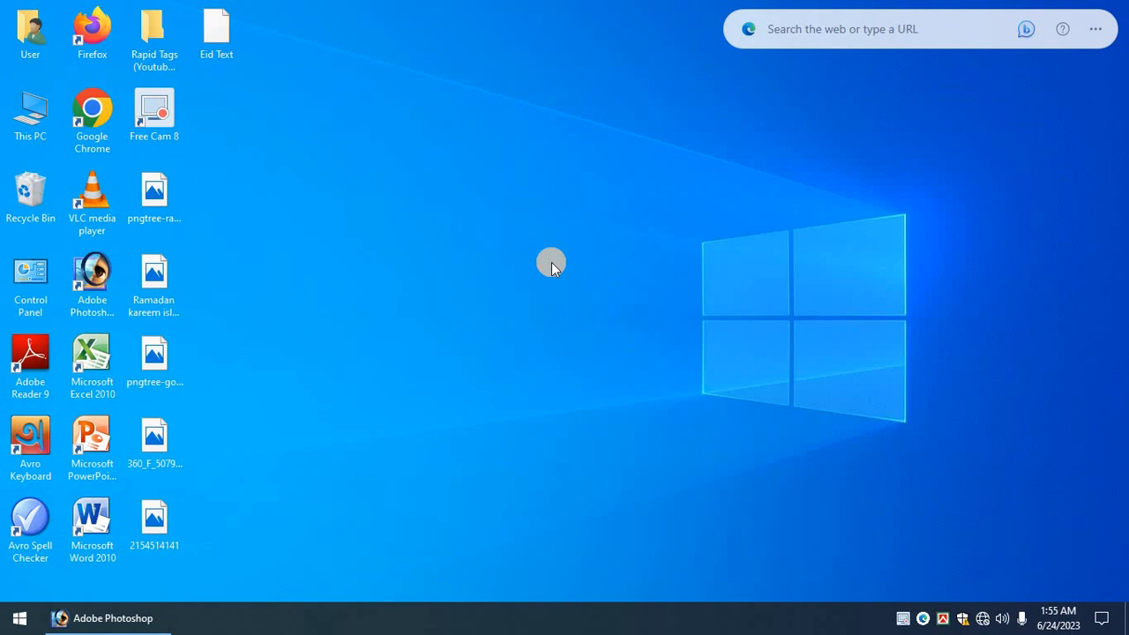
# Refresh the desktop and bring the empty Photoshop window to the front.
pyautogui.rightClick(359, 230)
pyautogui.click(372, 253)
pyautogui.click(115, 621)
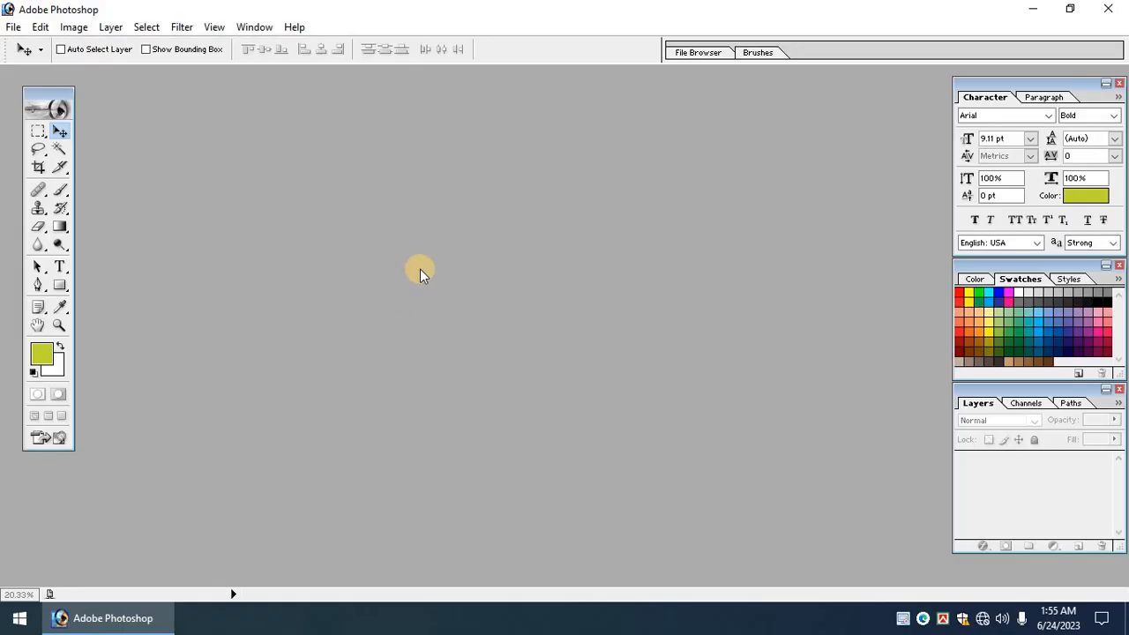
# Open the New document dialog, then cancel it without creating anything.
pyautogui.hotkey('ctrl', 'n')
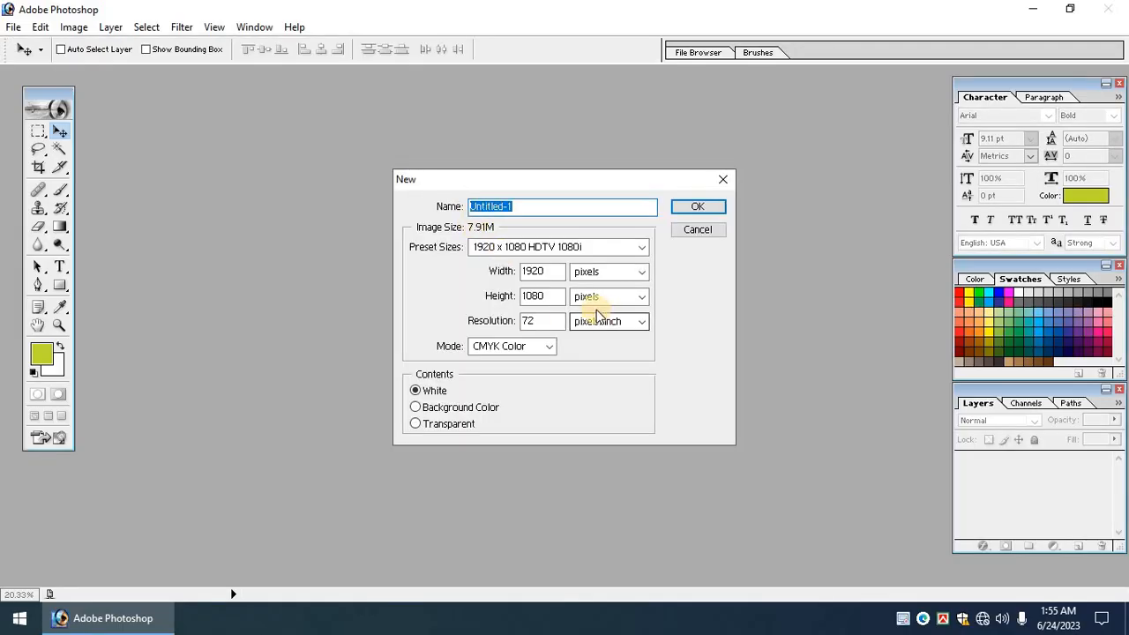
pyautogui.click(608, 274)
pyautogui.click(606, 275)
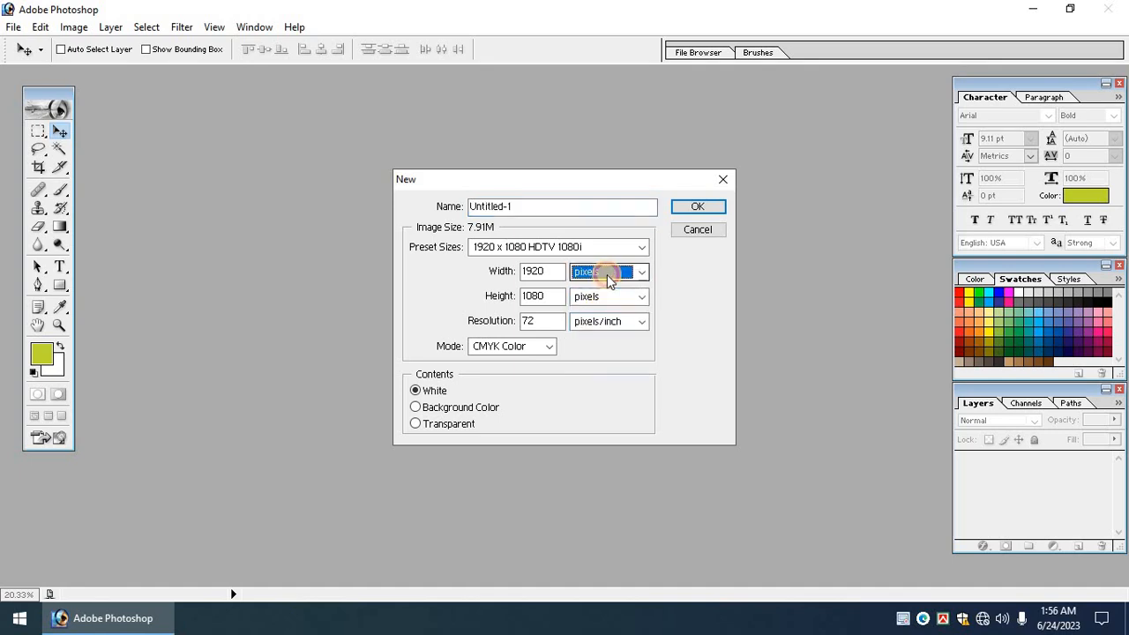
pyautogui.click(692, 231)
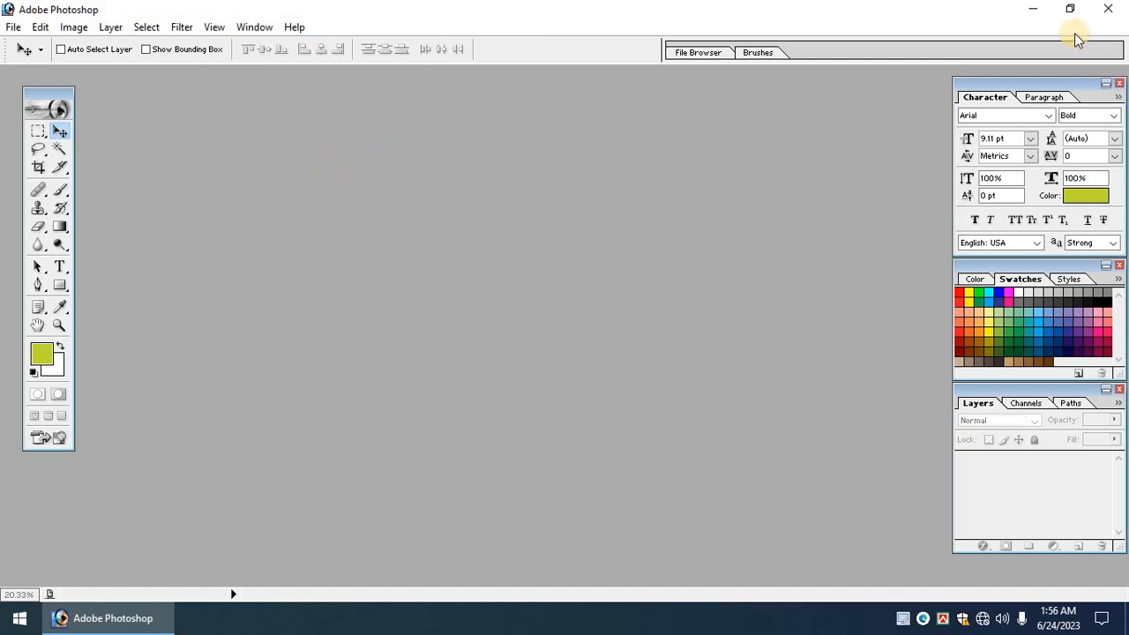
# Create a 24 × 36 inch document at 72 pixels/inch and maximize its window.
pyautogui.hotkey('ctrl', 'n')
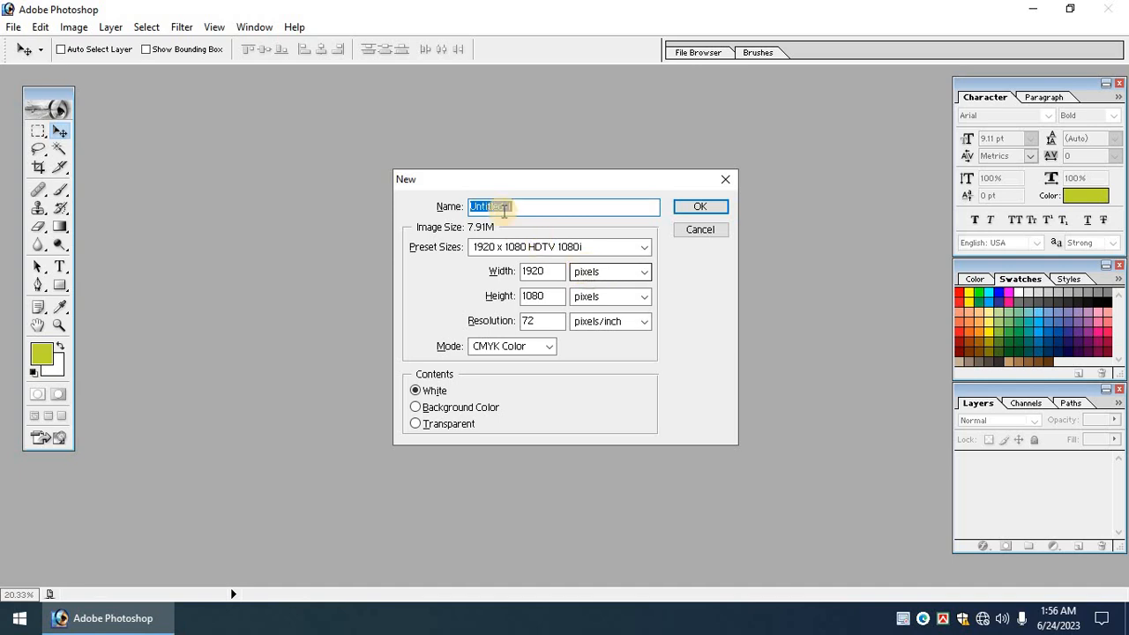
pyautogui.moveTo(459, 185); pyautogui.dragTo(406, 157)
pyautogui.click(558, 250)
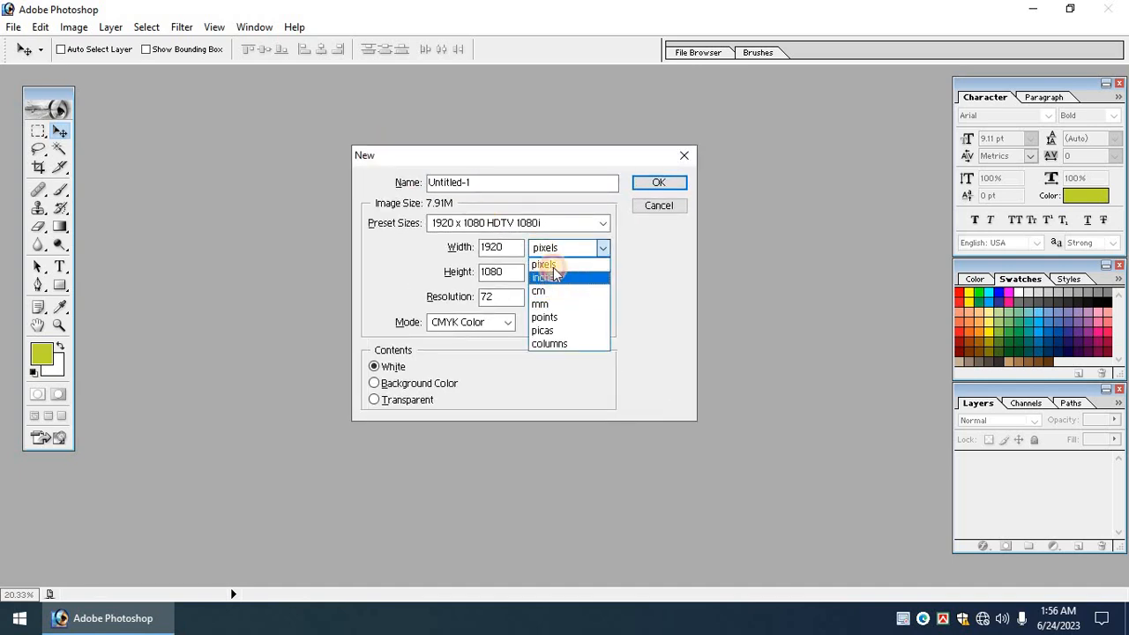
pyautogui.click(546, 277)
pyautogui.click(555, 274)
pyautogui.click(554, 303)
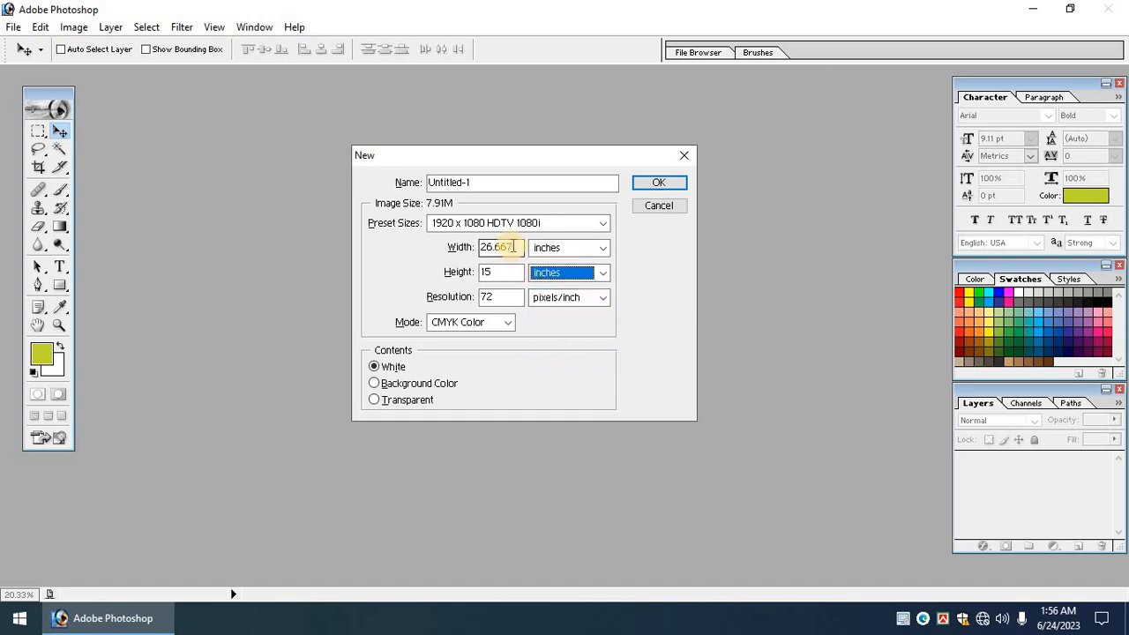
pyautogui.click(459, 247)
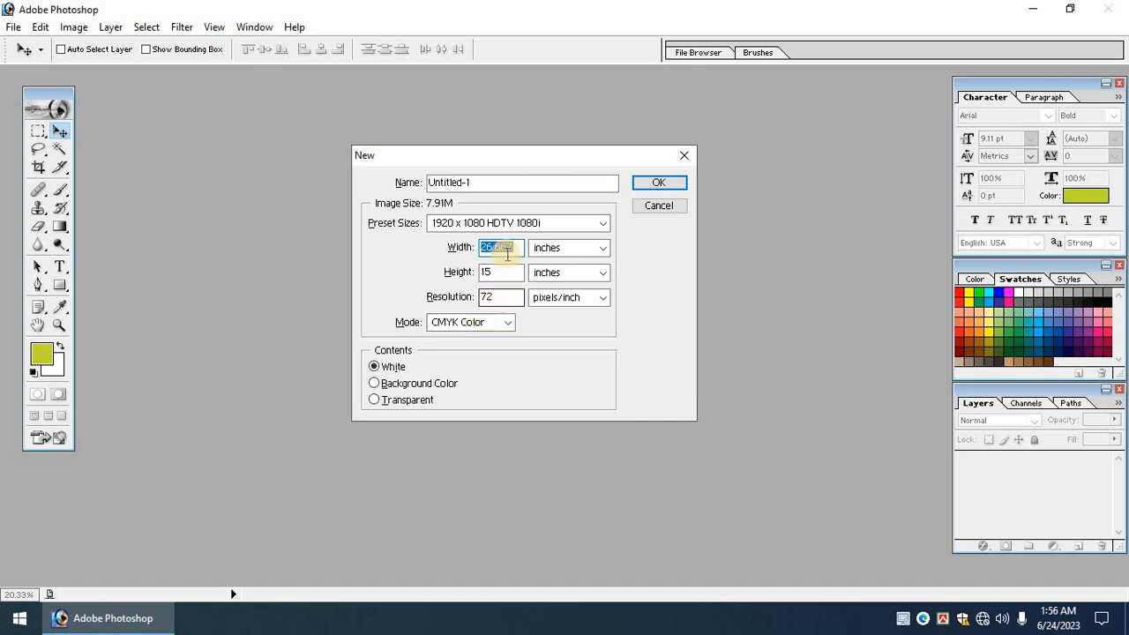
pyautogui.click(488, 247)
pyautogui.write('24')
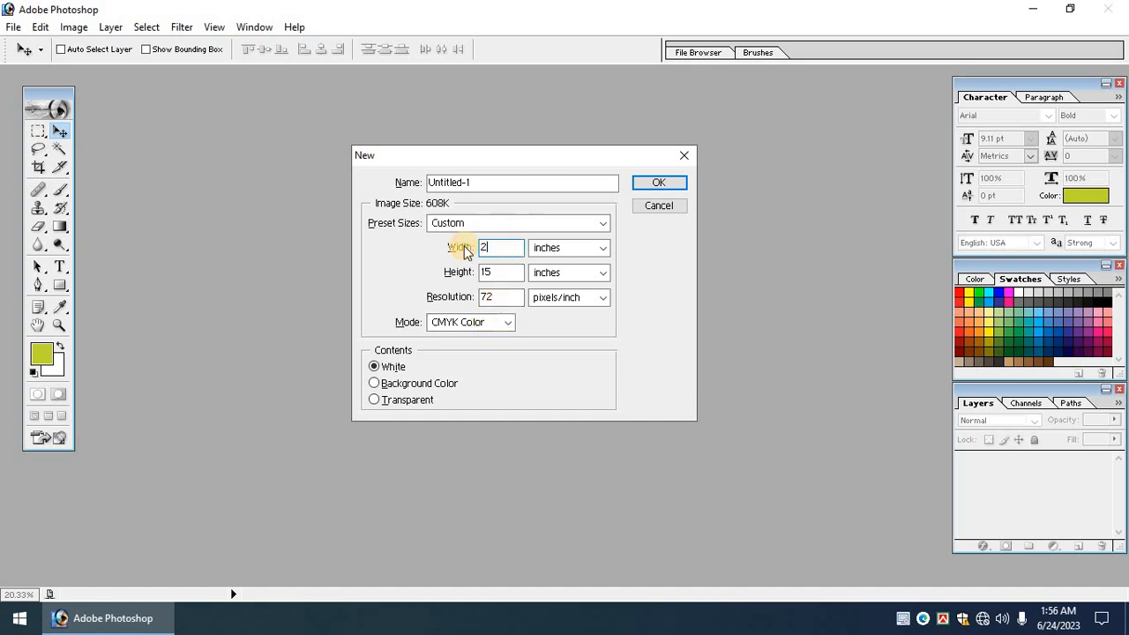
pyautogui.press('Tab')
pyautogui.press('Tab')
pyautogui.write('36')
pyautogui.press('Tab')
pyautogui.press('Tab')
pyautogui.press('Return')
pyautogui.click(232, 80)
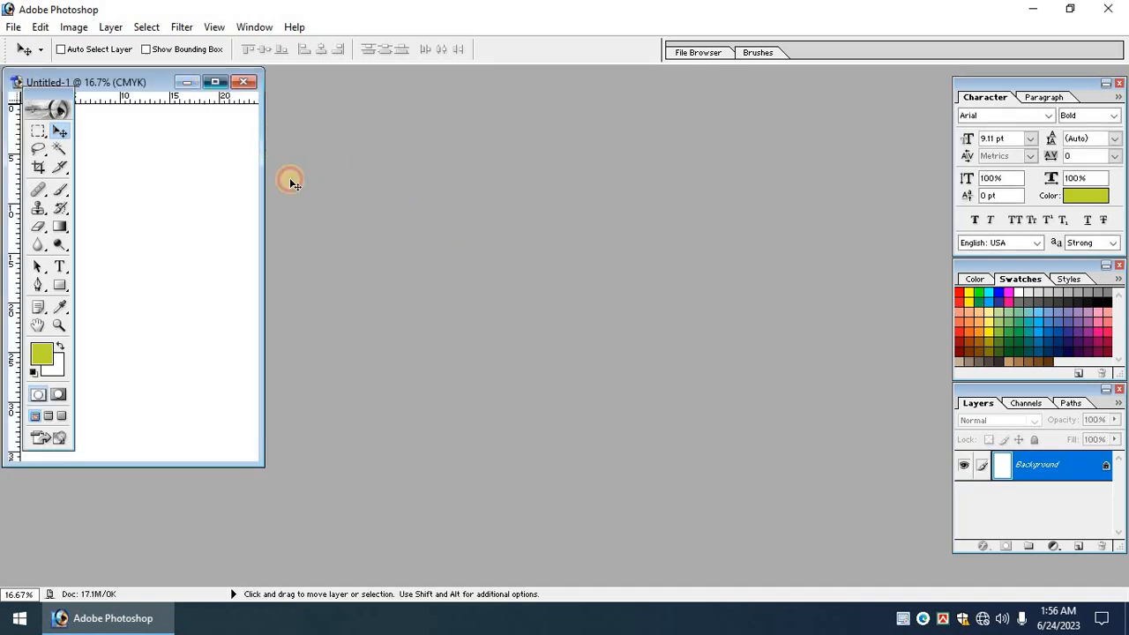
# Check Image Size without changes and fit the whole page in the window.
pyautogui.hotkey('alt', 'i')
pyautogui.press('i')
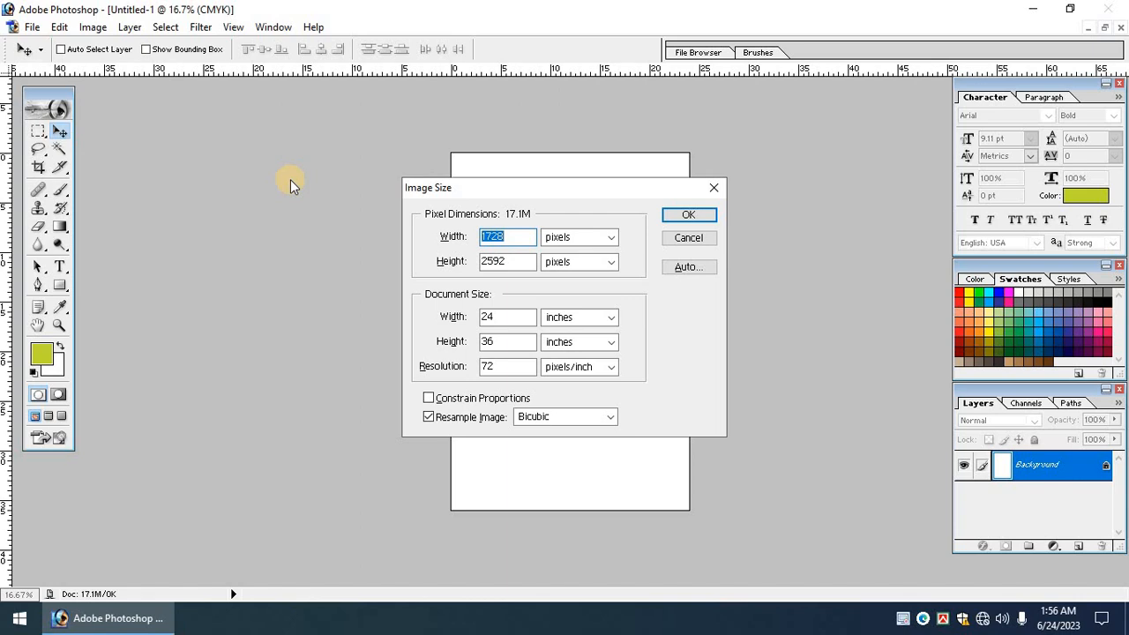
pyautogui.press('Return')
pyautogui.hotkey('ctrl', '0')
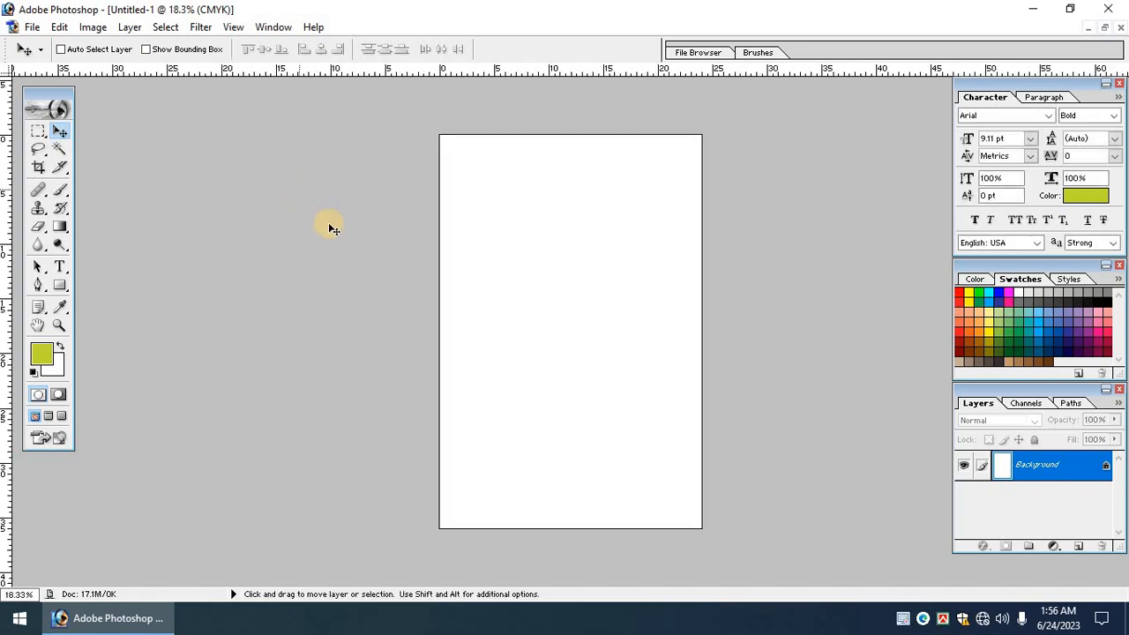
pyautogui.scroll(1, 329, 225)
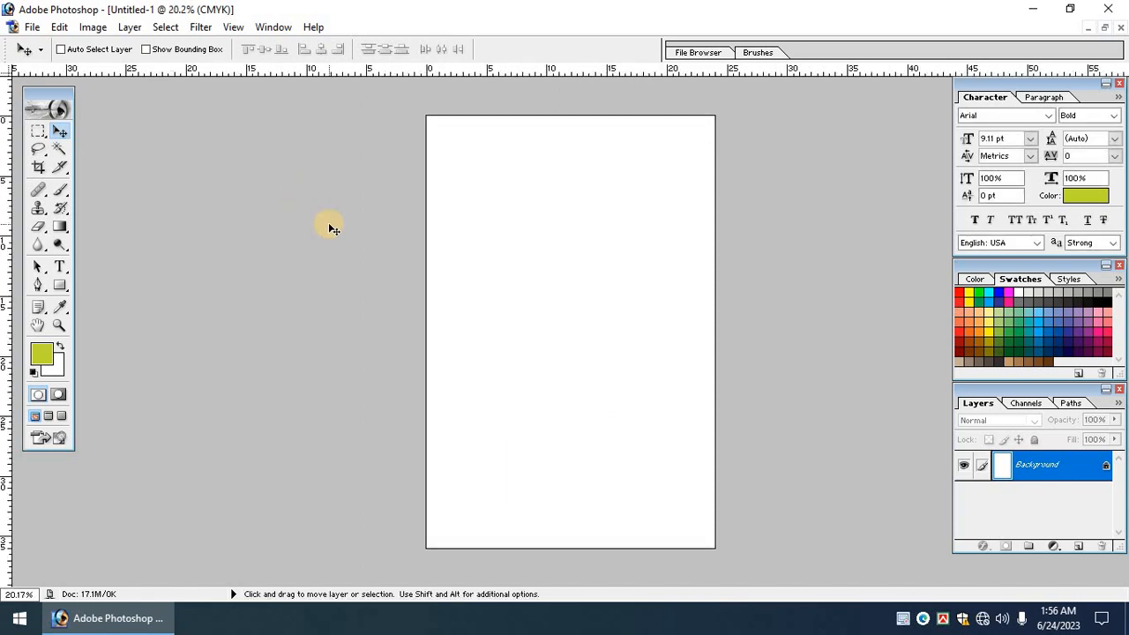
# Add a vertical guide at 50% to mark the page centre.
pyautogui.press('alt')
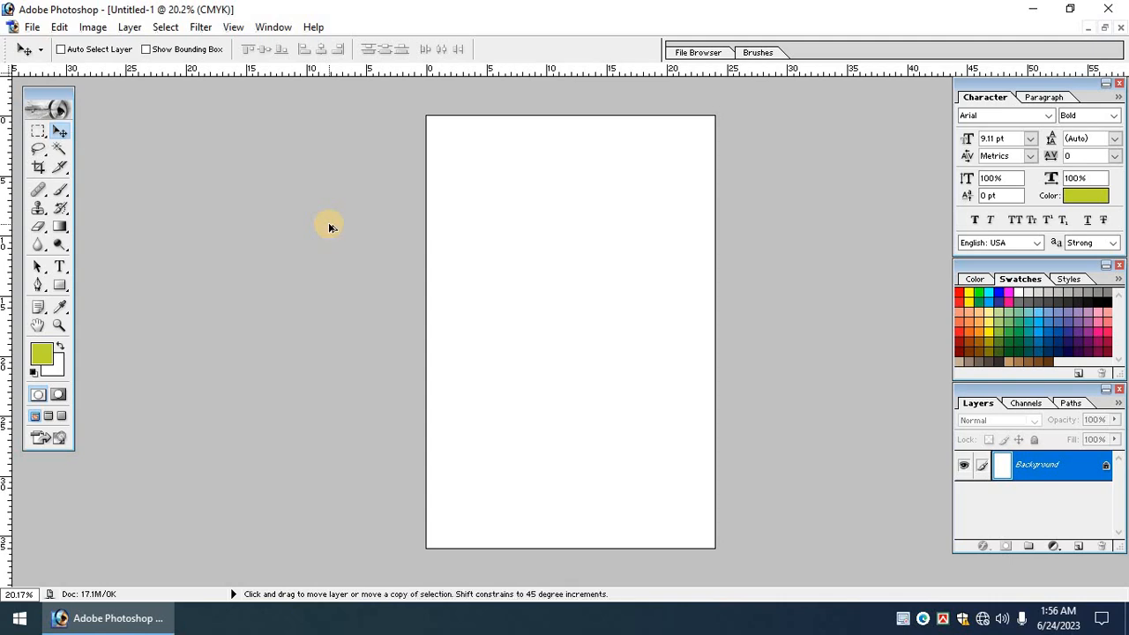
pyautogui.hotkey('alt', 'v')
pyautogui.press('e')
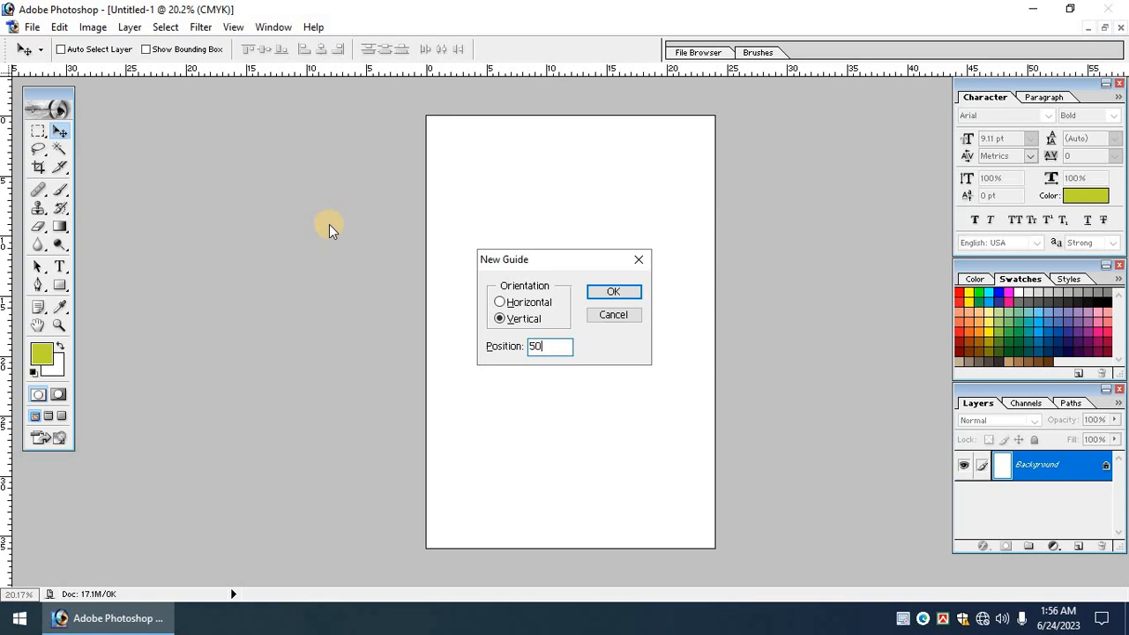
pyautogui.write('50%')
pyautogui.press('Return')
pyautogui.hotkey('ctrl', '0')
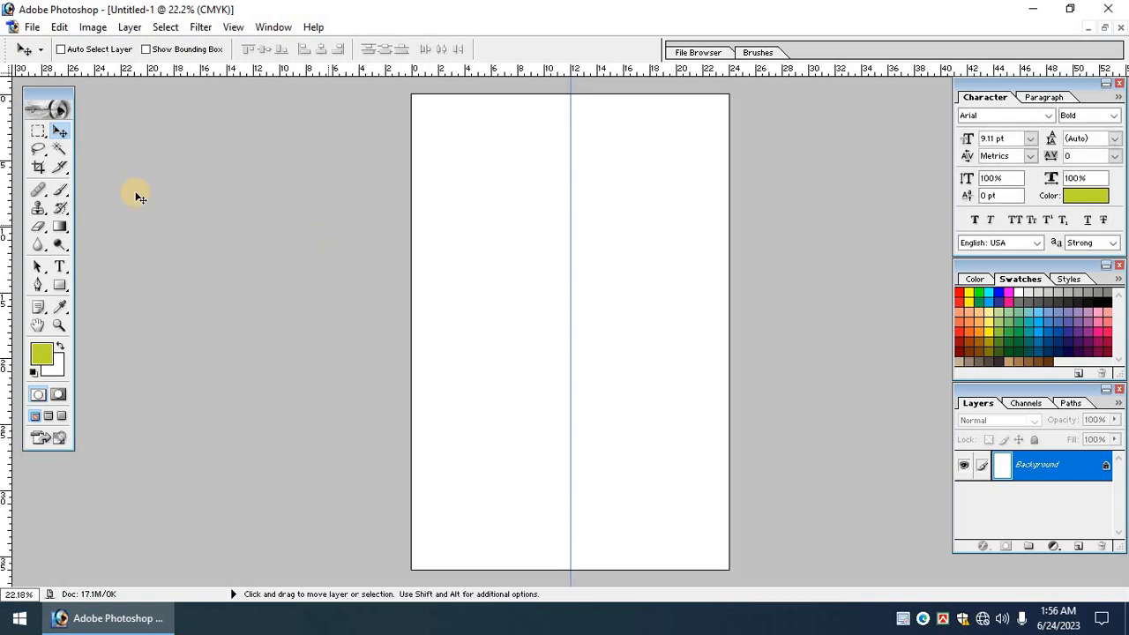
# Draw a circle selection in the upper half and fill it yellow-green on new Layer 1.
pyautogui.moveTo(38, 131); pyautogui.dragTo(93, 152)
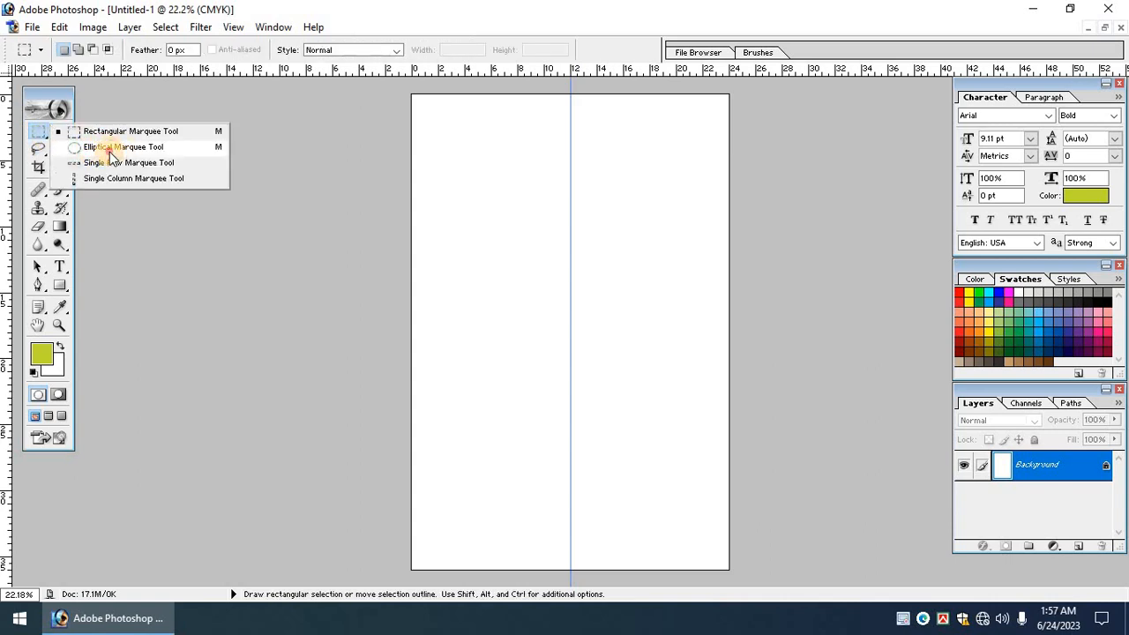
pyautogui.click(128, 148)
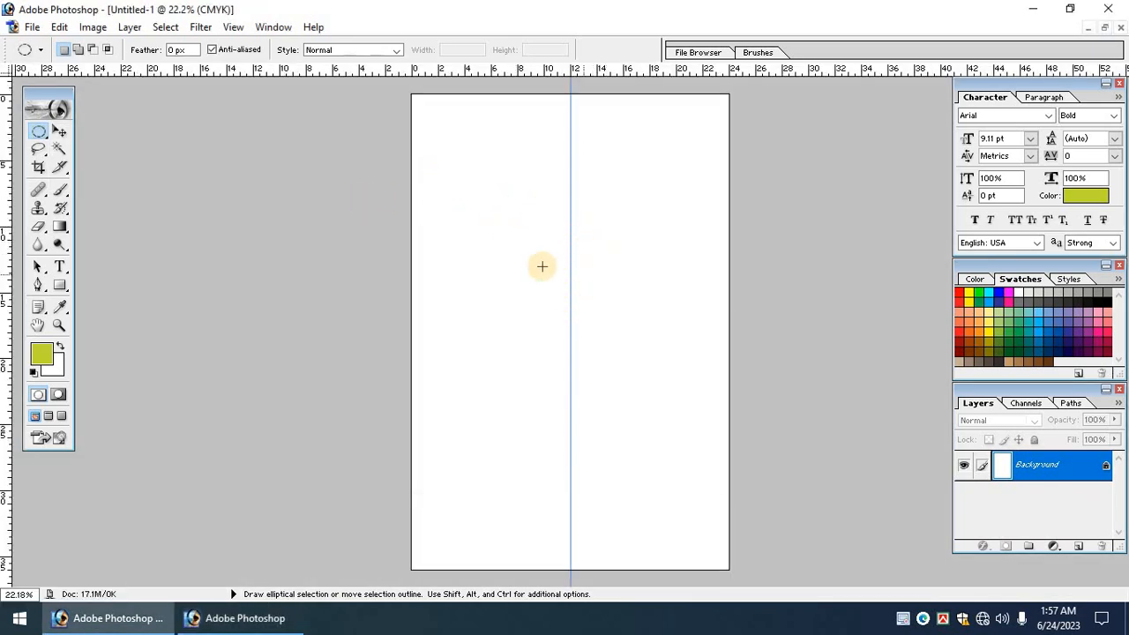
pyautogui.moveTo(541, 266); pyautogui.dragTo(655, 464)
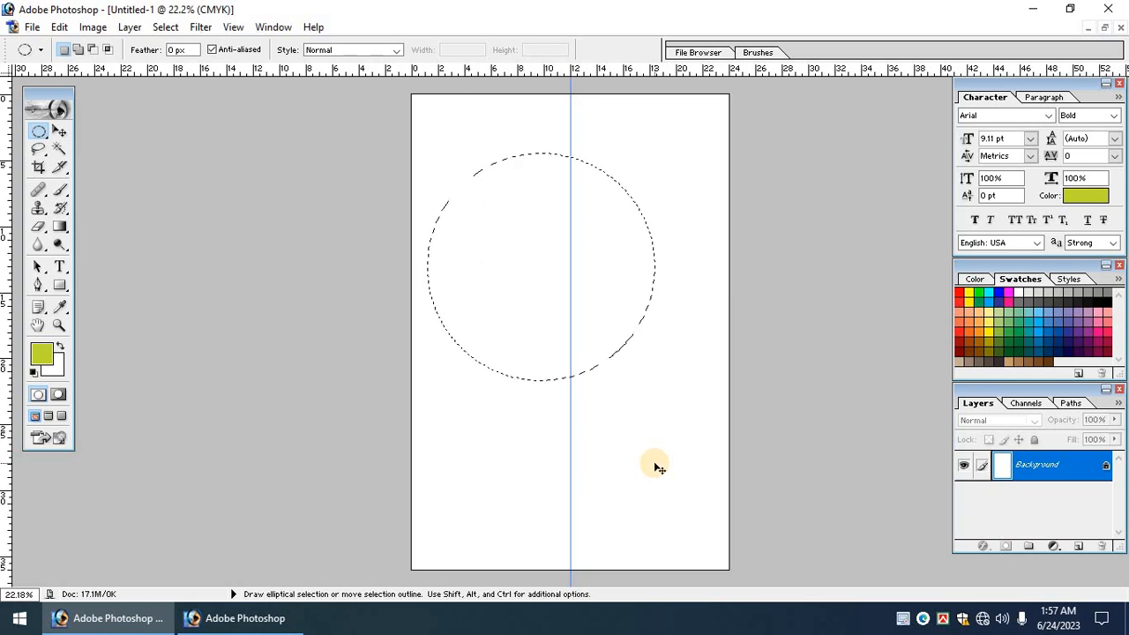
pyautogui.hotkey('ctrl', 'shift', 'n')
pyautogui.press('Return')
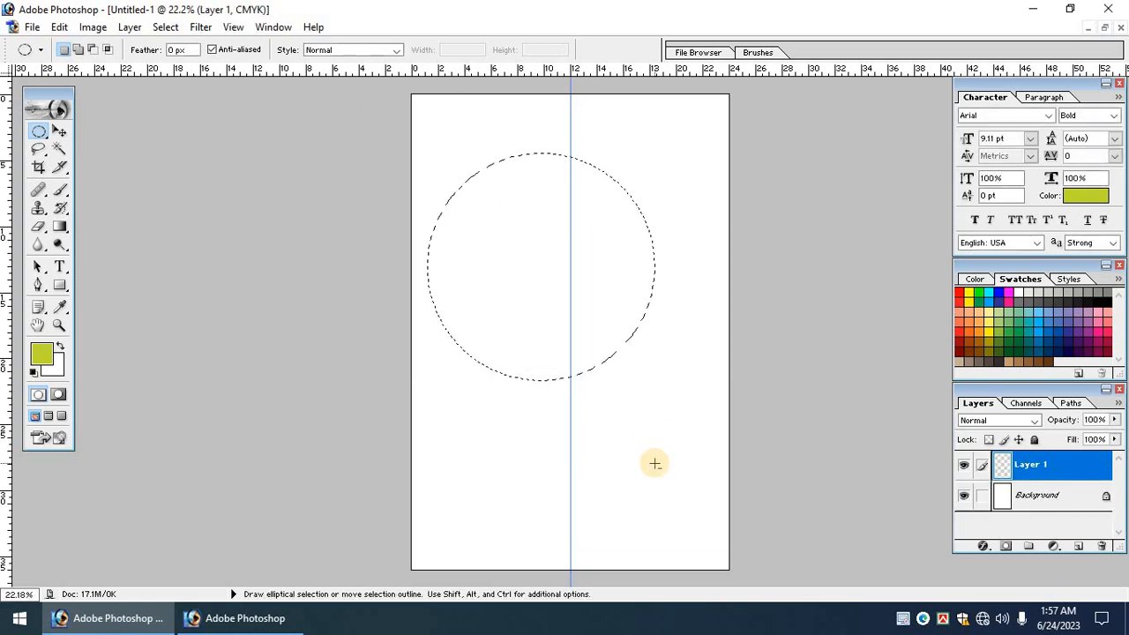
pyautogui.hotkey('alt', 'BackSpace')
pyautogui.hotkey('ctrl', 'd')
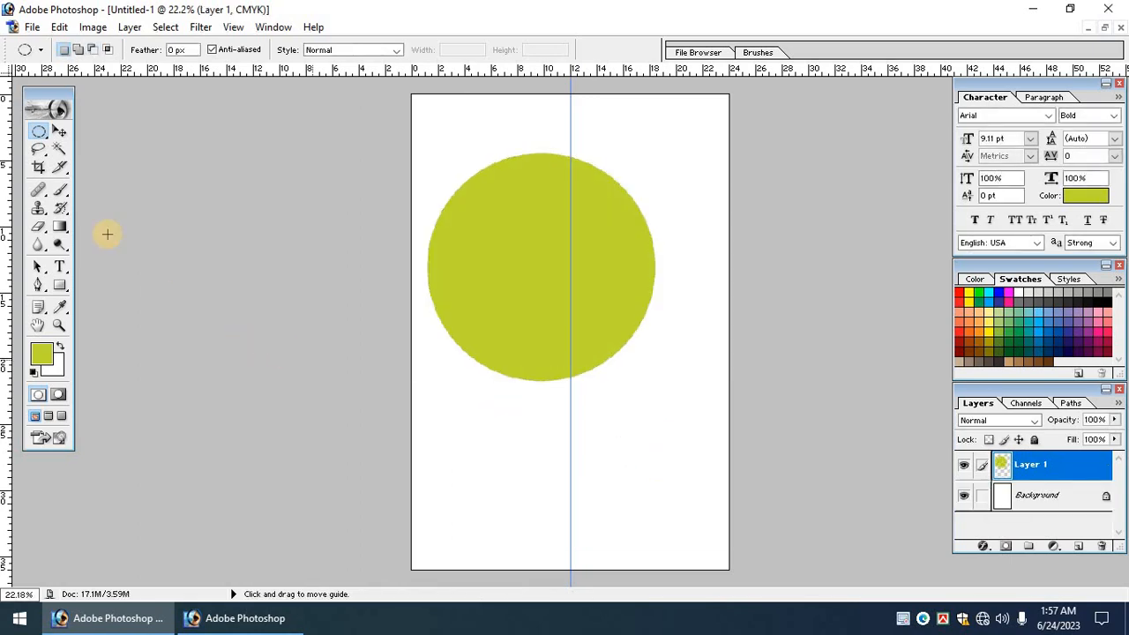
# Centre the yellow-green circle on the vertical guide with Free Transform.
pyautogui.click(63, 135)
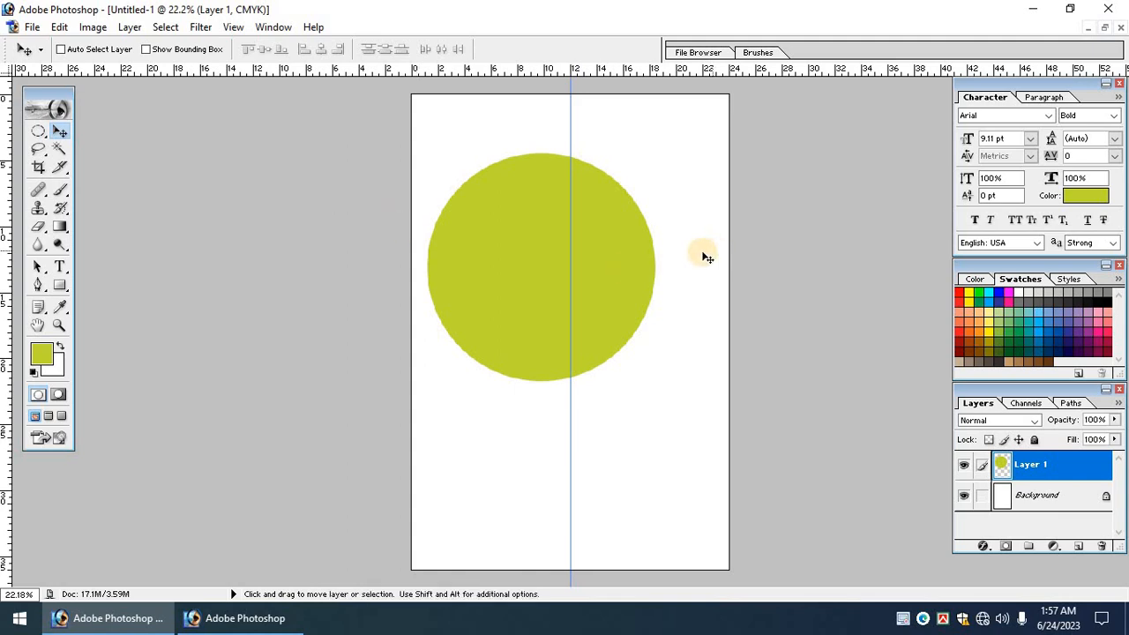
pyautogui.hotkey('ctrl', 't')
pyautogui.moveTo(611, 283); pyautogui.dragTo(638, 249)
pyautogui.press('Return')
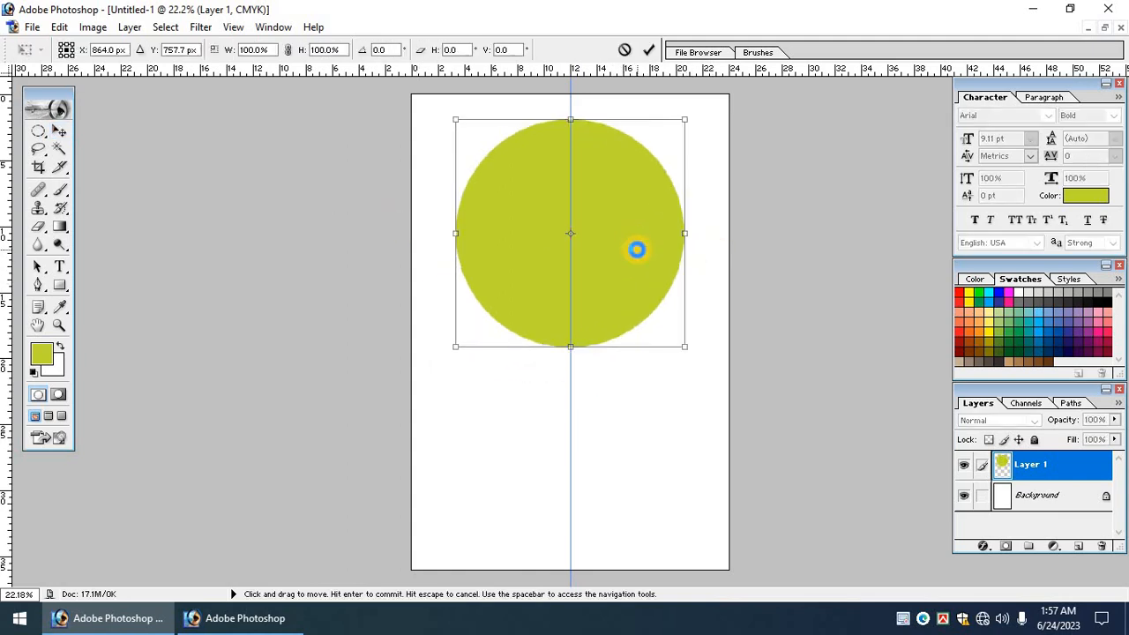
pyautogui.click(38, 130)
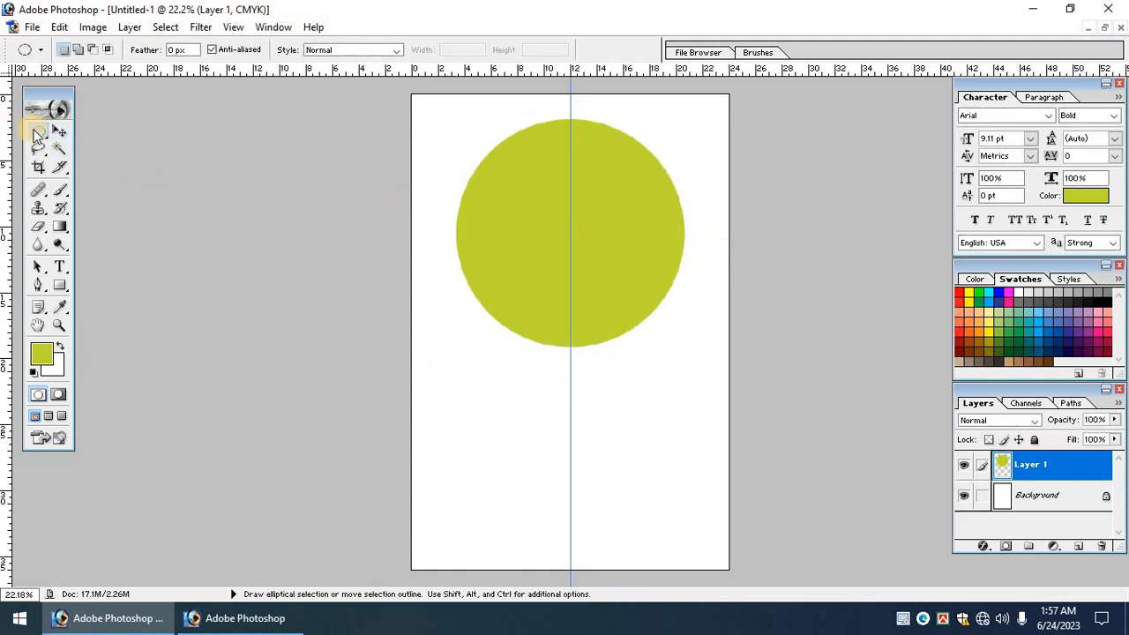
# Delete the circle's top half with a rectangular selection, leaving a semicircle.
pyautogui.moveTo(112, 134); pyautogui.dragTo(114, 127)
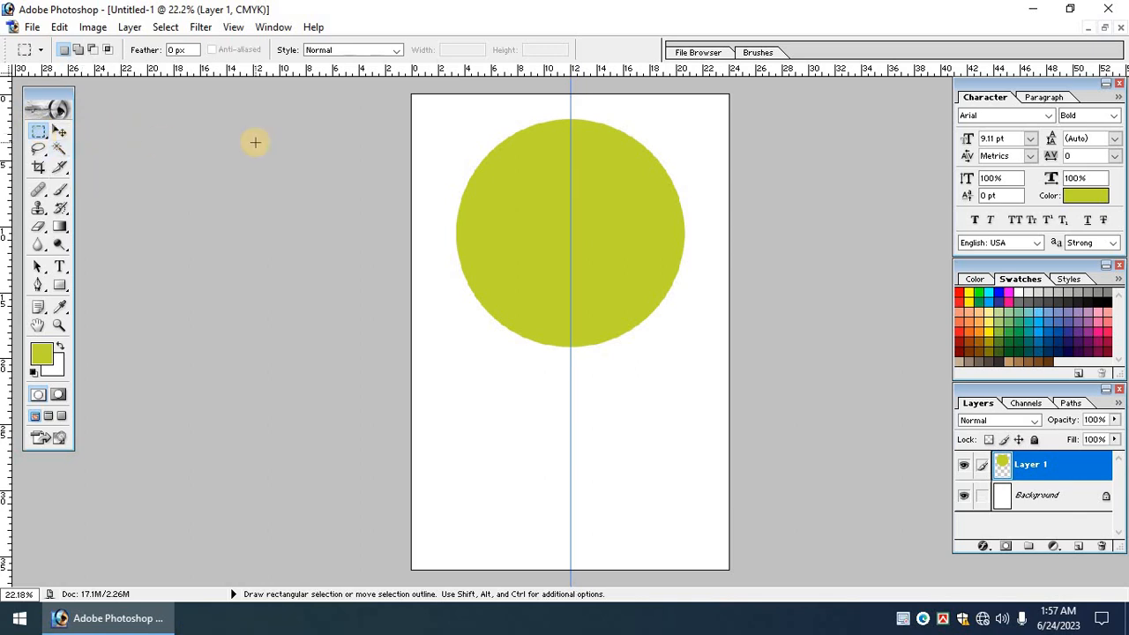
pyautogui.moveTo(401, 88); pyautogui.dragTo(784, 210)
pyautogui.press('Delete')
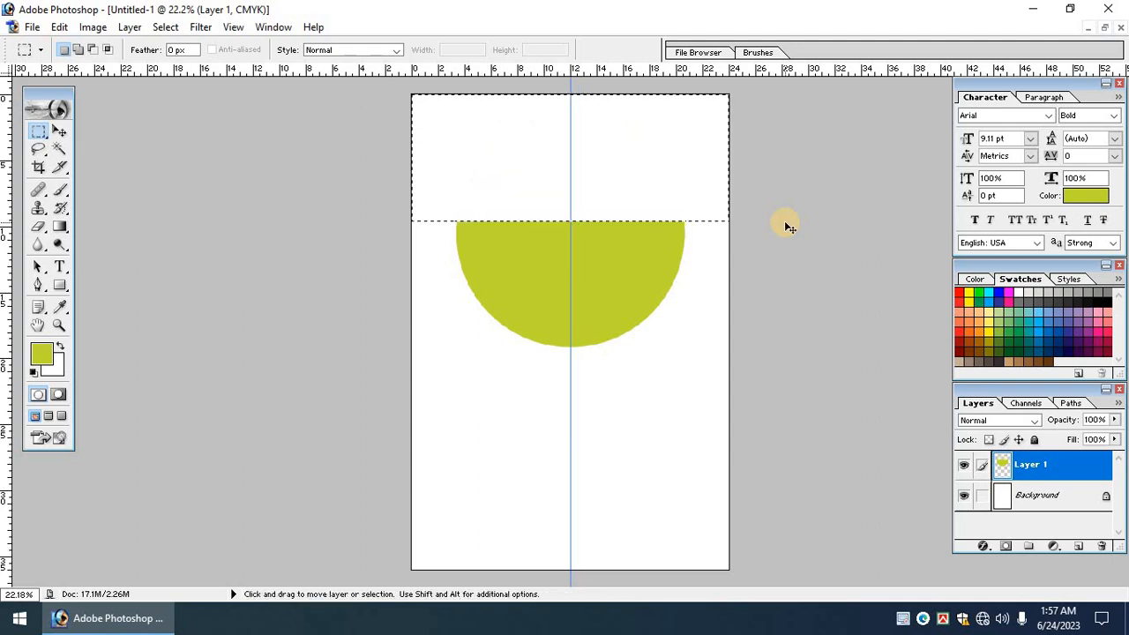
pyautogui.hotkey('ctrl', 'd')
# Enlarge the semicircle to about 110% and align its flat edge with the page top.
pyautogui.click(59, 132)
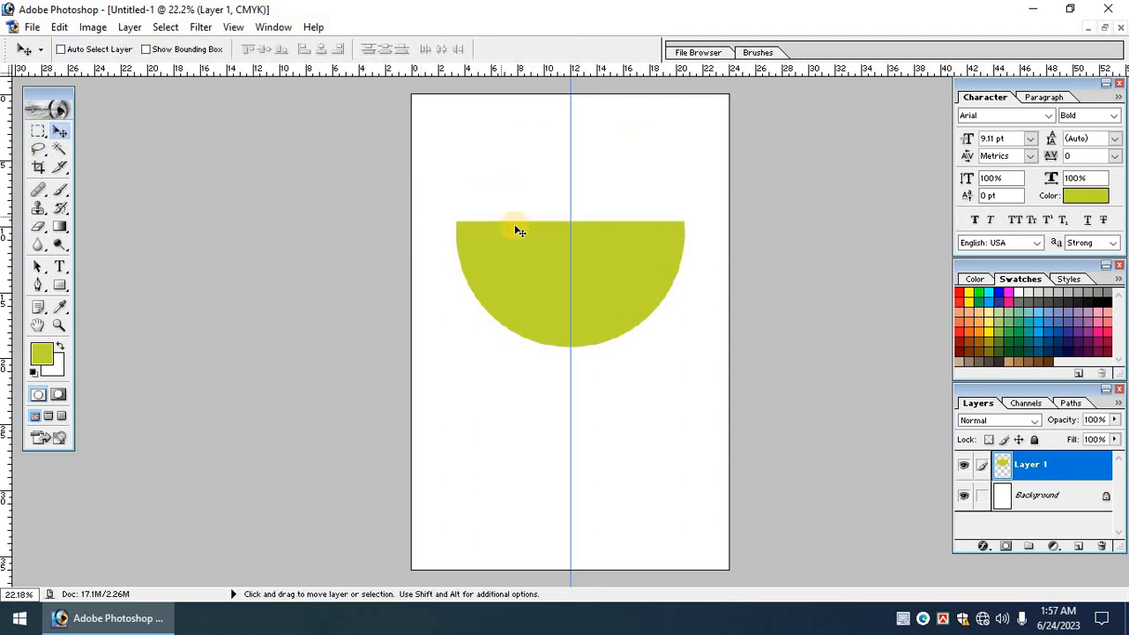
pyautogui.hotkey('ctrl', 't')
pyautogui.moveTo(615, 268); pyautogui.dragTo(613, 141)
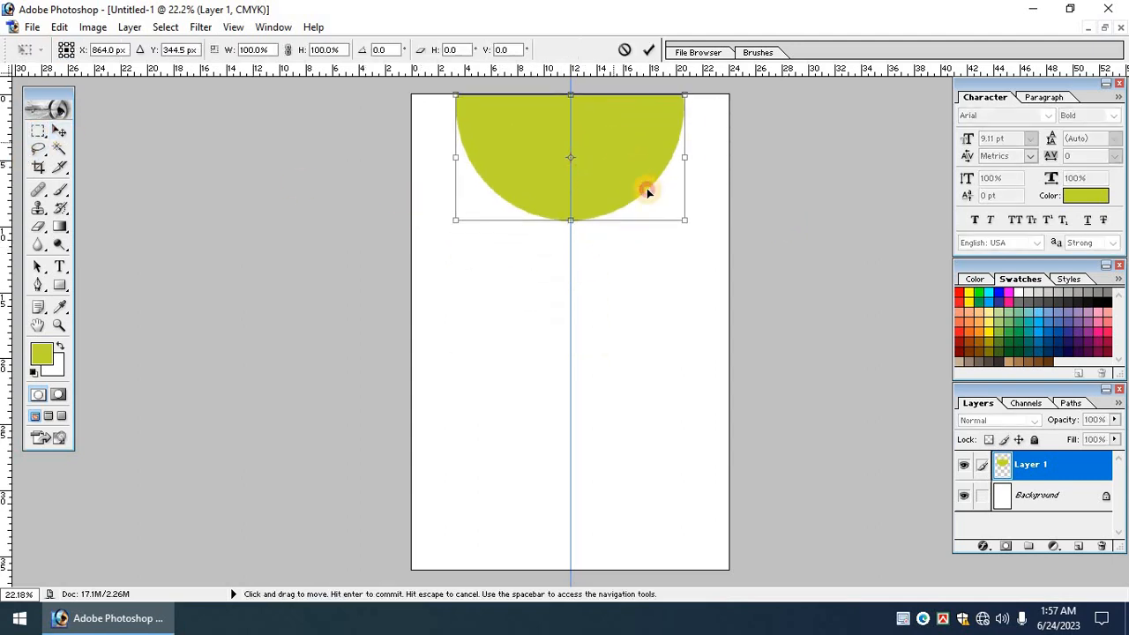
pyautogui.moveTo(708, 241); pyautogui.dragTo(731, 253)
pyautogui.moveTo(661, 189); pyautogui.dragTo(663, 204)
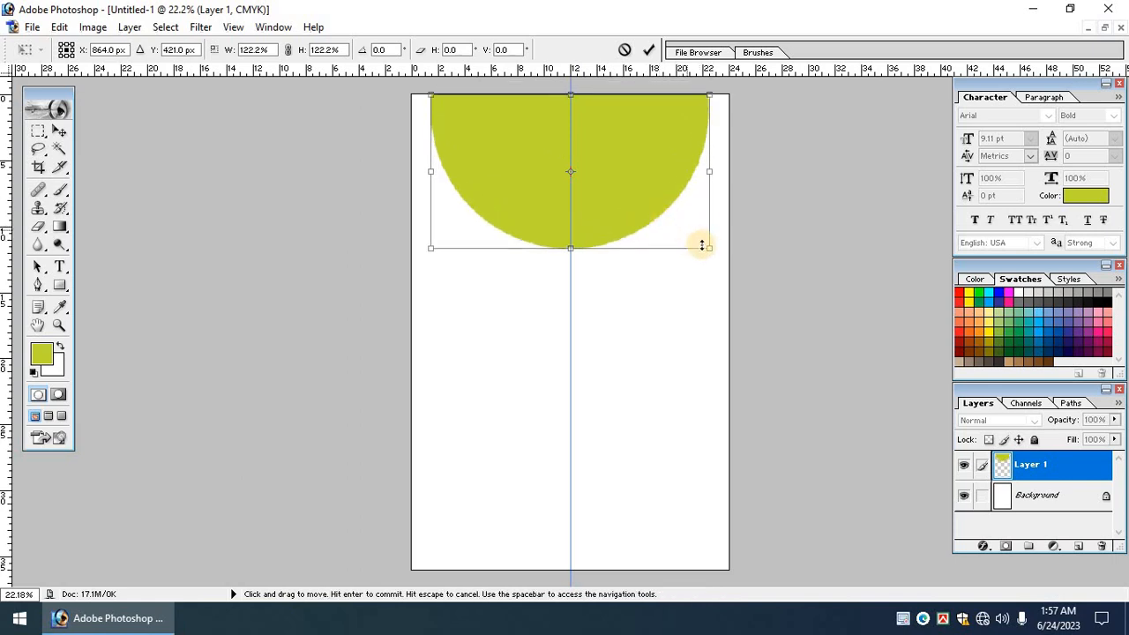
pyautogui.moveTo(708, 248); pyautogui.dragTo(694, 241)
pyautogui.moveTo(644, 208); pyautogui.dragTo(643, 195)
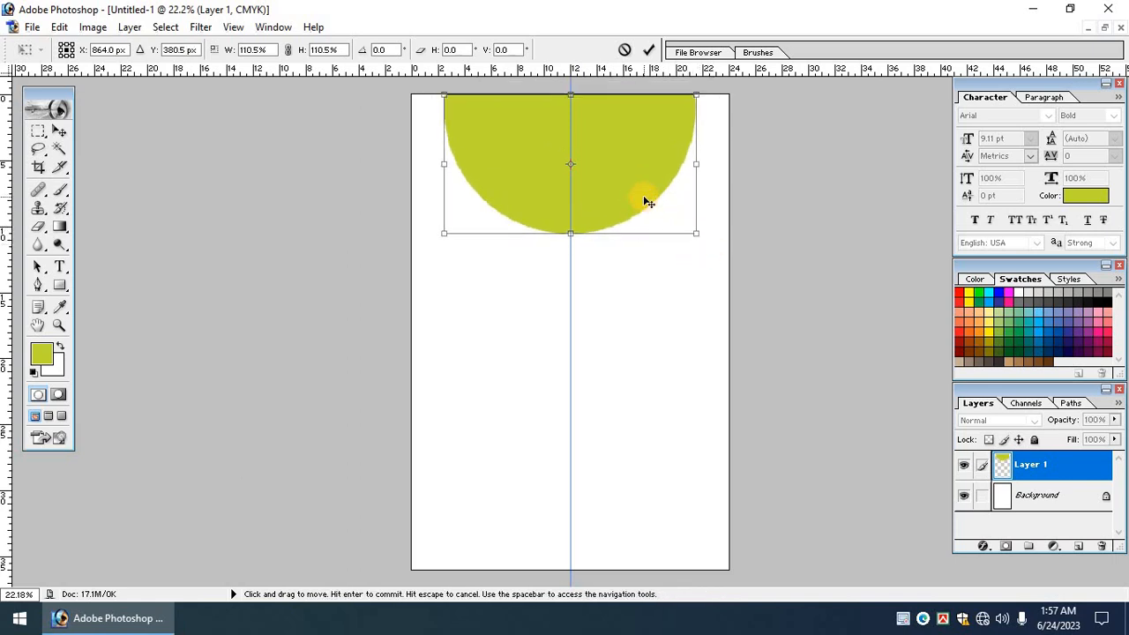
pyautogui.press('Return')
# Select Layer 1 and add a Gradient Overlay layer style.
pyautogui.rightClick(604, 198)
pyautogui.click(605, 194)
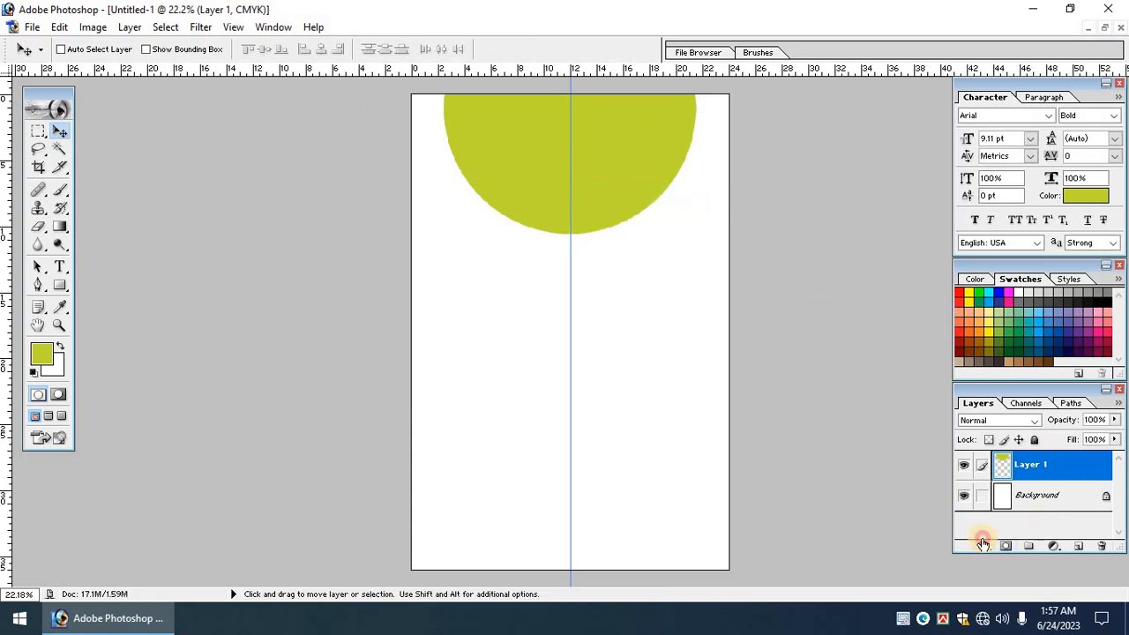
pyautogui.click(984, 546)
pyautogui.click(1038, 494)
# Set the gradient's left colour stop to dark blue in the Gradient Editor.
pyautogui.moveTo(361, 134); pyautogui.dragTo(252, 125)
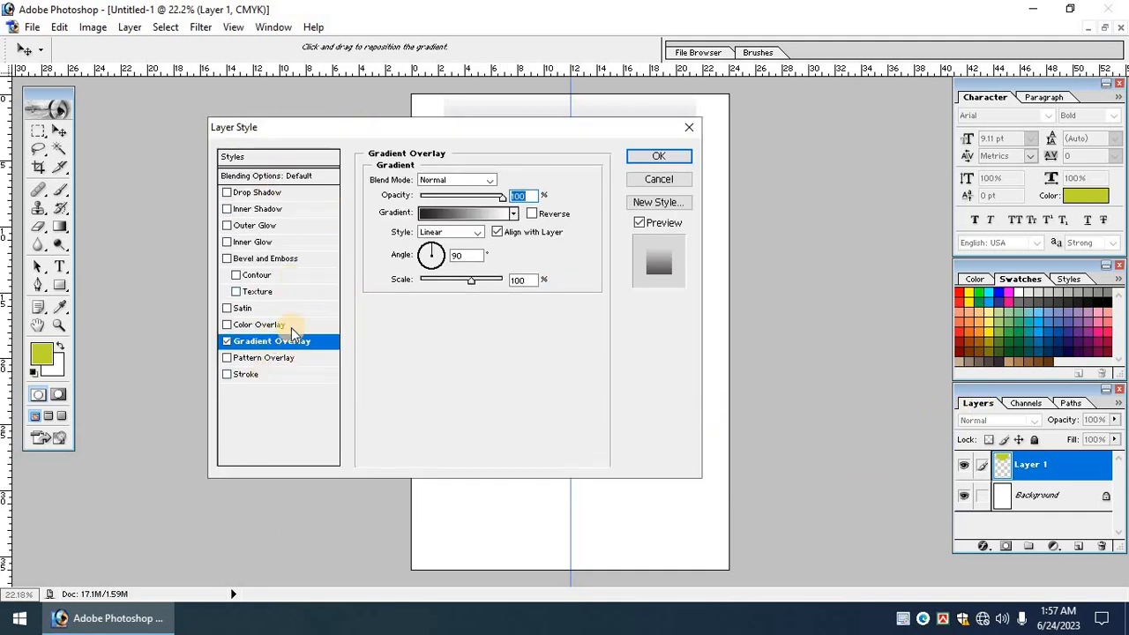
pyautogui.click(433, 216)
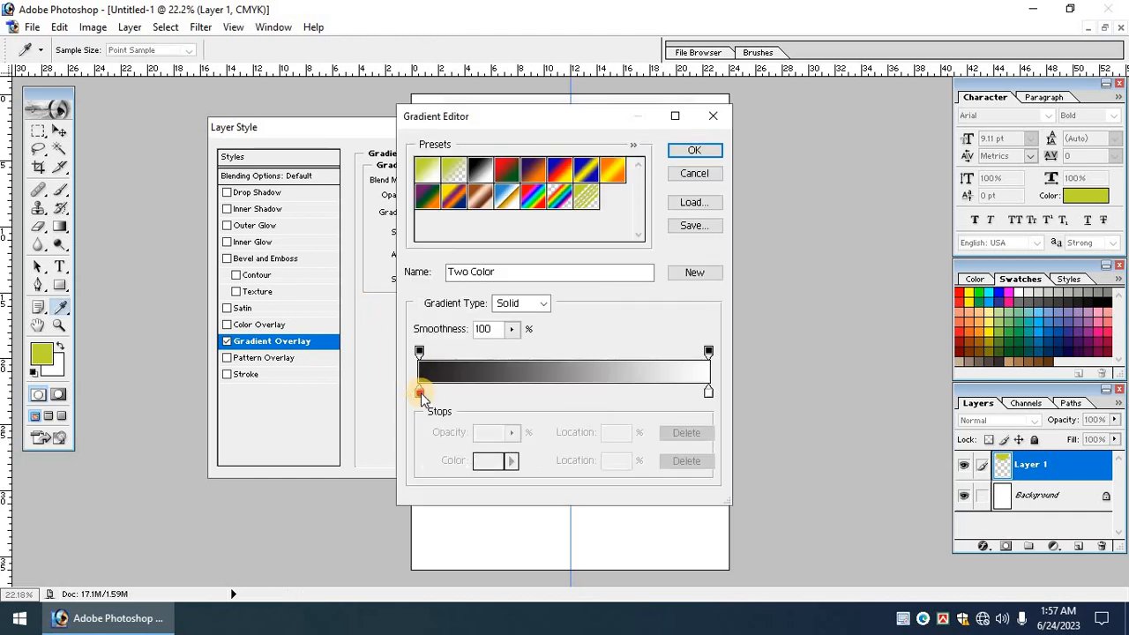
pyautogui.click(420, 392)
pyautogui.click(491, 466)
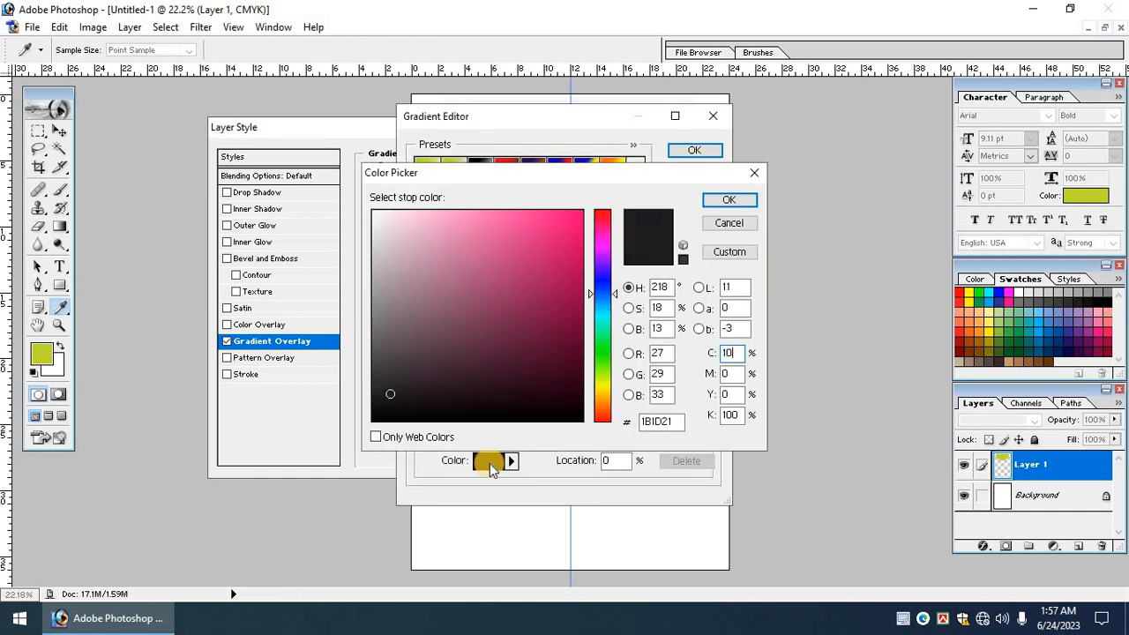
pyautogui.write('10')
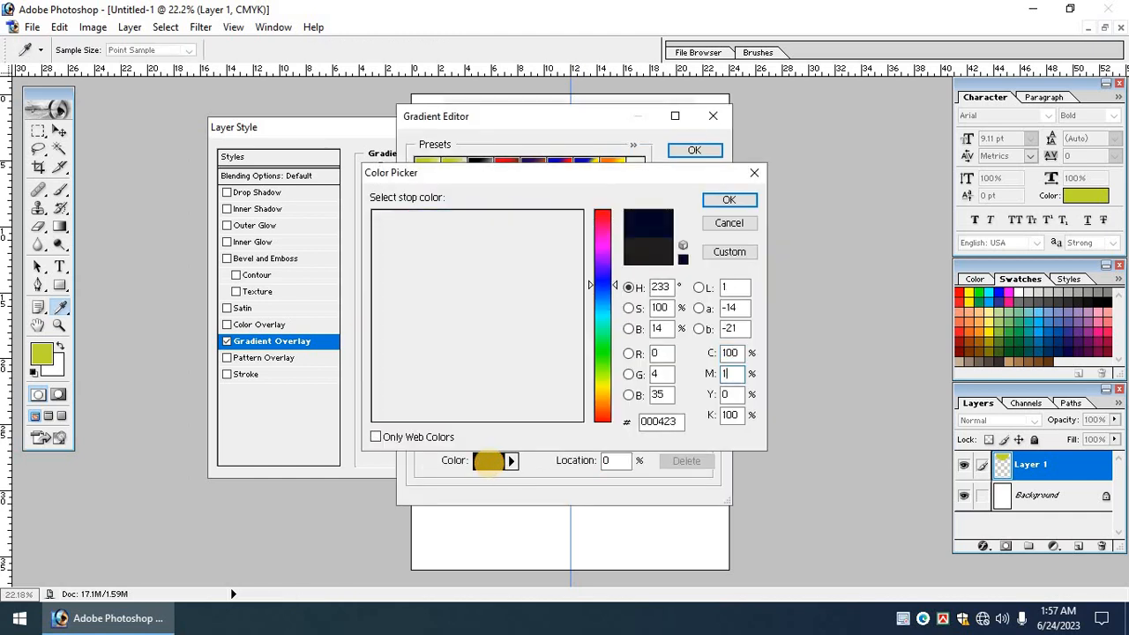
pyautogui.write('0')
pyautogui.press('Tab')
pyautogui.press('Tab')
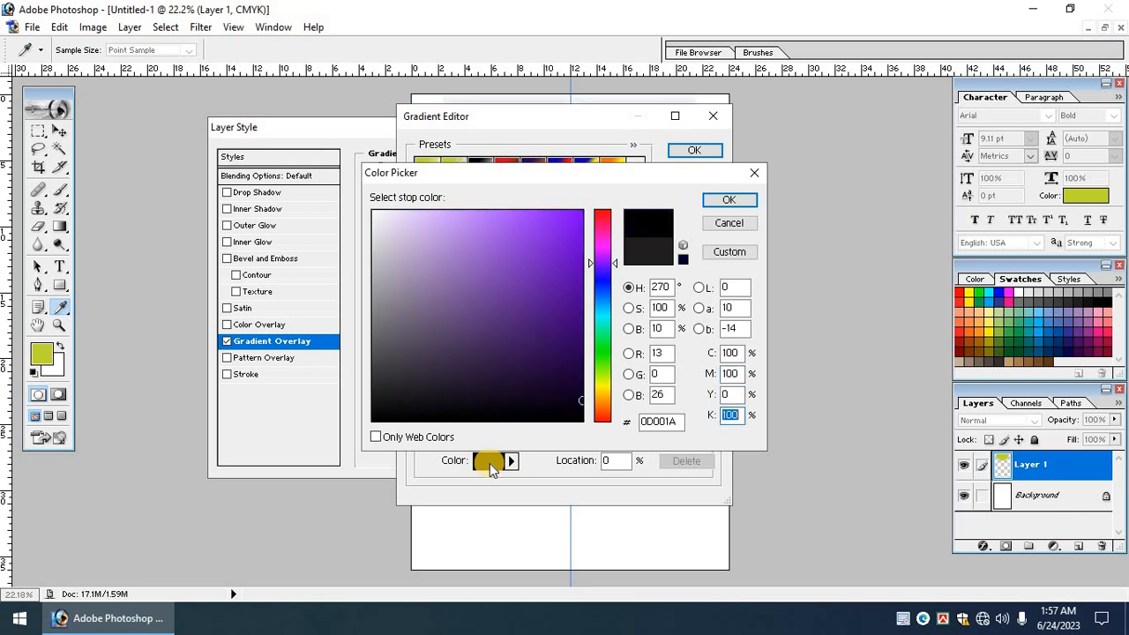
pyautogui.write('0')
pyautogui.press('Return')
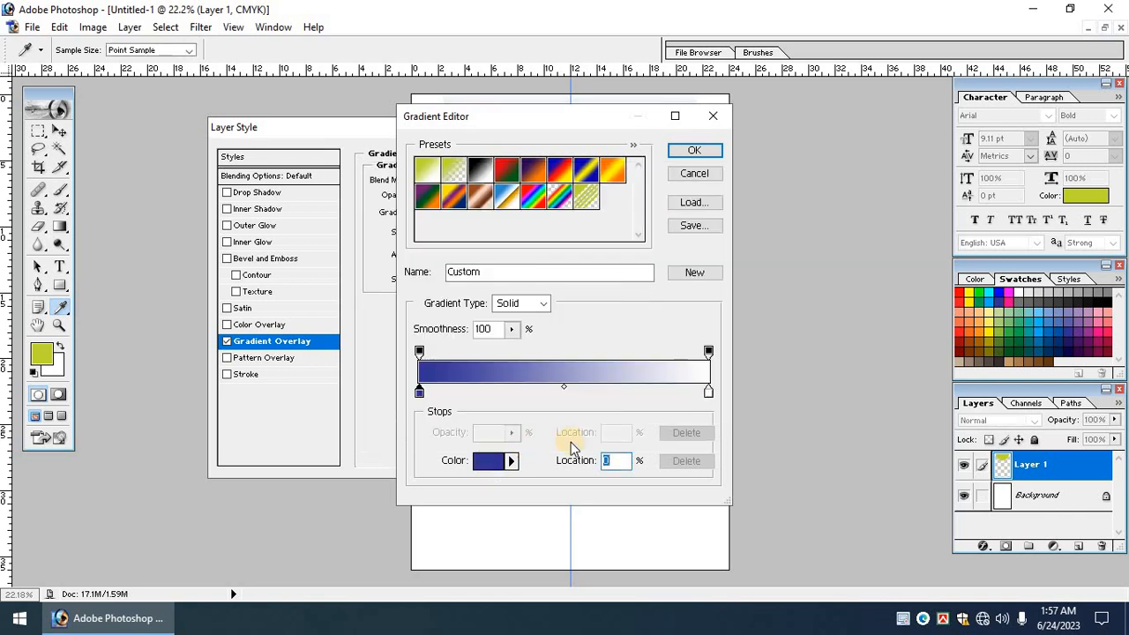
# Set the gradient's right colour stop to pink.
pyautogui.click(709, 391)
pyautogui.click(488, 461)
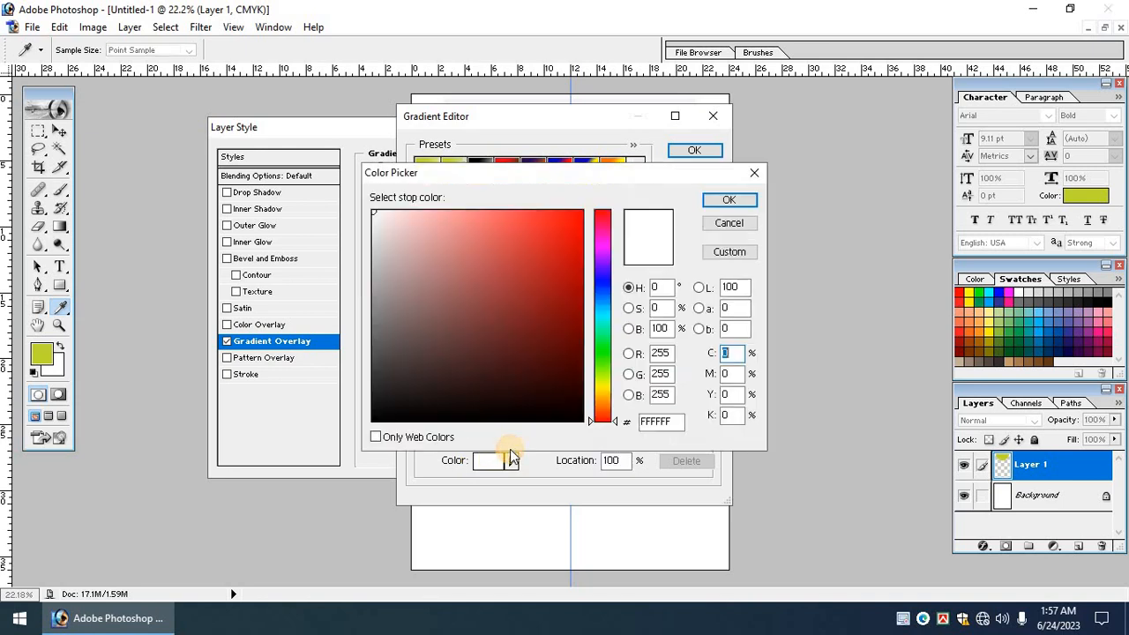
pyautogui.click(694, 355)
pyautogui.moveTo(694, 353); pyautogui.dragTo(692, 353)
pyautogui.write('100')
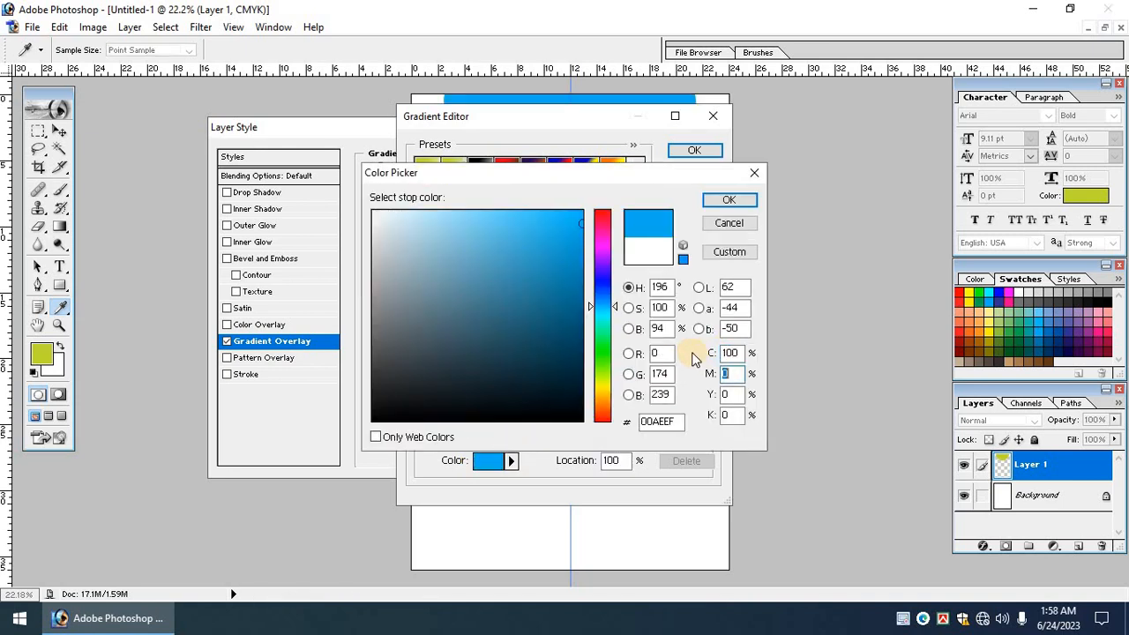
pyautogui.hotkey('shift', 'Tab')
pyautogui.hotkey('shift', 'Tab')
pyautogui.write('0100')
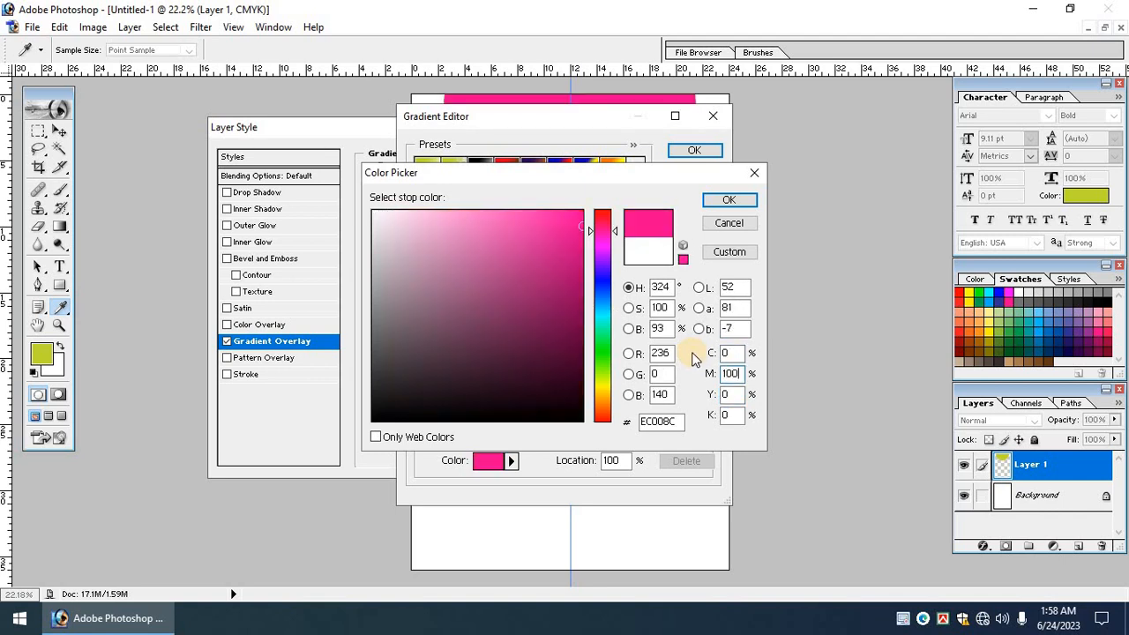
pyautogui.press('Return')
pyautogui.press('Return')
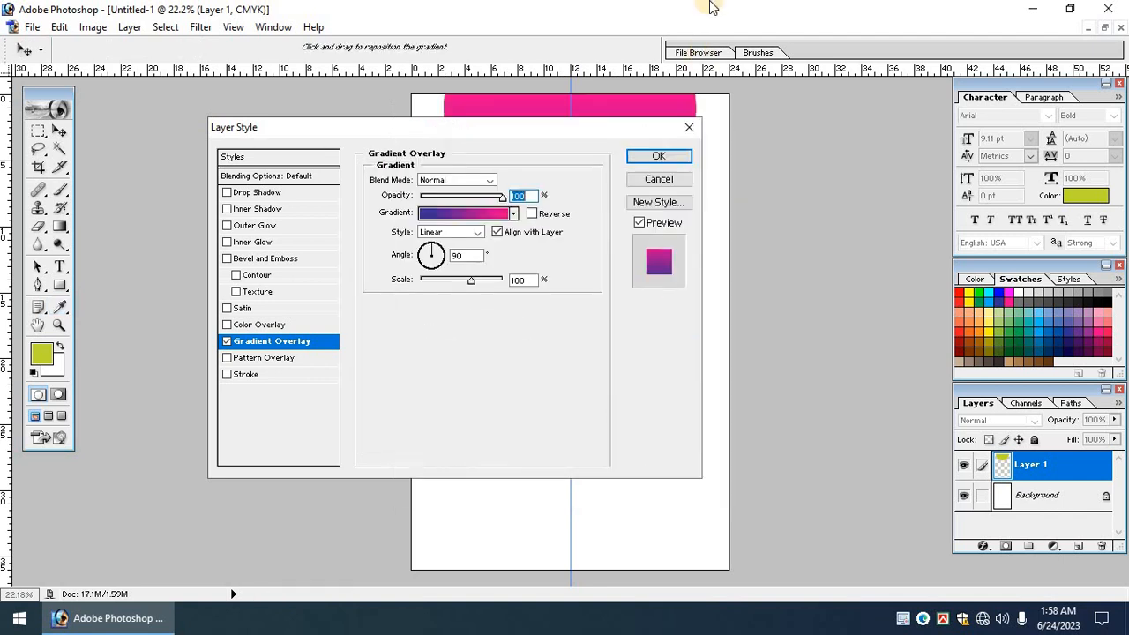
# Switch the gradient to Reflected style, apply it, and reselect Layer 1.
pyautogui.moveTo(562, 131); pyautogui.dragTo(356, 98)
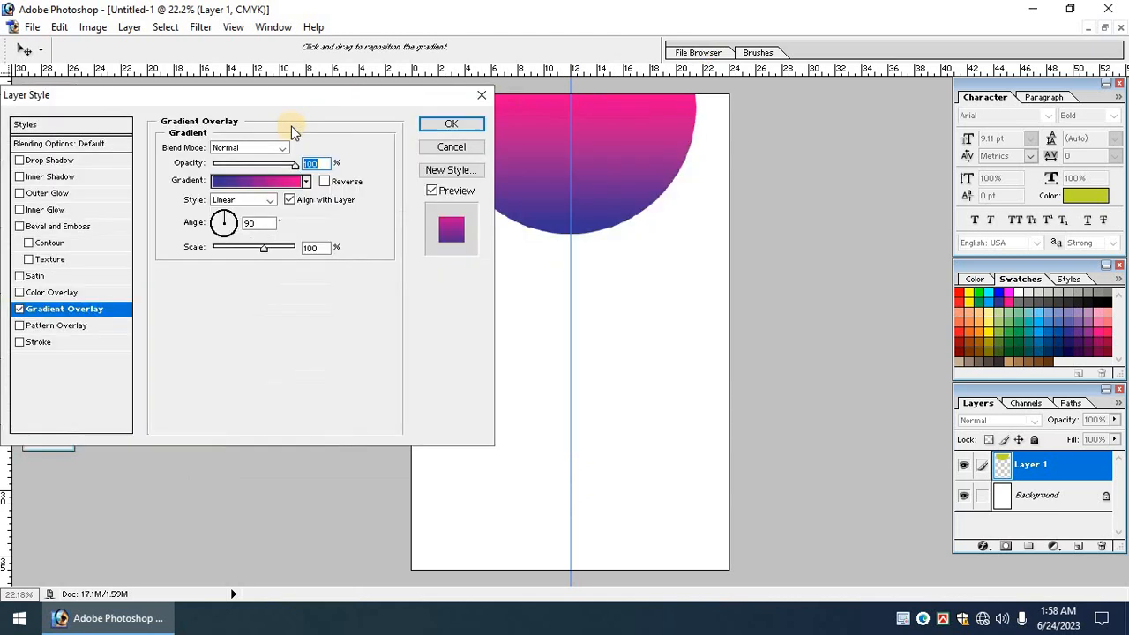
pyautogui.click(231, 202)
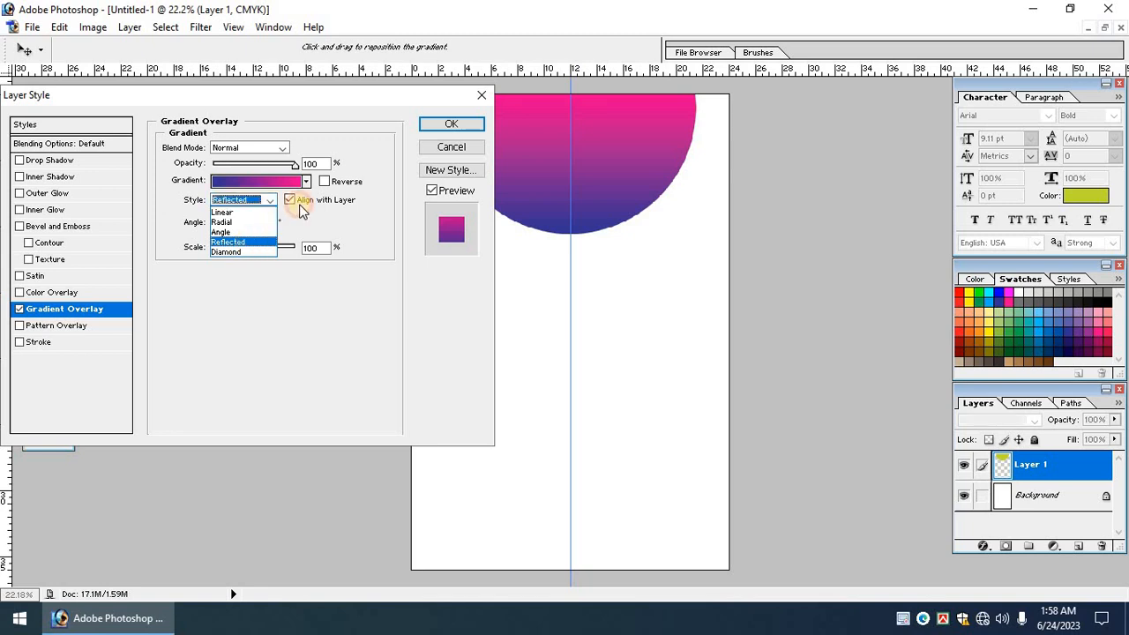
pyautogui.click(228, 242)
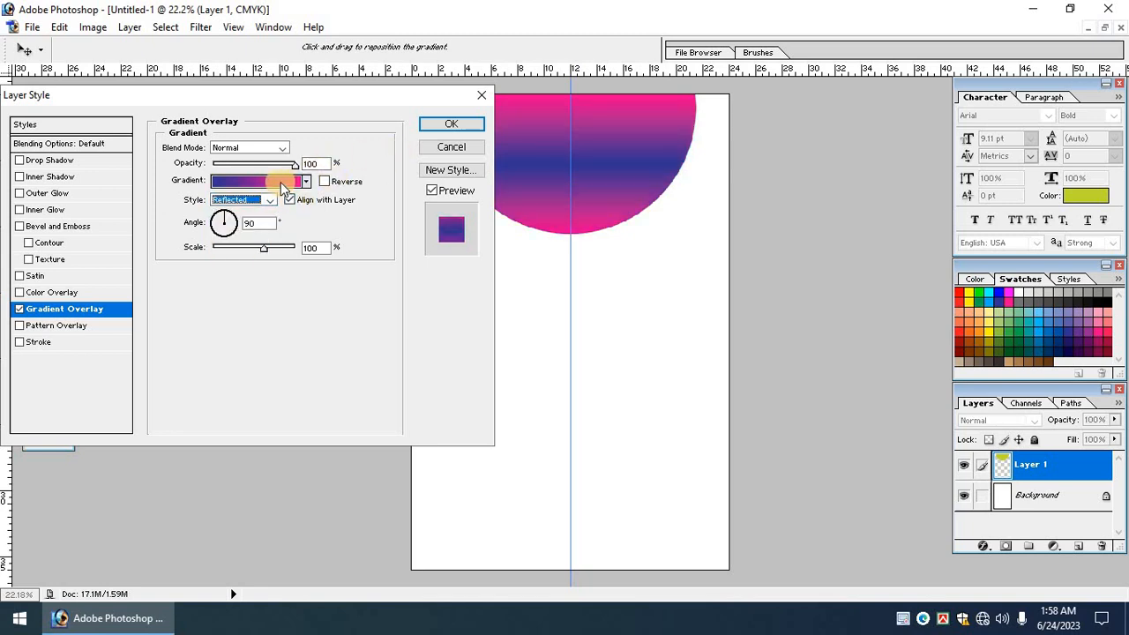
pyautogui.click(431, 123)
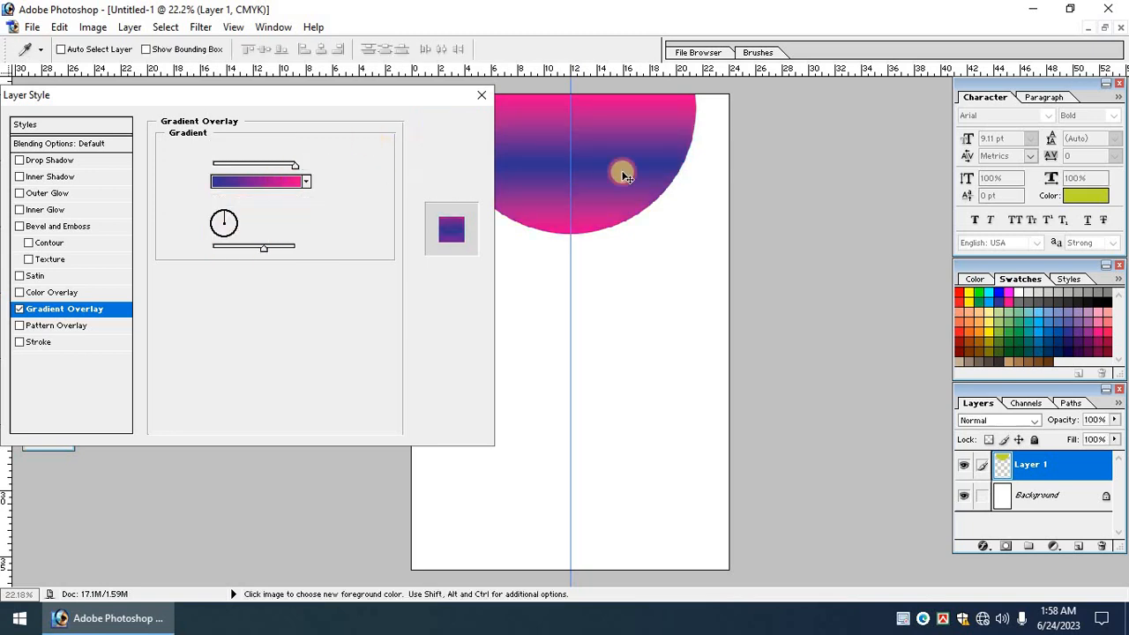
pyautogui.rightClick(615, 172)
pyautogui.click(627, 182)
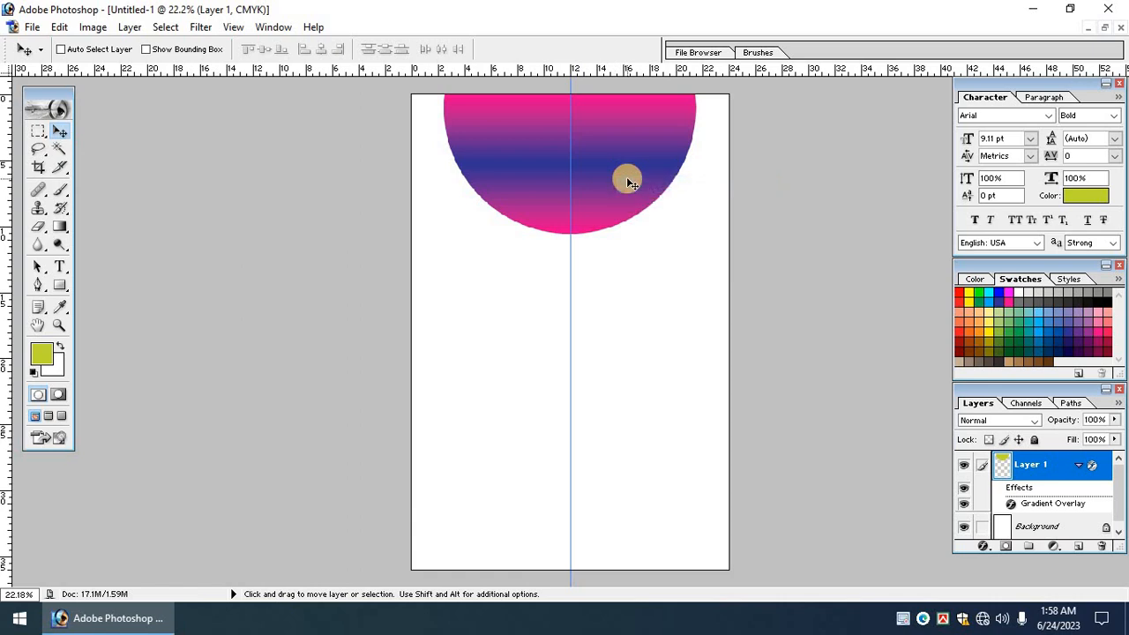
# Duplicate the semicircle, place the copy beneath it, and enlarge it to 114% at the page top.
pyautogui.hotkey('ctrl', 'j')
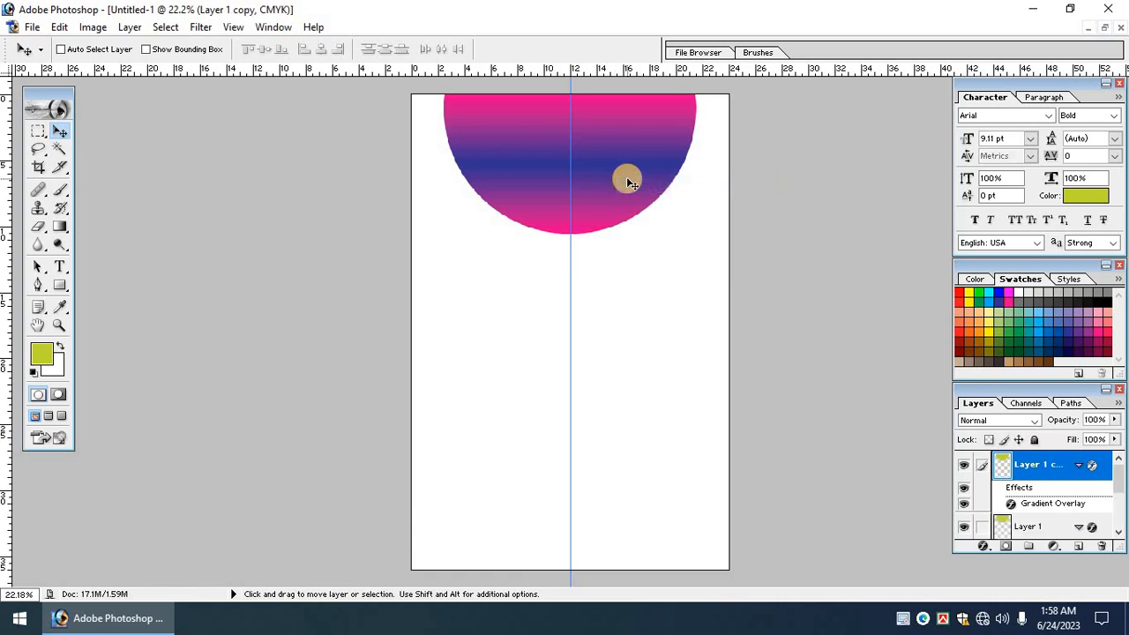
pyautogui.hotkey('ctrl', '[')
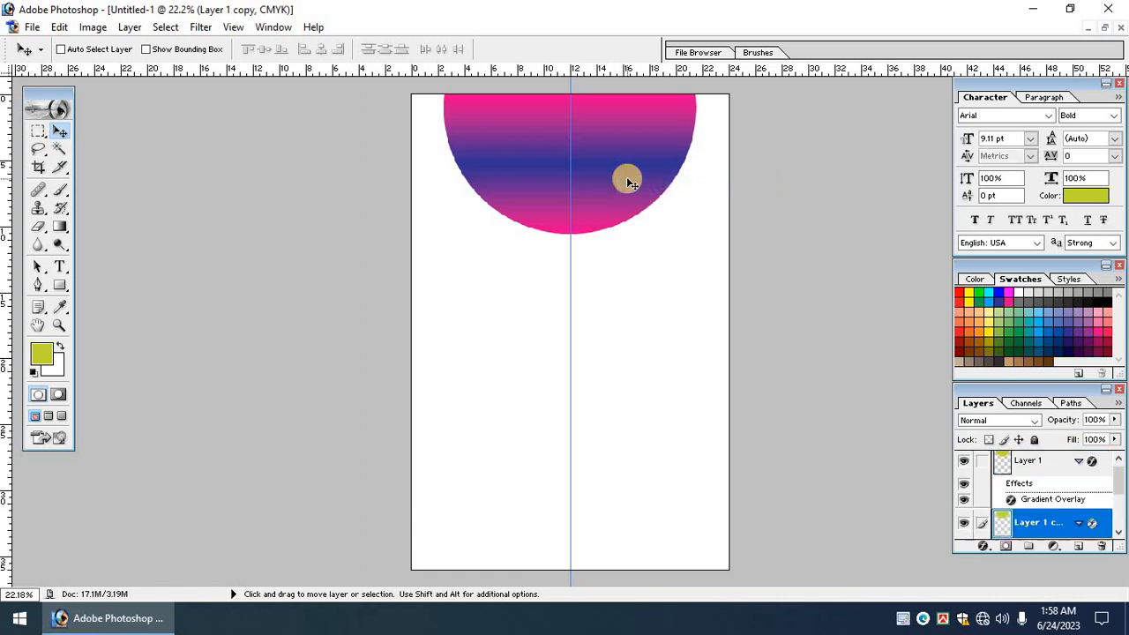
pyautogui.hotkey('ctrl', 't')
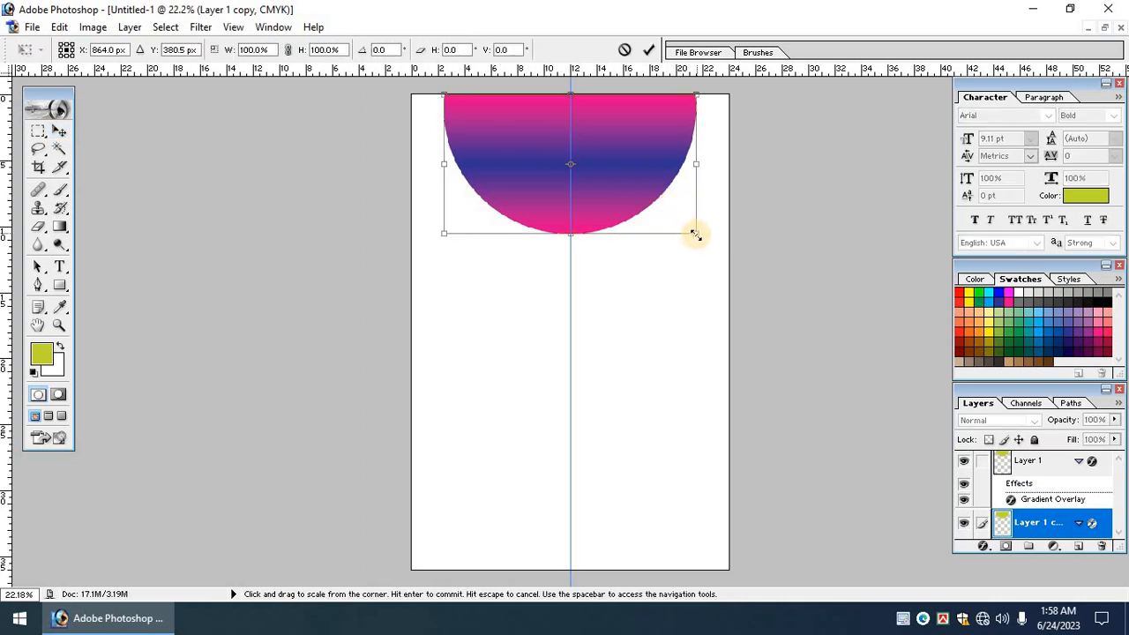
pyautogui.moveTo(696, 233); pyautogui.dragTo(713, 246)
pyautogui.moveTo(667, 194); pyautogui.dragTo(668, 205)
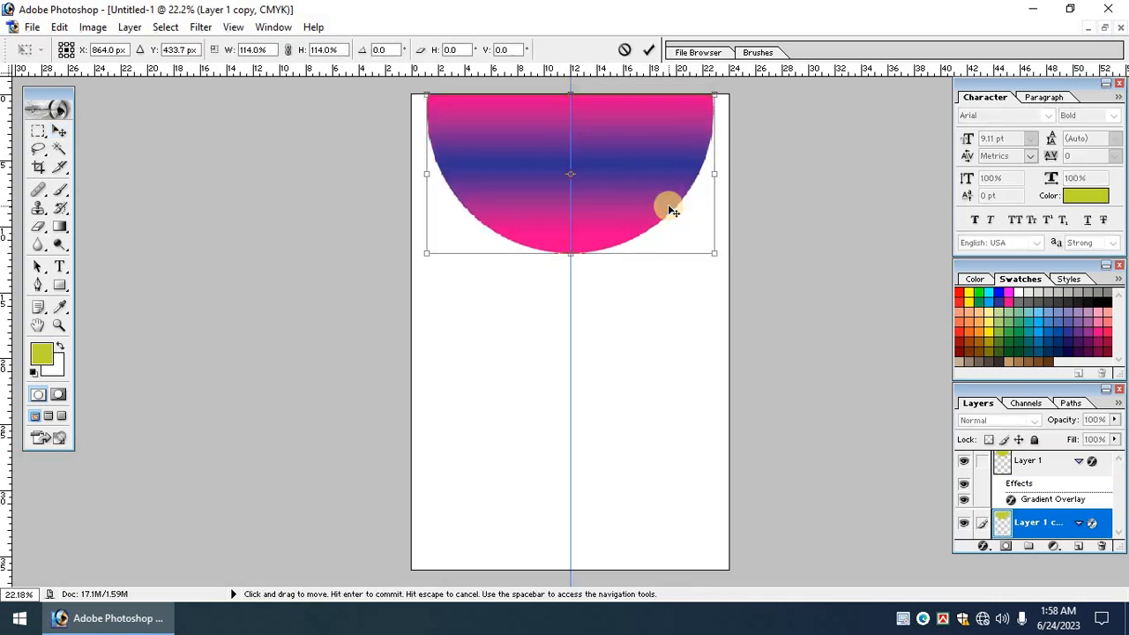
pyautogui.doubleClick(667, 204)
# Rework the copy's gradient stops, moving blue to the end and pink to about 11-13%.
pyautogui.click(982, 547)
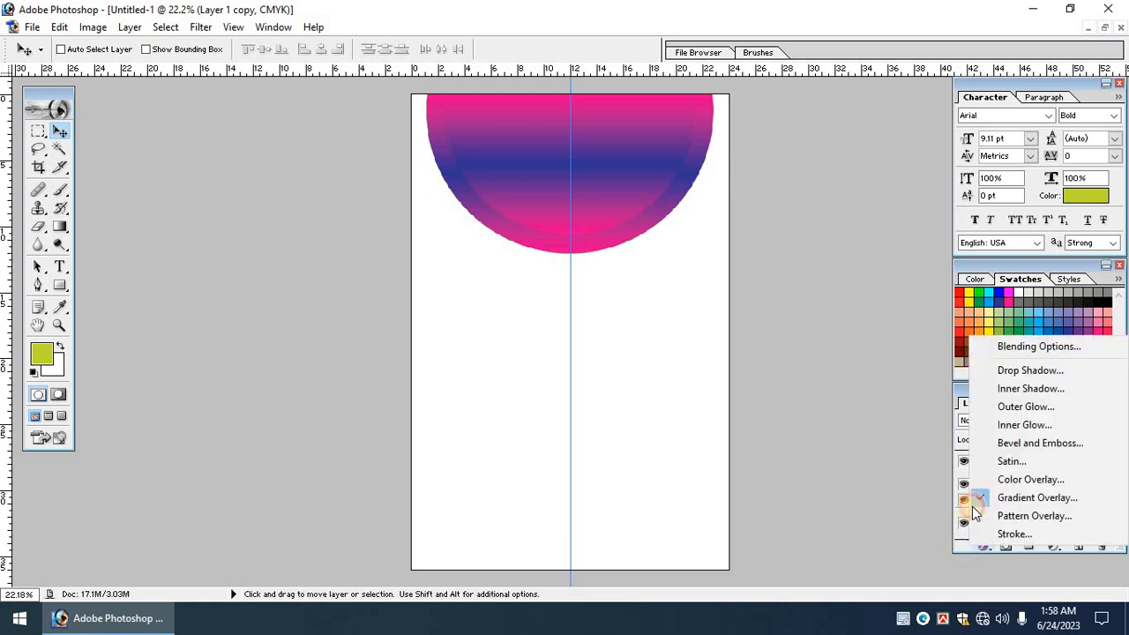
pyautogui.click(978, 499)
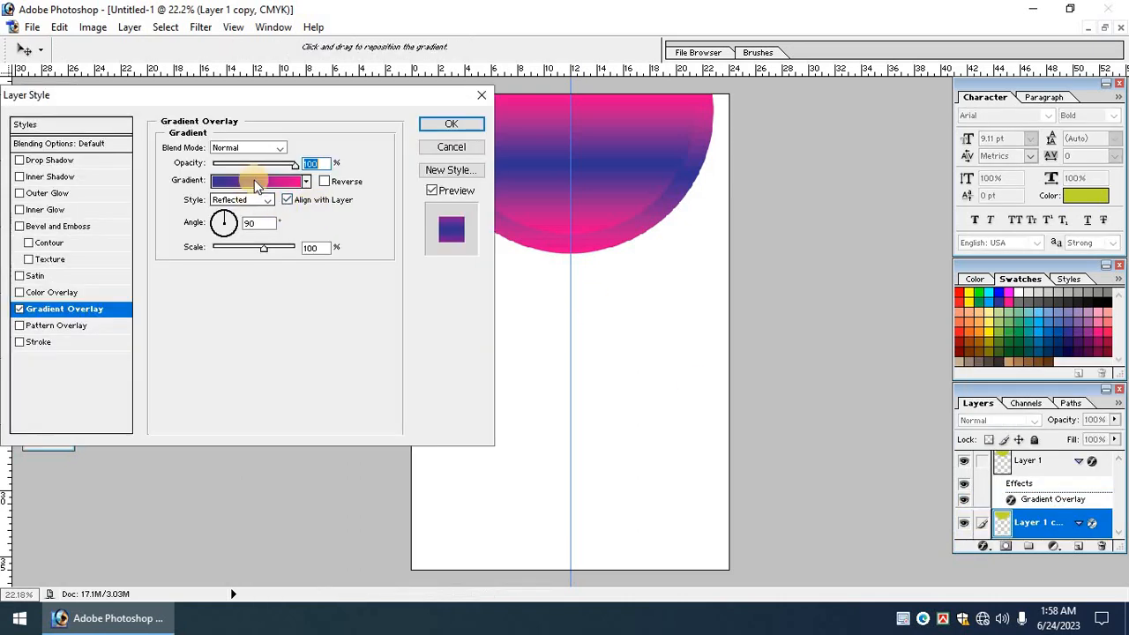
pyautogui.click(256, 181)
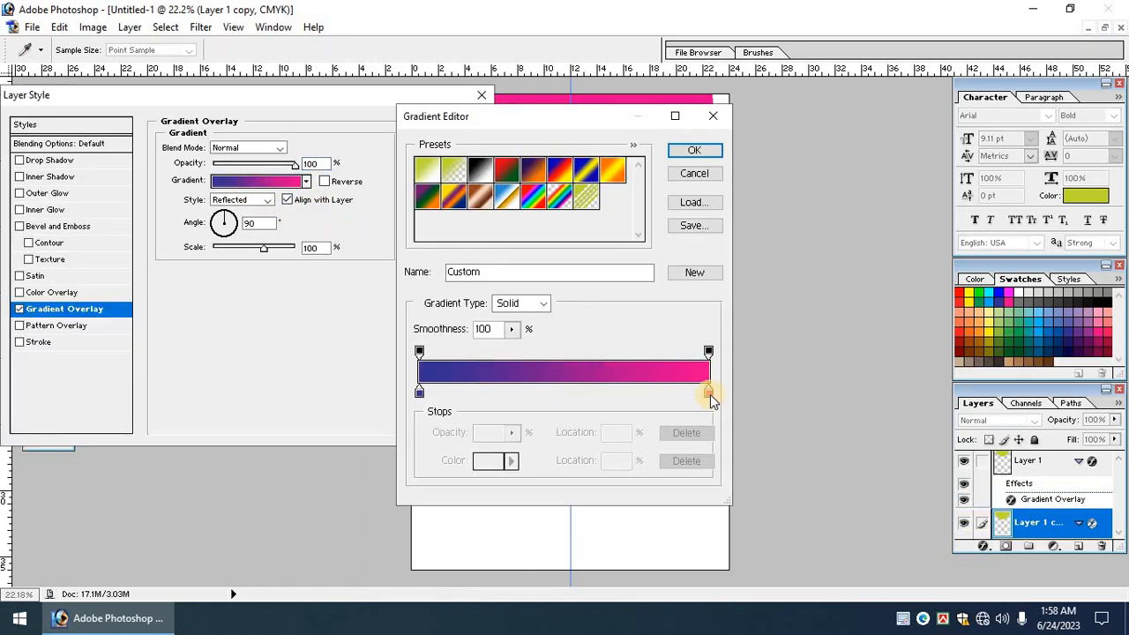
pyautogui.moveTo(708, 392); pyautogui.dragTo(777, 392)
pyautogui.moveTo(457, 394); pyautogui.dragTo(334, 392)
pyautogui.click(695, 151)
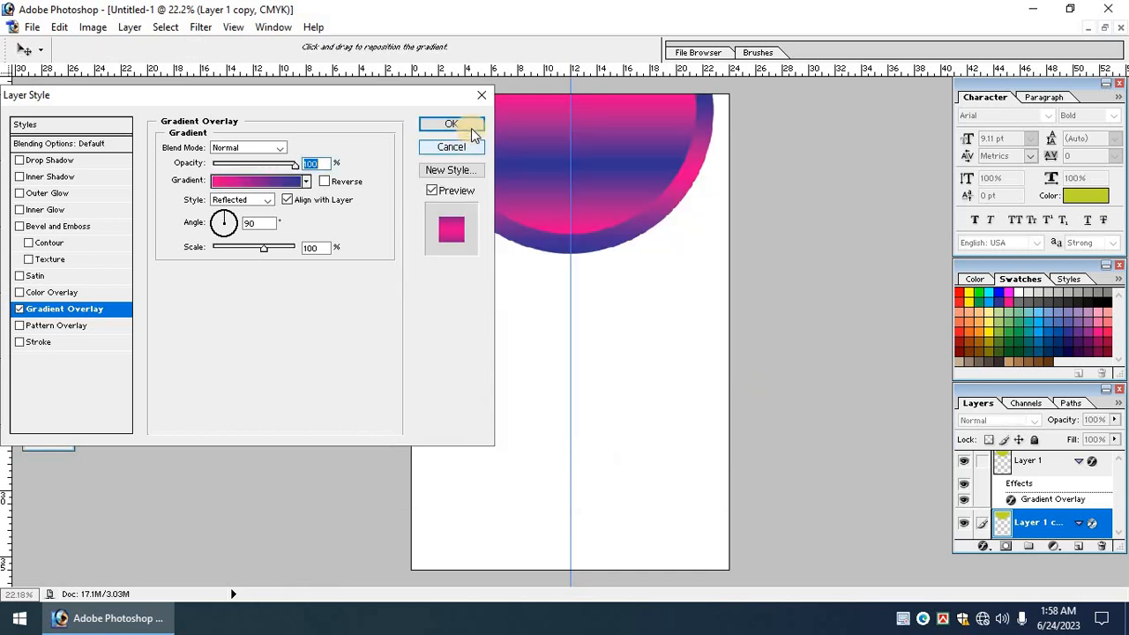
pyautogui.click(449, 120)
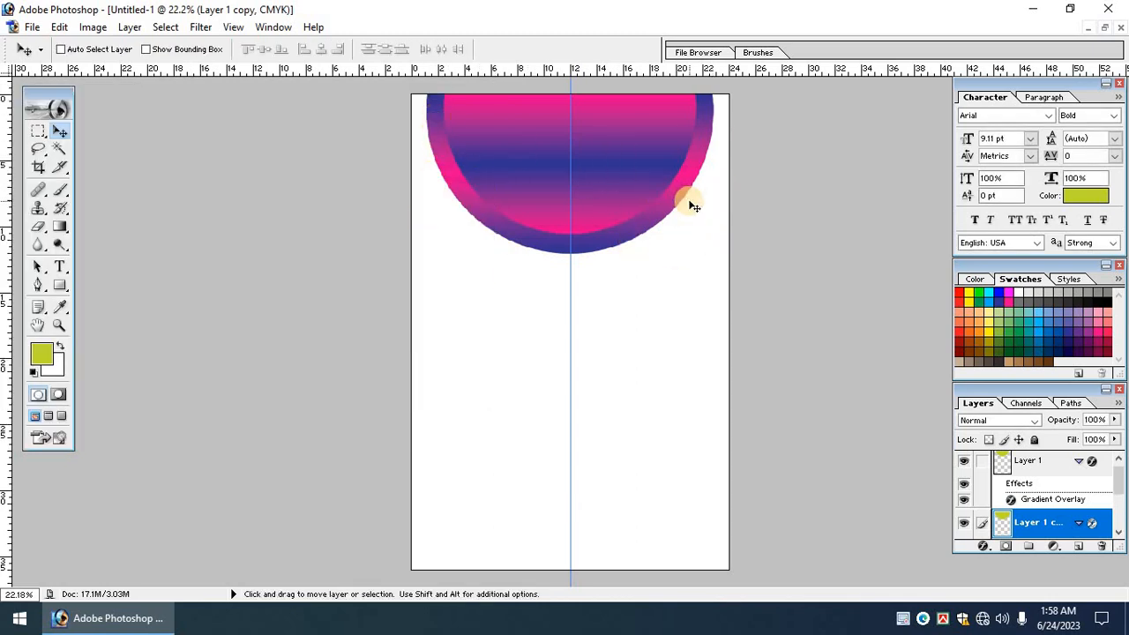
pyautogui.hotkey('ctrl', 't')
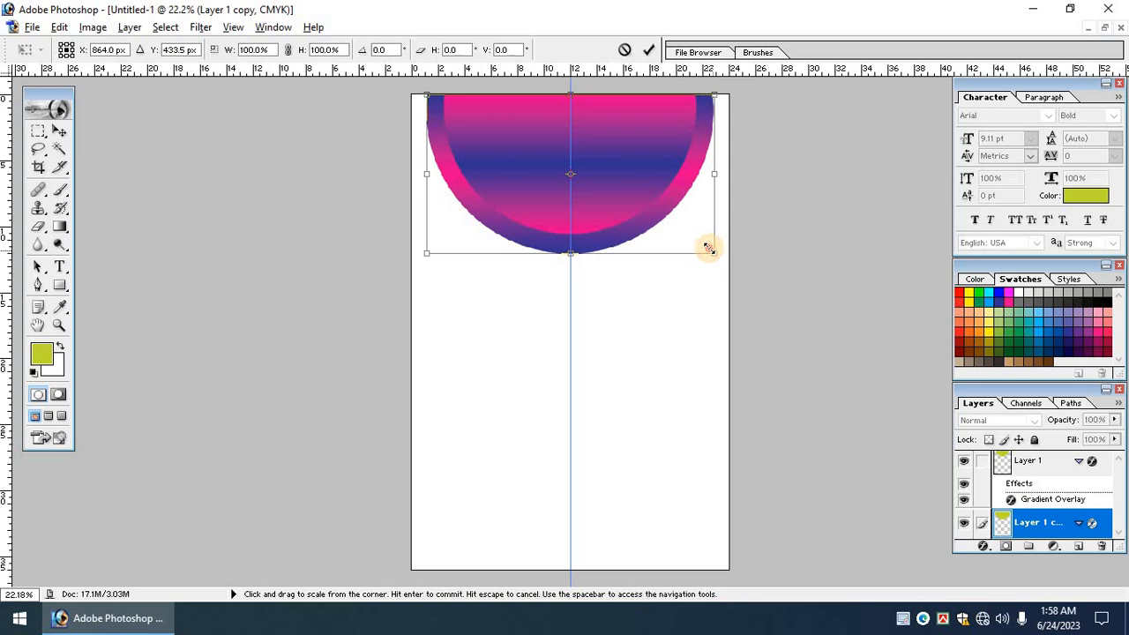
# Shrink the outer copy slightly, keeping it against the page top.
pyautogui.moveTo(710, 249); pyautogui.dragTo(654, 220)
pyautogui.press('Return')
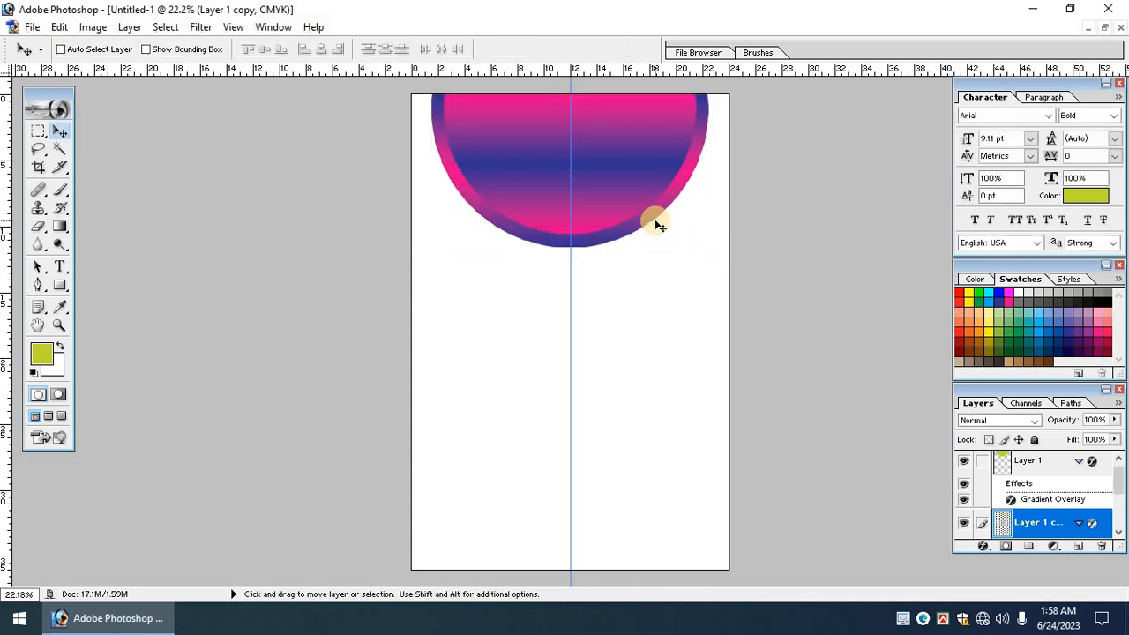
pyautogui.hotkey('ctrl', 'space')
pyautogui.moveTo(412, 103); pyautogui.dragTo(785, 341)
pyautogui.press('Tab')
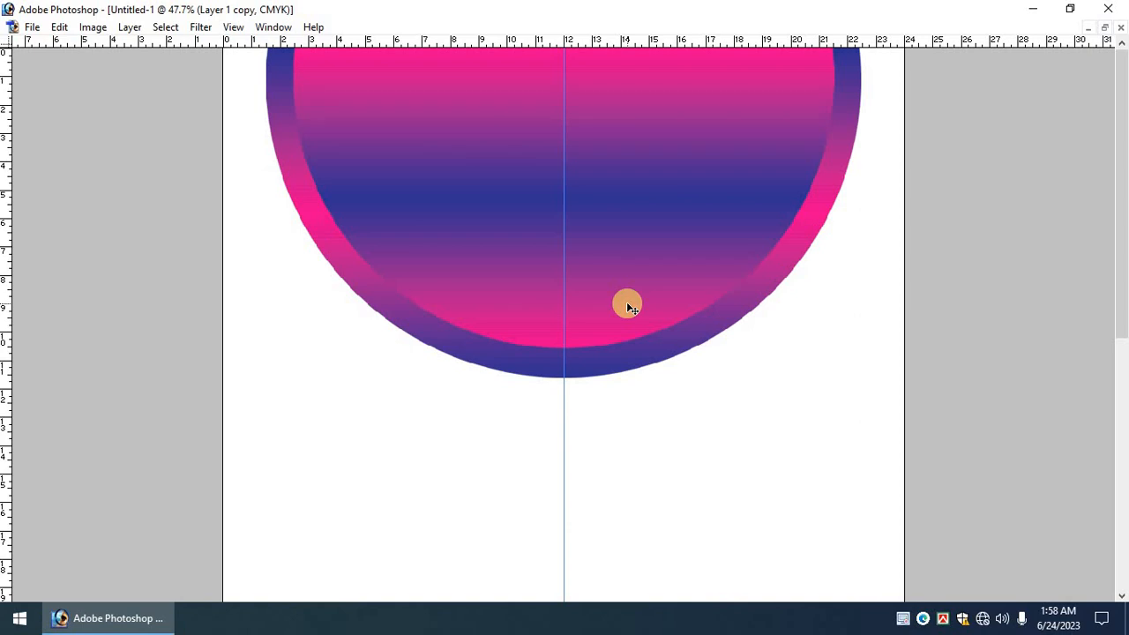
pyautogui.hotkey('ctrl', '-')
pyautogui.hotkey('ctrl', '-')
pyautogui.press('Tab')
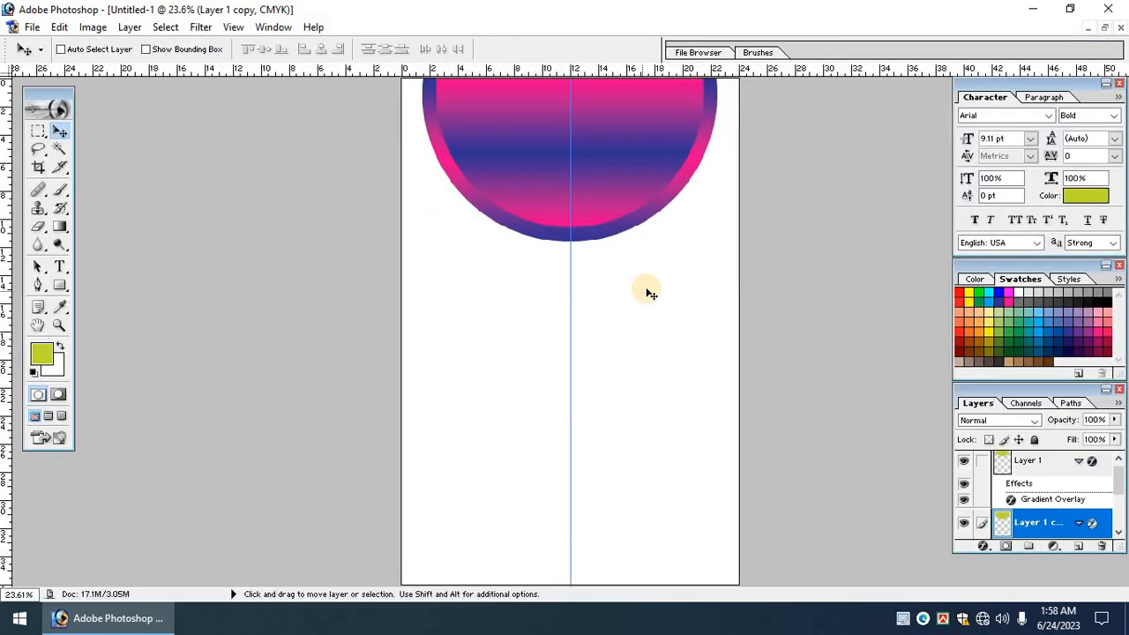
# Scale the inner Layer 1 semicircle to 96.2% so the rim is even.
pyautogui.rightClick(616, 214)
pyautogui.click(619, 216)
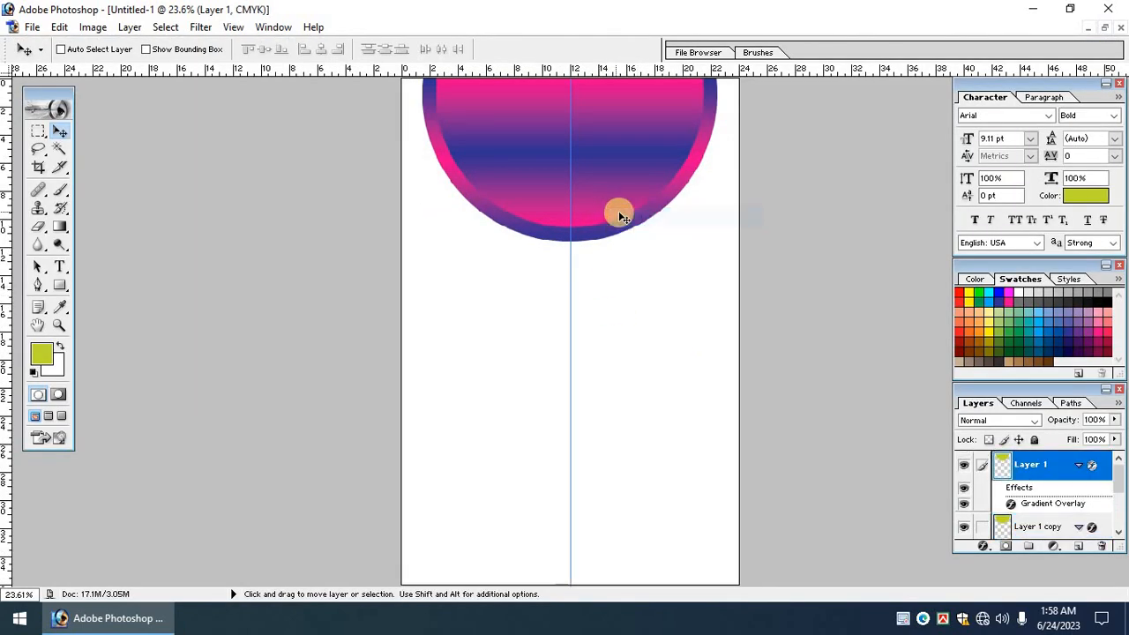
pyautogui.hotkey('ctrl', 't')
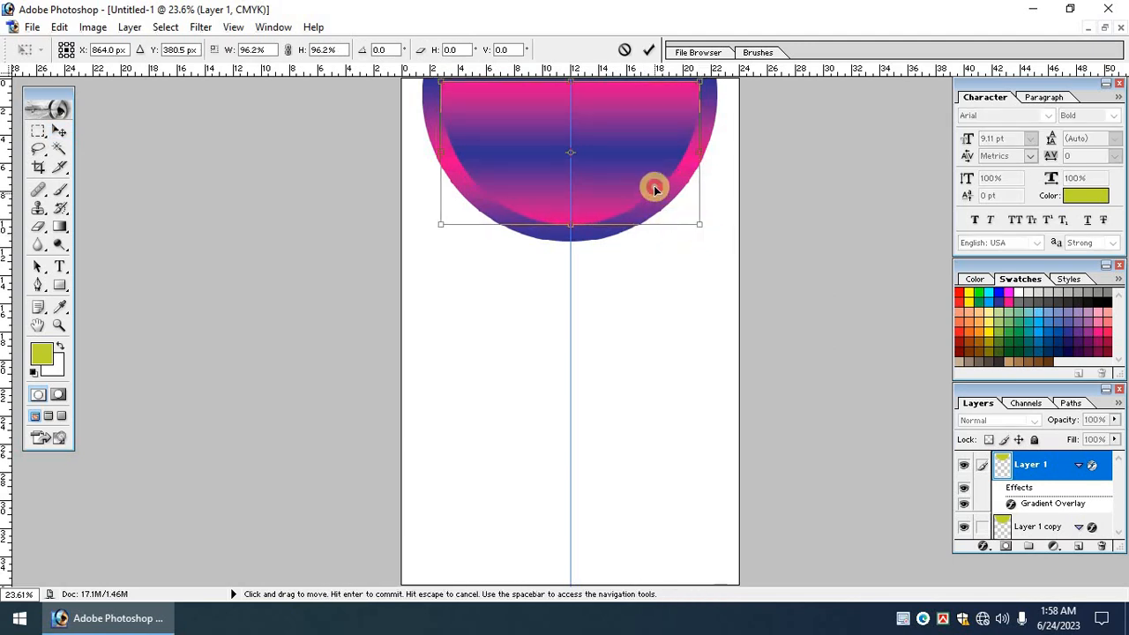
pyautogui.press('Return')
pyautogui.hotkey('ctrl', '-')
pyautogui.scroll(1, 646, 281)
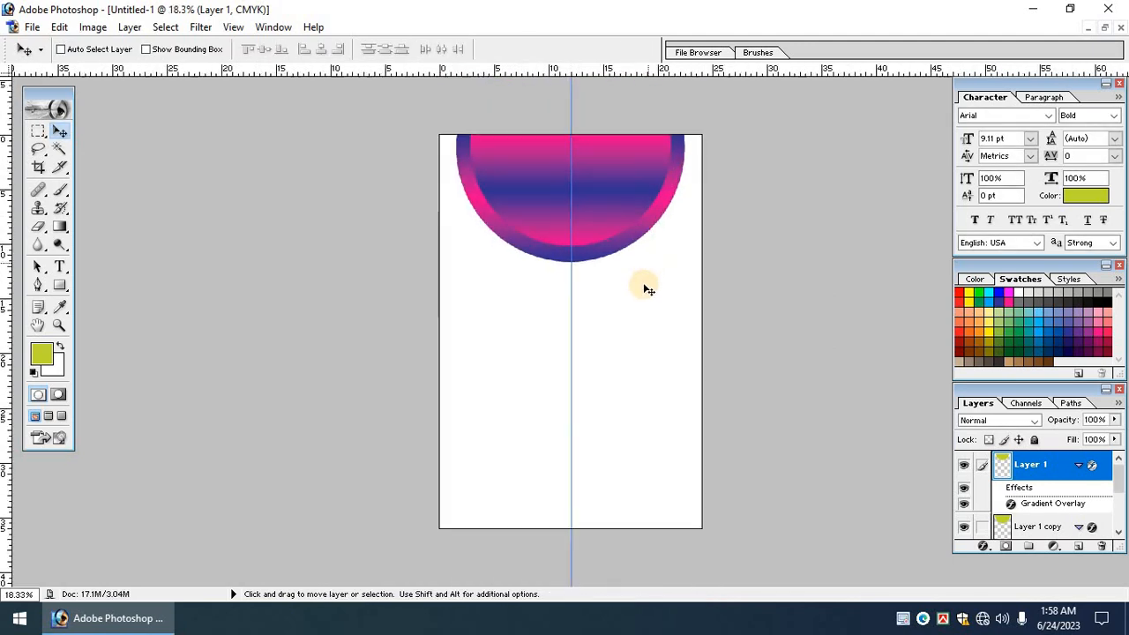
pyautogui.scroll(1, 577, 350)
pyautogui.rightClick(624, 200)
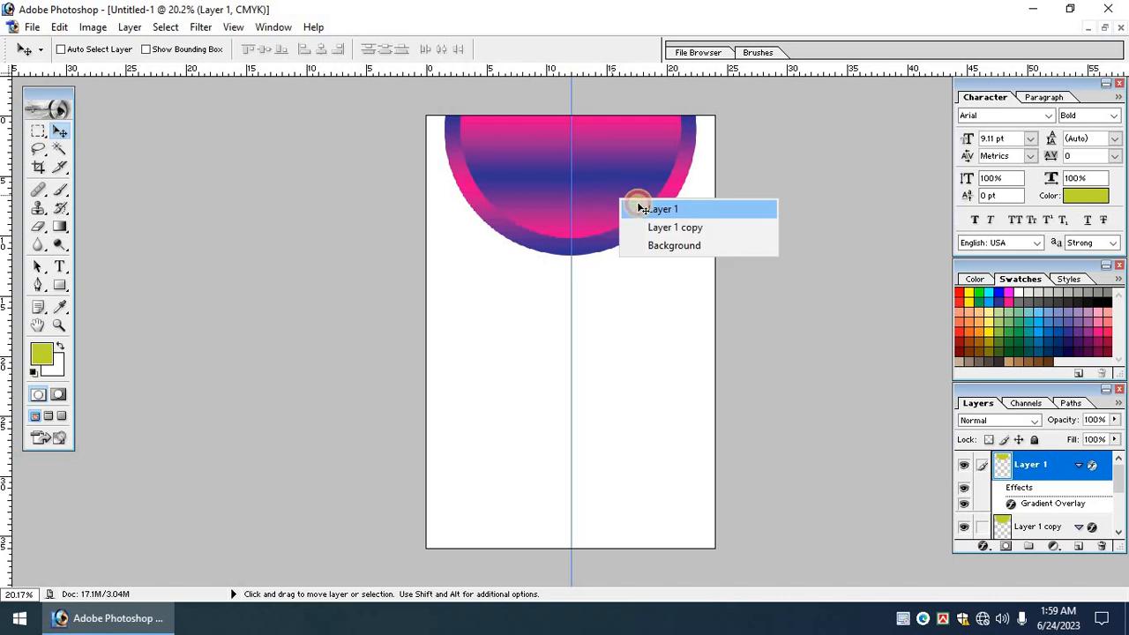
pyautogui.click(638, 209)
pyautogui.scroll(1, 618, 231)
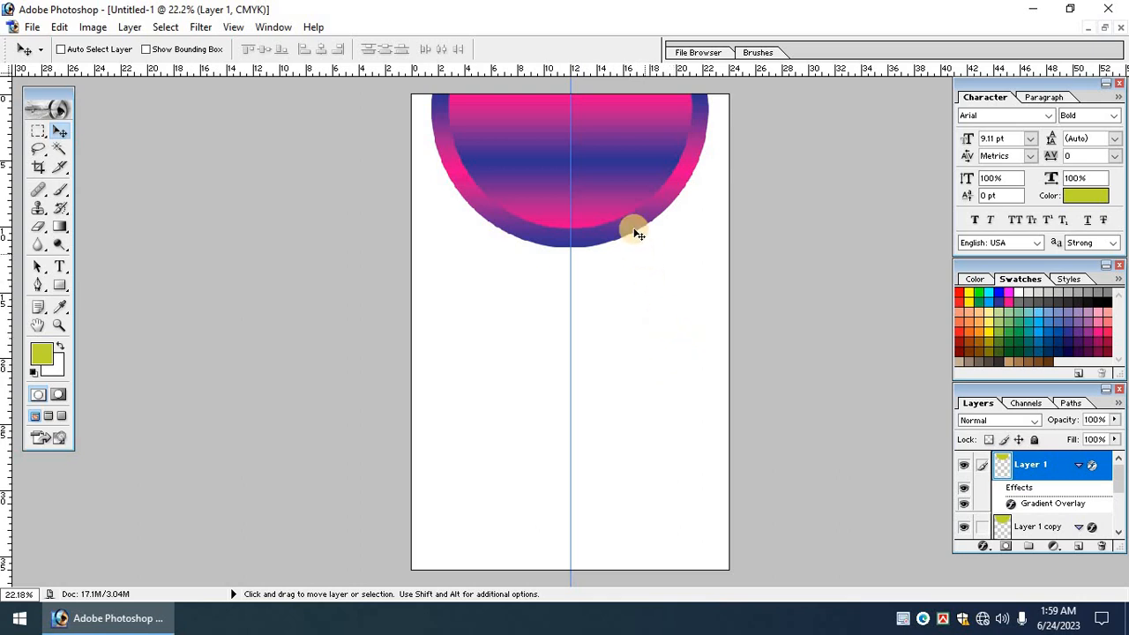
# Duplicate the gradient half-circle, rotate it 180° dome-up, and place it mid-page below the original.
pyautogui.moveTo(605, 194); pyautogui.dragTo(608, 339)
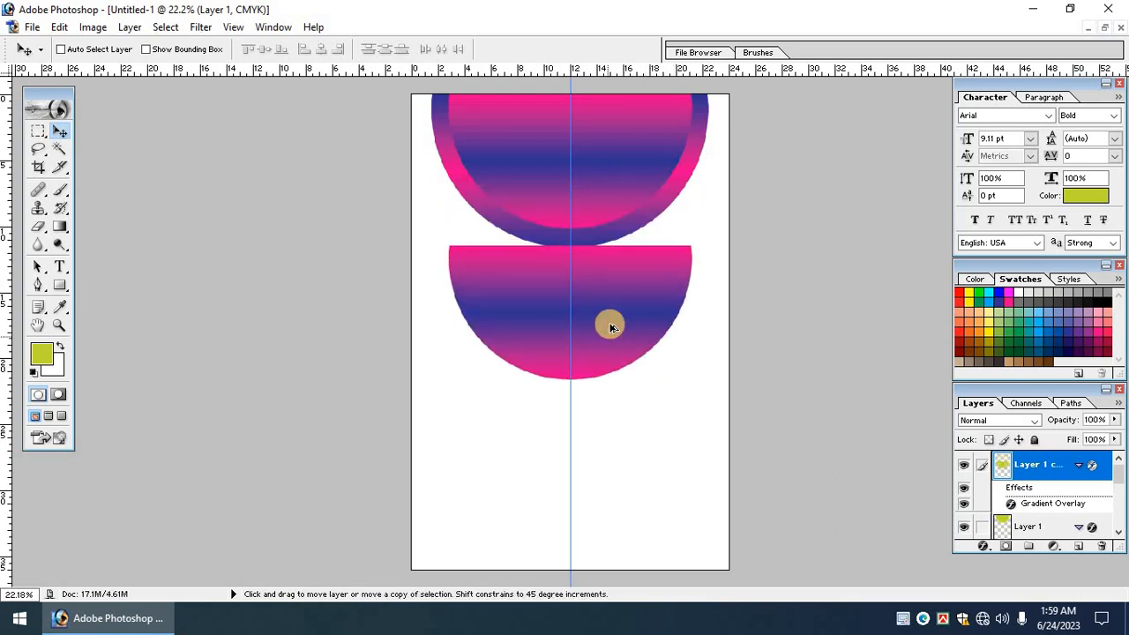
pyautogui.hotkey('ctrl', 'z')
pyautogui.rightClick(600, 170)
pyautogui.click(622, 179)
pyautogui.moveTo(602, 225); pyautogui.dragTo(609, 464)
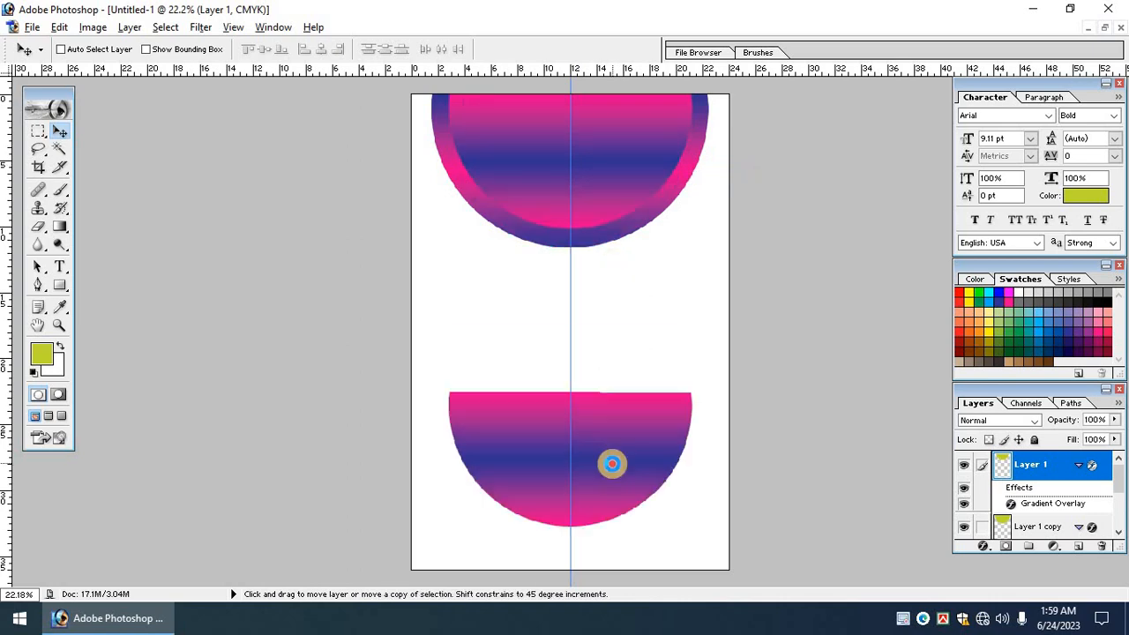
pyautogui.hotkey('ctrl', 't')
pyautogui.moveTo(666, 320); pyautogui.dragTo(514, 604)
pyautogui.moveTo(639, 477); pyautogui.dragTo(639, 444)
pyautogui.press('Return')
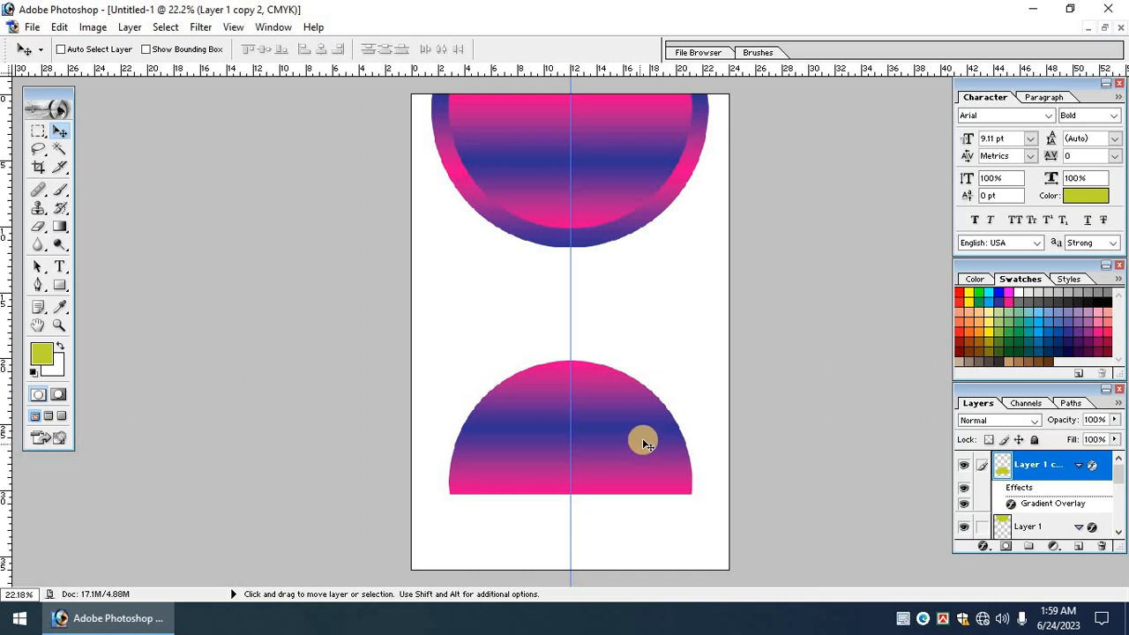
pyautogui.moveTo(645, 434); pyautogui.dragTo(645, 399)
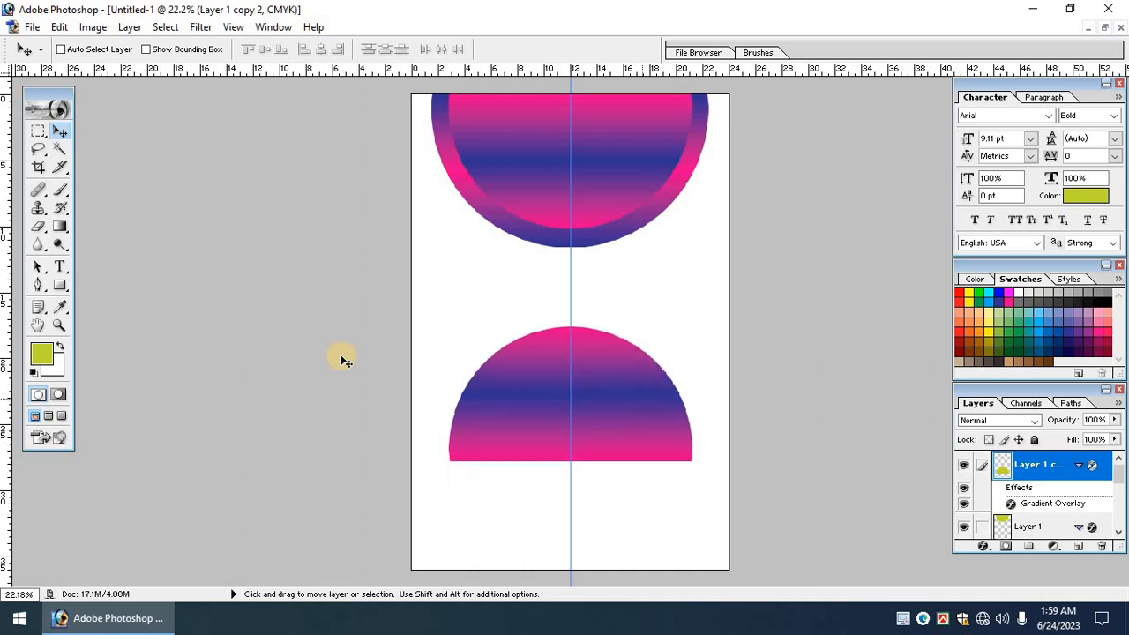
# Delete the right portion of the copied dome and move it toward the page's bottom-right.
pyautogui.click(36, 136)
pyautogui.moveTo(628, 326); pyautogui.dragTo(755, 502)
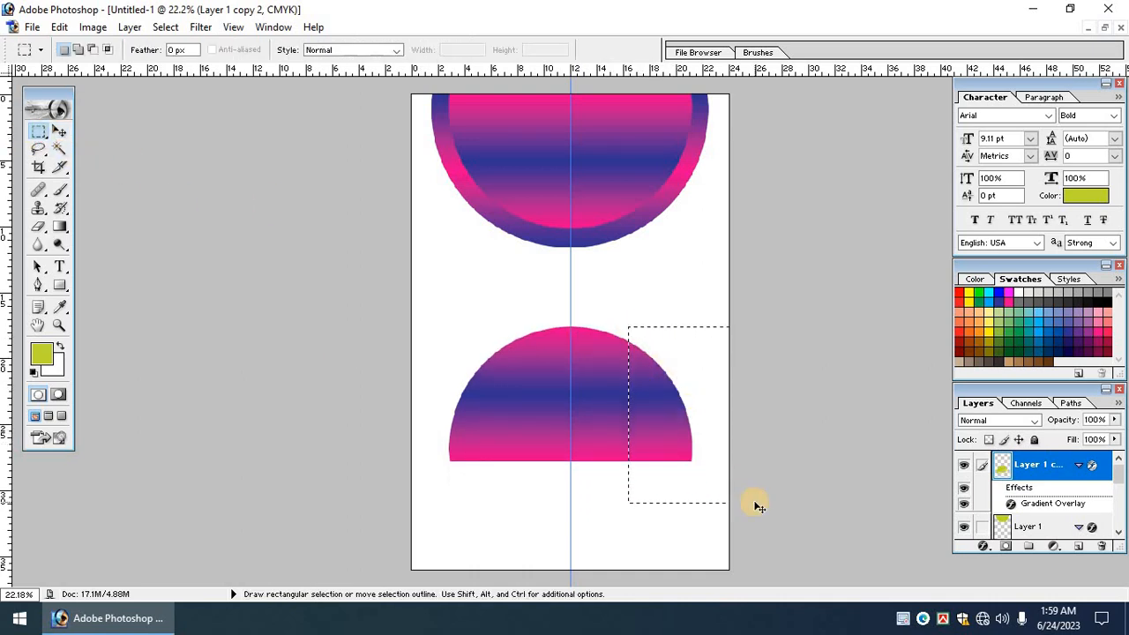
pyautogui.press('Delete')
pyautogui.hotkey('ctrl', 'd')
pyautogui.click(58, 133)
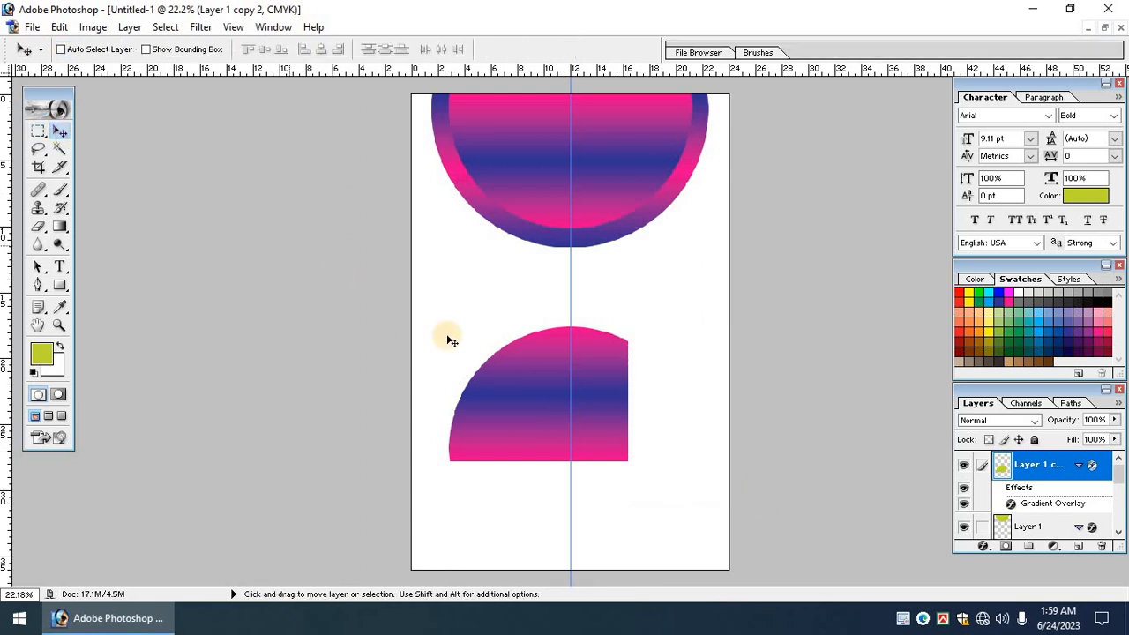
pyautogui.hotkey('ctrl', 't')
pyautogui.moveTo(531, 375); pyautogui.dragTo(633, 479)
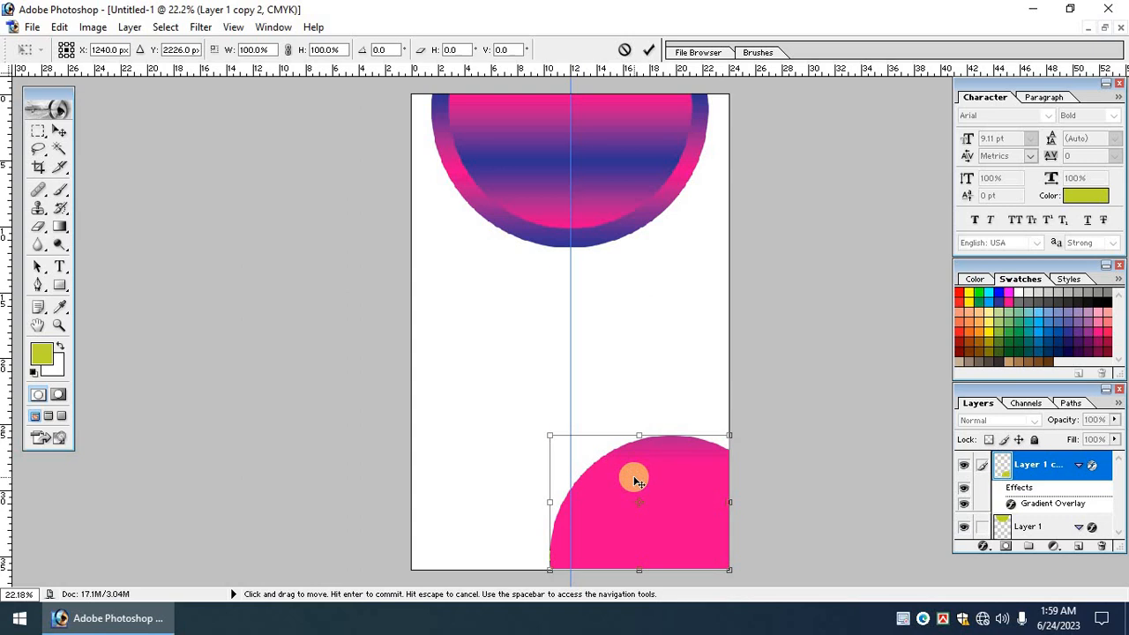
pyautogui.press('Return')
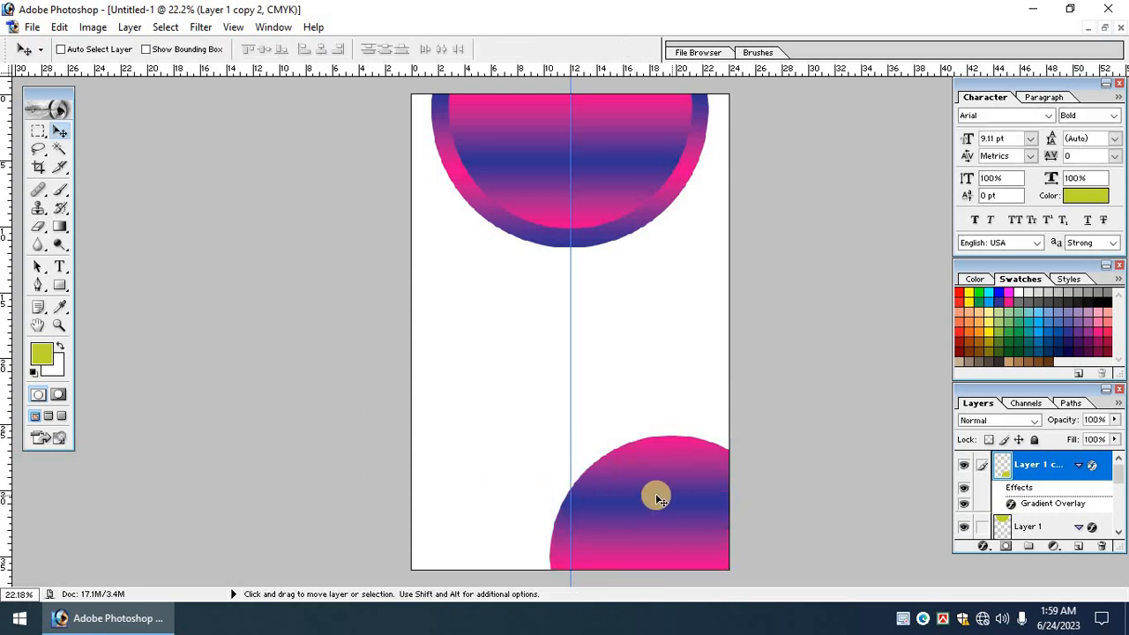
# Cut off the dome's bottom strip and set it flat in the bottom-right corner.
pyautogui.moveTo(656, 497); pyautogui.dragTo(596, 382)
pyautogui.click(36, 134)
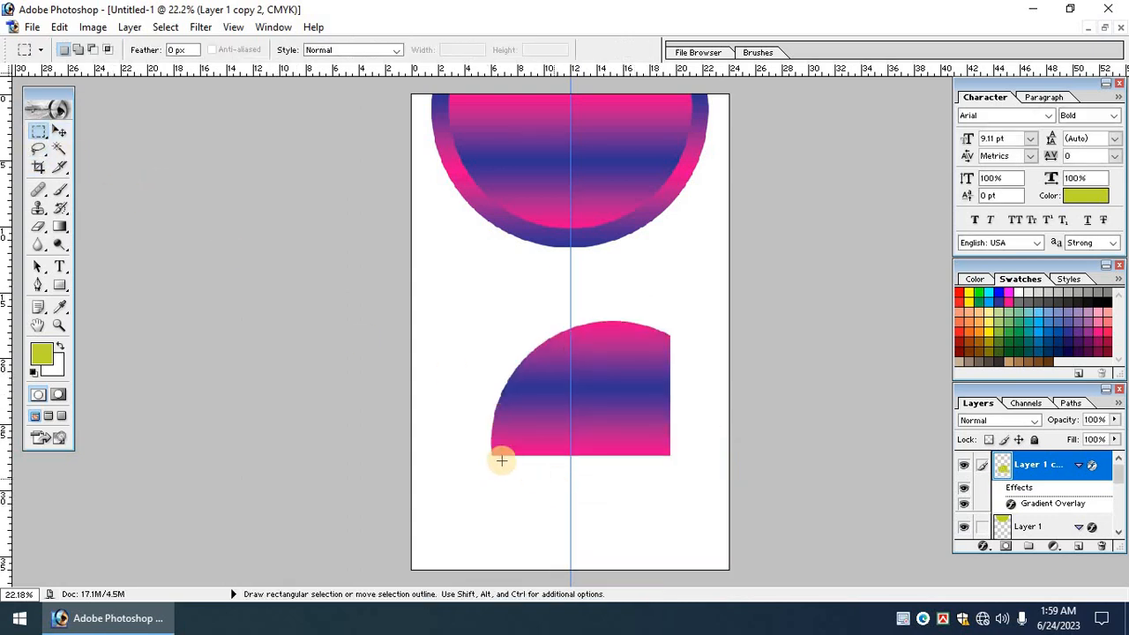
pyautogui.moveTo(839, 515); pyautogui.dragTo(837, 517)
pyautogui.moveTo(692, 484); pyautogui.dragTo(690, 464)
pyautogui.press('Delete')
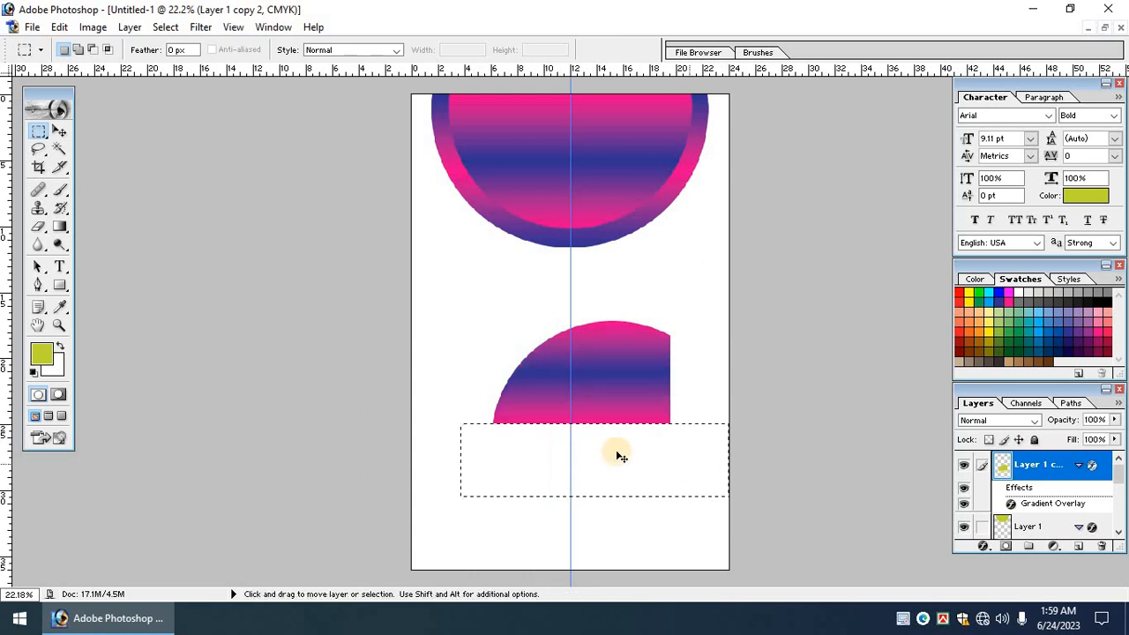
pyautogui.hotkey('ctrl', 'd')
pyautogui.click(58, 133)
pyautogui.hotkey('ctrl', 't')
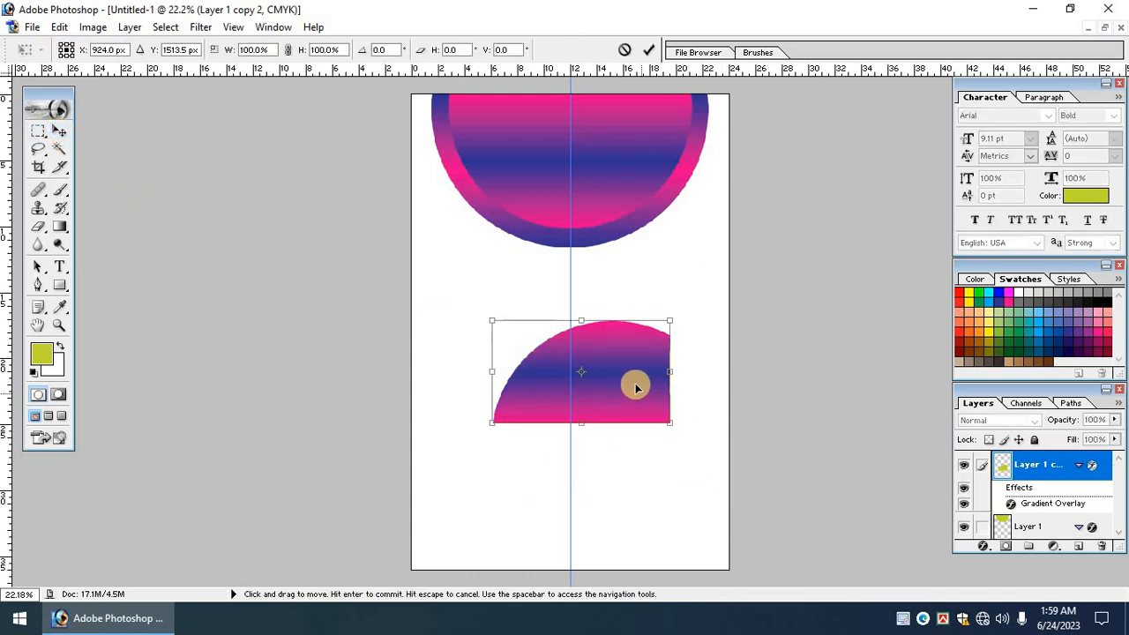
pyautogui.moveTo(635, 383); pyautogui.dragTo(691, 537)
pyautogui.press('Return')
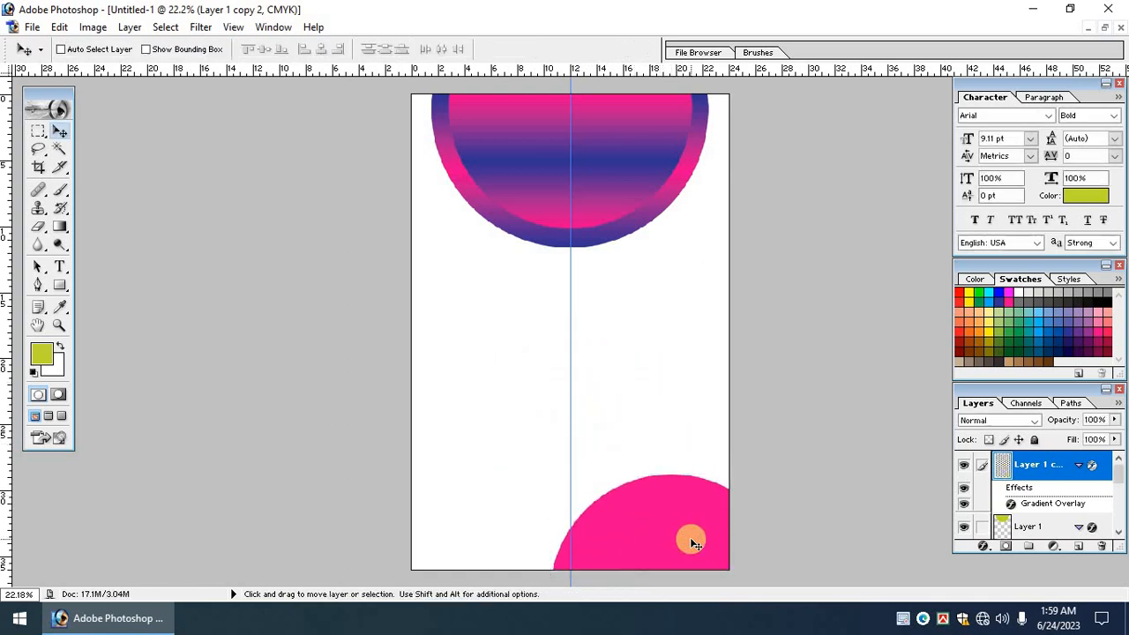
# Select Layer 1 copy 2 under the bottom-right dome and confirm its placement.
pyautogui.rightClick(663, 496)
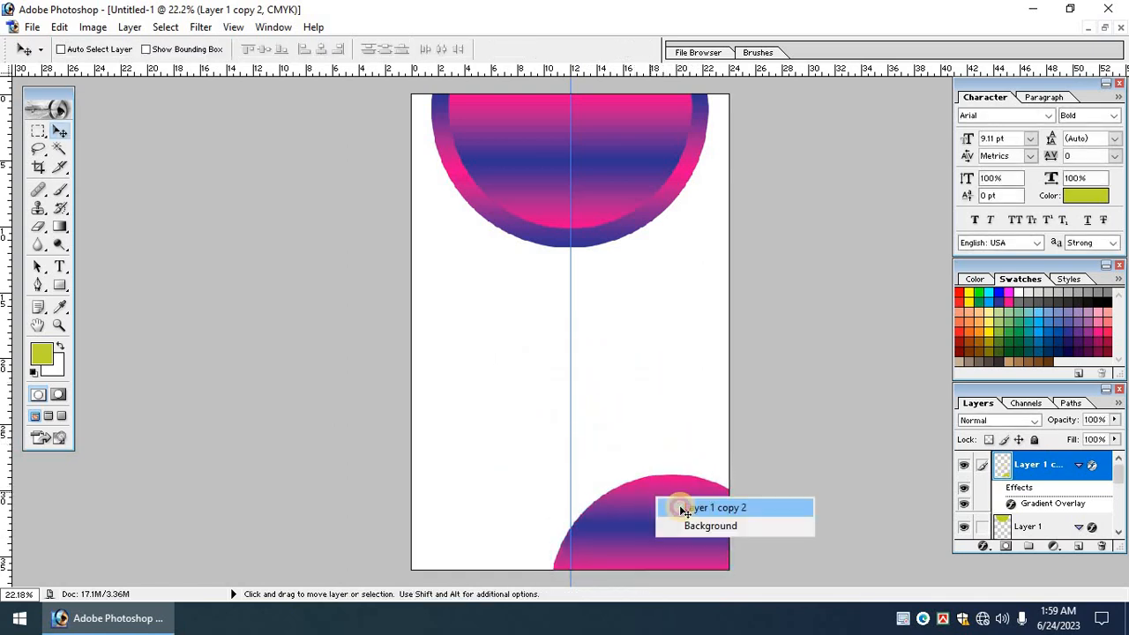
pyautogui.click(676, 506)
pyautogui.hotkey('ctrl', 't')
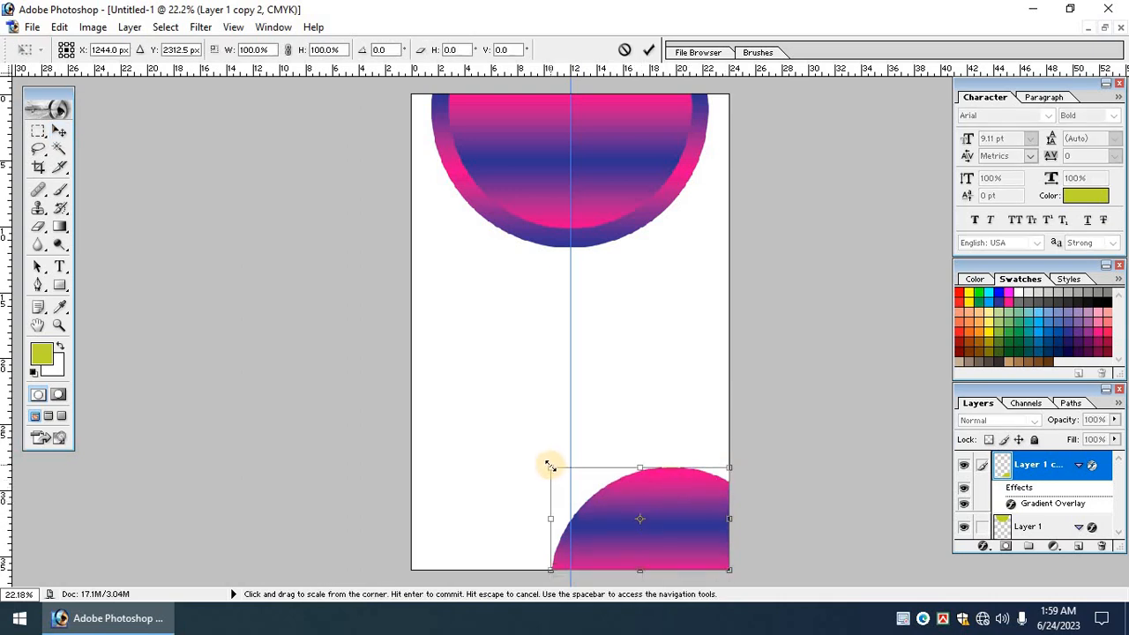
pyautogui.press('Return')
pyautogui.rightClick(661, 484)
pyautogui.click(672, 489)
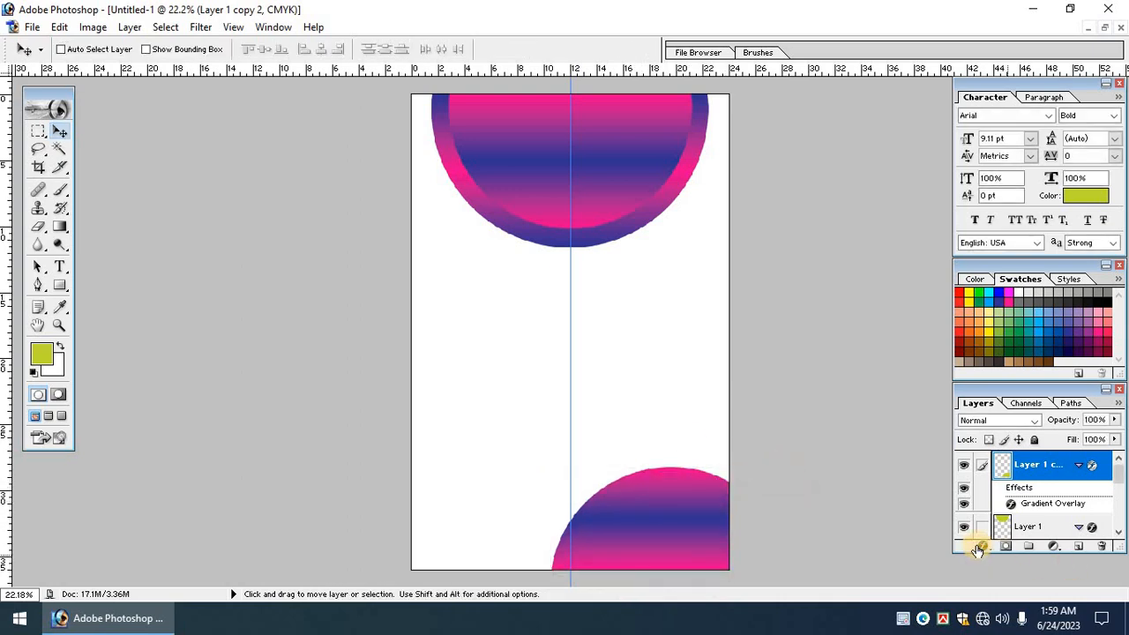
# In the dome's Gradient Overlay, make the left stop green (C100 M0 Y100).
pyautogui.click(984, 546)
pyautogui.click(1007, 498)
pyautogui.click(260, 181)
pyautogui.click(418, 391)
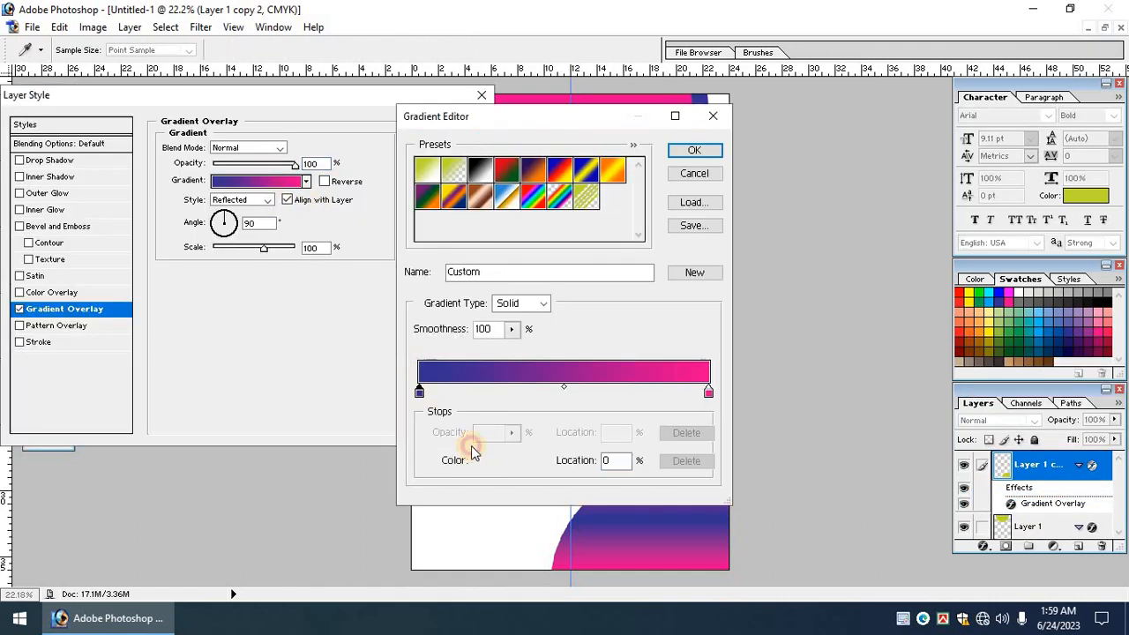
pyautogui.click(487, 460)
pyautogui.write('100')
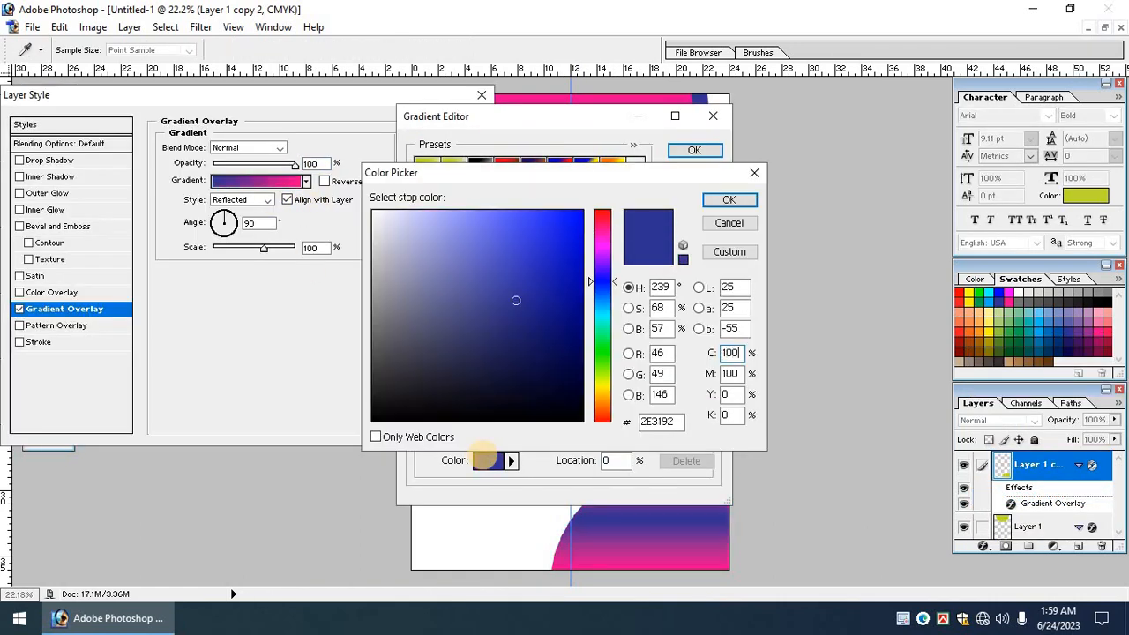
pyautogui.press('Tab')
pyautogui.write('0')
pyautogui.press('Tab')
pyautogui.write('100')
pyautogui.press('Return')
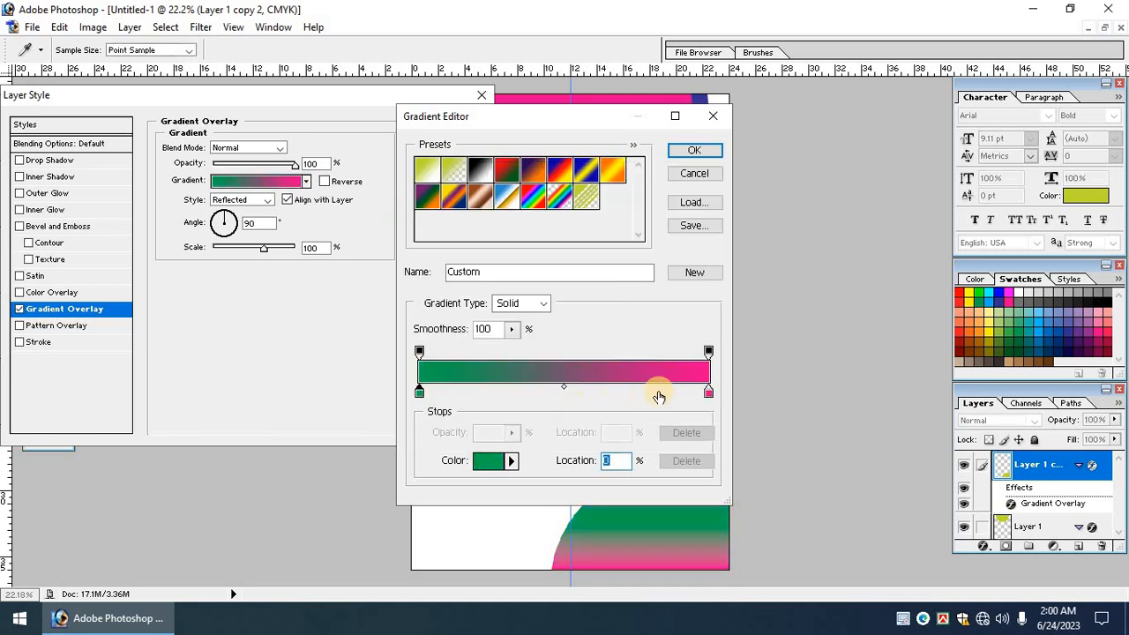
# Make the right stop dark green (C100 M0 Y100 K40), then duplicate the dome's layer.
pyautogui.click(708, 392)
pyautogui.click(483, 460)
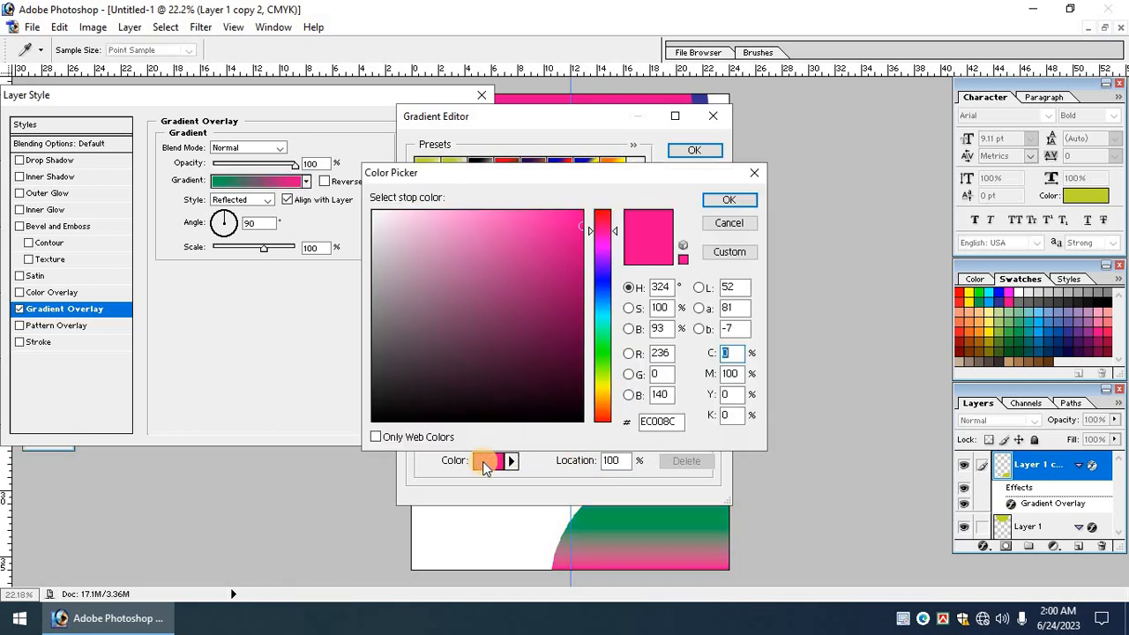
pyautogui.write('100')
pyautogui.press('Tab')
pyautogui.write('0')
pyautogui.press('Tab')
pyautogui.write('100')
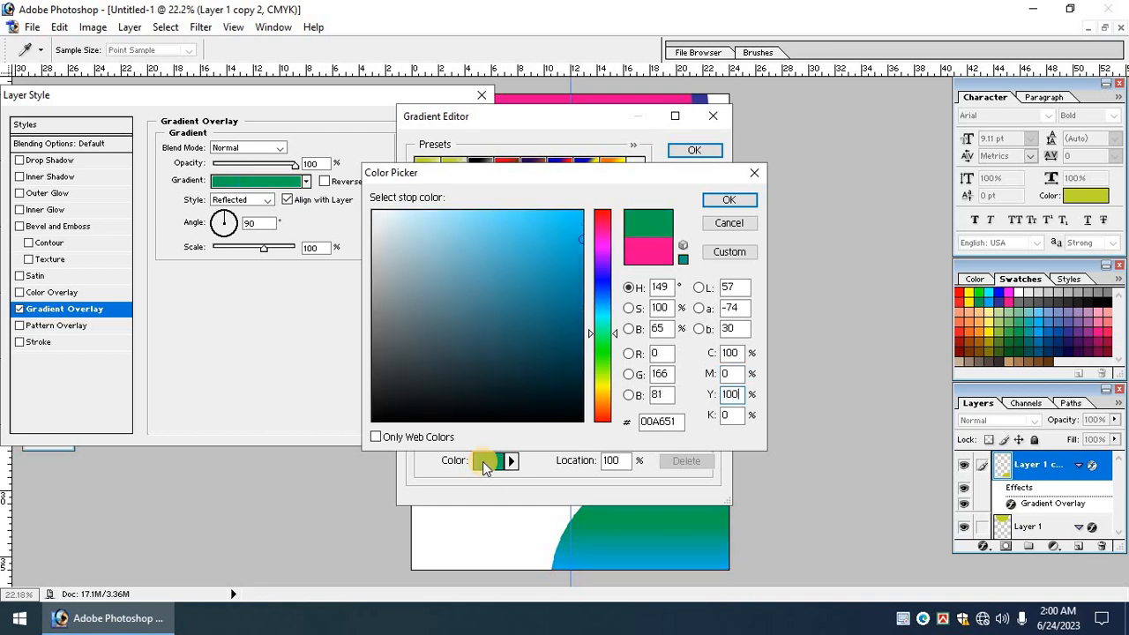
pyautogui.press('Tab')
pyautogui.write('40')
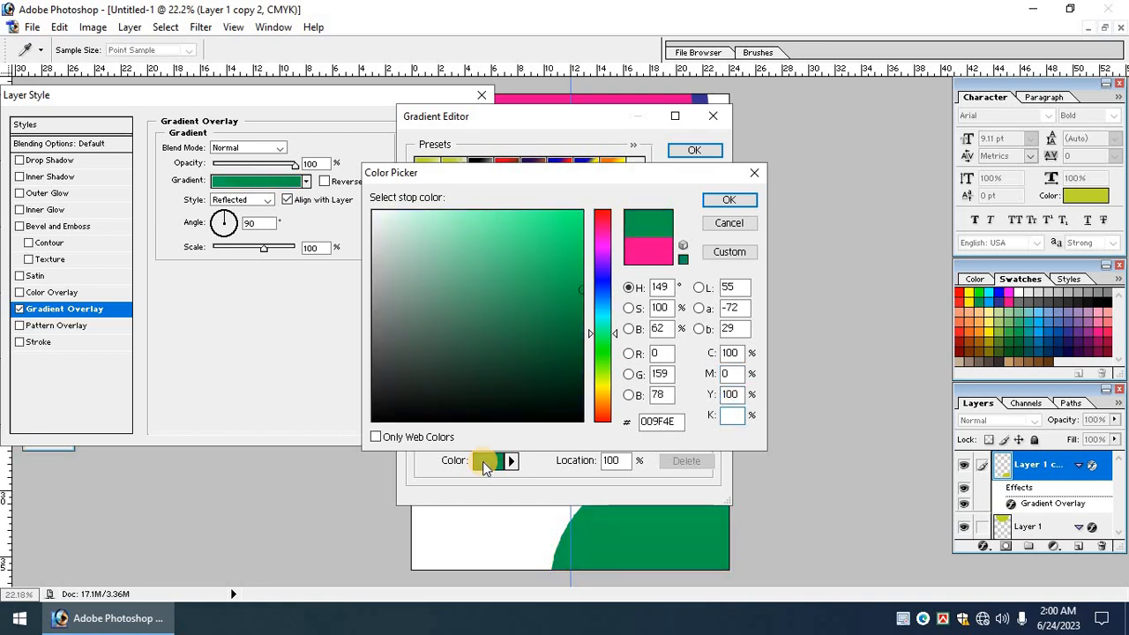
pyautogui.press('Return')
pyautogui.press('Return')
pyautogui.press('Return')
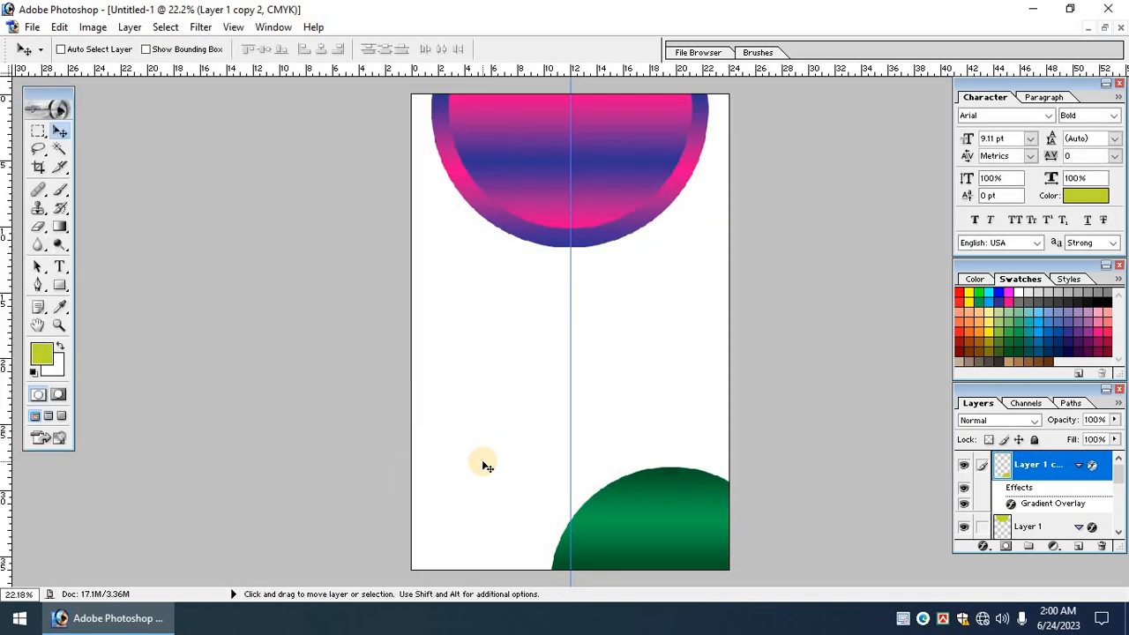
pyautogui.hotkey('ctrl', 'j')
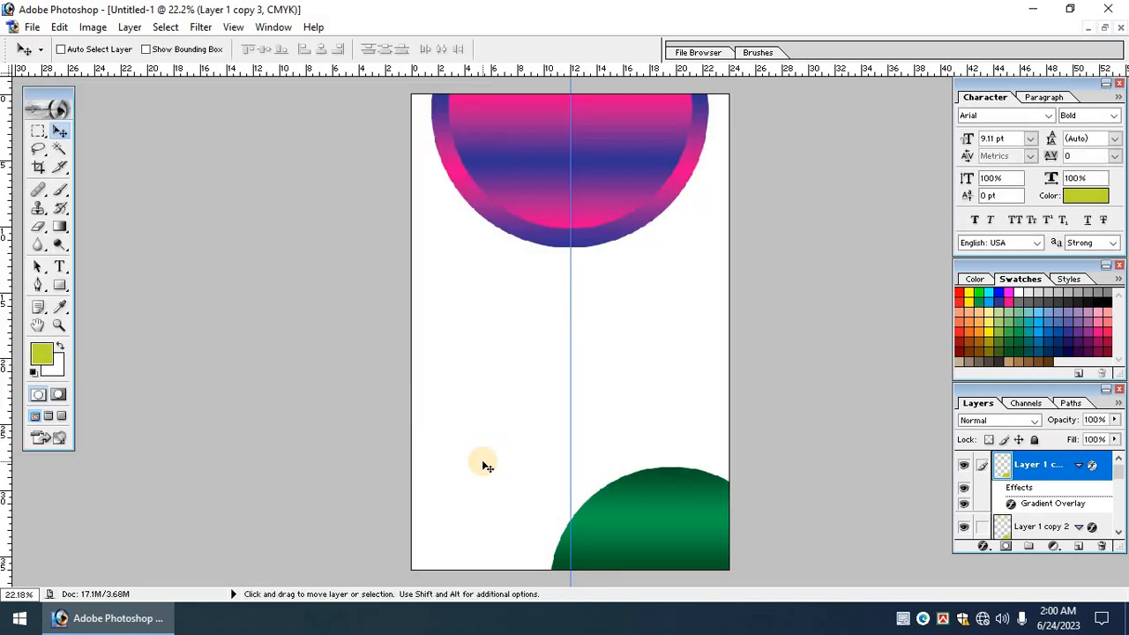
# Send the duplicate dome behind the original, enlarge it slightly and stretch it taller.
pyautogui.hotkey('ctrl', '[')
pyautogui.hotkey('ctrl', 't')
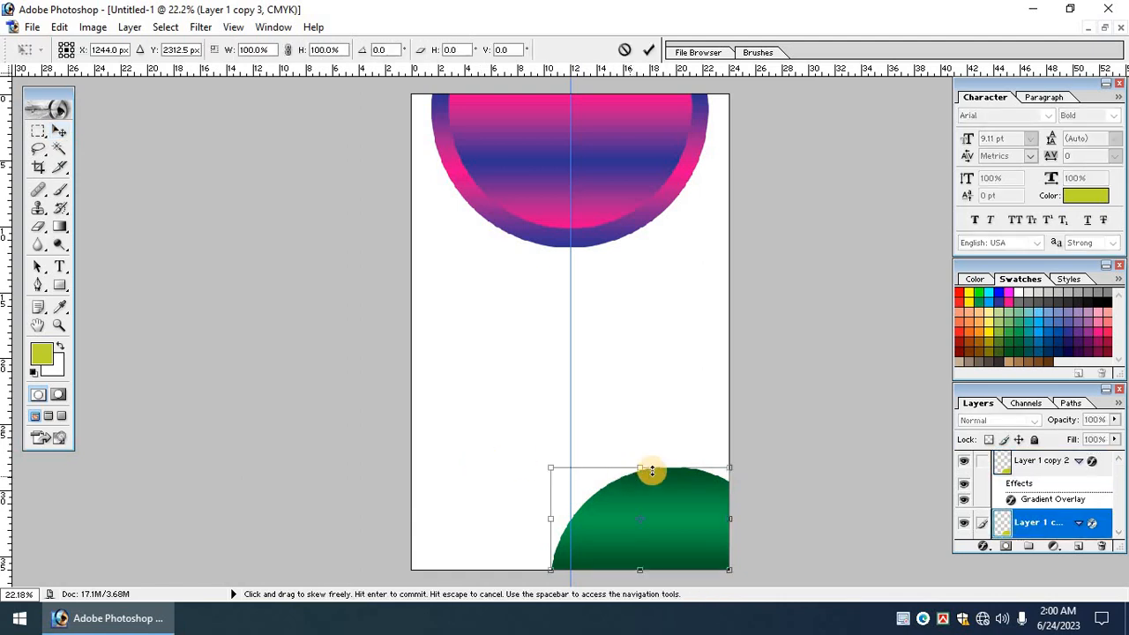
pyautogui.moveTo(730, 469); pyautogui.dragTo(731, 450)
pyautogui.moveTo(698, 483); pyautogui.dragTo(690, 486)
pyautogui.press('Return')
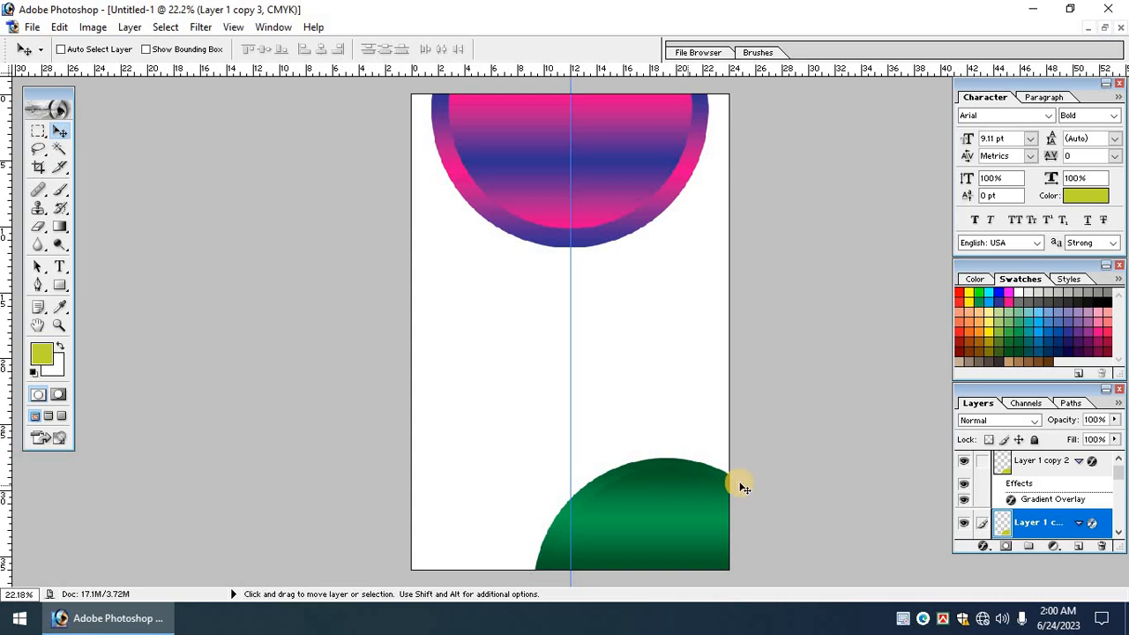
pyautogui.hotkey('ctrl', 't')
pyautogui.moveTo(710, 457); pyautogui.dragTo(717, 443)
pyautogui.press('Return')
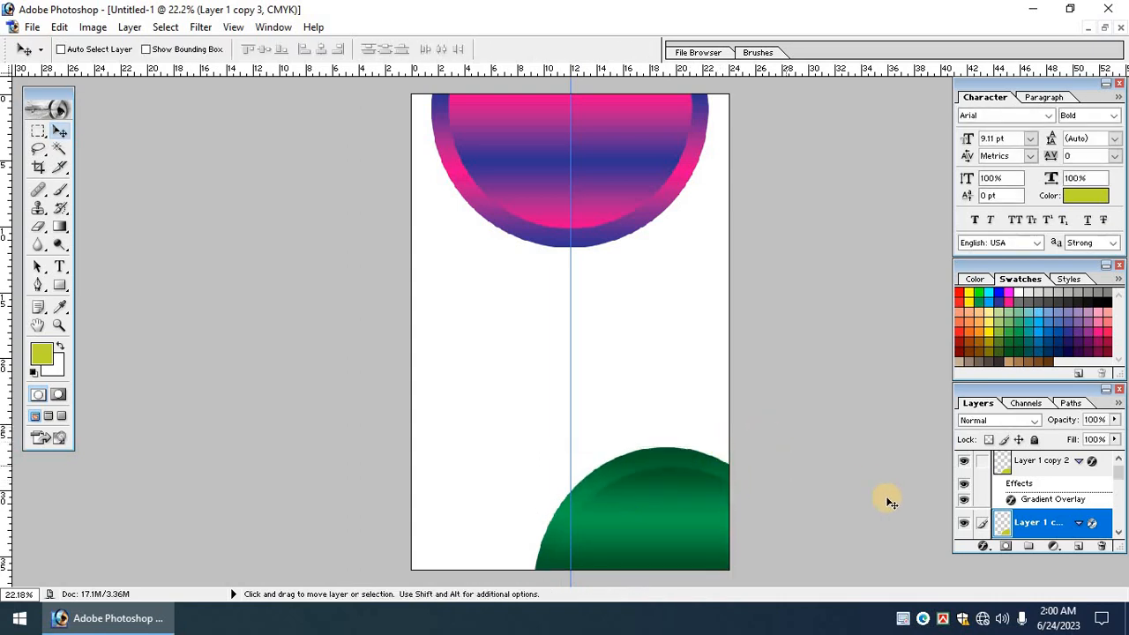
# Rework the back dome's gradient so dark green starts and light green ends.
pyautogui.click(981, 551)
pyautogui.click(1024, 499)
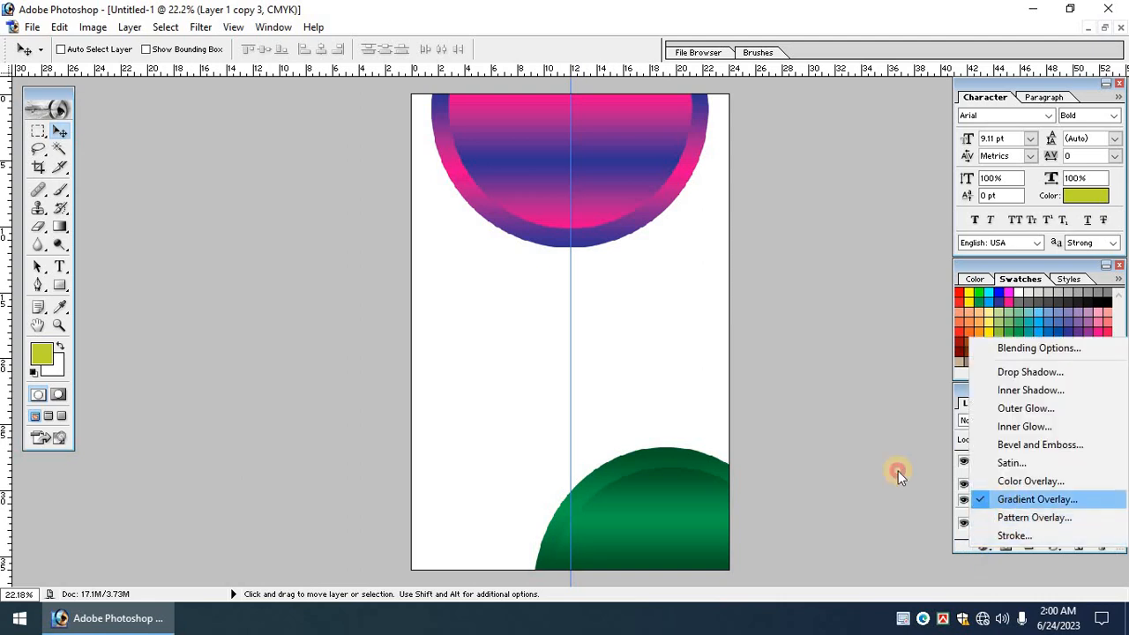
pyautogui.click(248, 182)
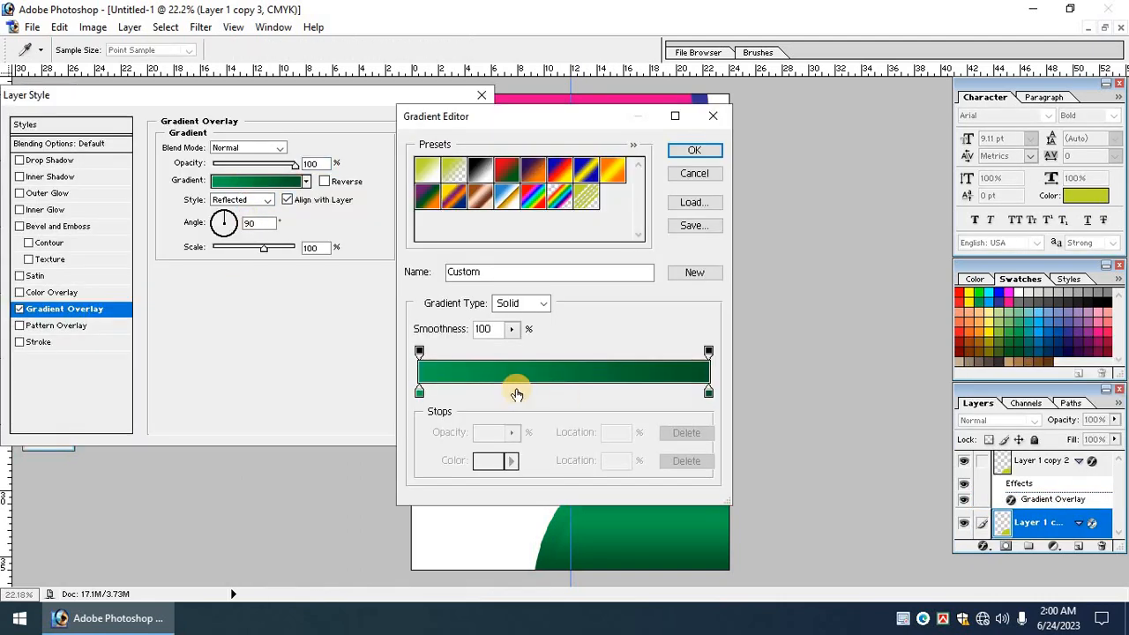
pyautogui.moveTo(420, 393); pyautogui.dragTo(635, 394)
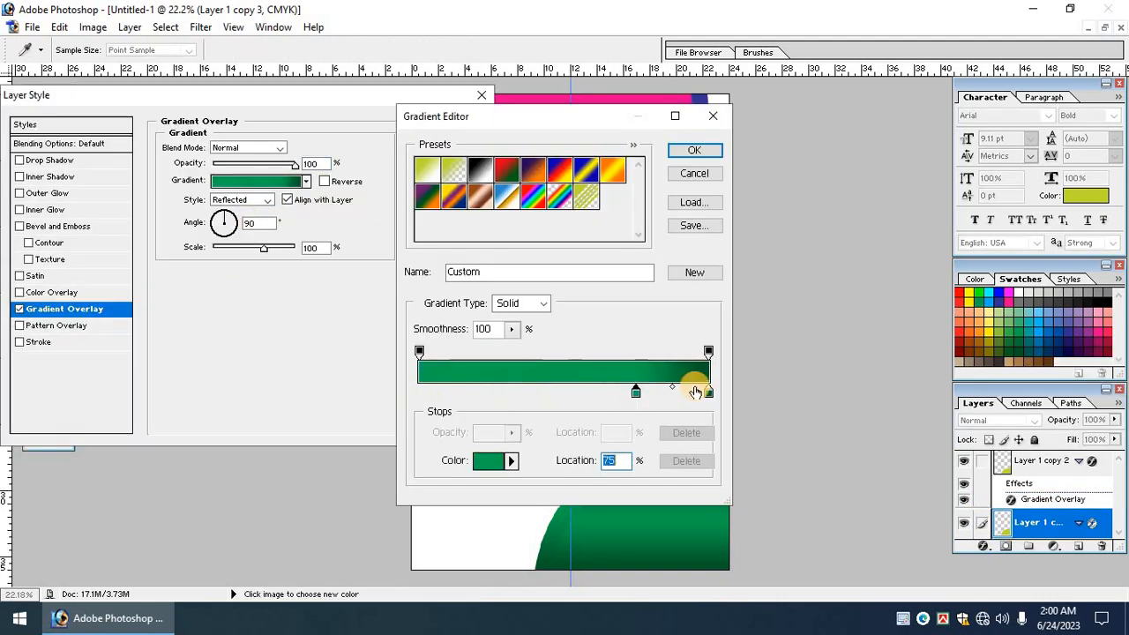
pyautogui.moveTo(711, 395); pyautogui.dragTo(691, 392)
pyautogui.moveTo(333, 384); pyautogui.dragTo(332, 386)
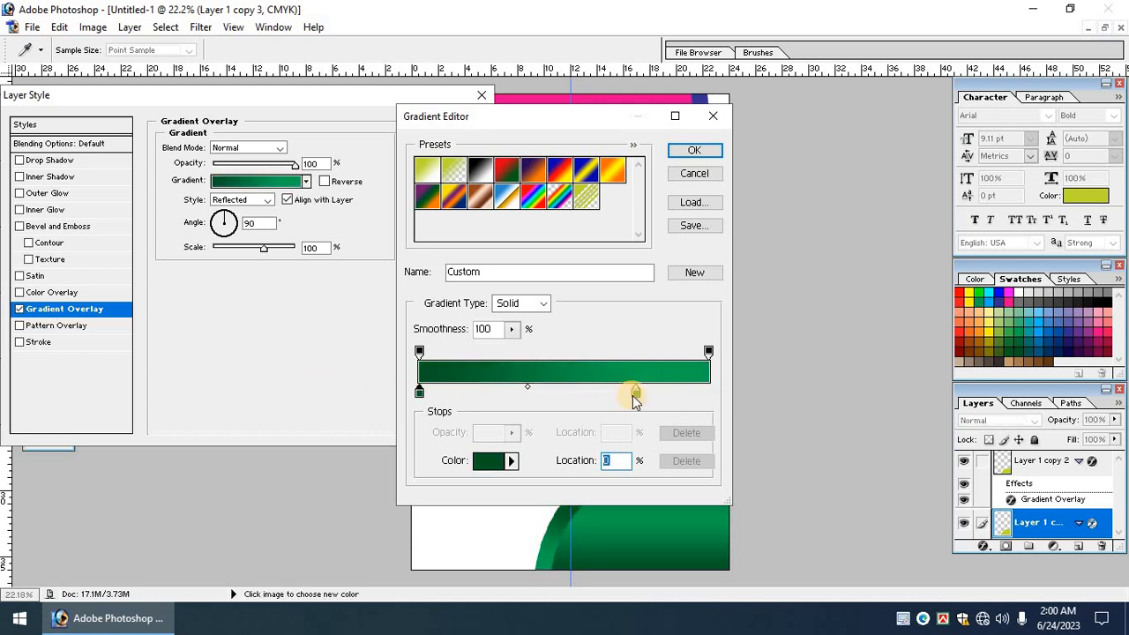
pyautogui.moveTo(638, 400); pyautogui.dragTo(835, 394)
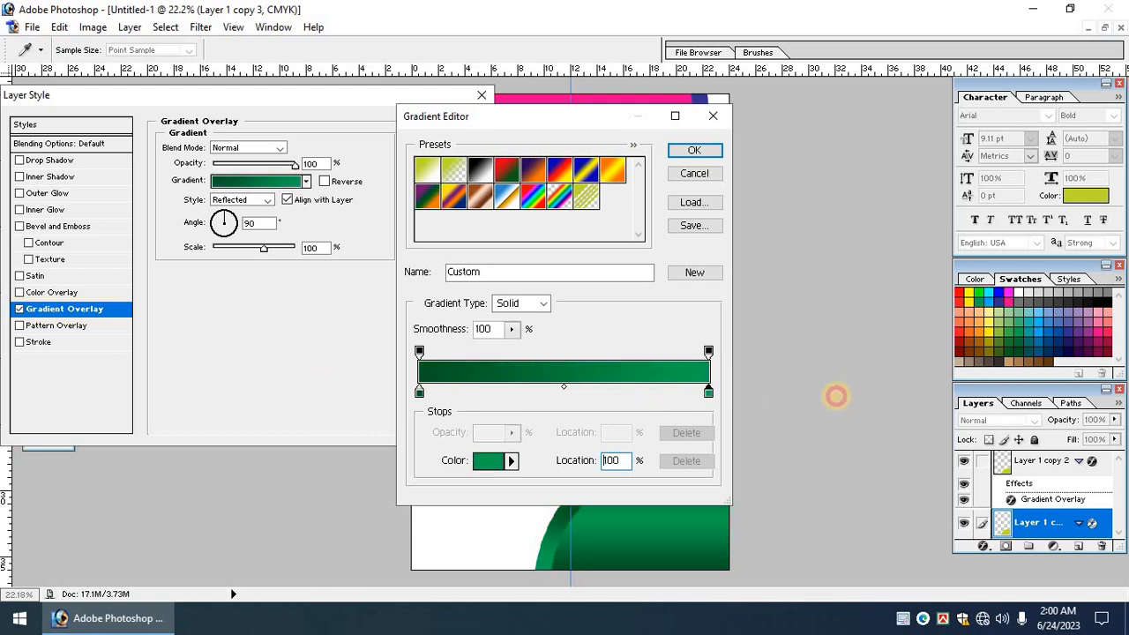
pyautogui.click(692, 155)
pyautogui.moveTo(307, 98); pyautogui.dragTo(267, 97)
pyautogui.click(391, 129)
pyautogui.press('Tab')
pyautogui.hotkey('ctrl', '0')
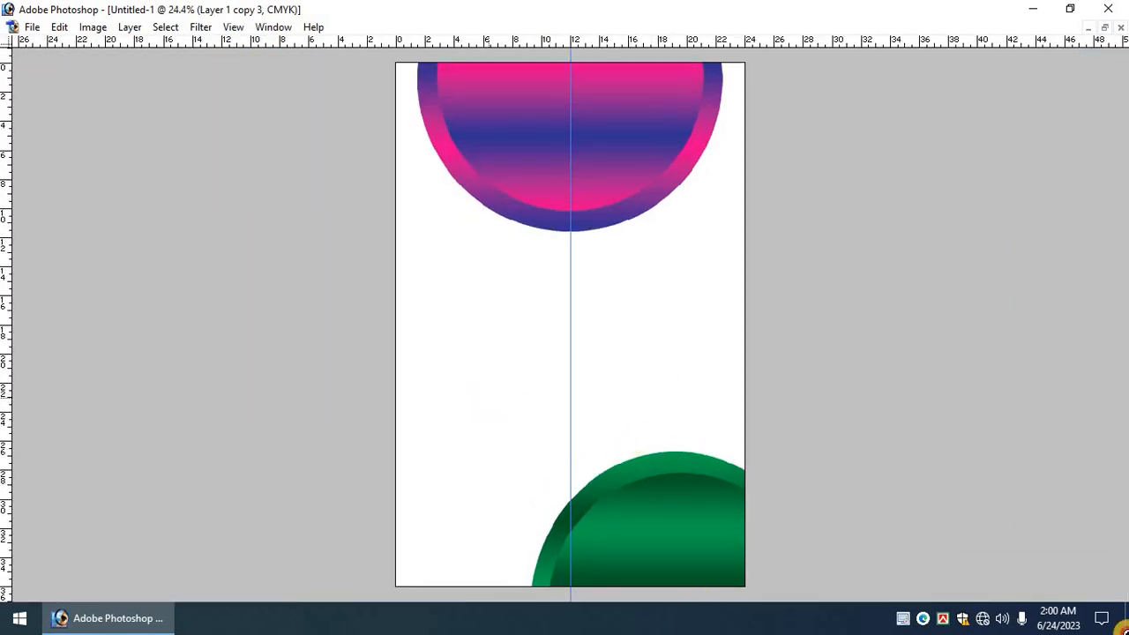
# Squash the green circle from the top and widen it to the page's right edge.
pyautogui.moveTo(490, 415); pyautogui.dragTo(794, 578)
pyautogui.hotkey('ctrl', '-')
pyautogui.hotkey('ctrl', '-')
pyautogui.hotkey('ctrl', 't')
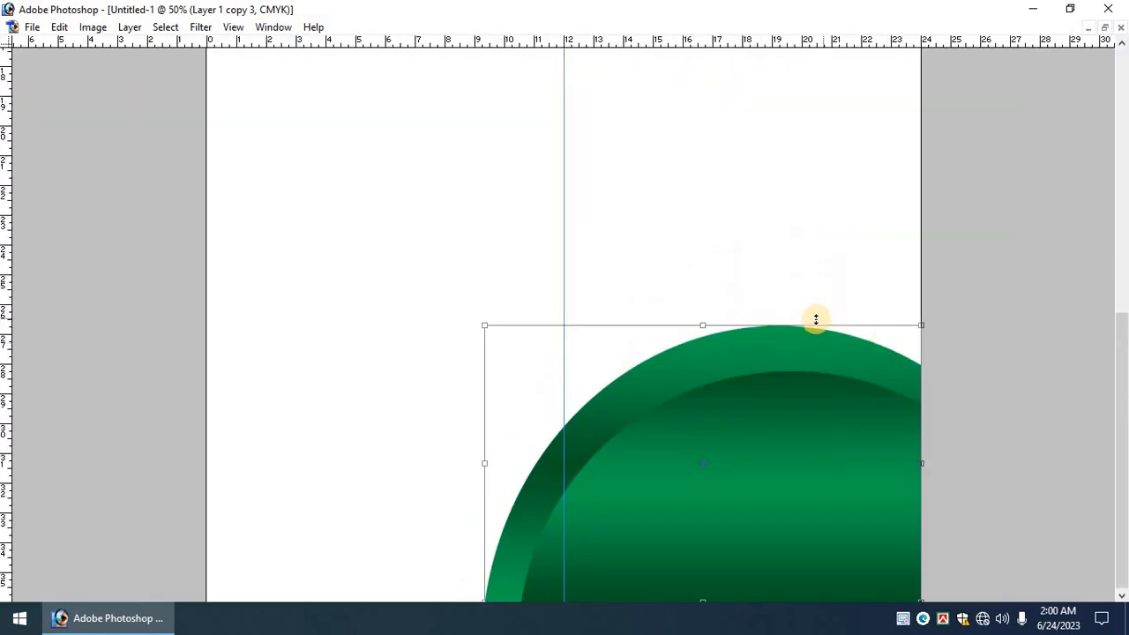
pyautogui.moveTo(818, 328); pyautogui.dragTo(828, 336)
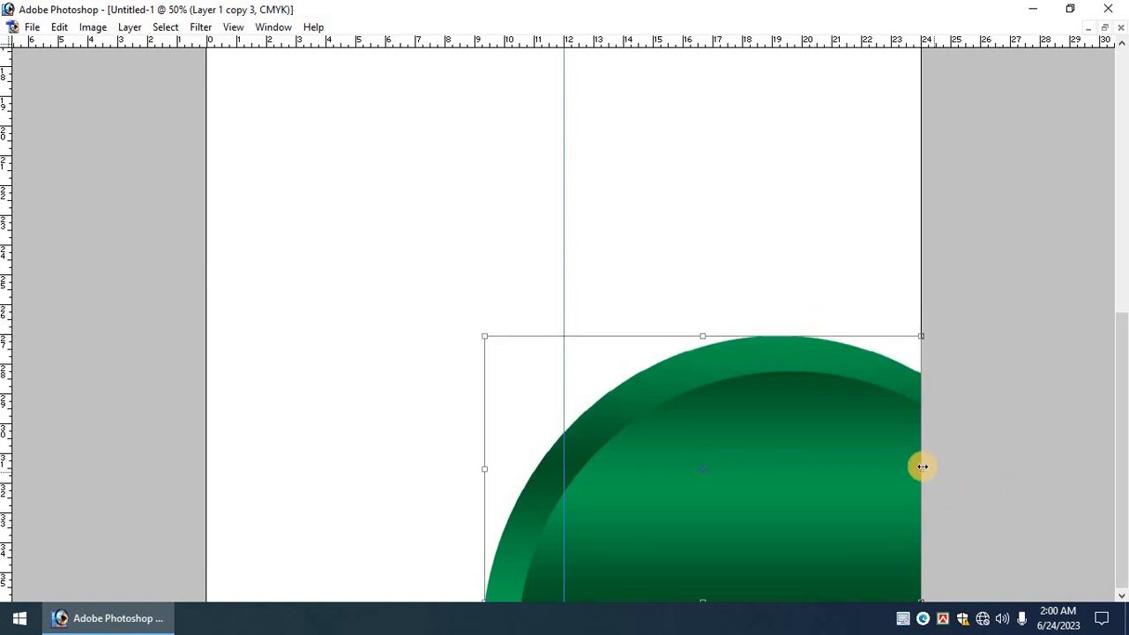
pyautogui.moveTo(922, 466); pyautogui.dragTo(939, 459)
pyautogui.press('Return')
pyautogui.hotkey('ctrl', '0')
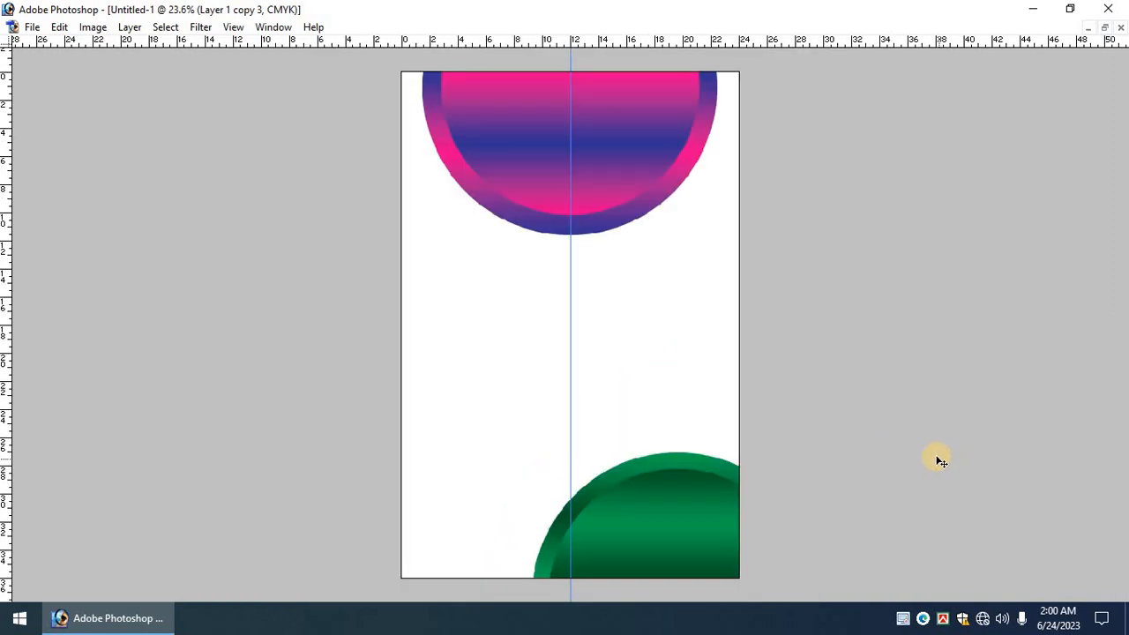
# Save the poster to the Desktop as 'Eid Ul-Adha Festoon Design.psd' and restore the panels.
pyautogui.hotkey('ctrl', 's')
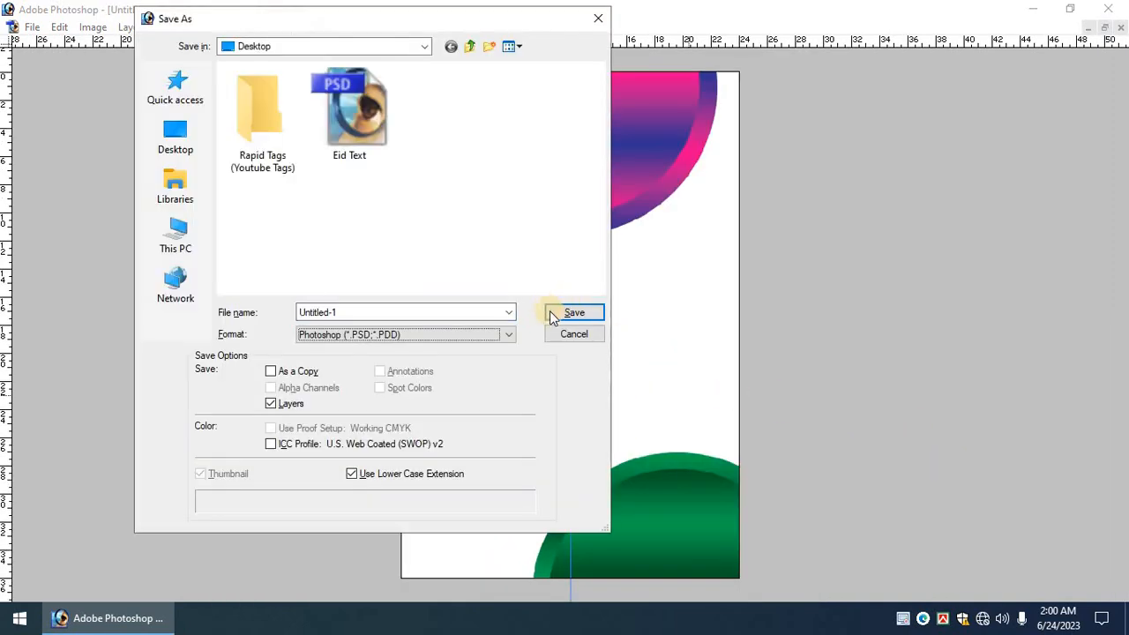
pyautogui.moveTo(459, 313); pyautogui.dragTo(238, 304)
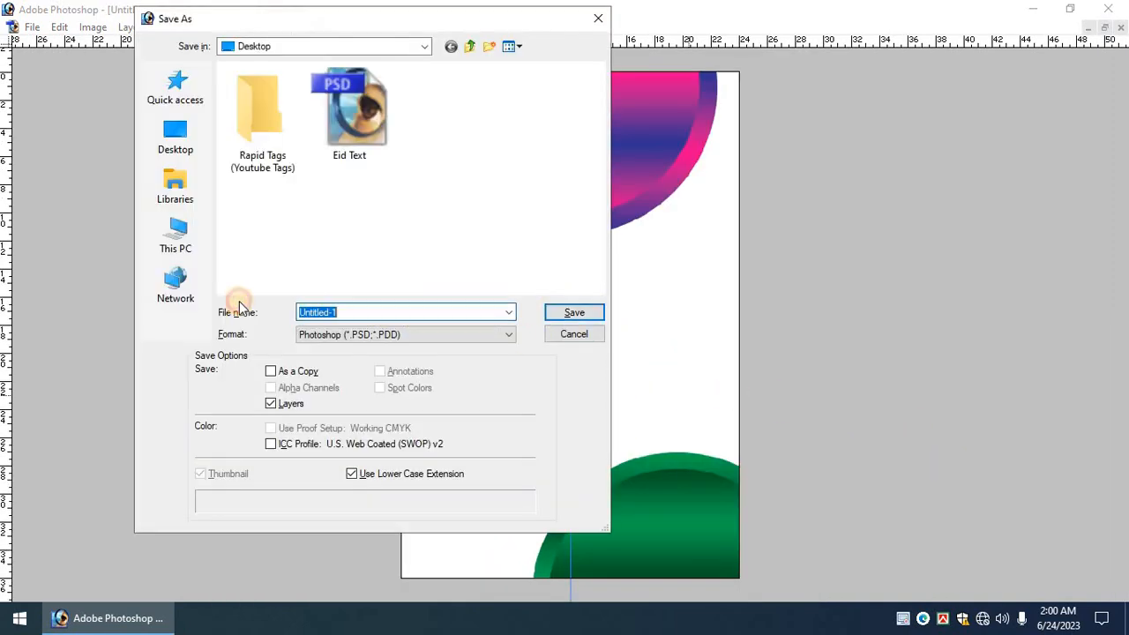
pyautogui.click(576, 339)
pyautogui.hotkey('ctrl', 's')
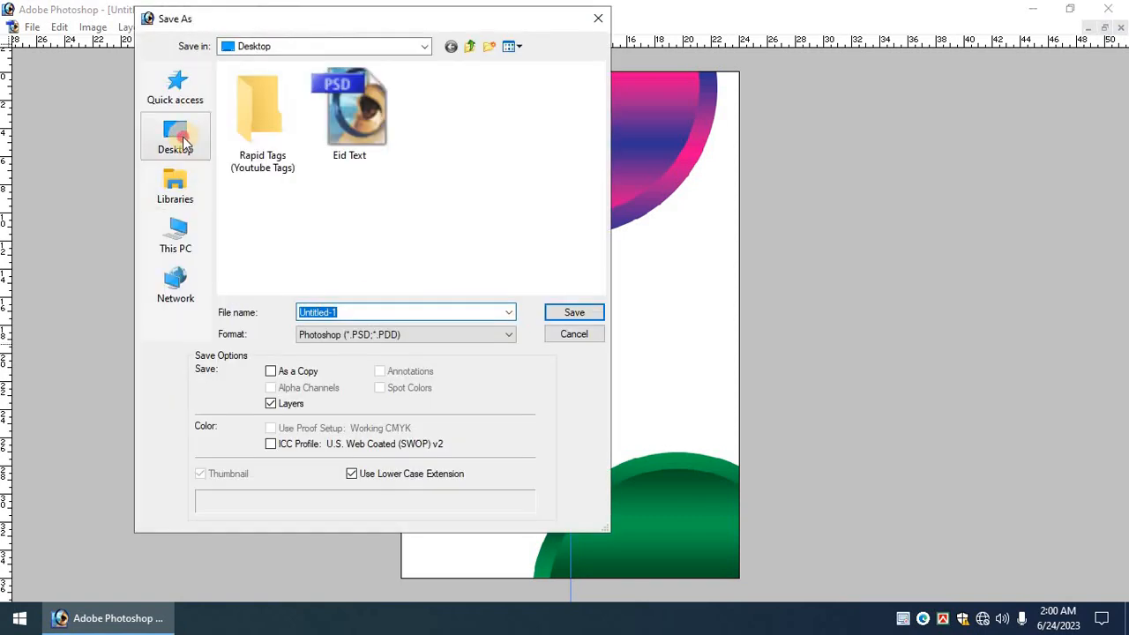
pyautogui.click(177, 139)
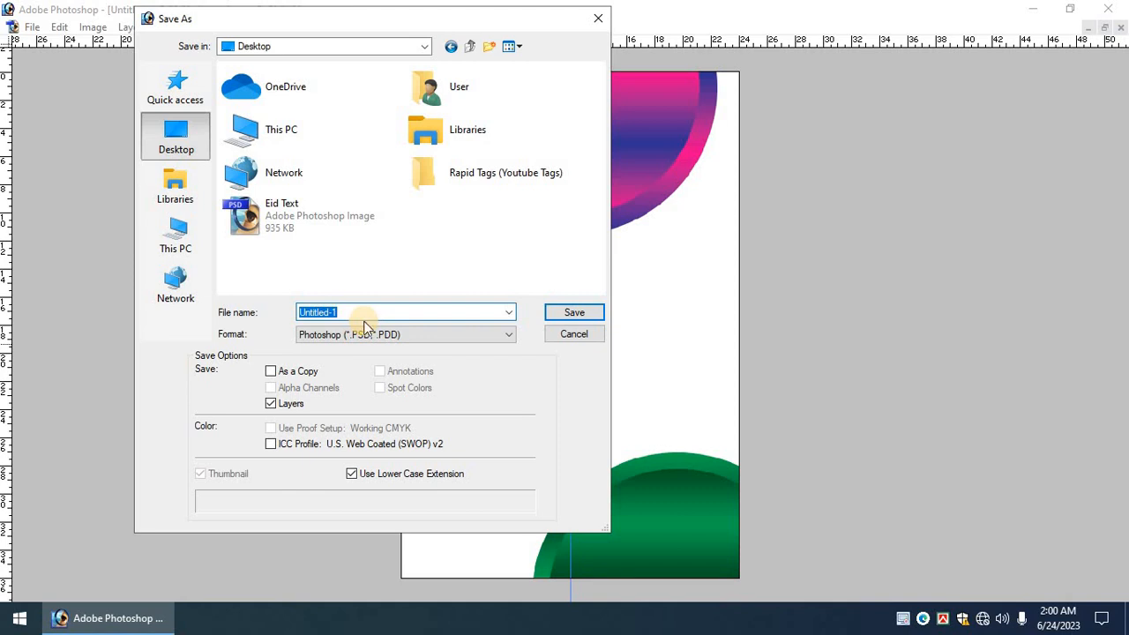
pyautogui.write('Eu')
pyautogui.press('BackSpace')
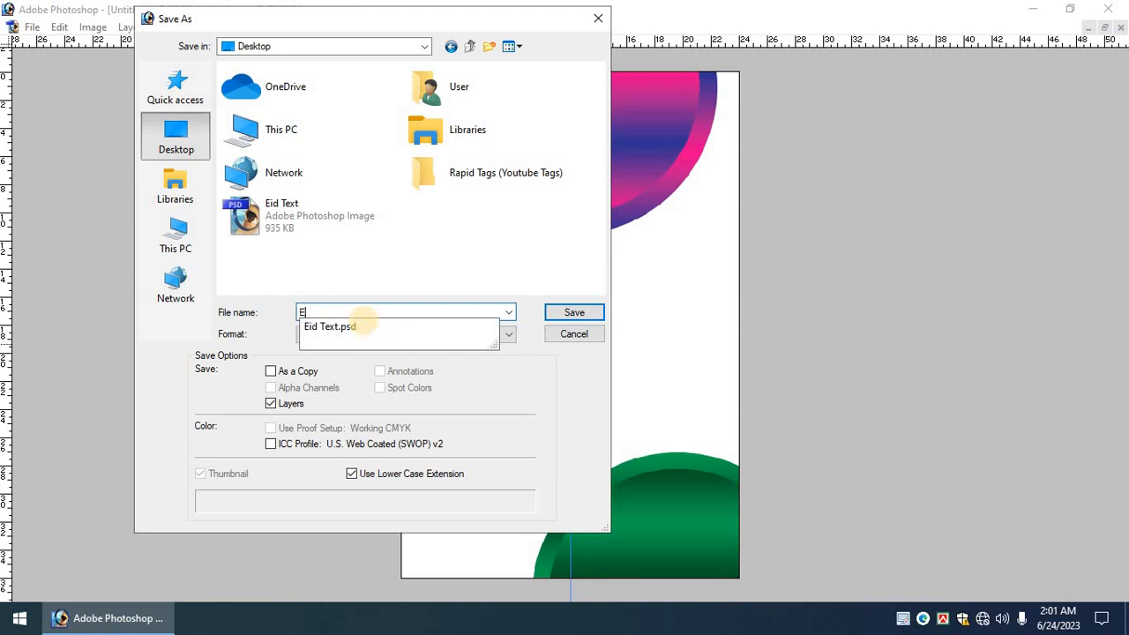
pyautogui.write('id Ul-Adha Fashion Design')
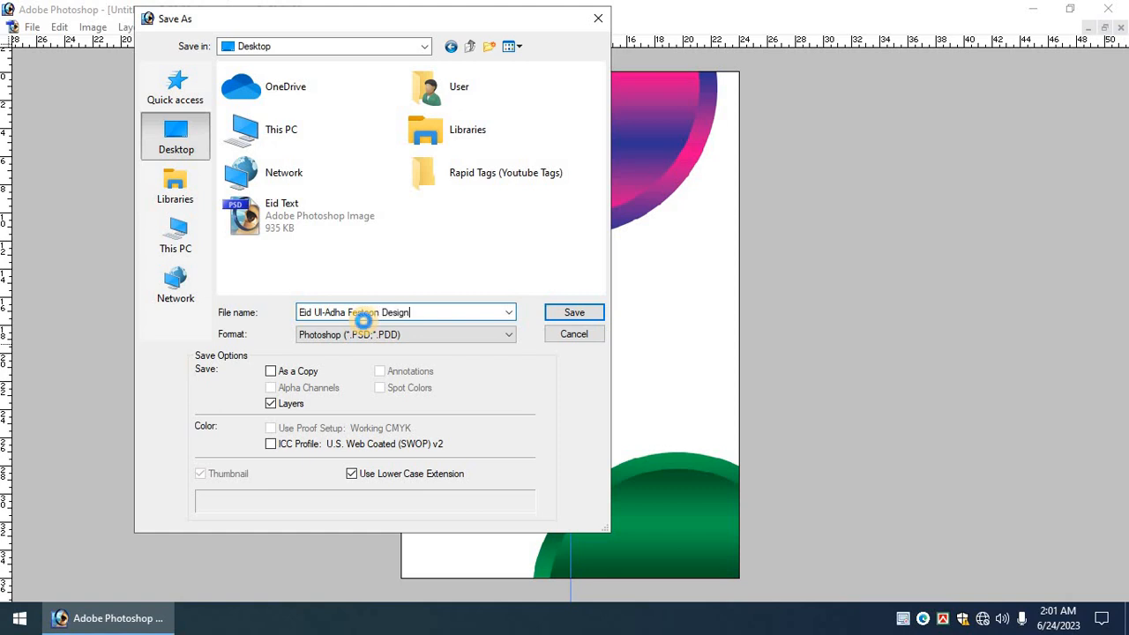
pyautogui.press('Return')
pyautogui.press('Tab')
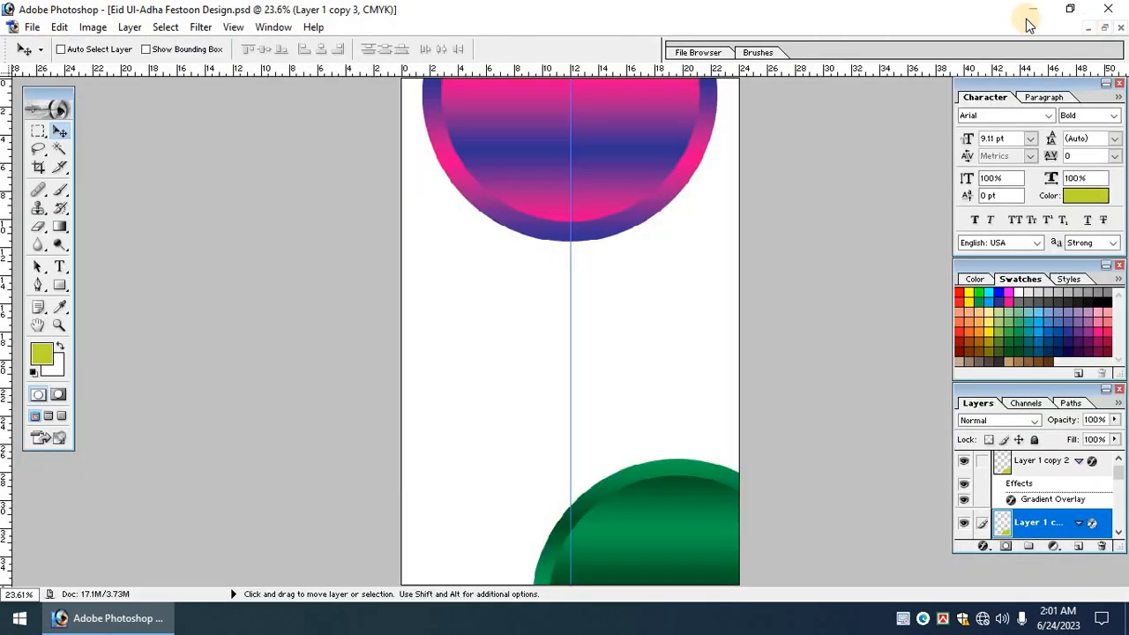
pyautogui.click(1047, 8)
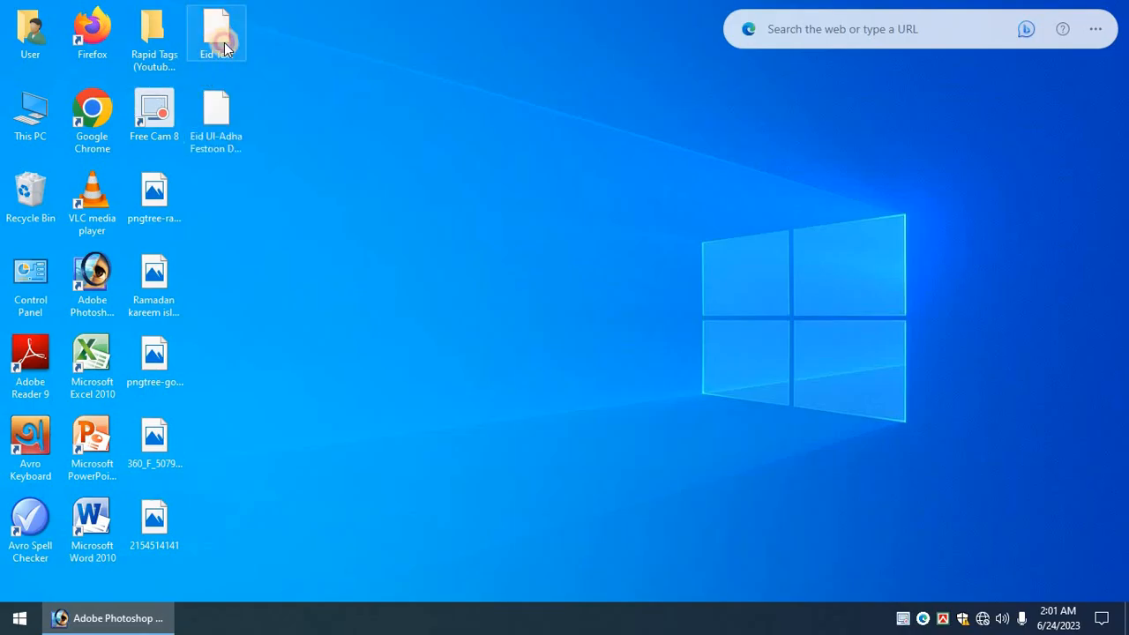
# Open Eid Text.psd in Photoshop and position its document window.
pyautogui.moveTo(221, 25); pyautogui.dragTo(319, 202)
pyautogui.moveTo(259, 88); pyautogui.dragTo(428, 375)
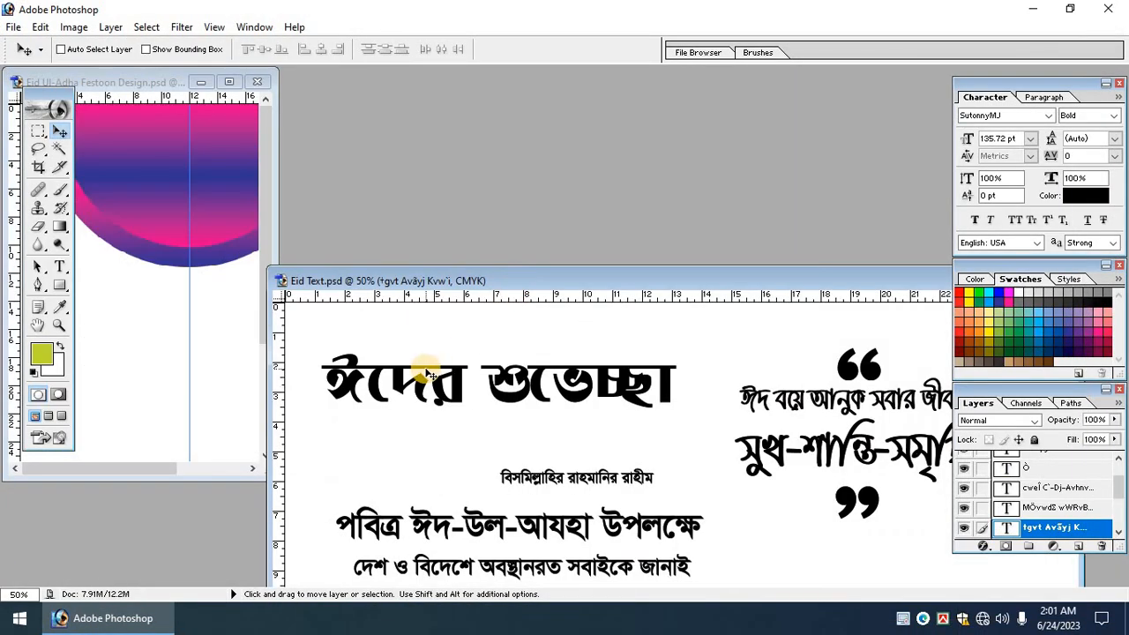
pyautogui.rightClick(441, 367)
pyautogui.click(472, 377)
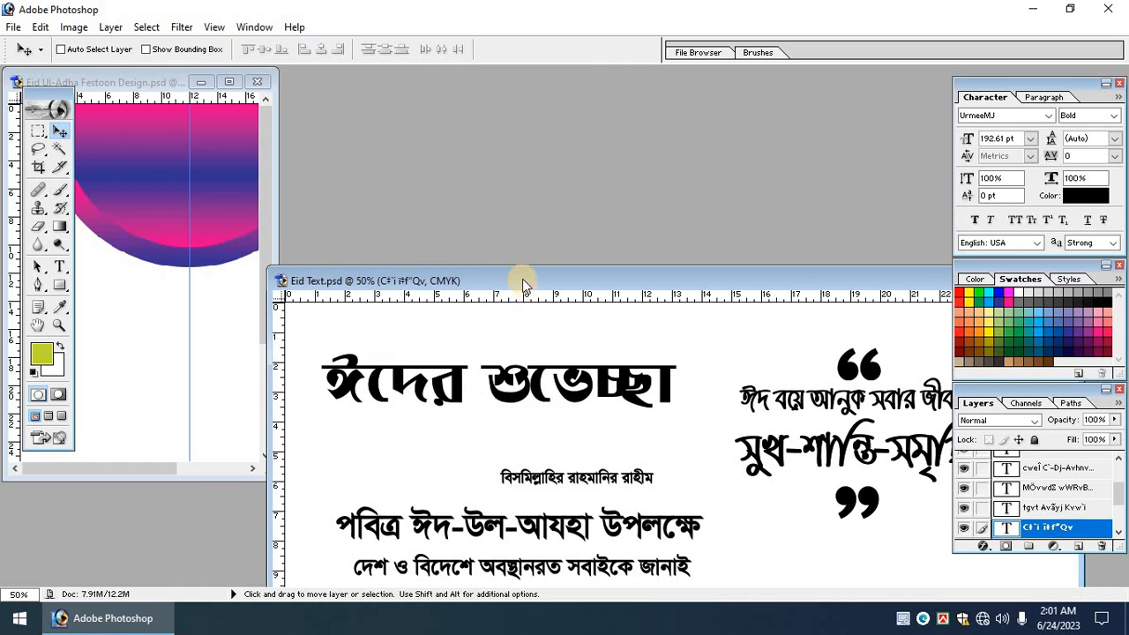
pyautogui.moveTo(520, 280); pyautogui.dragTo(540, 124)
# Select the Bismillah text layer and drag it into the festoon design.
pyautogui.moveTo(450, 256); pyautogui.dragTo(678, 296)
pyautogui.rightClick(494, 459)
pyautogui.click(522, 471)
pyautogui.hotkey('ctrl', 'z')
pyautogui.moveTo(530, 408); pyautogui.dragTo(203, 156)
pyautogui.rightClick(575, 342)
pyautogui.click(602, 352)
pyautogui.hotkey('ctrl', 'z')
# Make the Bismillah line white and centre it at the top of the semicircle.
pyautogui.click(232, 81)
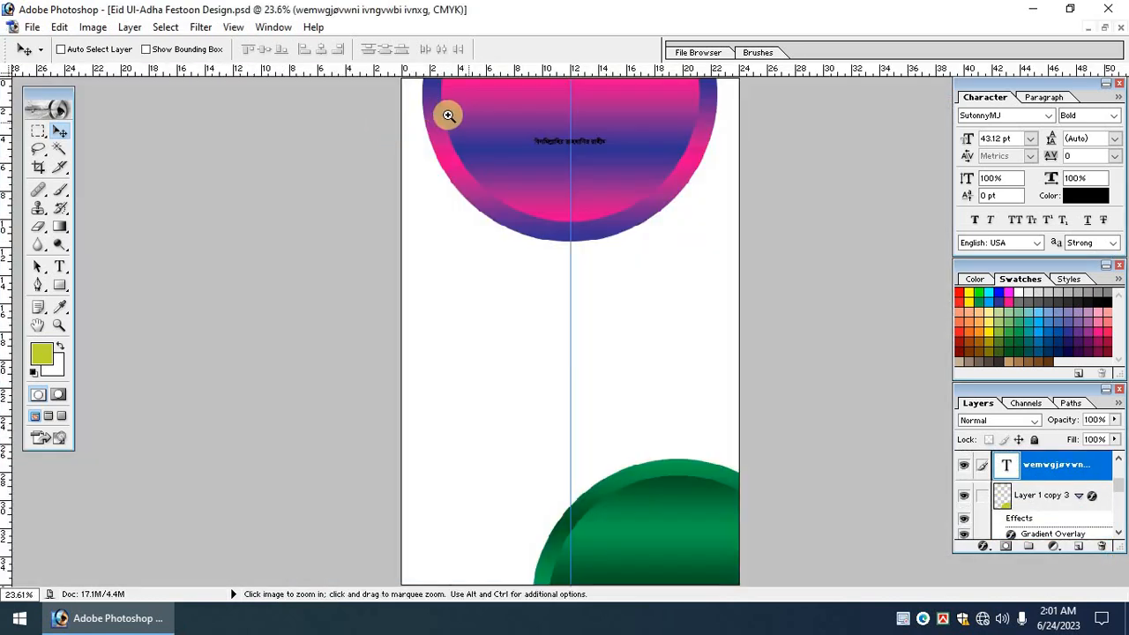
pyautogui.moveTo(449, 114); pyautogui.dragTo(900, 307)
pyautogui.scroll(3, 692, 328)
pyautogui.press('Tab')
pyautogui.moveTo(653, 207); pyautogui.dragTo(677, 109)
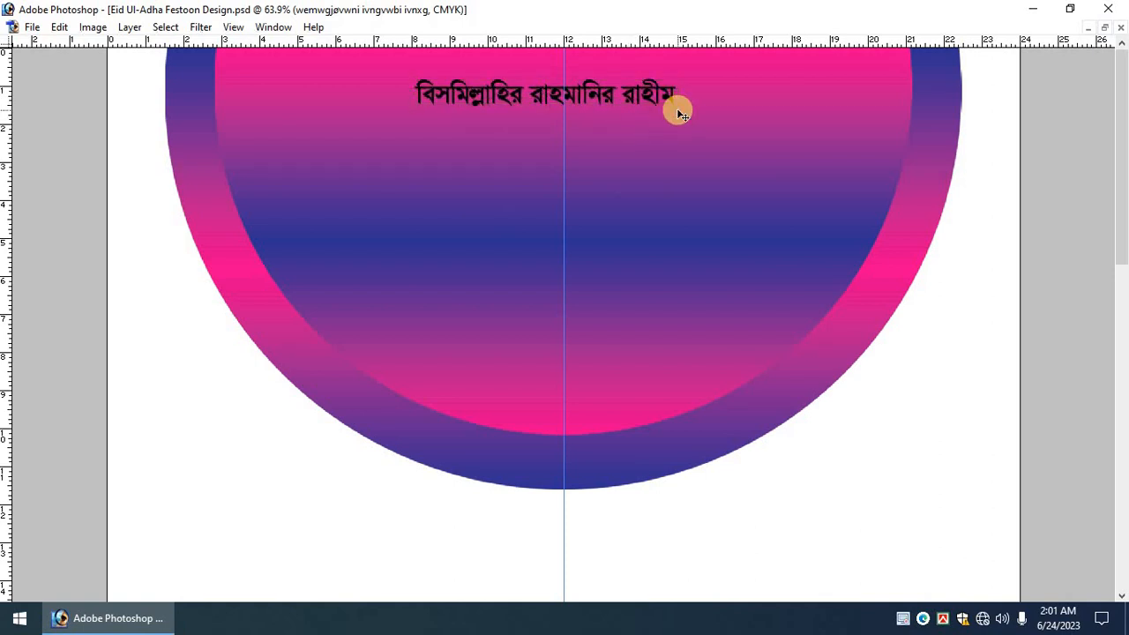
pyautogui.hotkey('alt', 'BackSpace')
pyautogui.moveTo(623, 95); pyautogui.dragTo(643, 88)
pyautogui.press('Return')
pyautogui.press('Tab')
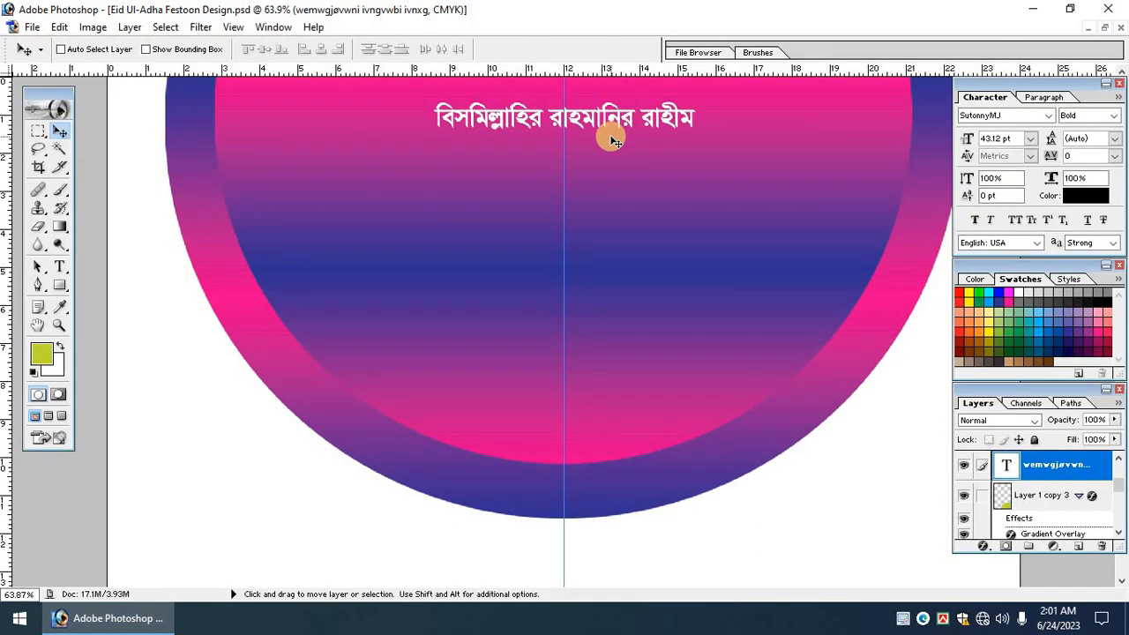
pyautogui.hotkey('ctrl', '-')
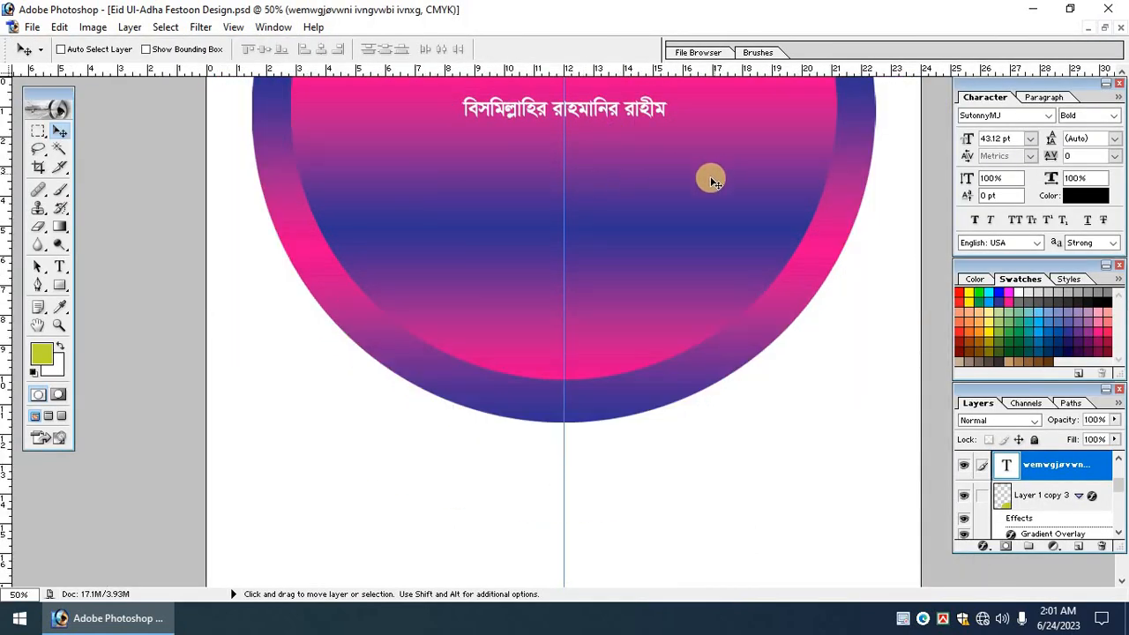
pyautogui.click(1104, 30)
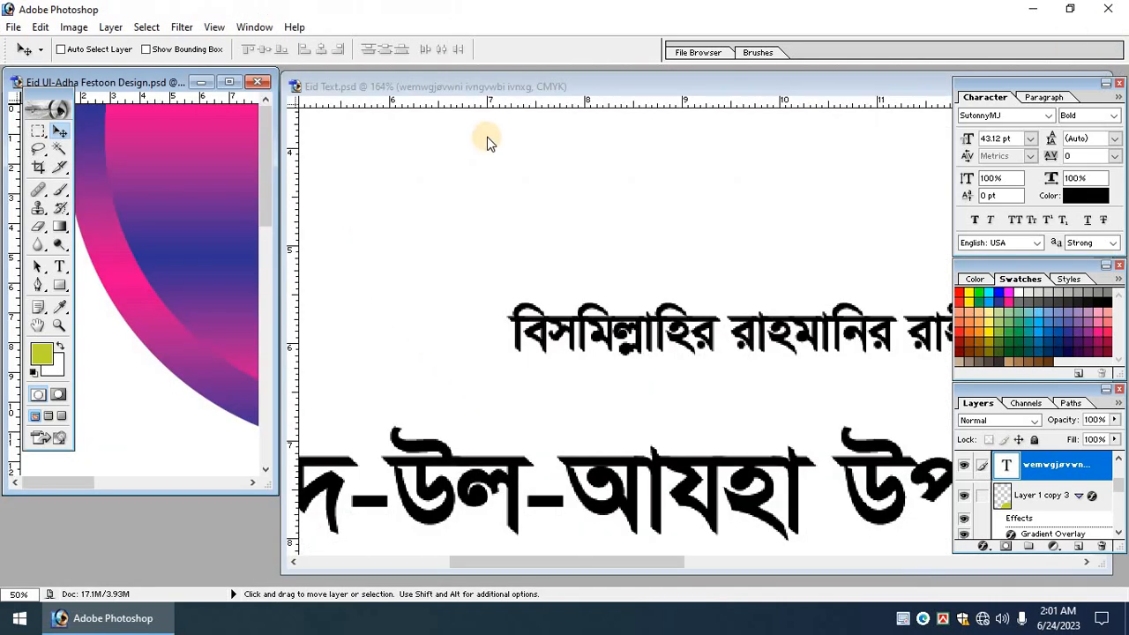
# Bring the quoted greeting layer from Eid Text into the festoon's semicircle centre.
pyautogui.click(528, 86)
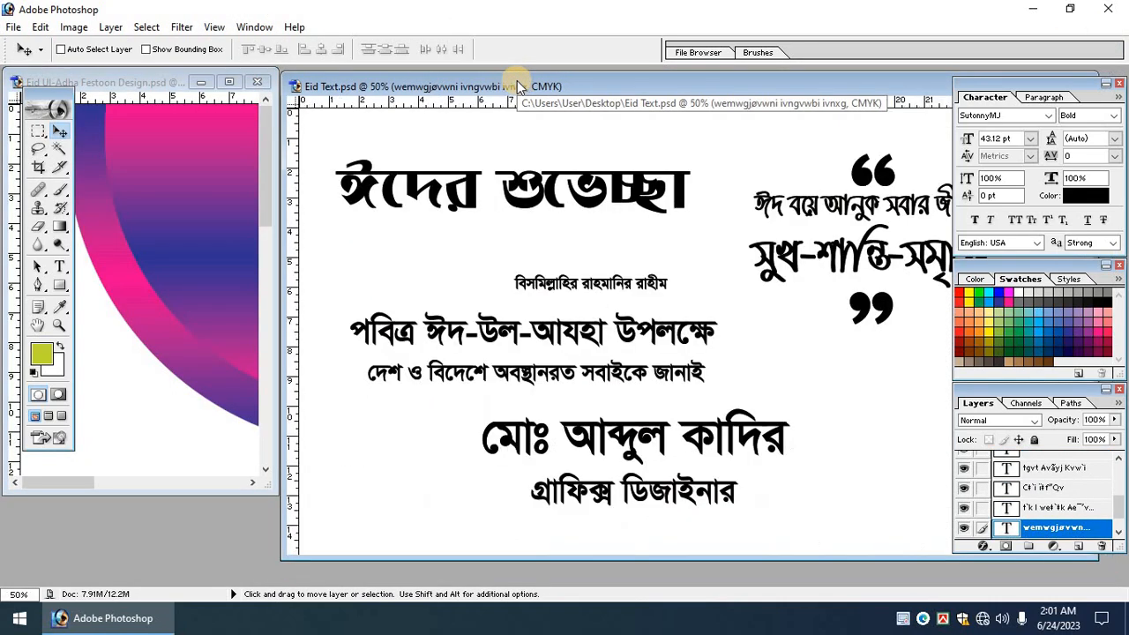
pyautogui.moveTo(522, 87); pyautogui.dragTo(530, 85)
pyautogui.rightClick(877, 179)
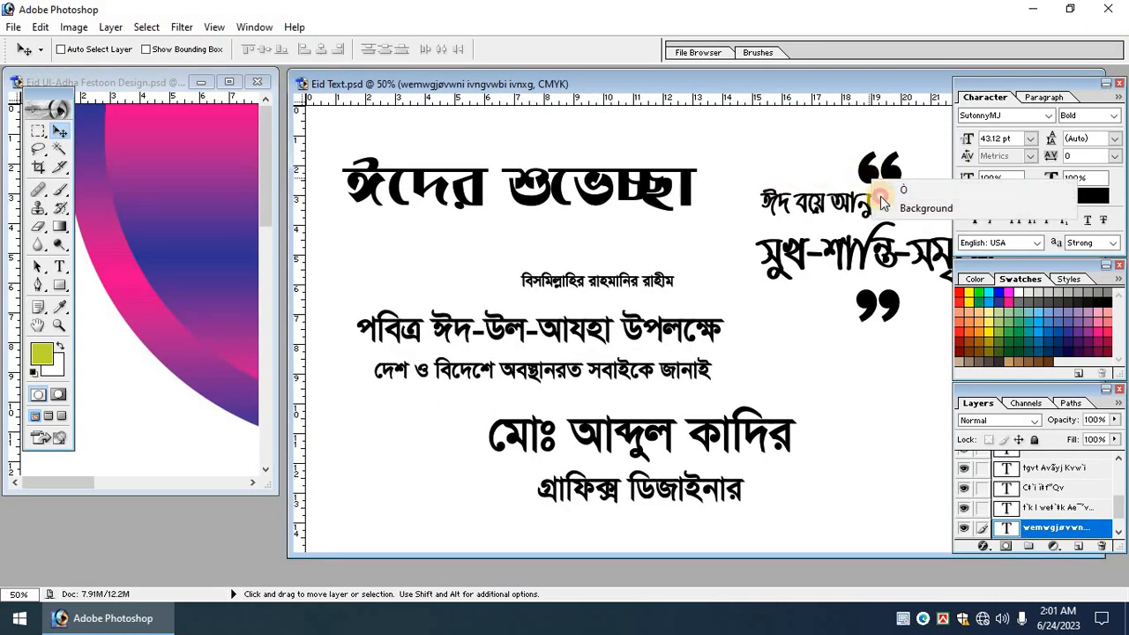
pyautogui.click(885, 190)
pyautogui.moveTo(870, 222); pyautogui.dragTo(231, 176)
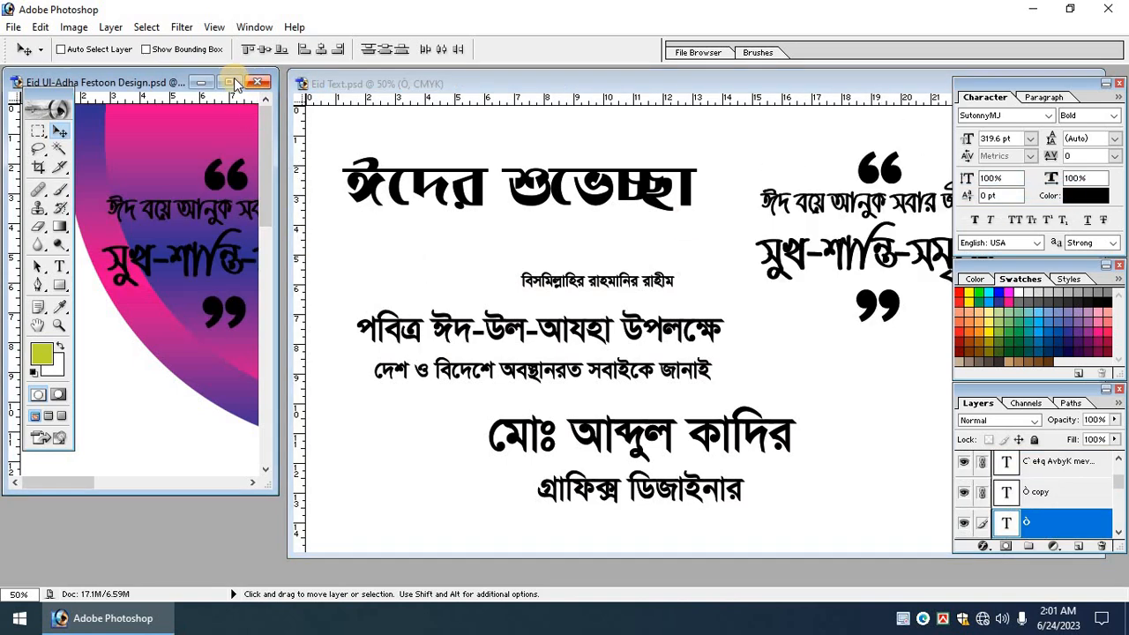
pyautogui.click(228, 82)
pyautogui.moveTo(388, 243); pyautogui.dragTo(612, 219)
# Nudge the quoted greeting slightly left and down below the Bismillah line.
pyautogui.hotkey('ctrl', 't')
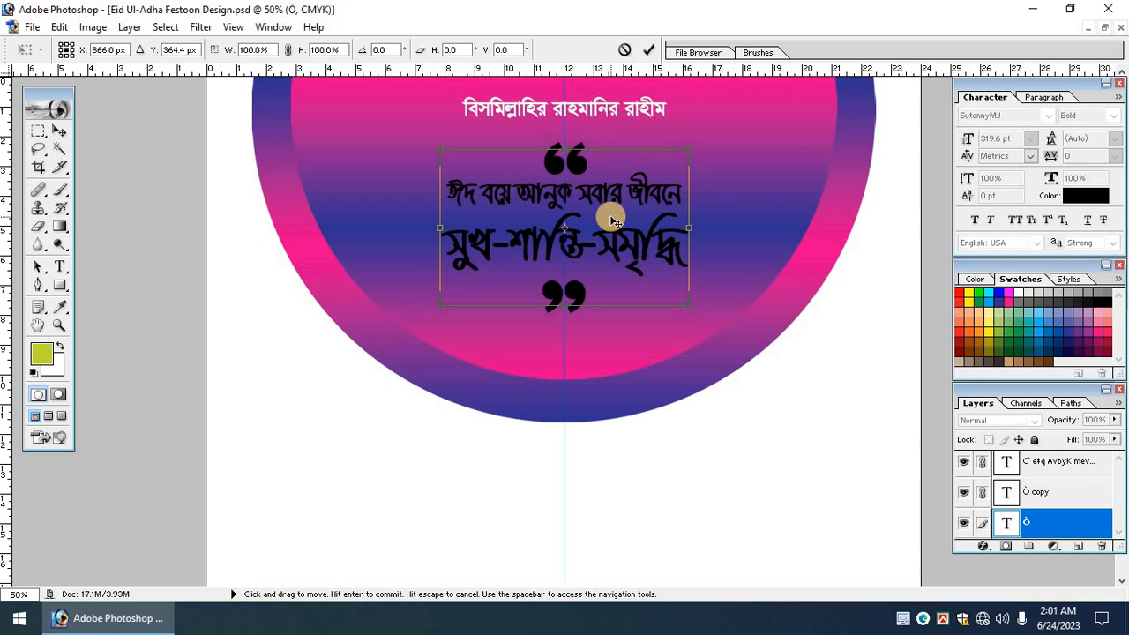
pyautogui.press('Return')
pyautogui.hotkey('ctrl', '+')
pyautogui.scroll(2, 582, 291)
pyautogui.hotkey('ctrl', 't')
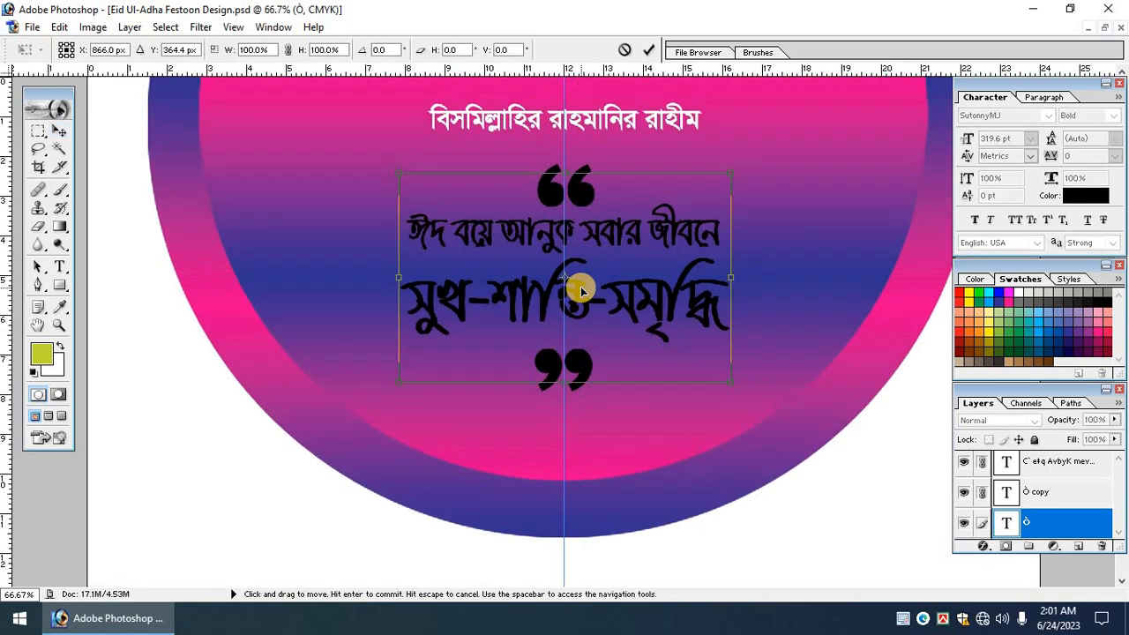
pyautogui.press('Left')
pyautogui.press('Return')
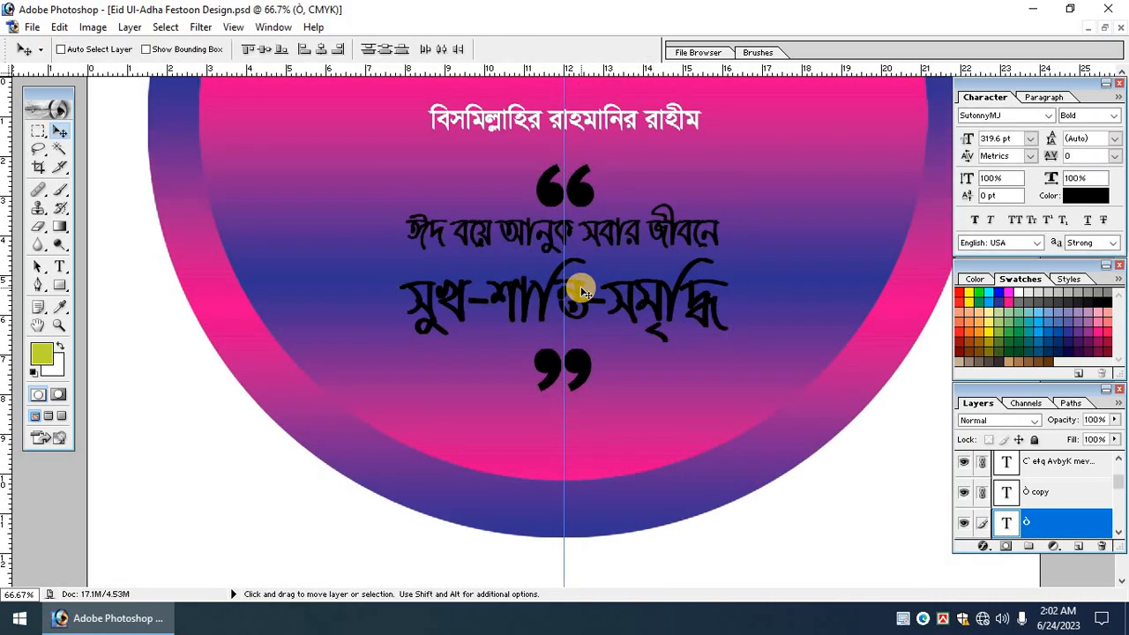
pyautogui.hotkey('ctrl', 't')
pyautogui.hotkey('shift', 'Down')
pyautogui.press('Return')
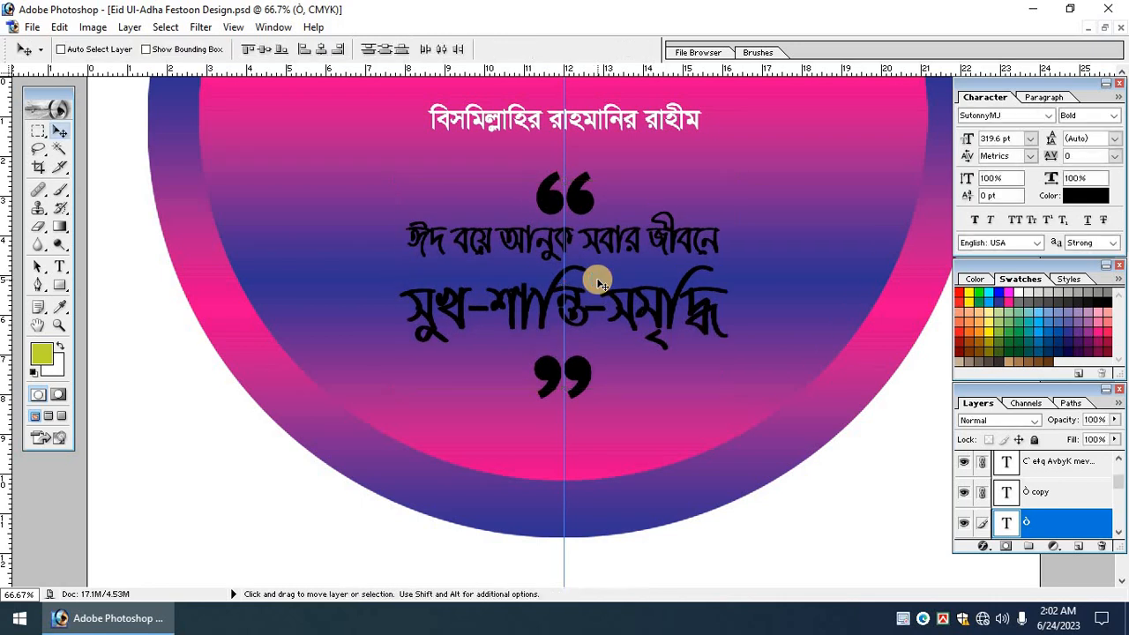
pyautogui.hotkey('ctrl', '0')
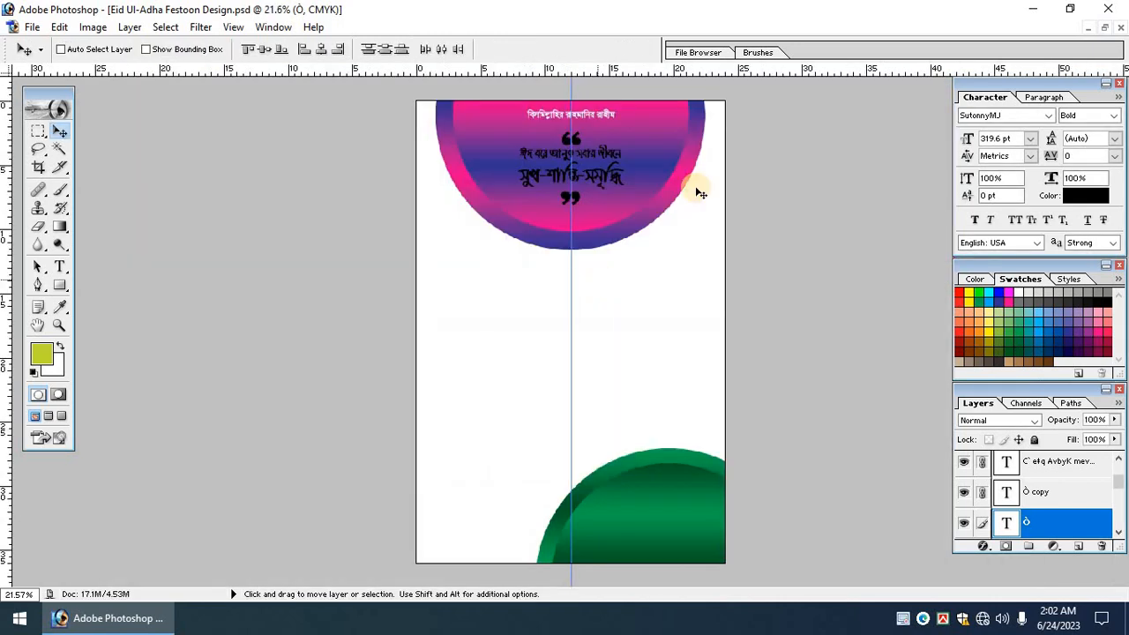
# Copy the পবিত্র ঈদ-উল-আযহা উপলক্ষে and দেশ ও বিদেশে lines from Eid Text into the Festoon poster.
pyautogui.click(1105, 29)
pyautogui.click(446, 328)
pyautogui.rightClick(469, 334)
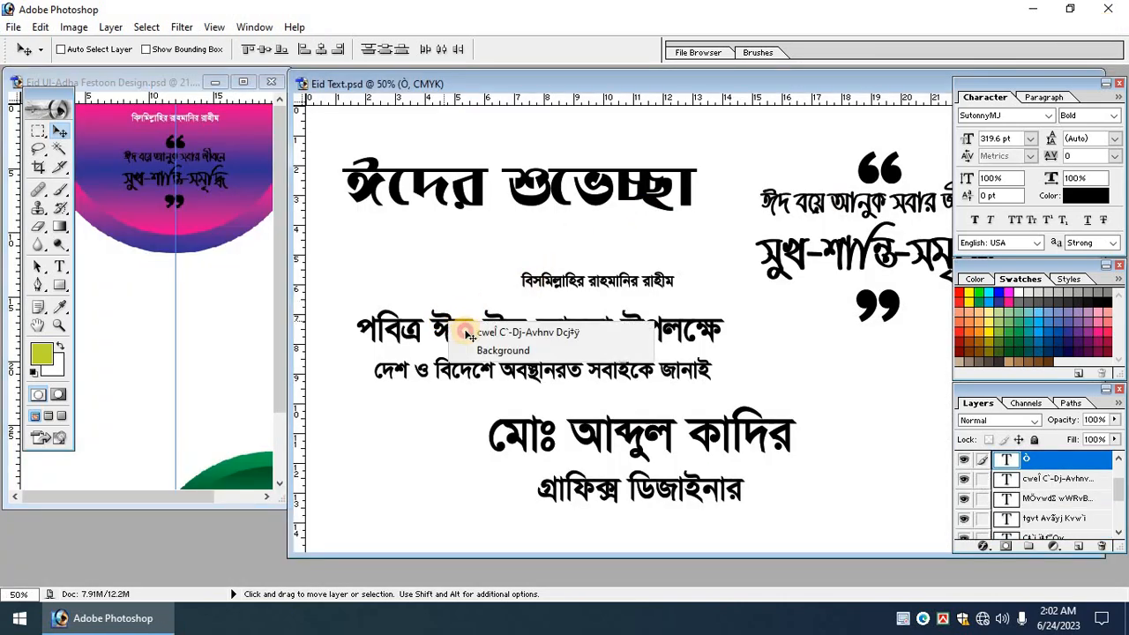
pyautogui.click(471, 333)
pyautogui.moveTo(459, 327); pyautogui.dragTo(159, 295)
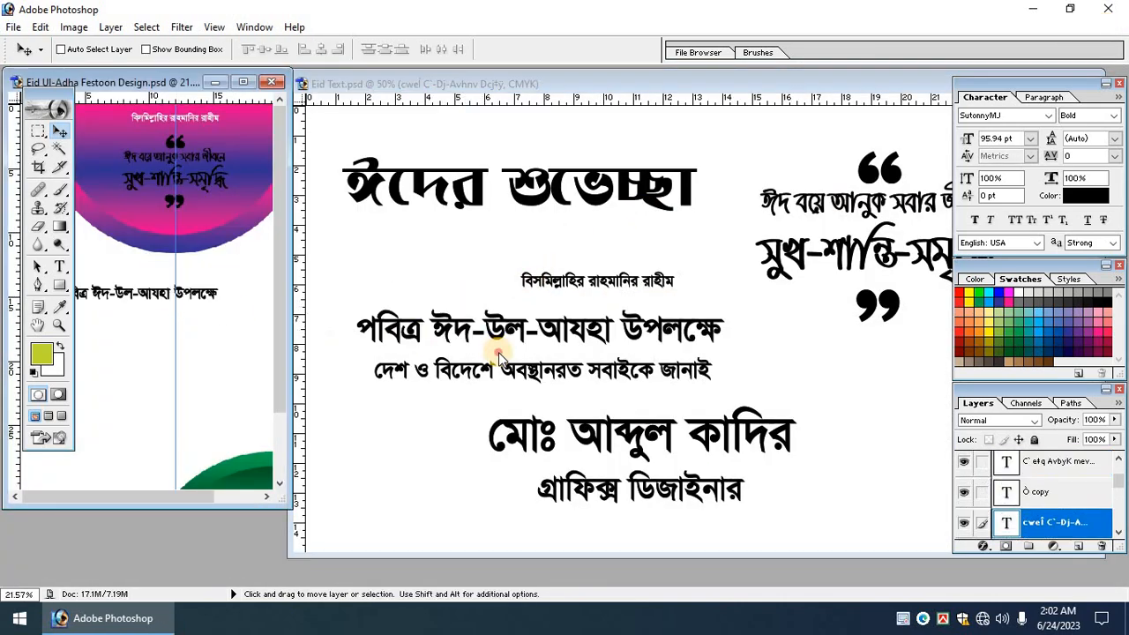
pyautogui.click(456, 373)
pyautogui.rightClick(450, 369)
pyautogui.click(476, 443)
pyautogui.moveTo(450, 370); pyautogui.dragTo(172, 357)
# Copy the ঈদের শুভেচ্ছা heading layer from Eid Text into the Festoon poster.
pyautogui.click(464, 196)
pyautogui.rightClick(470, 189)
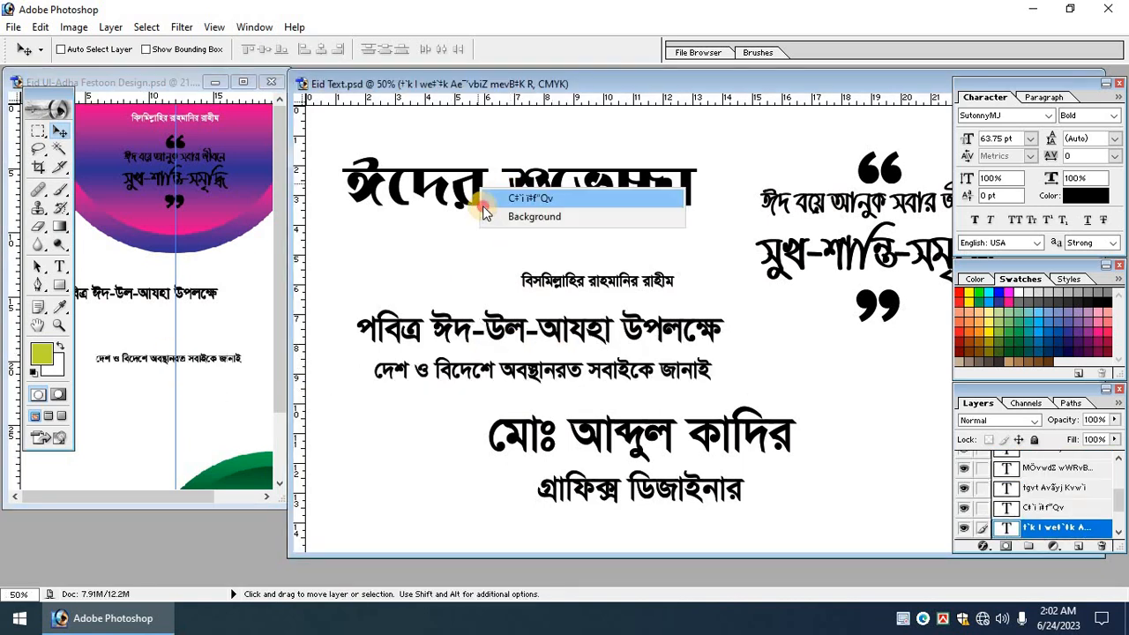
pyautogui.click(503, 195)
pyautogui.rightClick(478, 208)
pyautogui.click(529, 213)
pyautogui.moveTo(528, 215); pyautogui.dragTo(205, 392)
# Place the name text below the greeting, then close Eid Text.psd and maximize the poster.
pyautogui.click(792, 298)
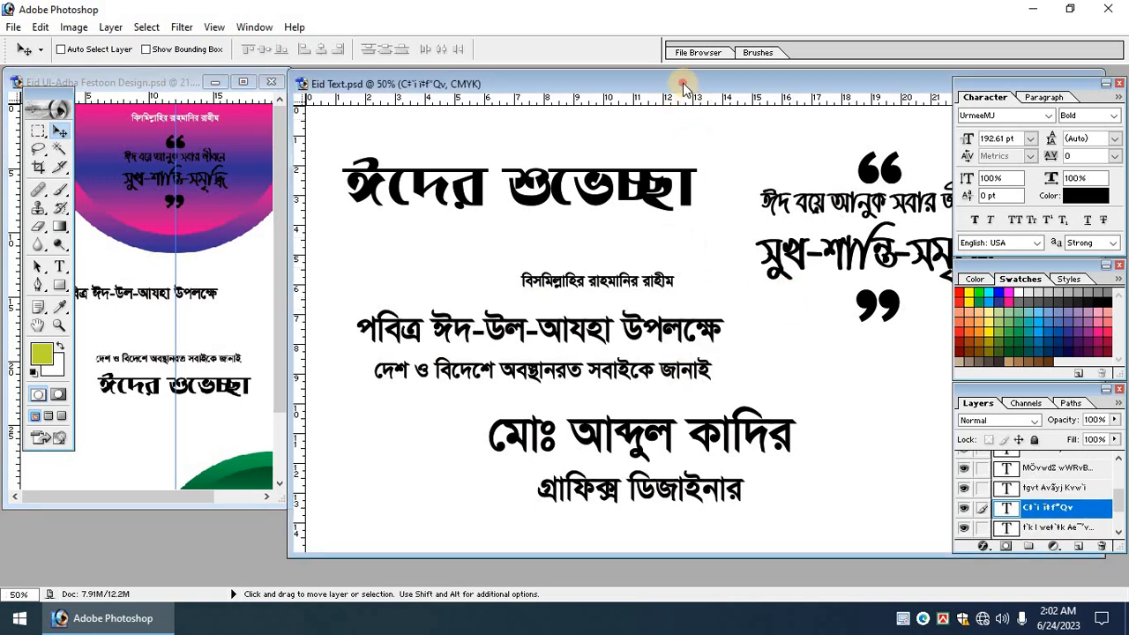
pyautogui.moveTo(682, 86); pyautogui.dragTo(572, 119)
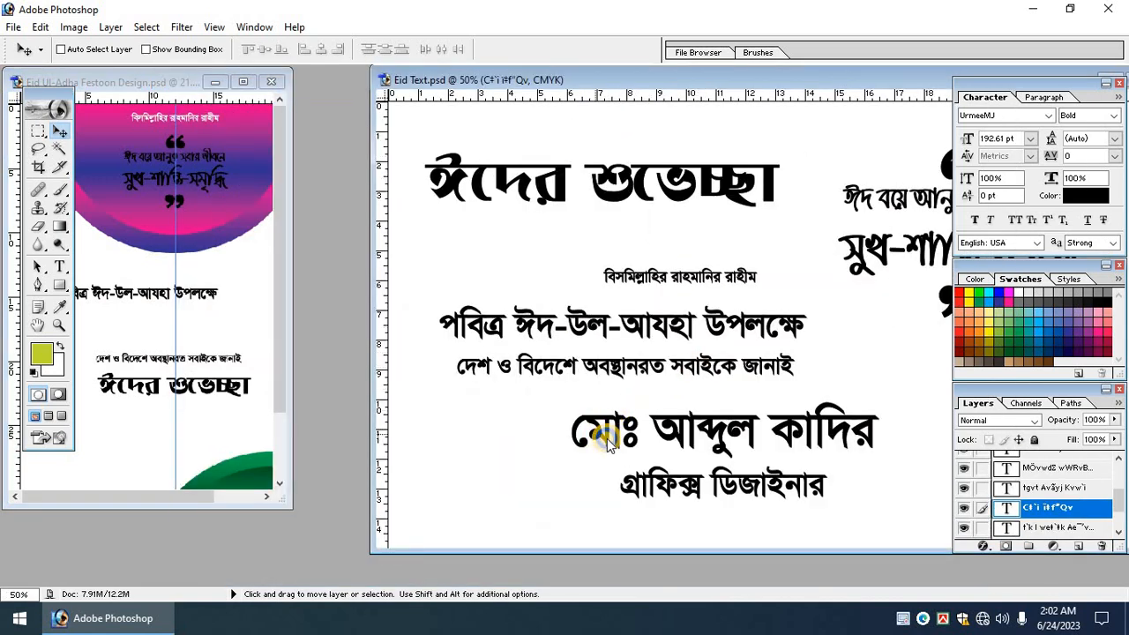
pyautogui.rightClick(607, 444)
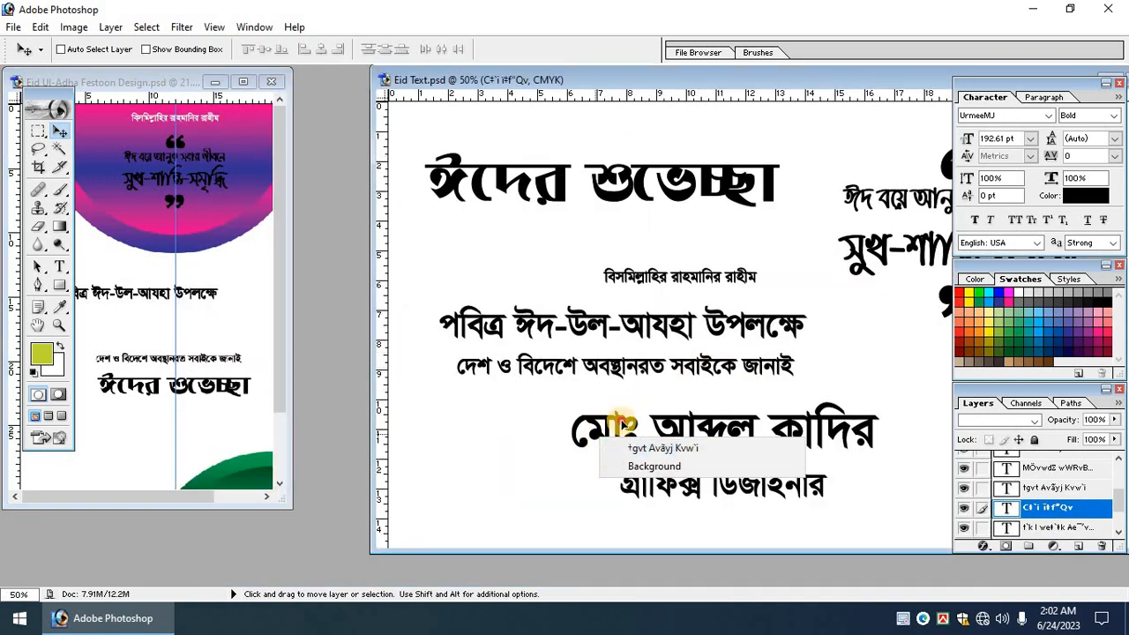
pyautogui.click(620, 447)
pyautogui.moveTo(668, 488); pyautogui.dragTo(201, 432)
pyautogui.click(538, 394)
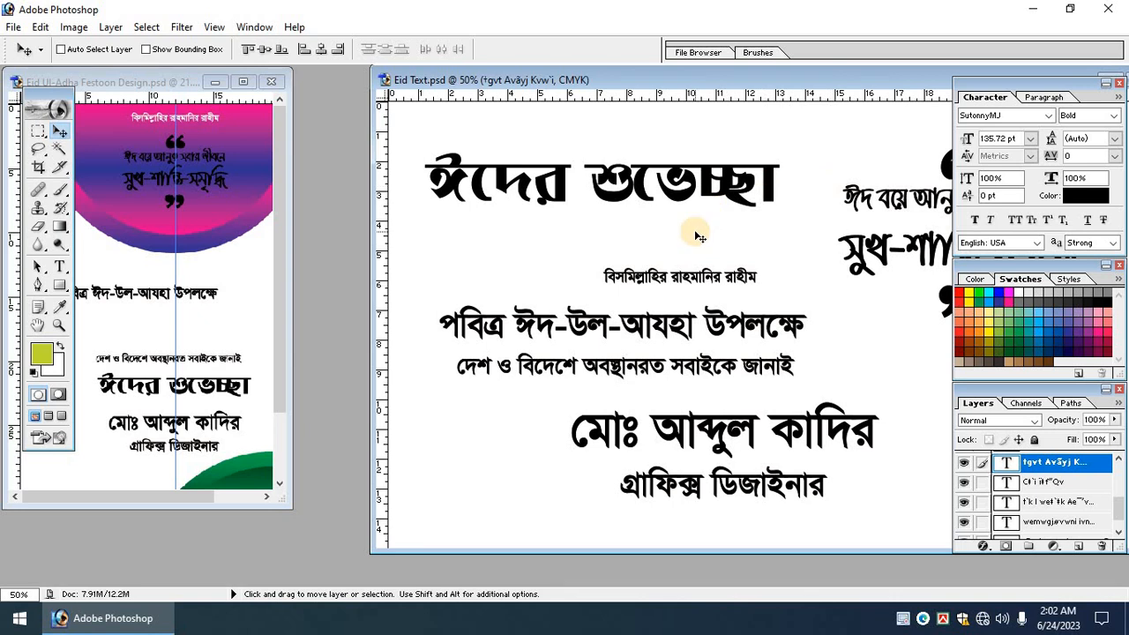
pyautogui.hotkey('ctrl', 'w')
pyautogui.click(247, 83)
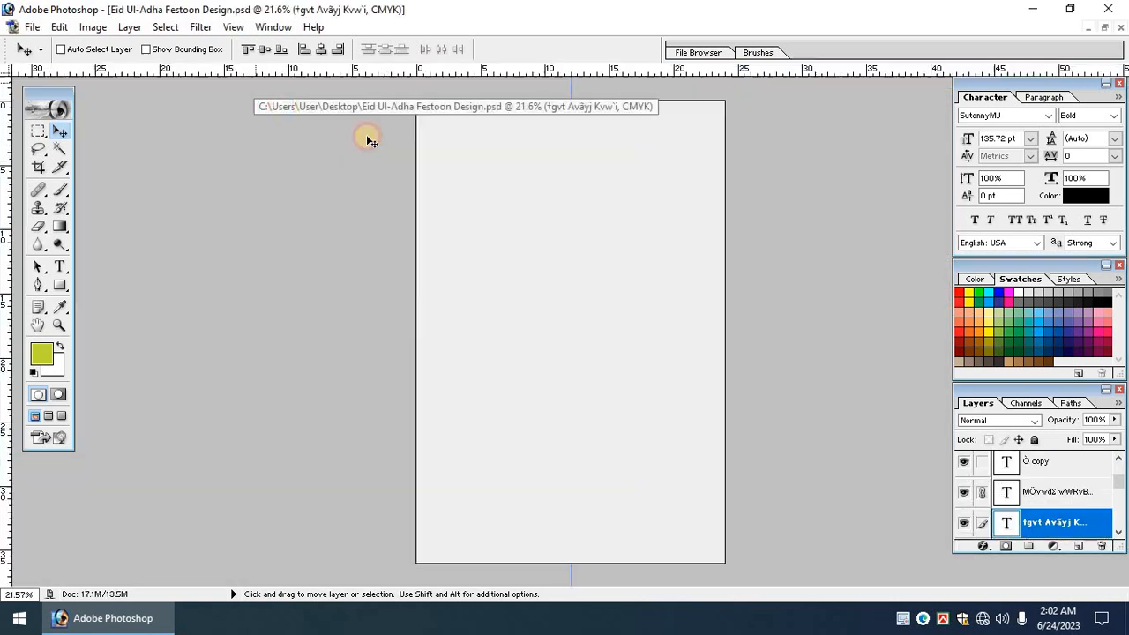
# Move the heading line up under the semicircle and enlarge it, centred on the guide.
pyautogui.click(650, 353)
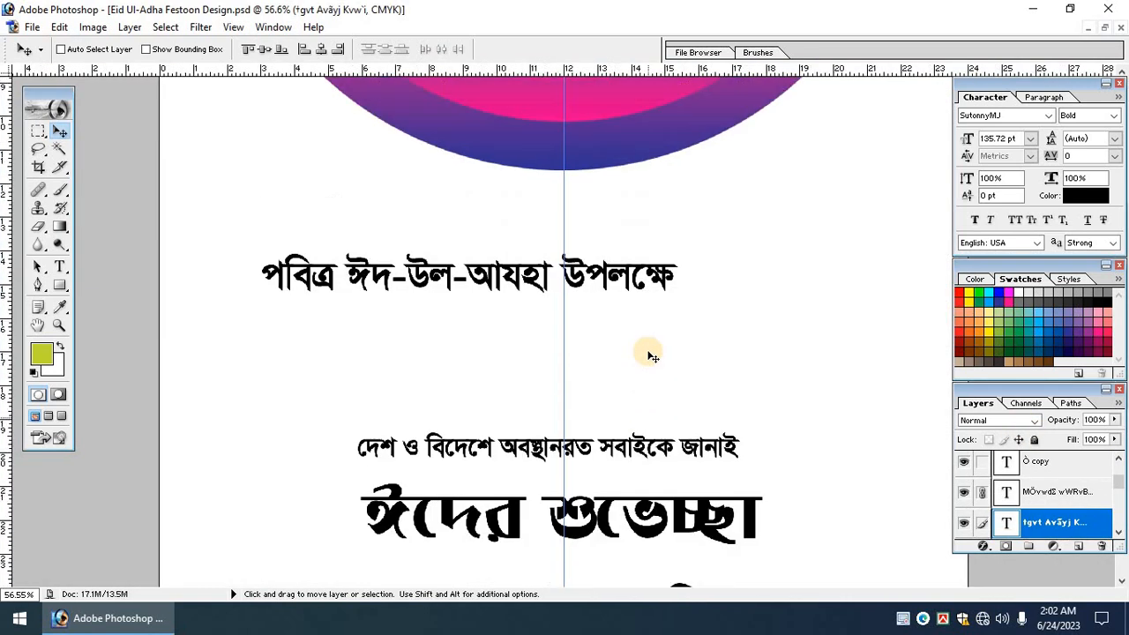
pyautogui.click(613, 368)
pyautogui.press('Tab')
pyautogui.moveTo(590, 350); pyautogui.dragTo(648, 280)
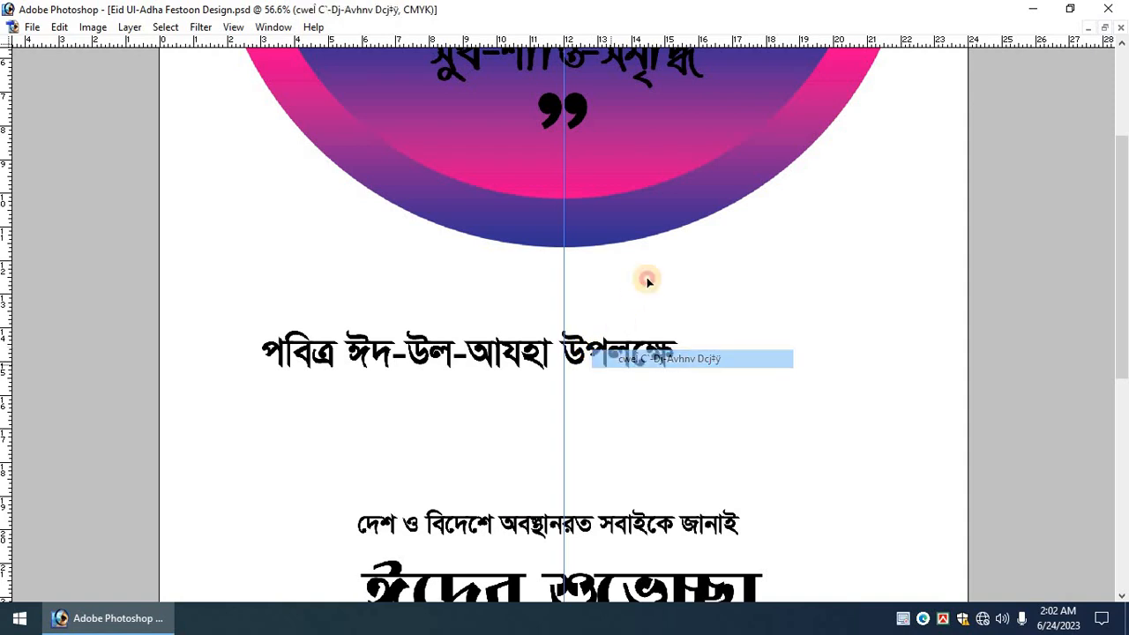
pyautogui.moveTo(706, 311); pyautogui.dragTo(788, 298)
pyautogui.press('Return')
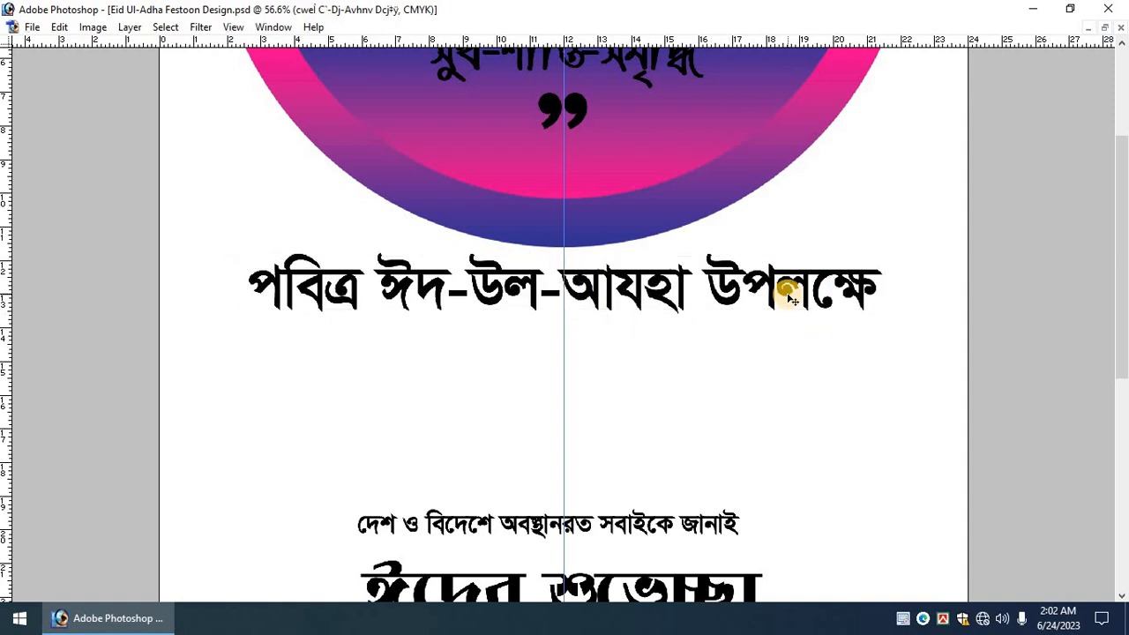
pyautogui.hotkey('ctrl', '-')
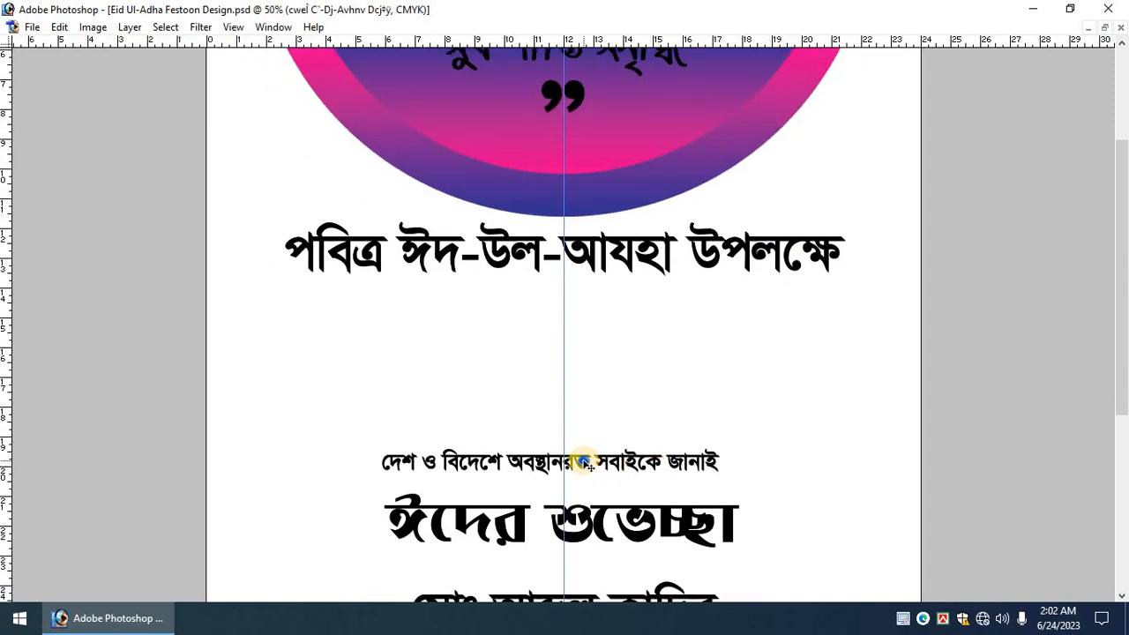
# Move the subtitle line up under the heading and scale it larger.
pyautogui.rightClick(602, 462)
pyautogui.click(617, 469)
pyautogui.rightClick(613, 462)
pyautogui.click(618, 469)
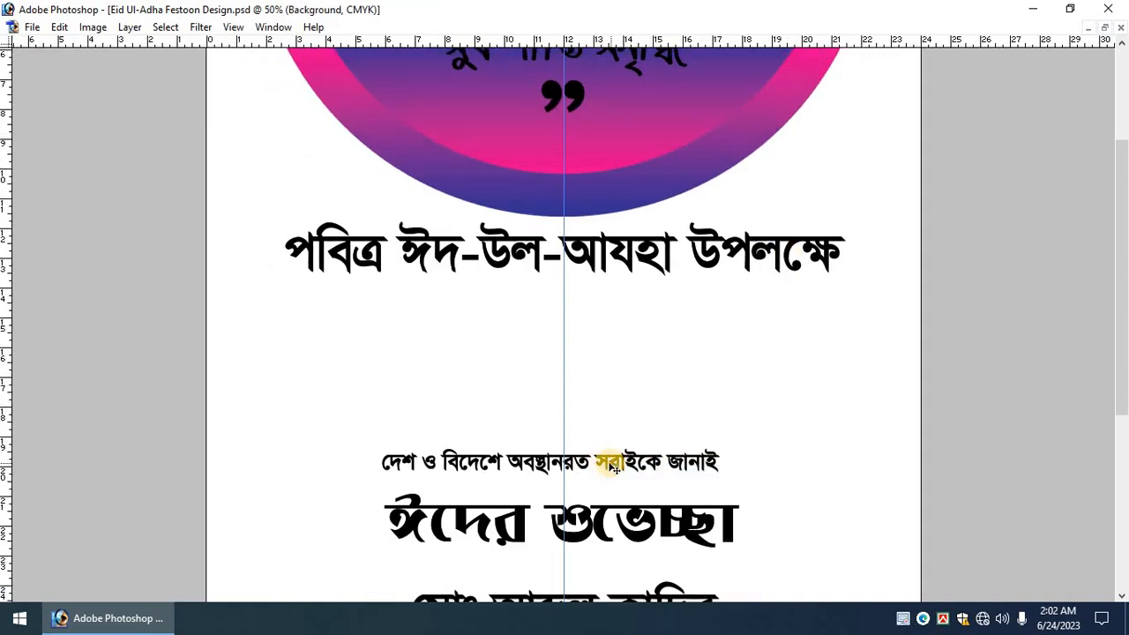
pyautogui.rightClick(608, 463)
pyautogui.click(619, 473)
pyautogui.moveTo(622, 467); pyautogui.dragTo(638, 327)
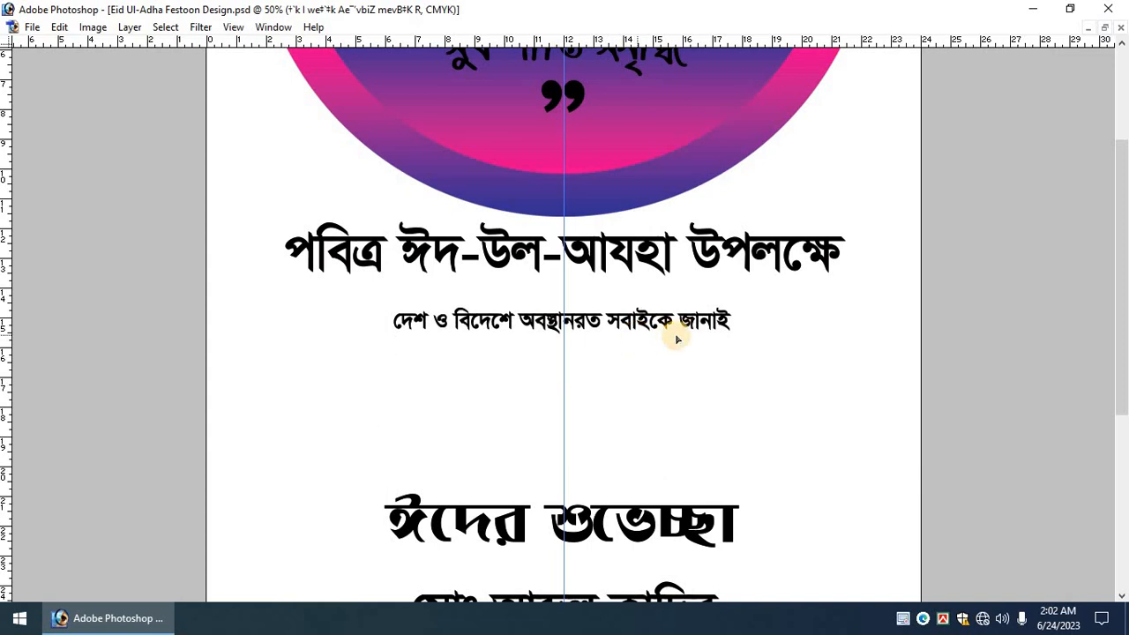
pyautogui.hotkey('ctrl', 't')
pyautogui.moveTo(739, 328); pyautogui.dragTo(838, 335)
pyautogui.moveTo(761, 324); pyautogui.dragTo(761, 316)
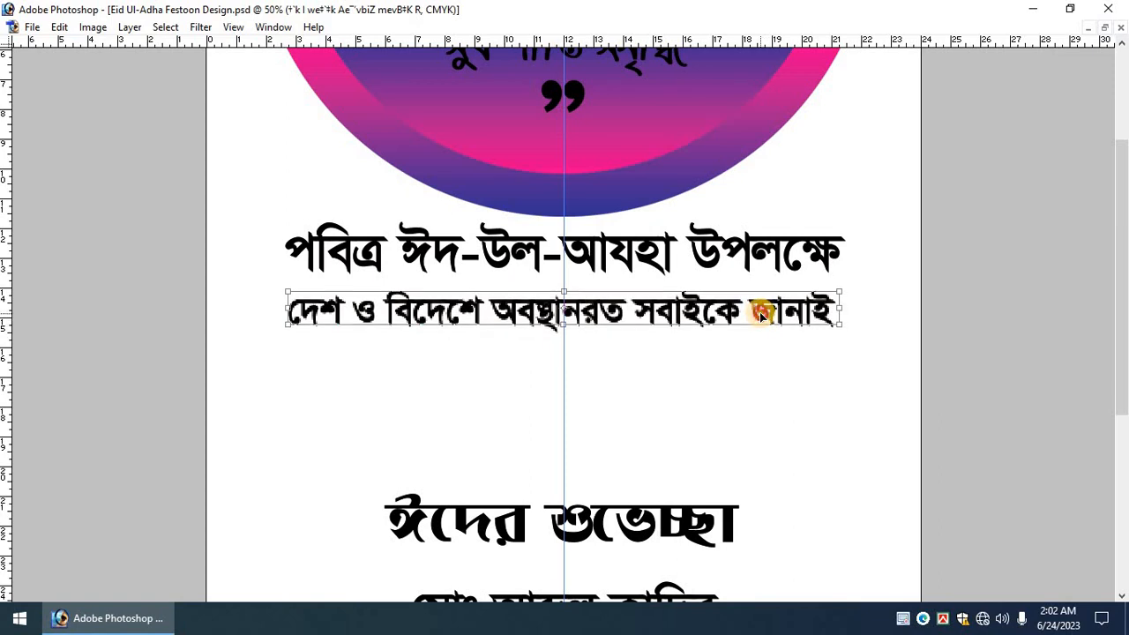
pyautogui.moveTo(863, 331); pyautogui.dragTo(797, 327)
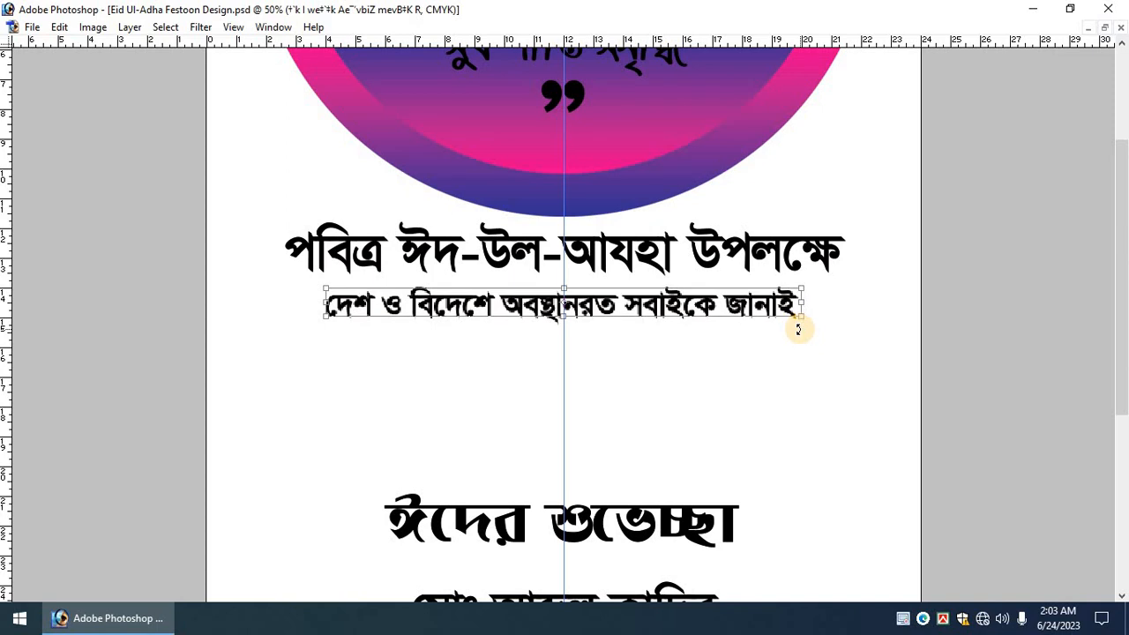
pyautogui.press('Return')
# Move ঈদের শুভেচ্ছা up under the subtitle and enlarge it.
pyautogui.scroll(-1, 527, 427)
pyautogui.moveTo(519, 451); pyautogui.dragTo(644, 308)
pyautogui.hotkey('ctrl', 't')
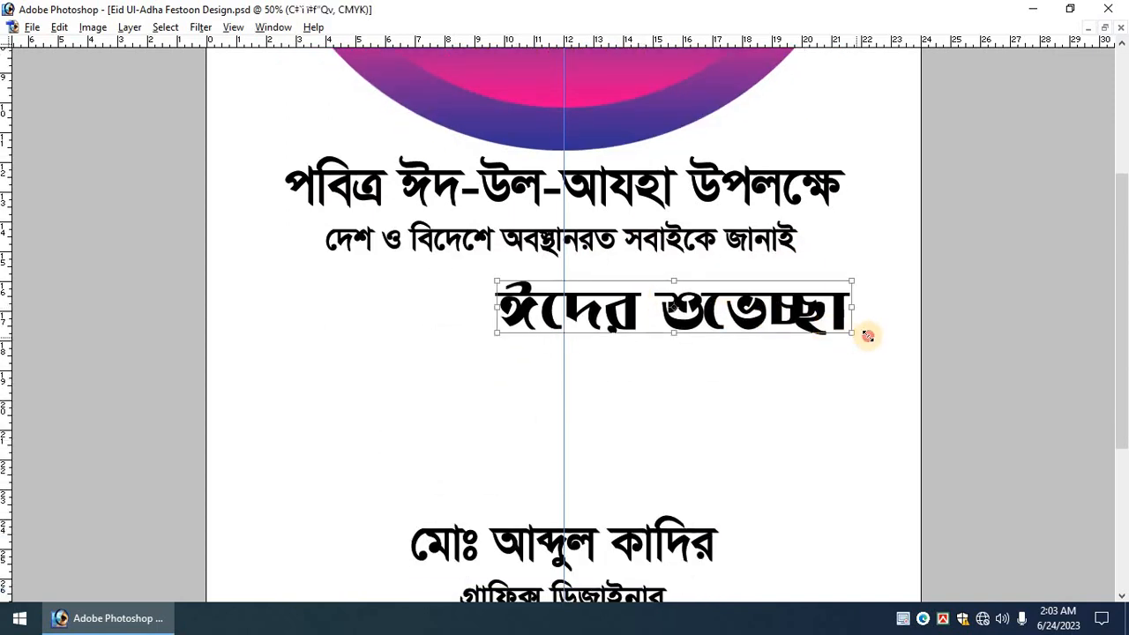
pyautogui.moveTo(868, 335); pyautogui.dragTo(845, 319)
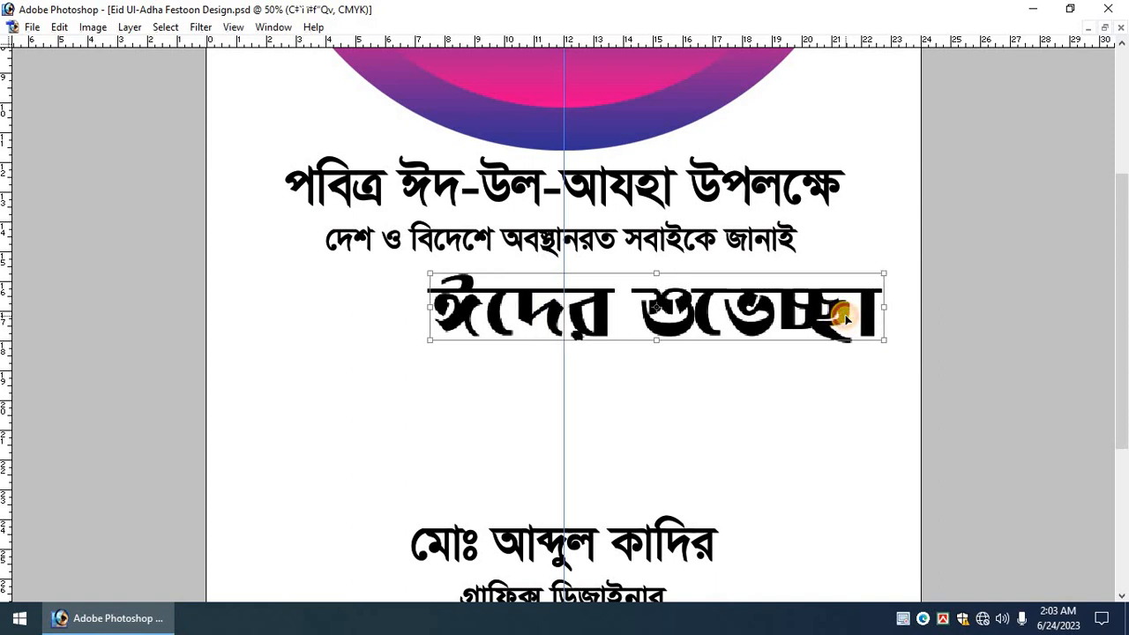
pyautogui.press('Return')
pyautogui.hotkey('ctrl', '-')
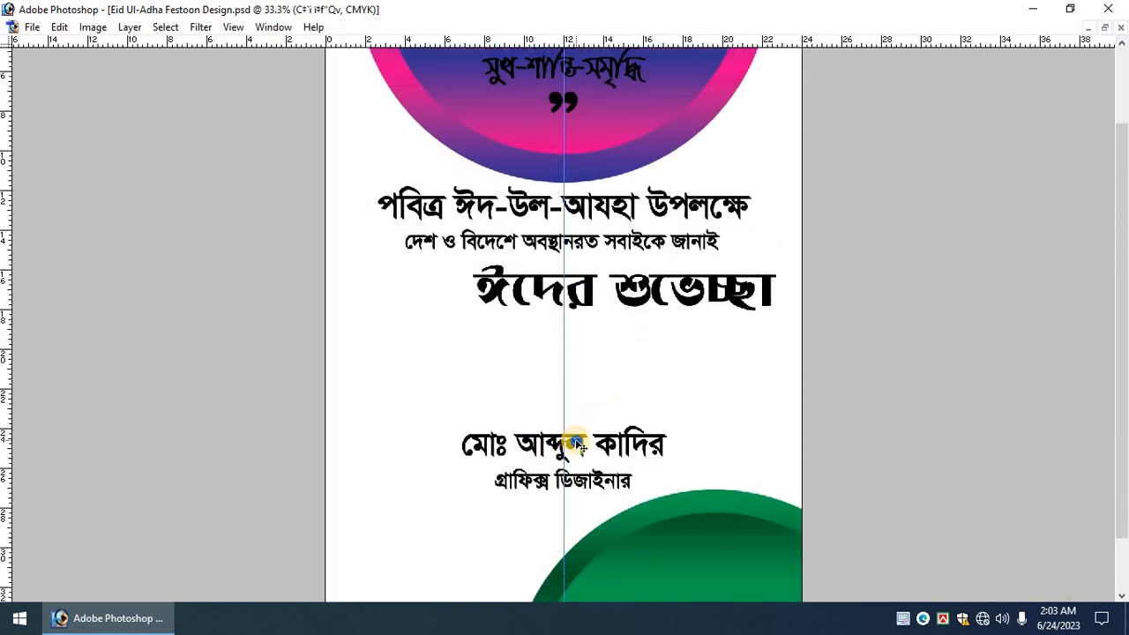
# Move the name and designer-title block down onto the green circle.
pyautogui.rightClick(574, 443)
pyautogui.click(731, 454)
pyautogui.moveTo(605, 459); pyautogui.dragTo(605, 427)
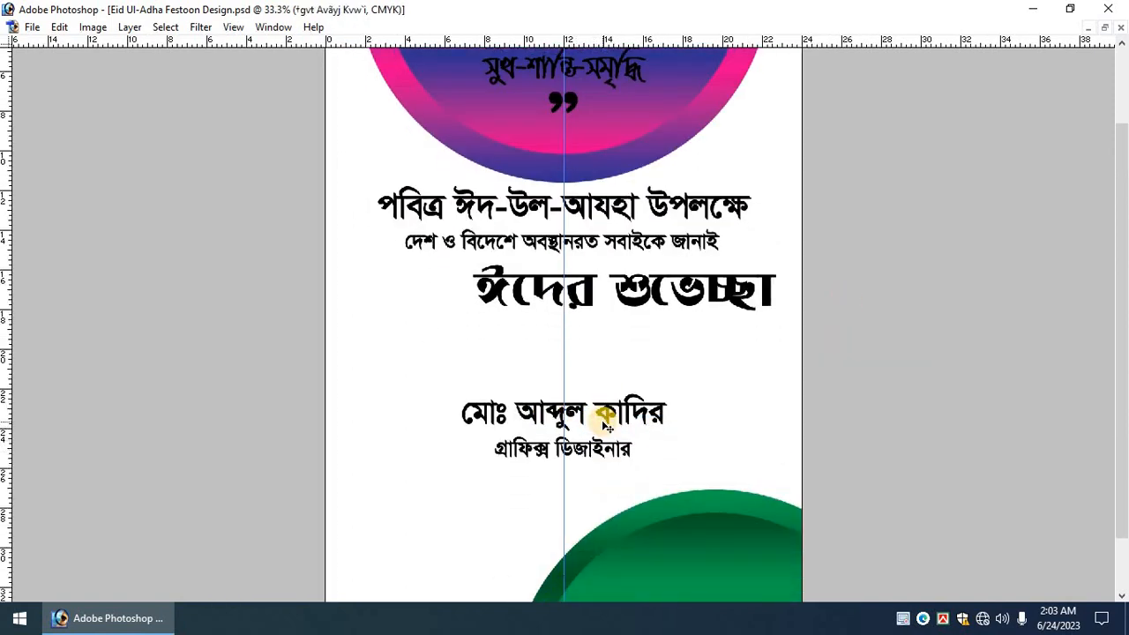
pyautogui.scroll(-2, 593, 441)
pyautogui.hotkey('ctrl', '+')
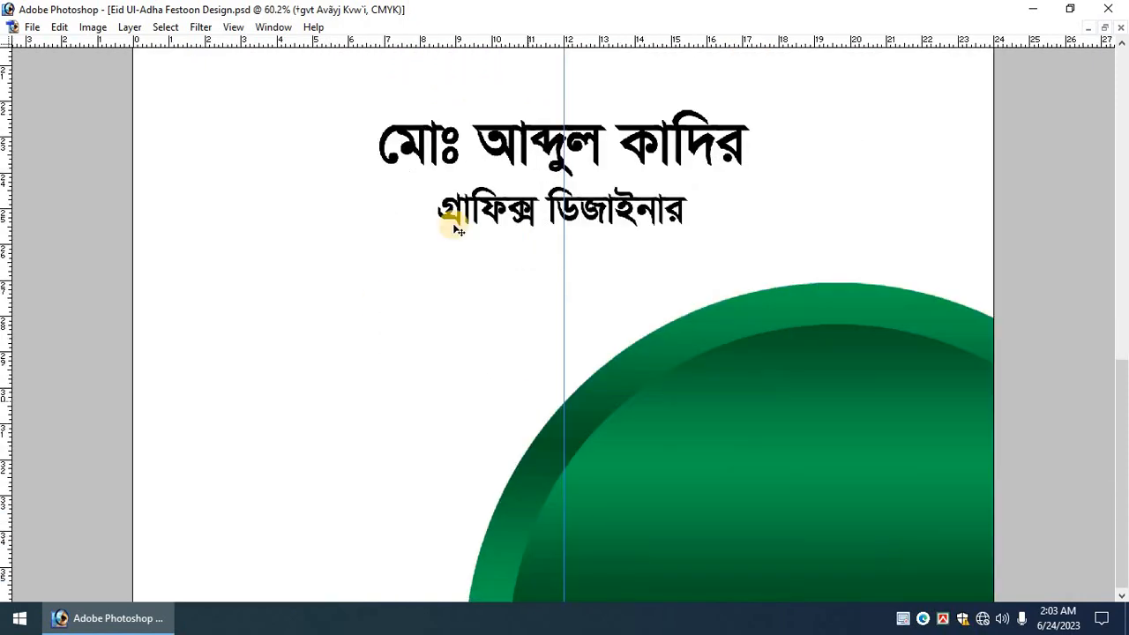
pyautogui.click(483, 209)
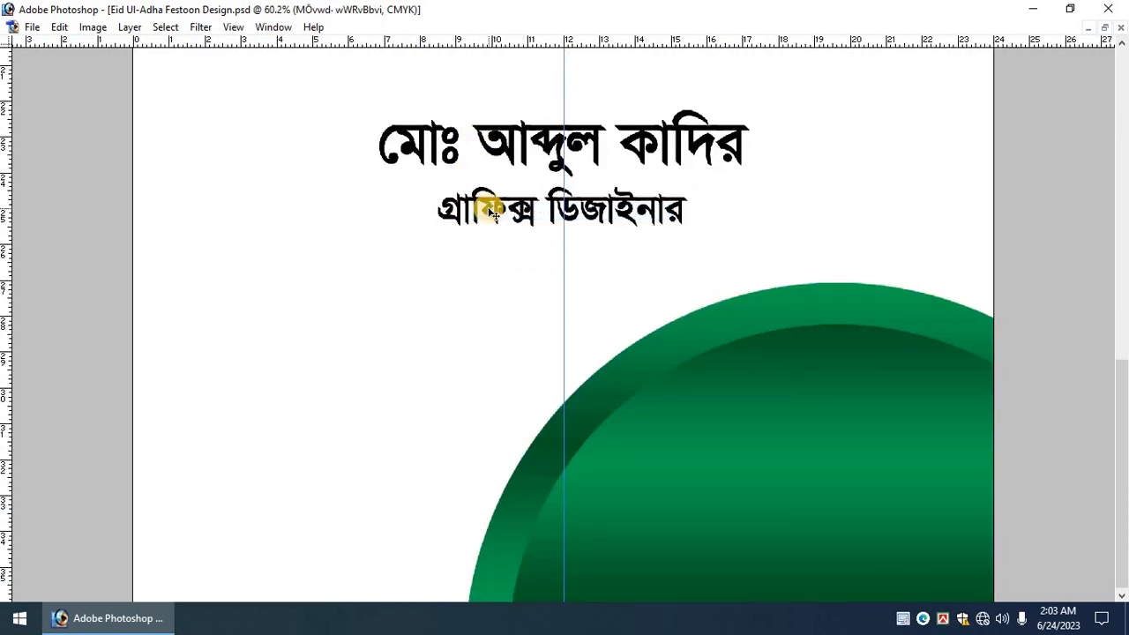
pyautogui.hotkey('ctrl', '-')
pyautogui.hotkey('ctrl', '-')
pyautogui.hotkey('ctrl', '-')
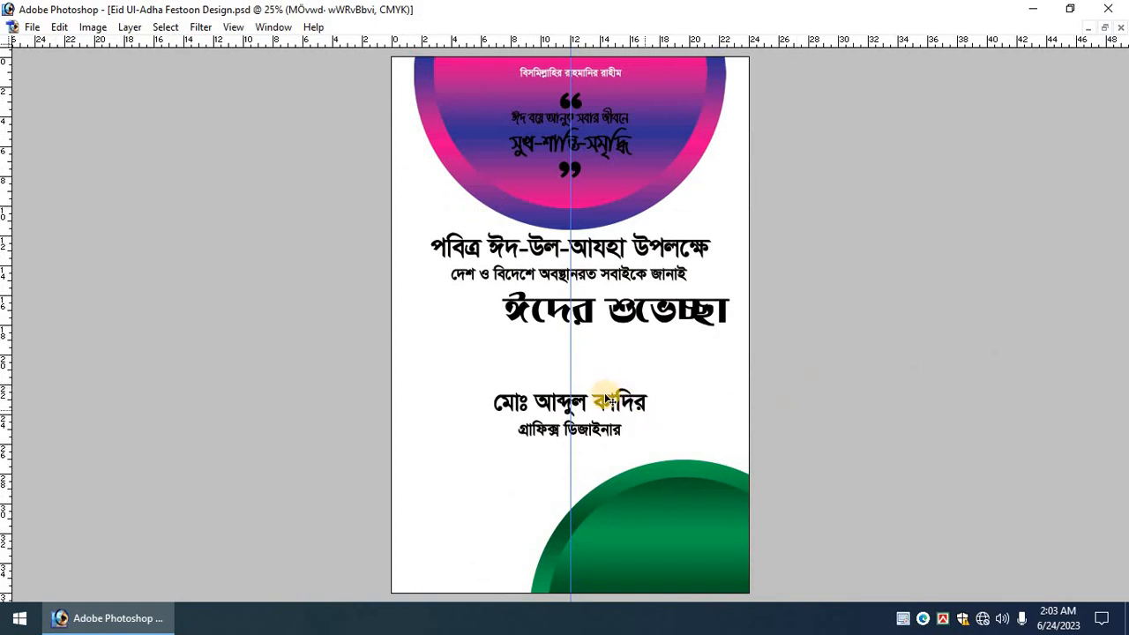
pyautogui.moveTo(606, 395); pyautogui.dragTo(663, 551)
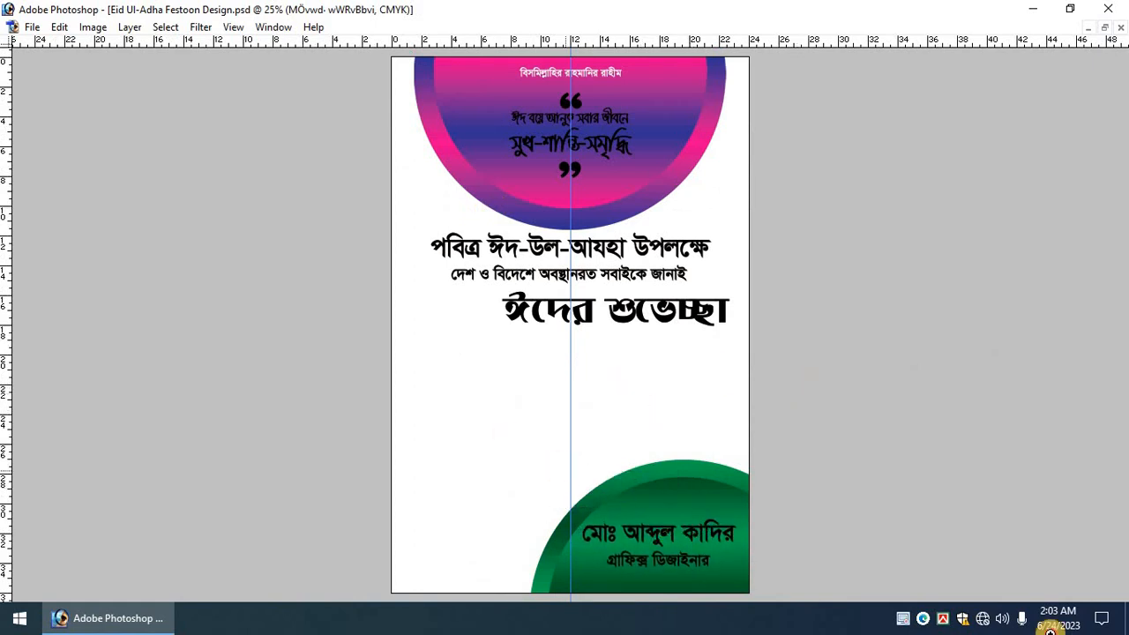
pyautogui.scroll(3, 698, 401)
pyautogui.press('Tab')
# Fill the name text on the green circle with yellow.
pyautogui.rightClick(584, 432)
pyautogui.click(618, 436)
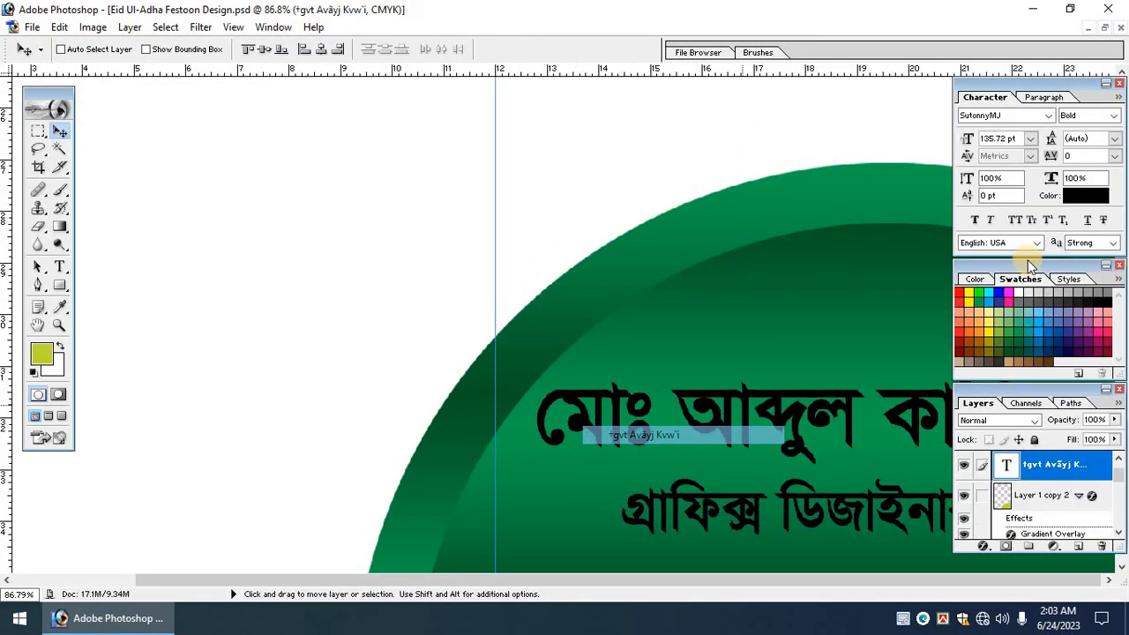
pyautogui.click(971, 295)
pyautogui.hotkey('alt', 'BackSpace')
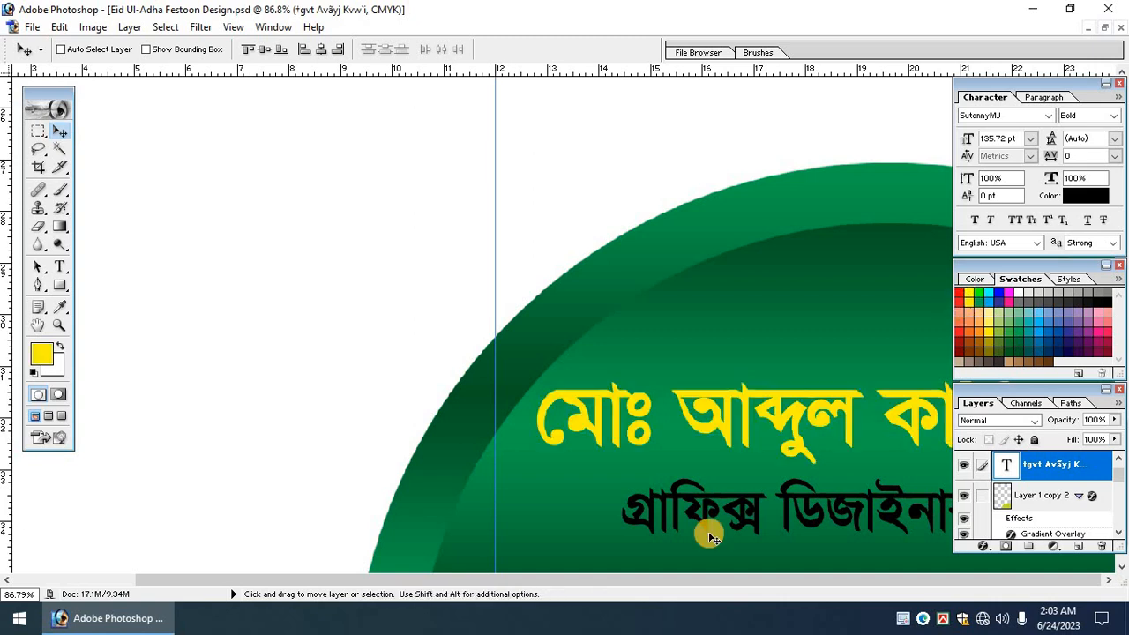
# Fill the designer title white and zoom out to fit the whole poster.
pyautogui.scroll(-1, 690, 489)
pyautogui.rightClick(690, 468)
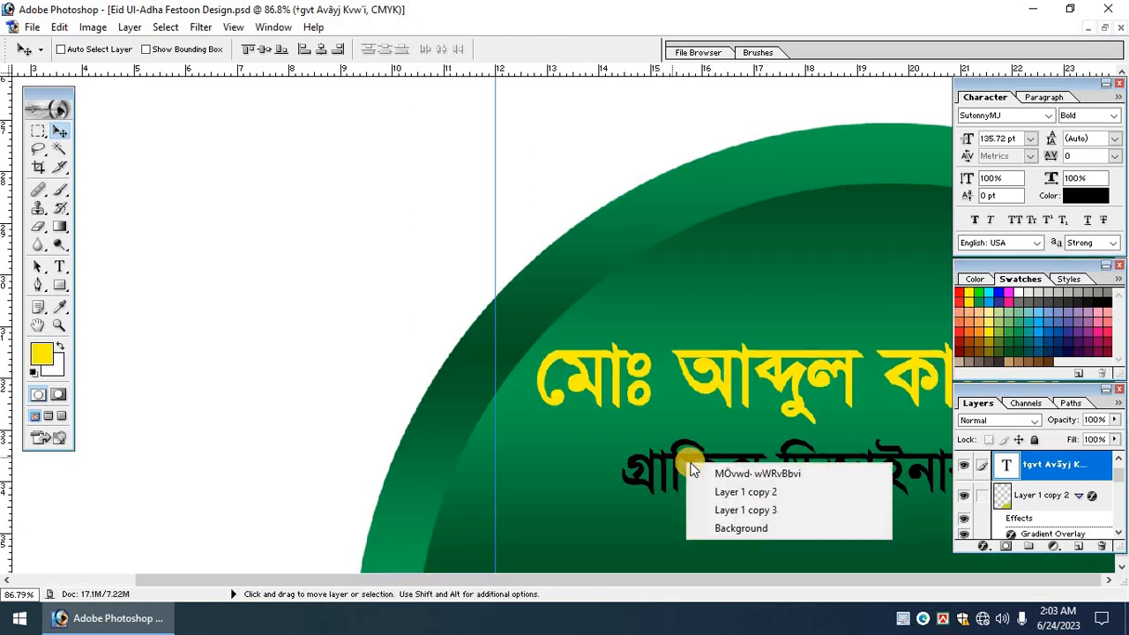
pyautogui.click(726, 473)
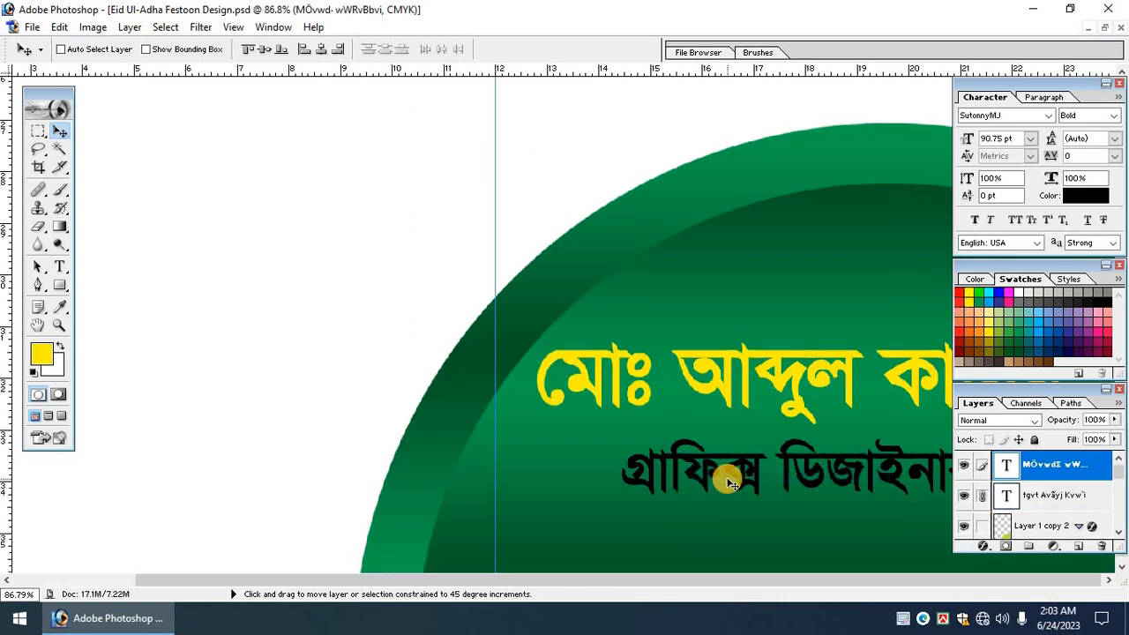
pyautogui.hotkey('ctrl', 'BackSpace')
pyautogui.press('Tab')
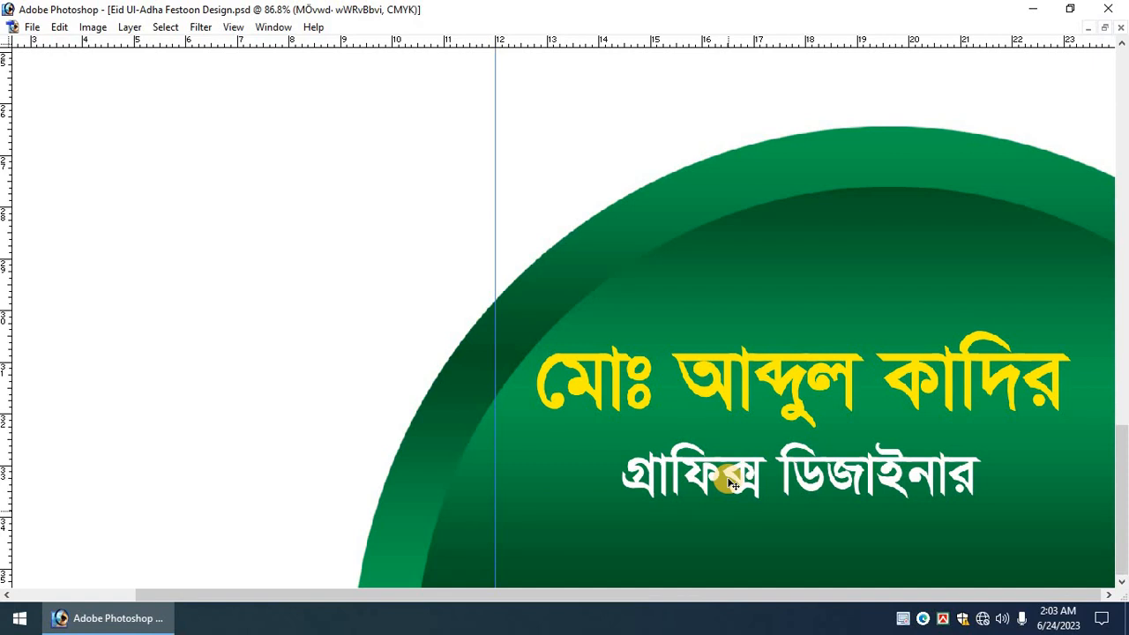
pyautogui.hotkey('ctrl', '-')
pyautogui.press('Tab')
pyautogui.press('Tab')
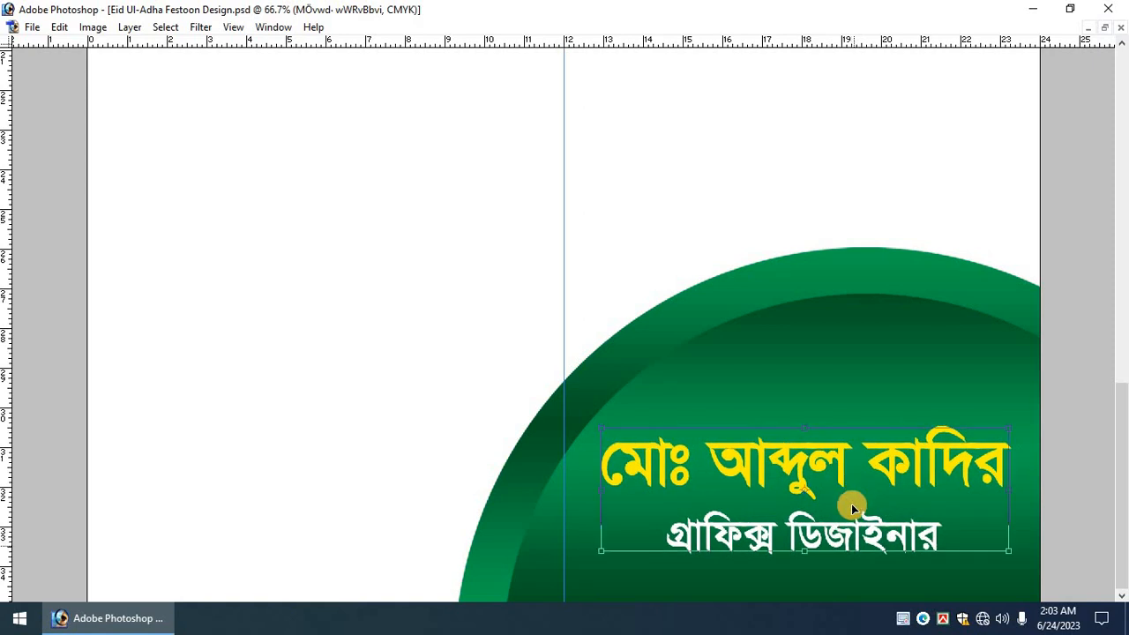
pyautogui.hotkey('ctrl', '0')
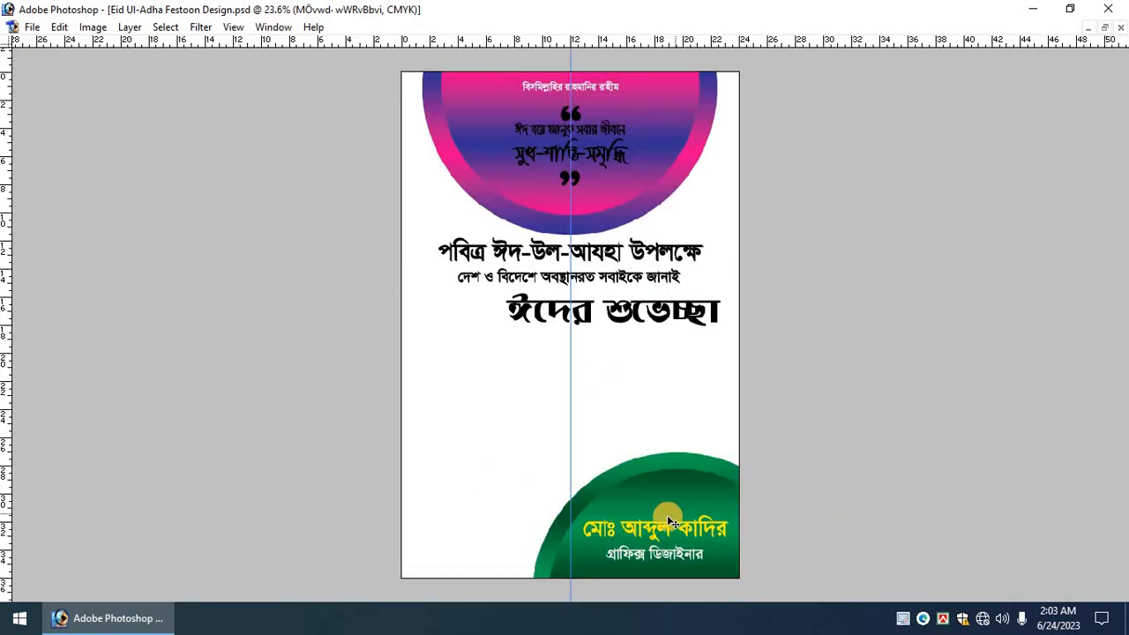
pyautogui.press('Tab')
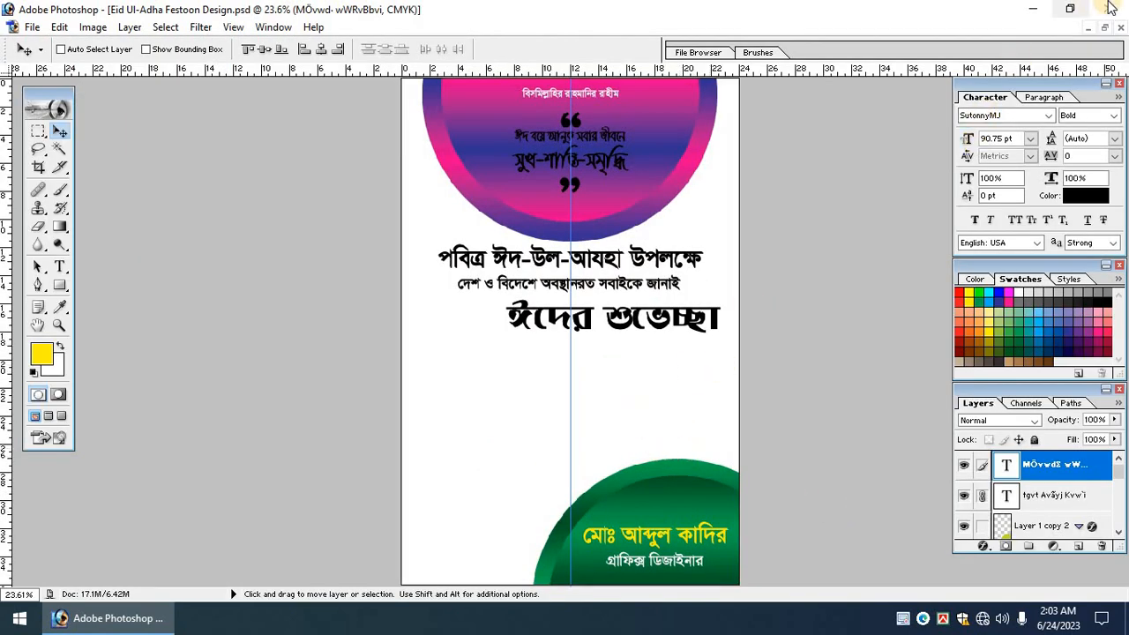
# Open five image files from the desktop in Photoshop.
pyautogui.click(1032, 8)
pyautogui.moveTo(188, 240); pyautogui.dragTo(141, 556)
pyautogui.moveTo(144, 202); pyautogui.dragTo(300, 180)
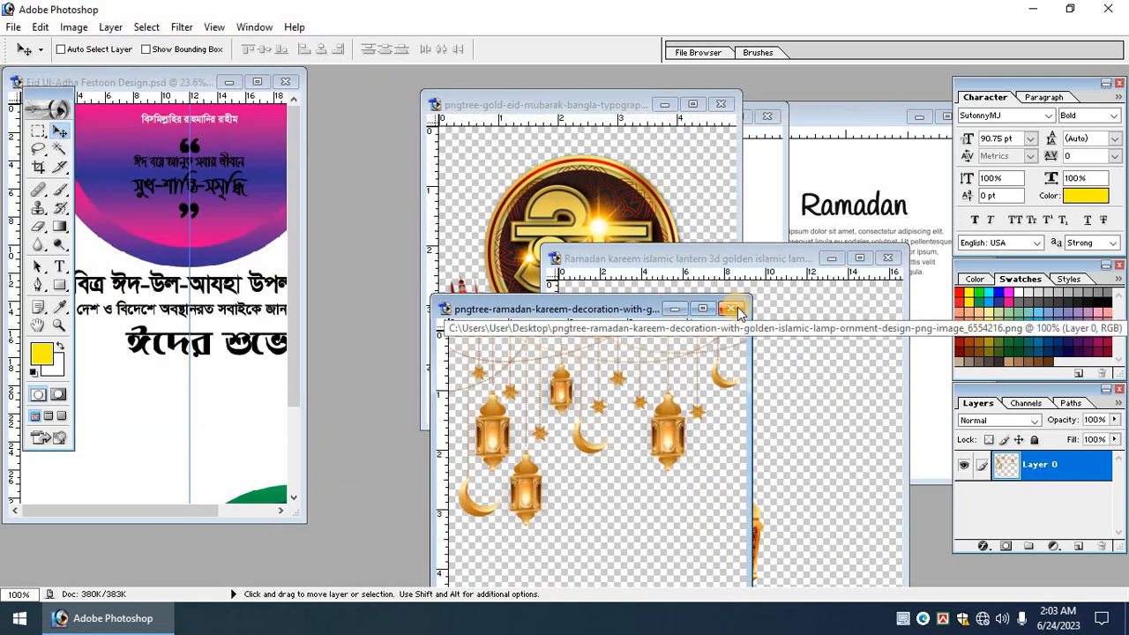
# Copy the Eid Mubarak logo into the poster, close its image and maximize the poster.
pyautogui.click(733, 309)
pyautogui.click(569, 191)
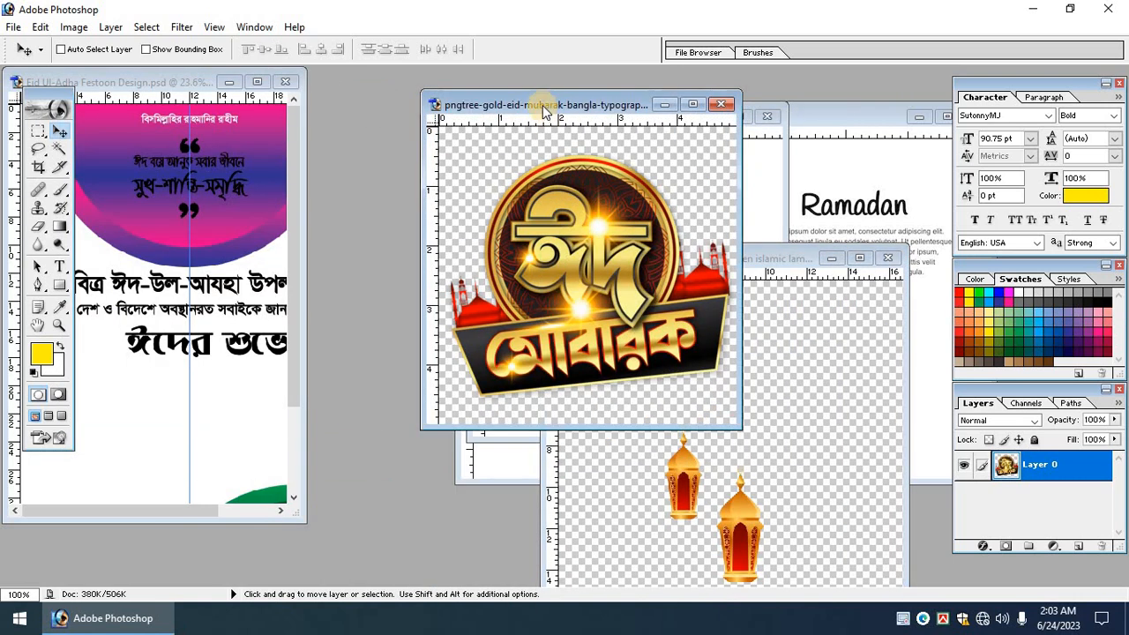
pyautogui.moveTo(544, 107); pyautogui.dragTo(500, 96)
pyautogui.rightClick(524, 216)
pyautogui.click(533, 228)
pyautogui.moveTo(537, 219); pyautogui.dragTo(559, 190)
pyautogui.moveTo(552, 240); pyautogui.dragTo(235, 403)
pyautogui.click(470, 185)
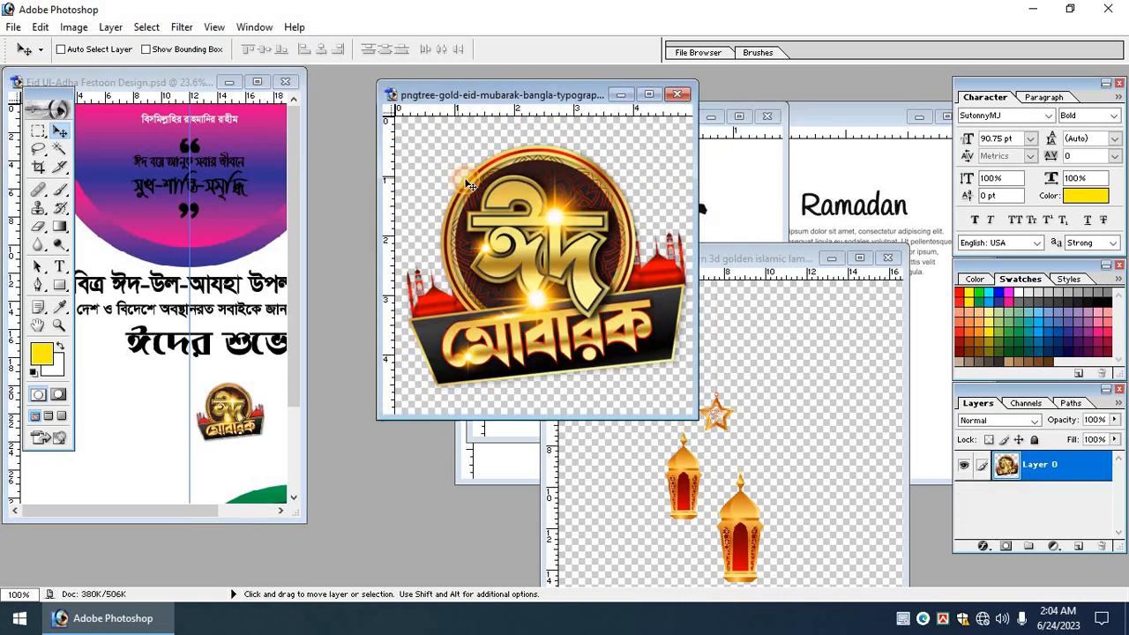
pyautogui.hotkey('ctrl', 'w')
pyautogui.click(258, 82)
# Resize the Eid Mubarak logo with Free Transform and position it above the green curve.
pyautogui.press('Tab')
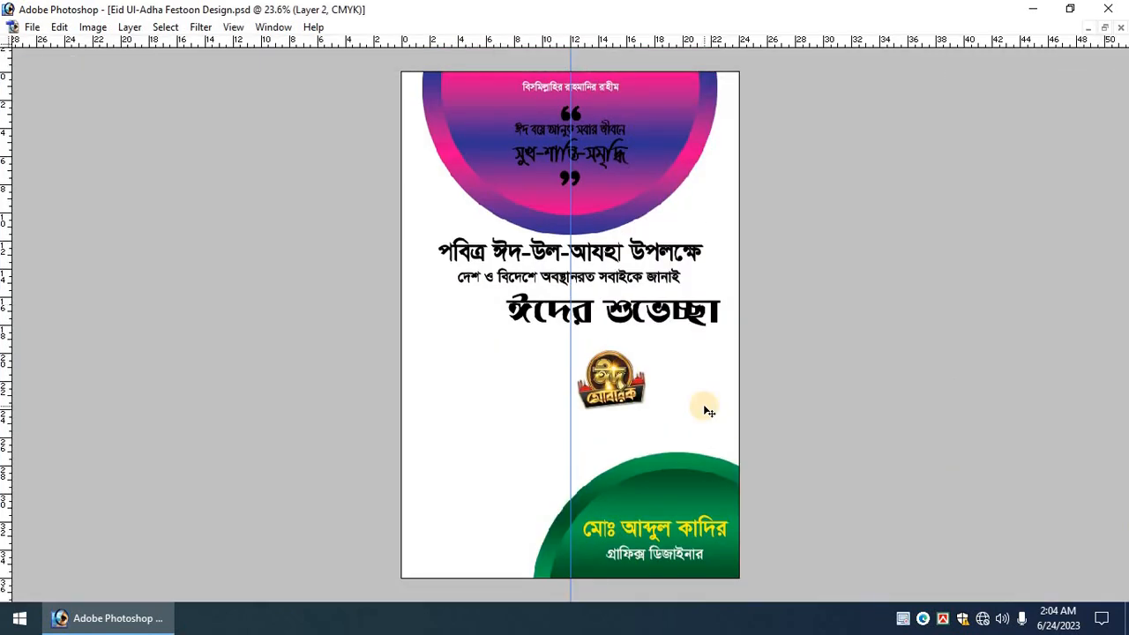
pyautogui.hotkey('ctrl', 't')
pyautogui.moveTo(645, 412); pyautogui.dragTo(713, 500)
pyautogui.moveTo(682, 429); pyautogui.dragTo(682, 450)
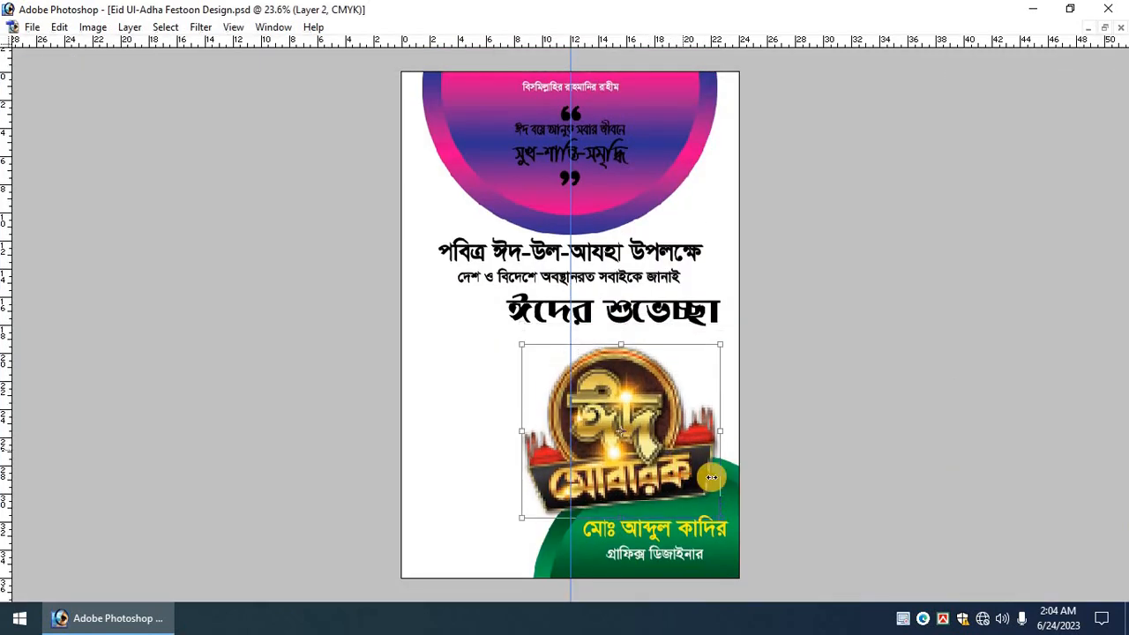
pyautogui.moveTo(720, 508); pyautogui.dragTo(714, 513)
pyautogui.moveTo(678, 474); pyautogui.dragTo(678, 461)
pyautogui.press('Return')
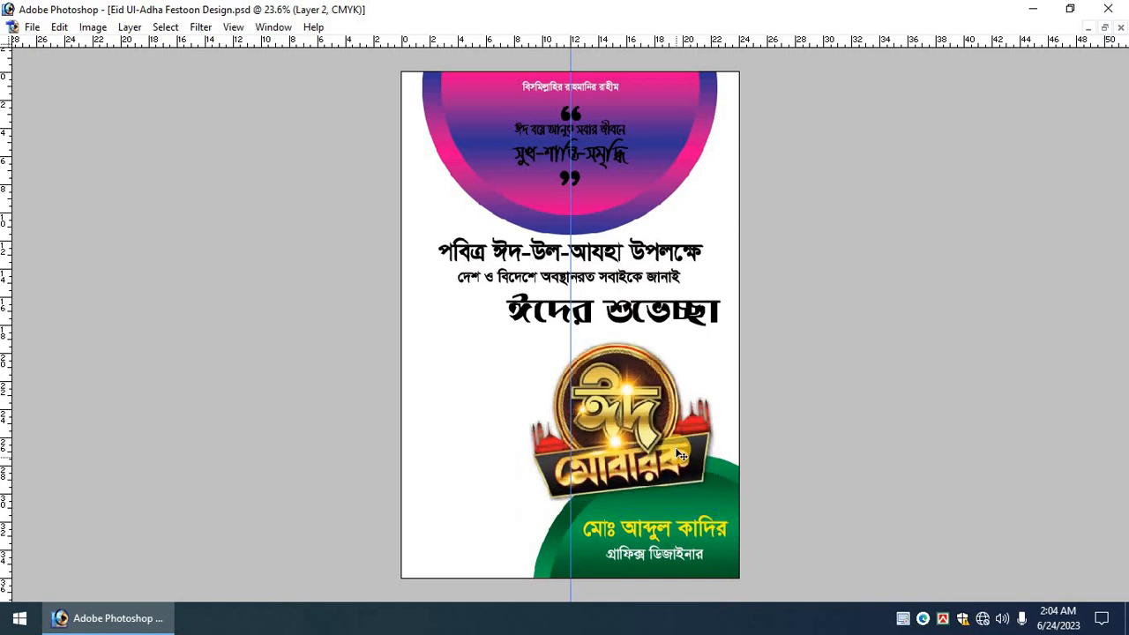
# Nudge the Eid Mubarak logo slightly upward and to the right.
pyautogui.scroll(2, 900, 453)
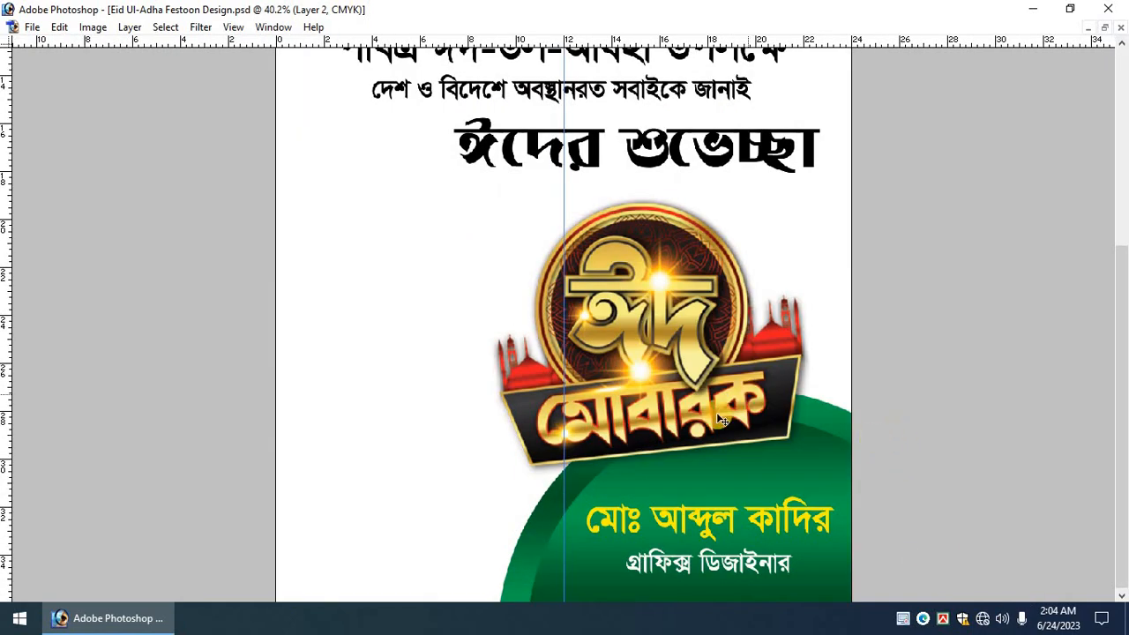
pyautogui.moveTo(668, 400); pyautogui.dragTo(671, 389)
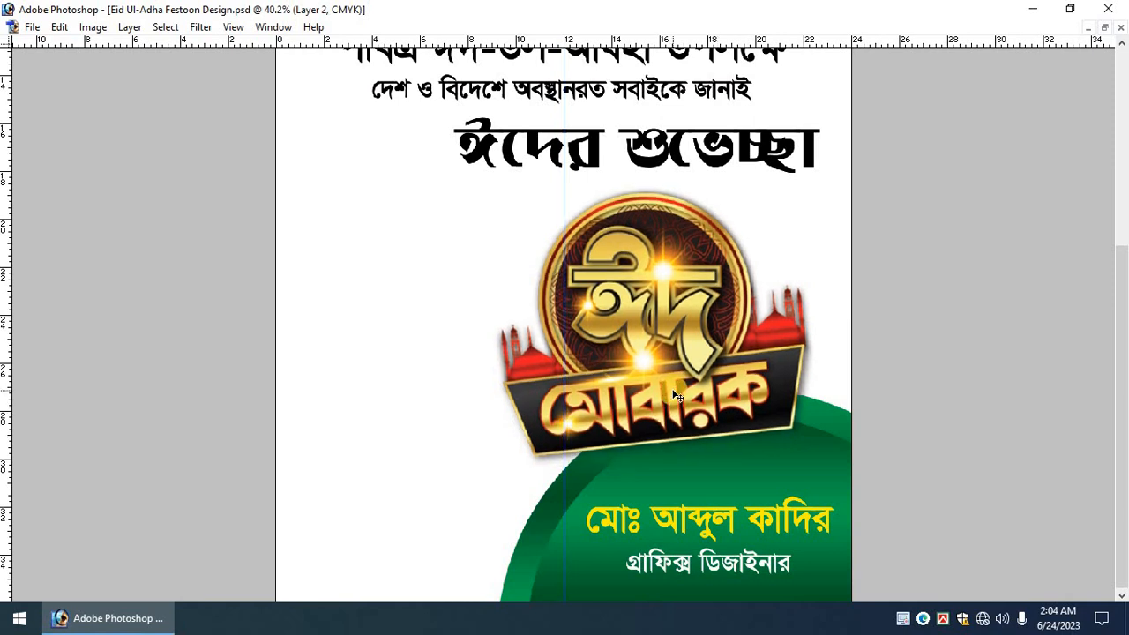
pyautogui.scroll(-2, 673, 394)
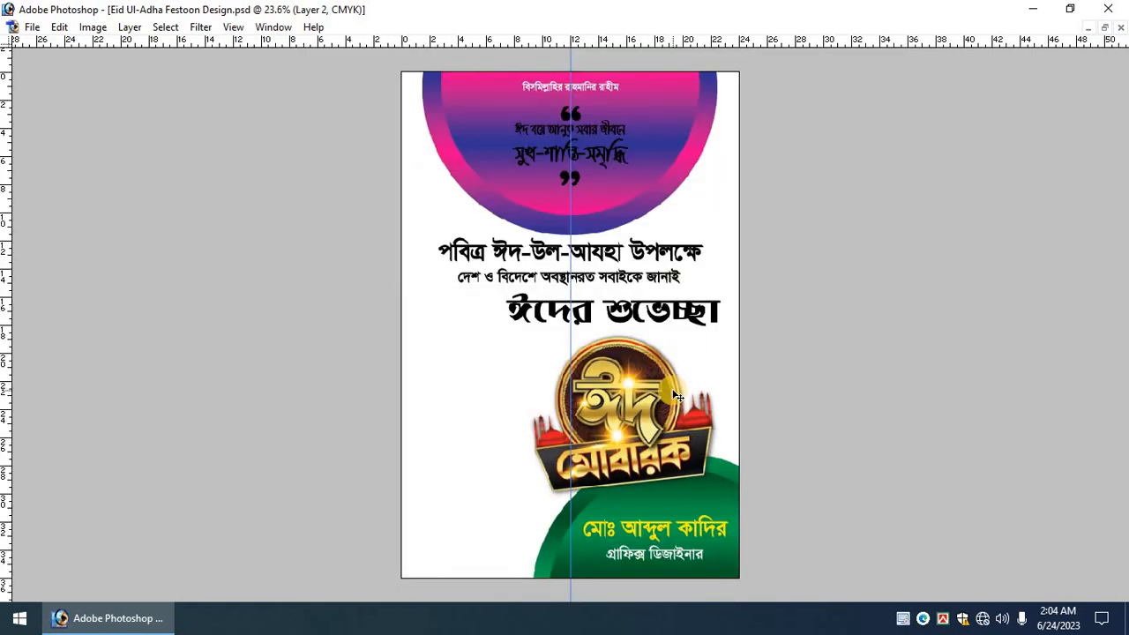
pyautogui.press('Tab')
pyautogui.moveTo(661, 367); pyautogui.dragTo(710, 319)
# Copy the hanging lanterns onto the poster and close the lantern image.
pyautogui.click(1105, 29)
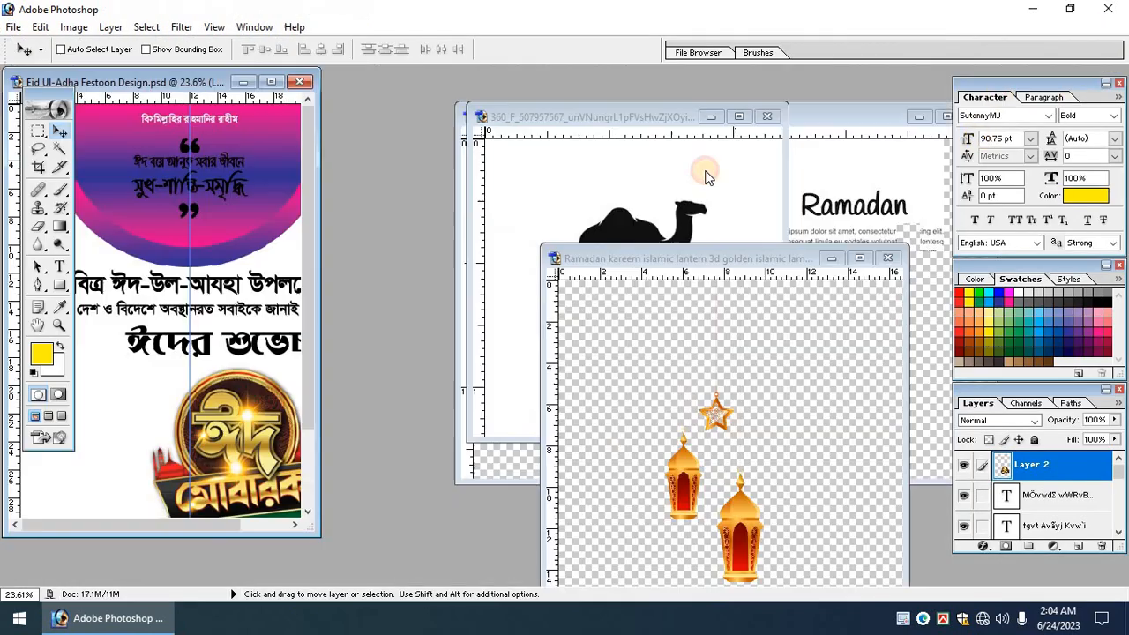
pyautogui.moveTo(668, 353); pyautogui.dragTo(125, 348)
pyautogui.click(633, 364)
pyautogui.hotkey('ctrl', 'w')
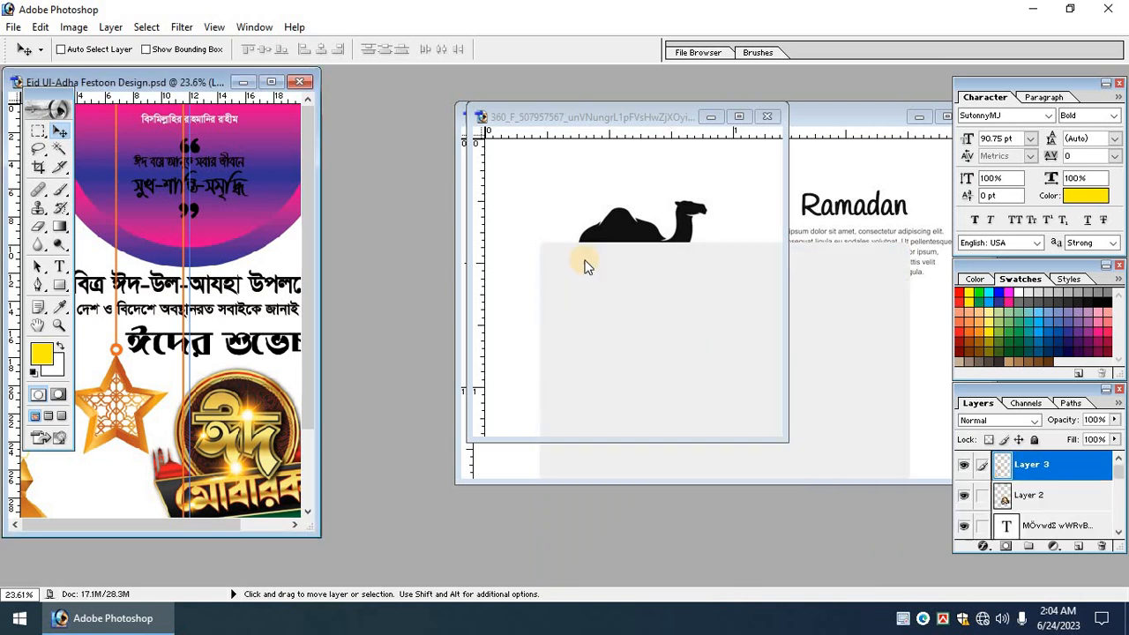
# Bring the black camel logo into the gradient circle, close the camel image, maximize the poster.
pyautogui.click(642, 259)
pyautogui.moveTo(602, 255); pyautogui.dragTo(286, 214)
pyautogui.click(577, 240)
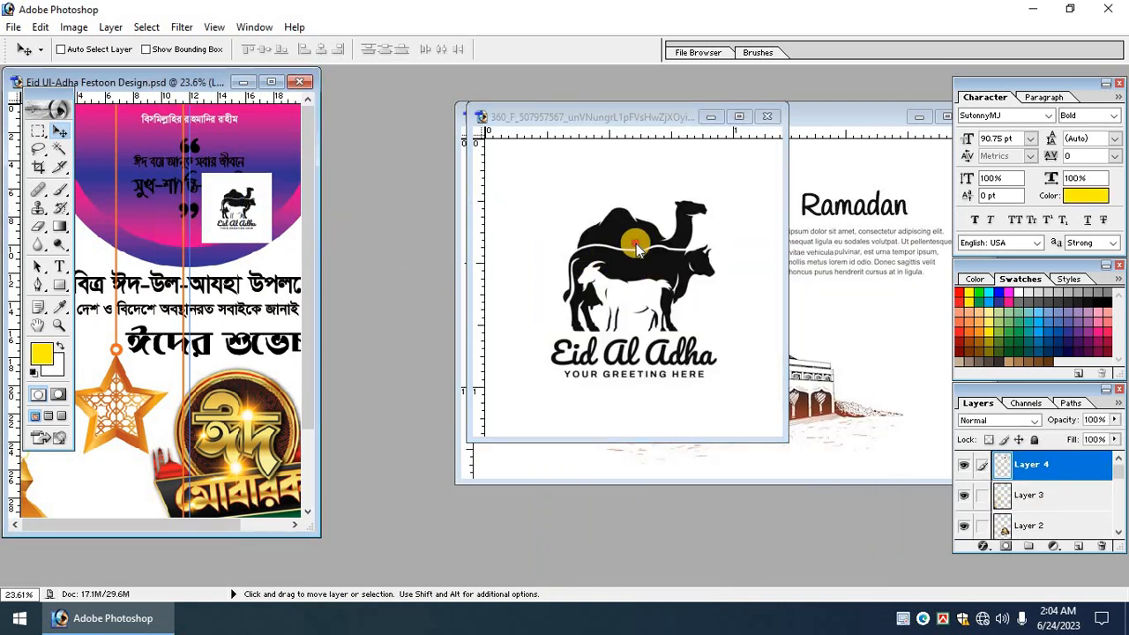
pyautogui.click(639, 247)
pyautogui.hotkey('ctrl', 'w')
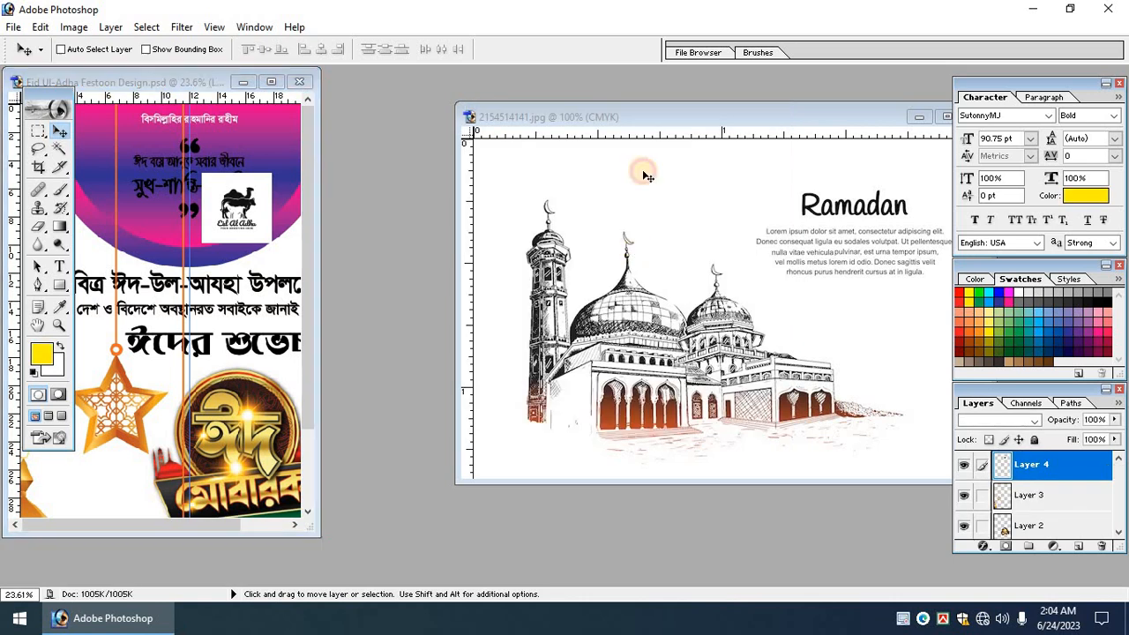
pyautogui.moveTo(613, 115); pyautogui.dragTo(603, 191)
pyautogui.click(272, 83)
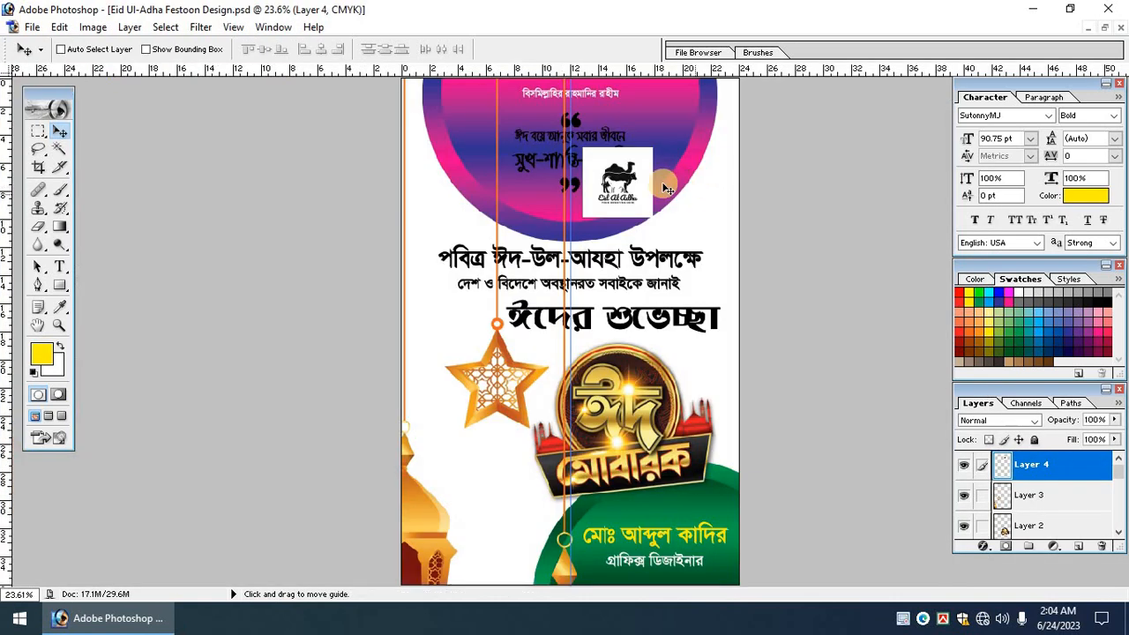
pyautogui.moveTo(321, 134); pyautogui.dragTo(772, 292)
pyautogui.hotkey('ctrl', '0')
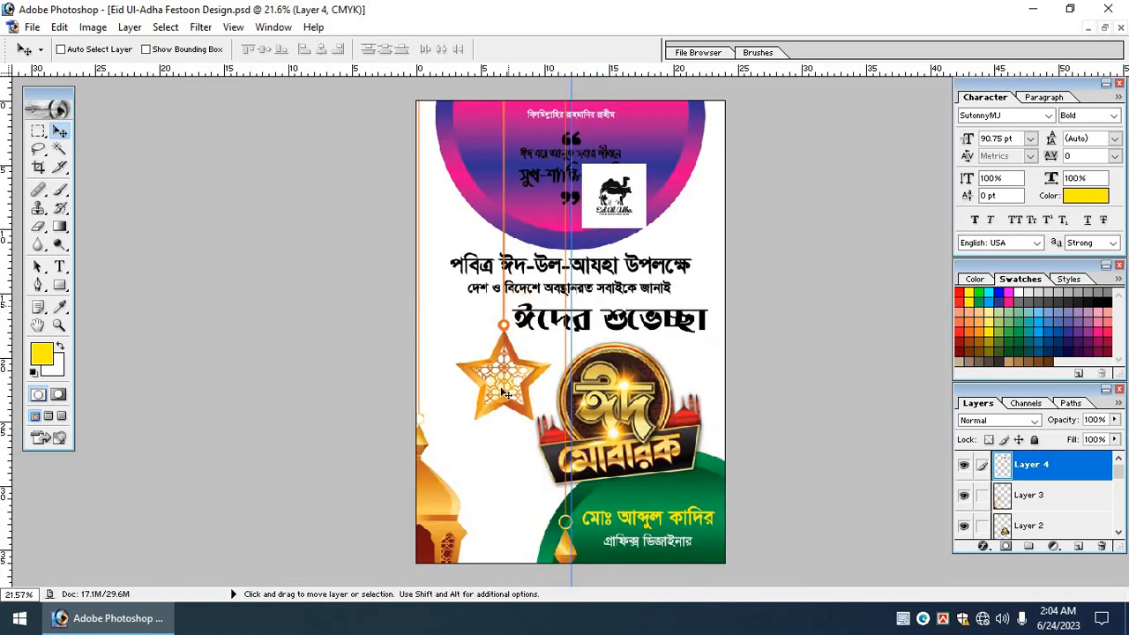
# Scale the lanterns down, narrow them, and move them to the upper left.
pyautogui.rightClick(510, 396)
pyautogui.click(539, 404)
pyautogui.hotkey('ctrl', 't')
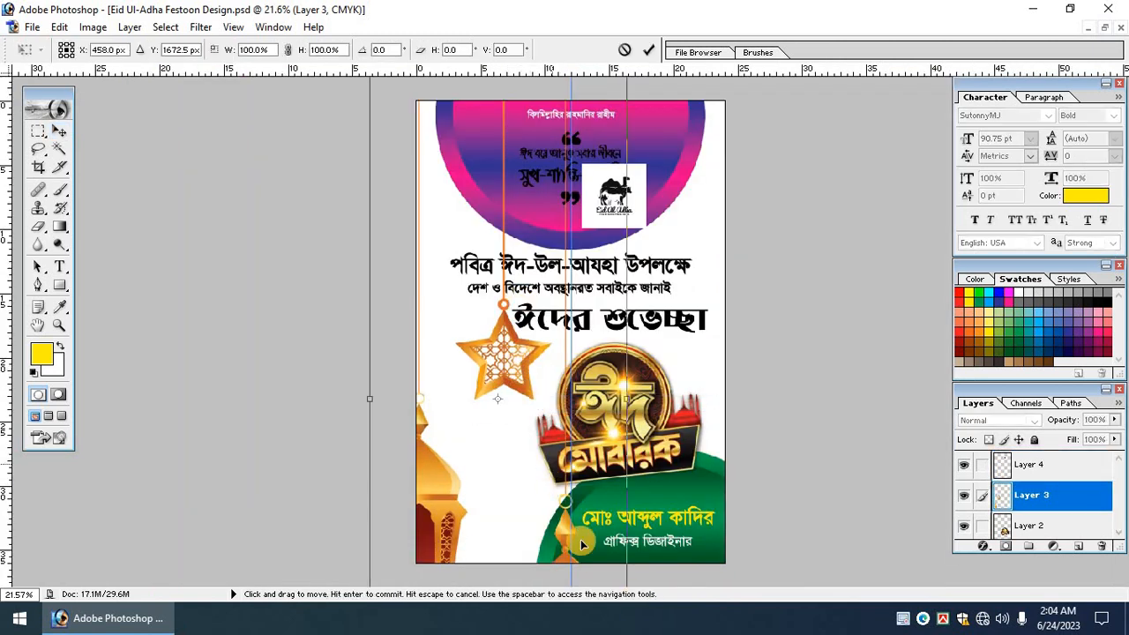
pyautogui.scroll(-1, 494, 205)
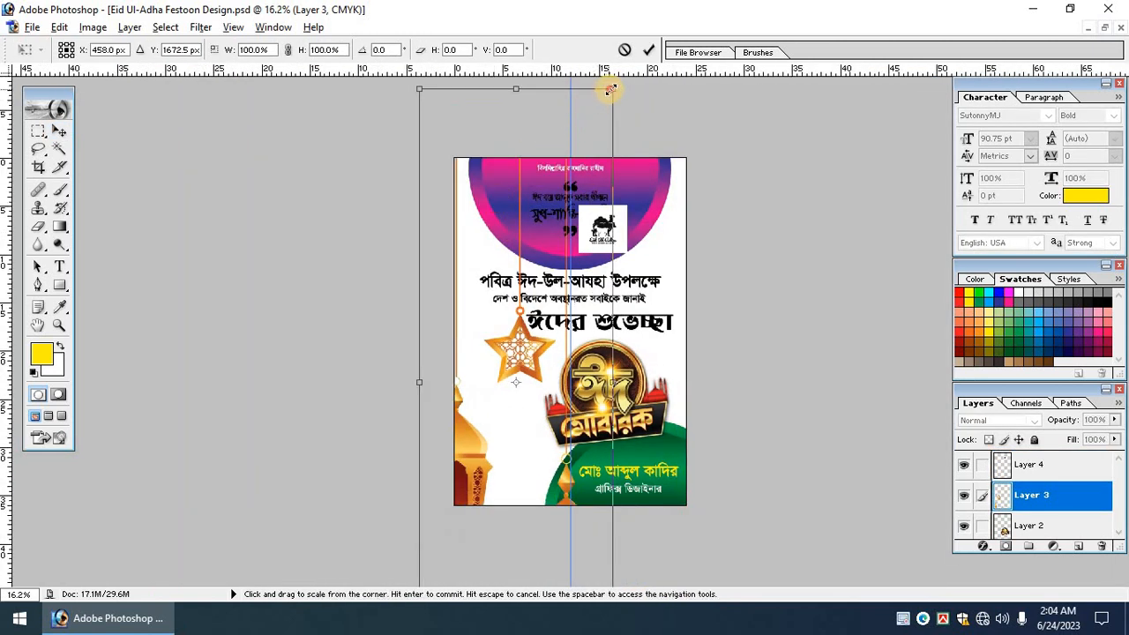
pyautogui.moveTo(609, 92); pyautogui.dragTo(506, 286)
pyautogui.scroll(2, 525, 368)
pyautogui.moveTo(527, 366); pyautogui.dragTo(520, 256)
pyautogui.moveTo(484, 342); pyautogui.dragTo(484, 193)
pyautogui.press('Return')
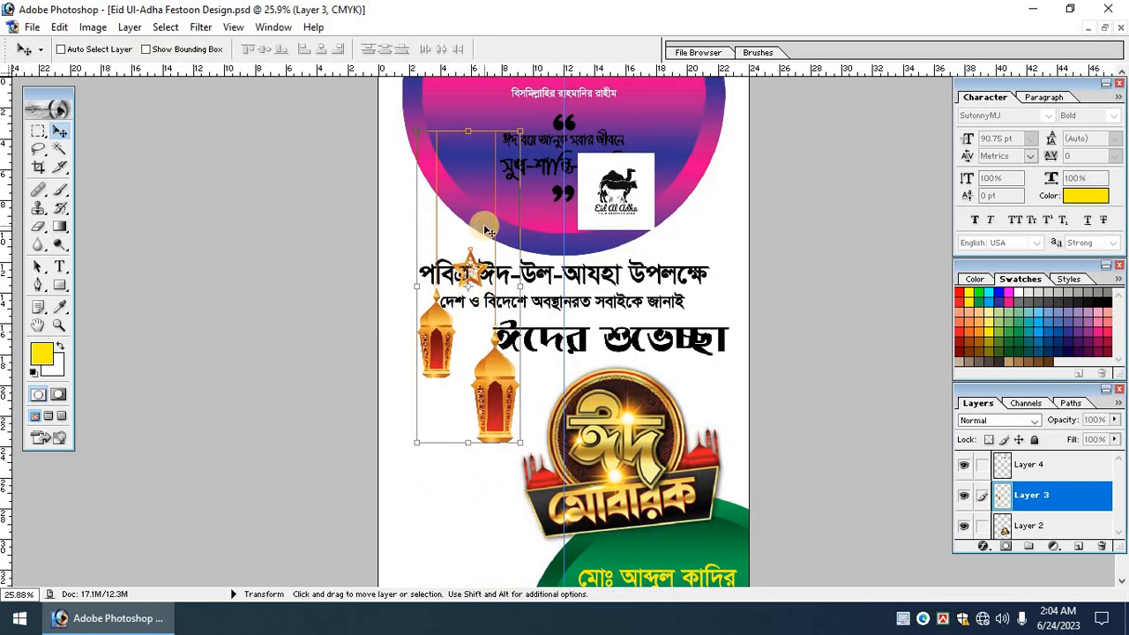
# Delete the right-hand lantern and its leftover fragment with rectangular selections.
pyautogui.scroll(1, 486, 231)
pyautogui.scroll(2, 490, 233)
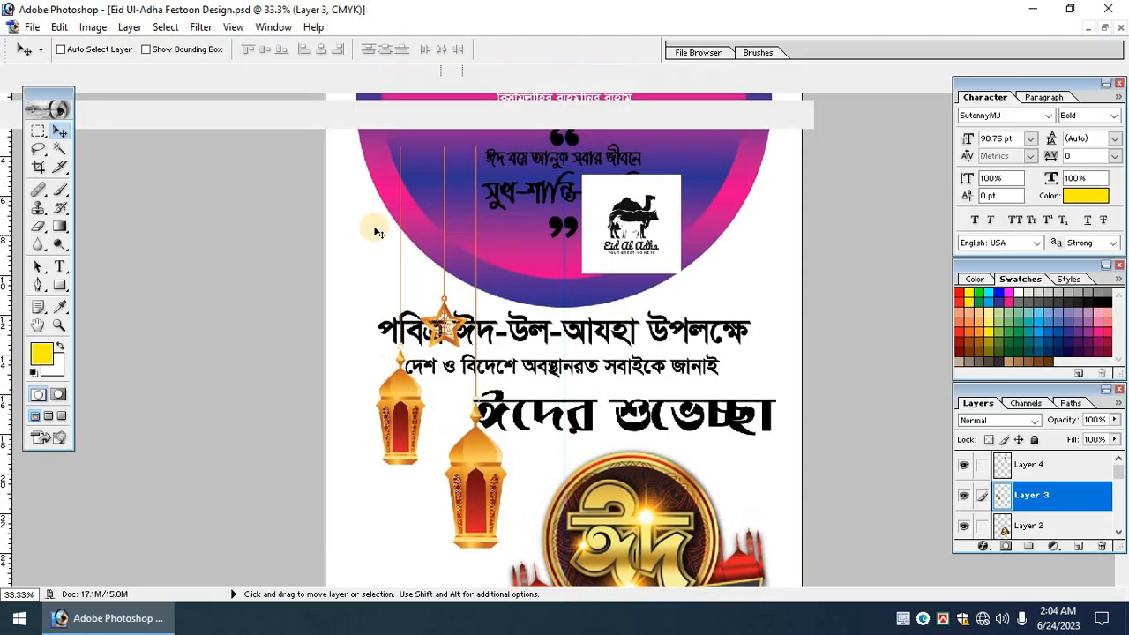
pyautogui.click(37, 132)
pyautogui.press('Tab')
pyautogui.moveTo(468, 105)
pyautogui.mouseDown()
pyautogui.moveTo(507, 271)
pyautogui.moveTo(601, 556)
pyautogui.mouseUp()
pyautogui.moveTo(554, 467); pyautogui.dragTo(559, 463)
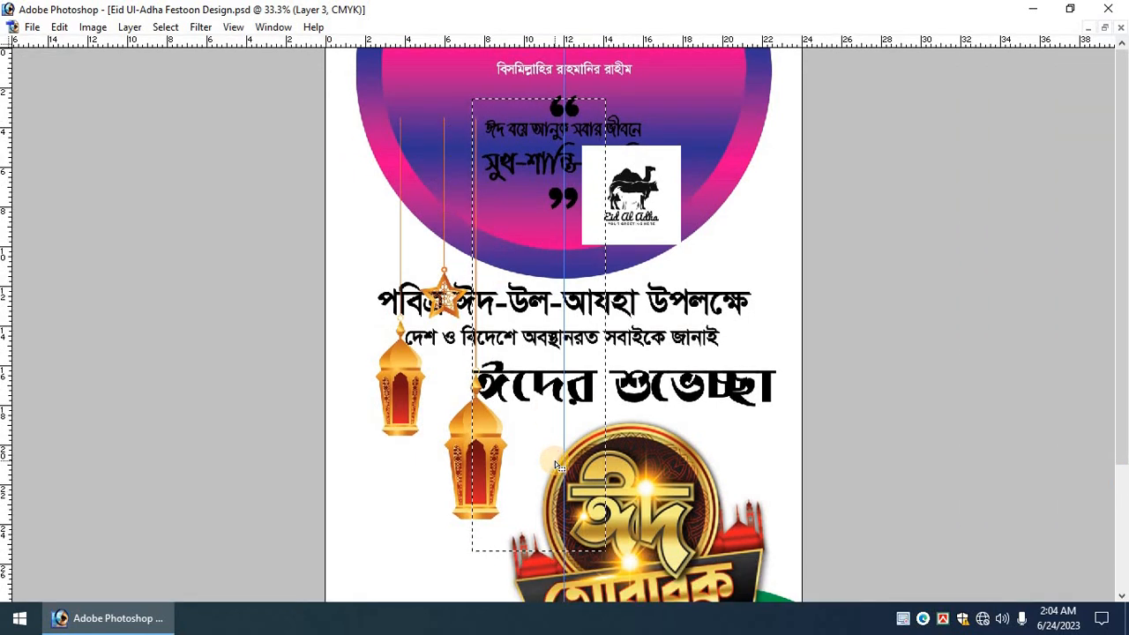
pyautogui.press('Delete')
pyautogui.hotkey('ctrl', 'd')
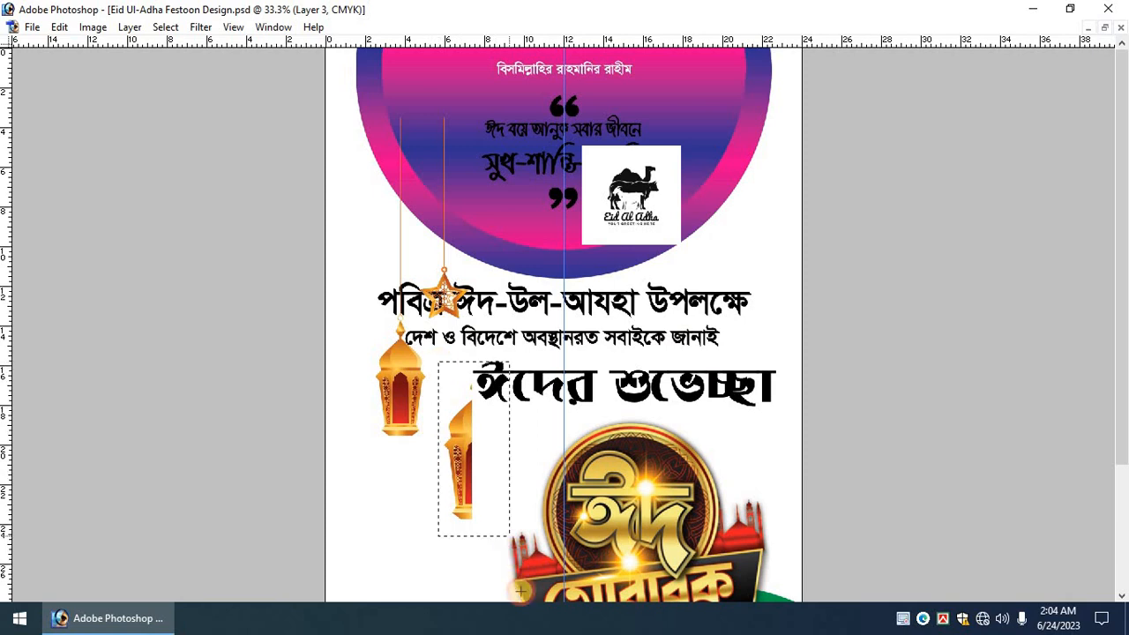
pyautogui.moveTo(521, 591); pyautogui.dragTo(521, 592)
pyautogui.moveTo(499, 526); pyautogui.dragTo(498, 514)
pyautogui.press('Delete')
pyautogui.hotkey('ctrl', 'd')
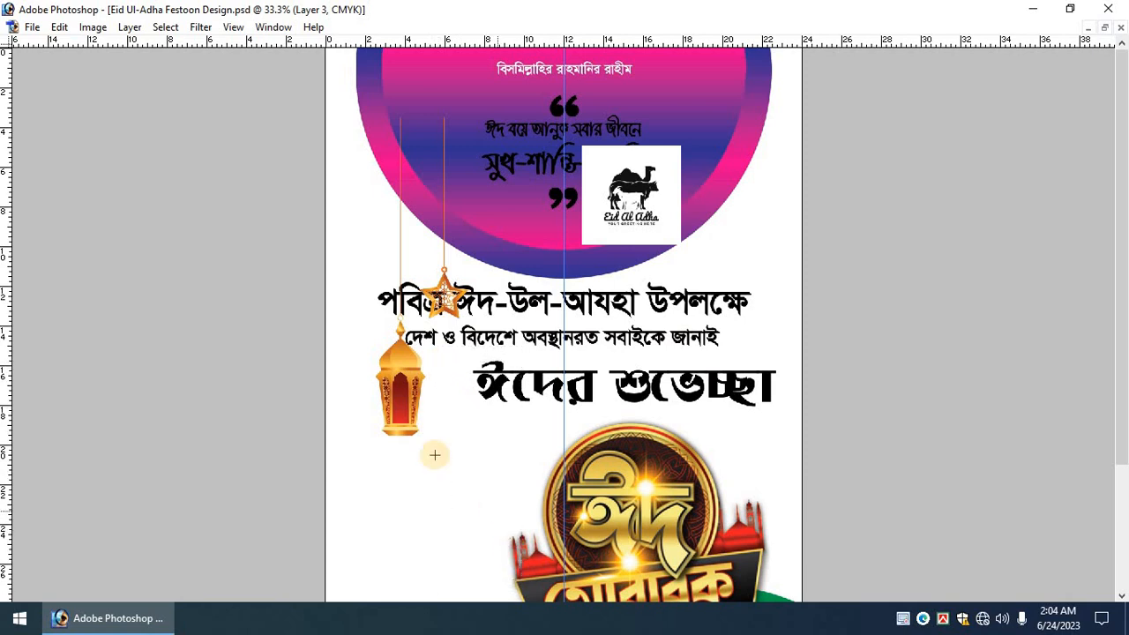
# Move the remaining lantern and star up-left to the poster's edge.
pyautogui.press('Tab')
pyautogui.press('Tab')
pyautogui.moveTo(386, 263); pyautogui.dragTo(433, 205)
pyautogui.hotkey('ctrl', '-')
pyautogui.press('Return')
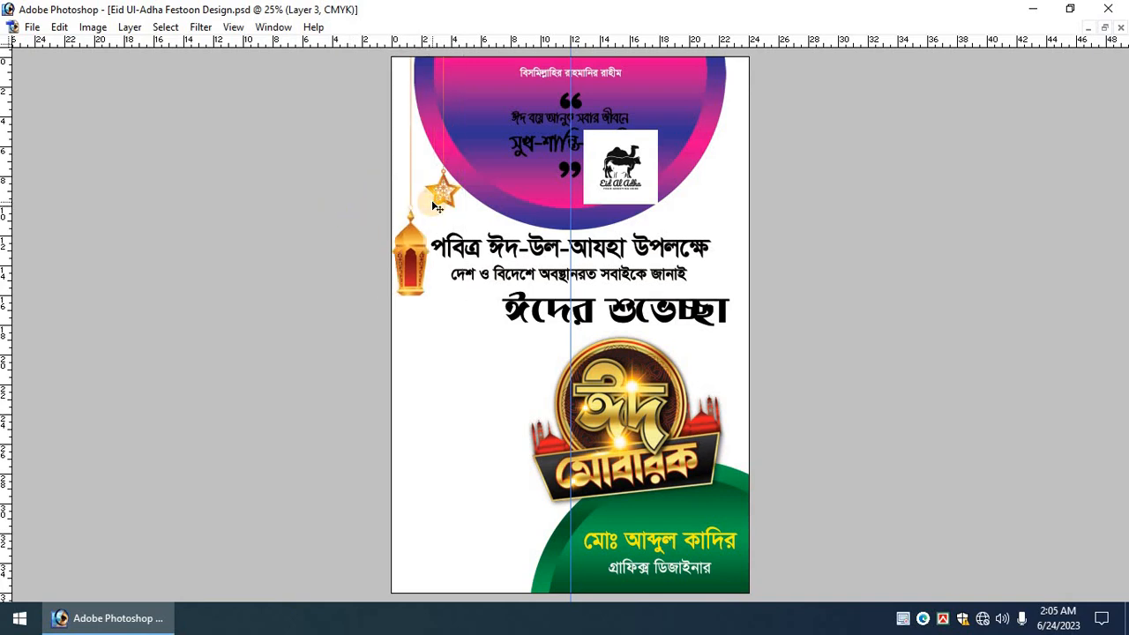
# Scale the পবিত্র ঈদ-উল-আযহা উপলক্ষে heading down slightly with Free Transform.
pyautogui.moveTo(328, 245); pyautogui.dragTo(613, 528)
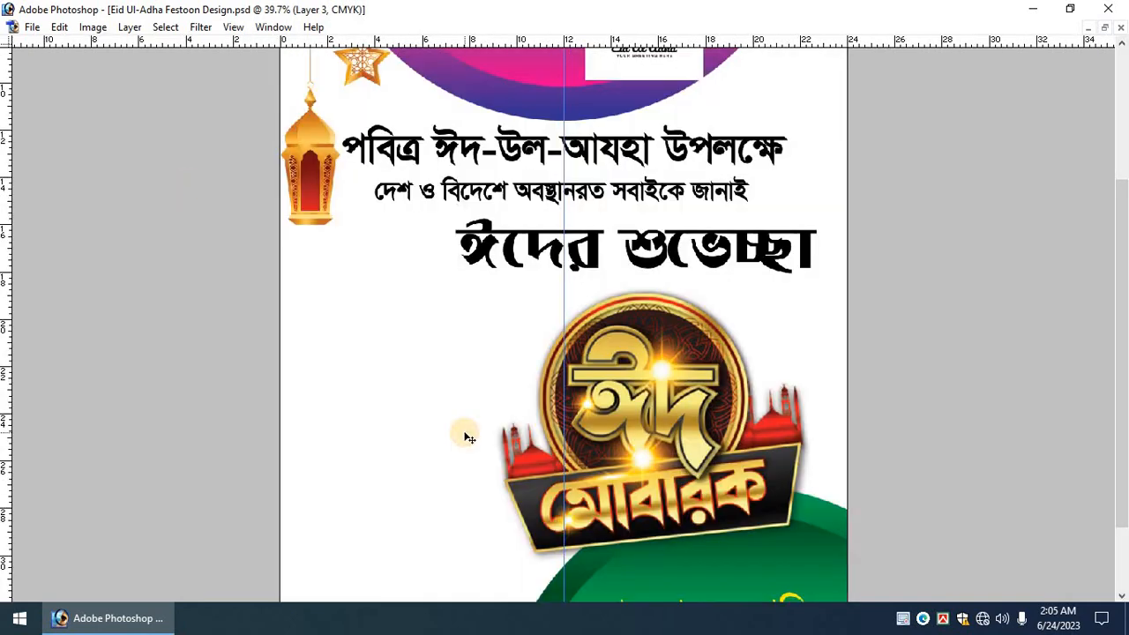
pyautogui.scroll(2, 468, 432)
pyautogui.rightClick(489, 234)
pyautogui.click(530, 243)
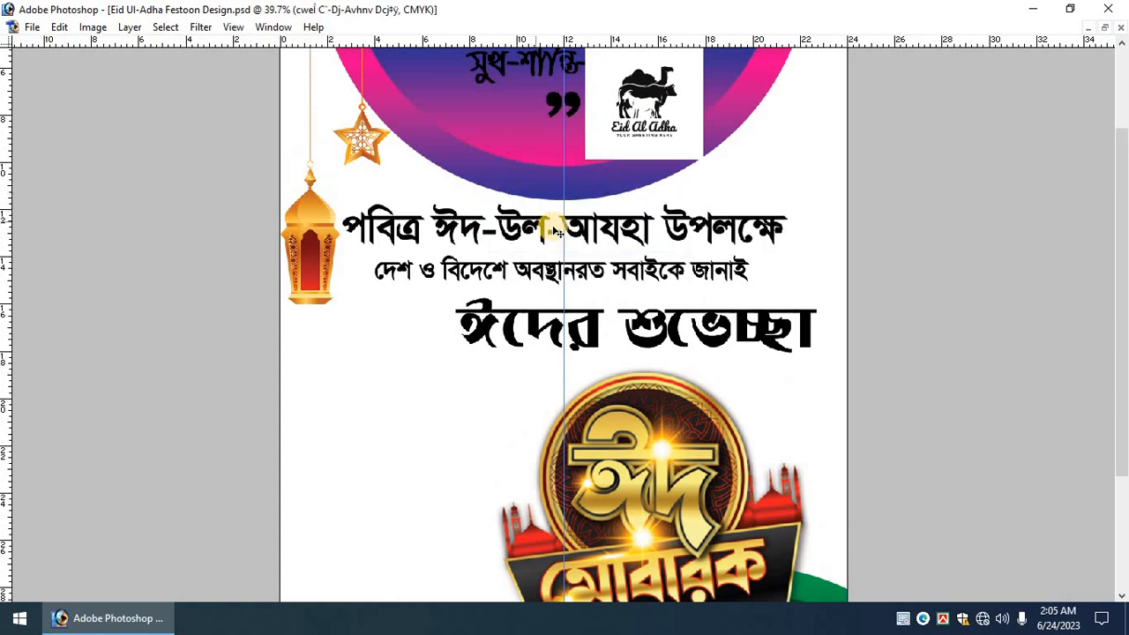
pyautogui.hotkey('ctrl', 't')
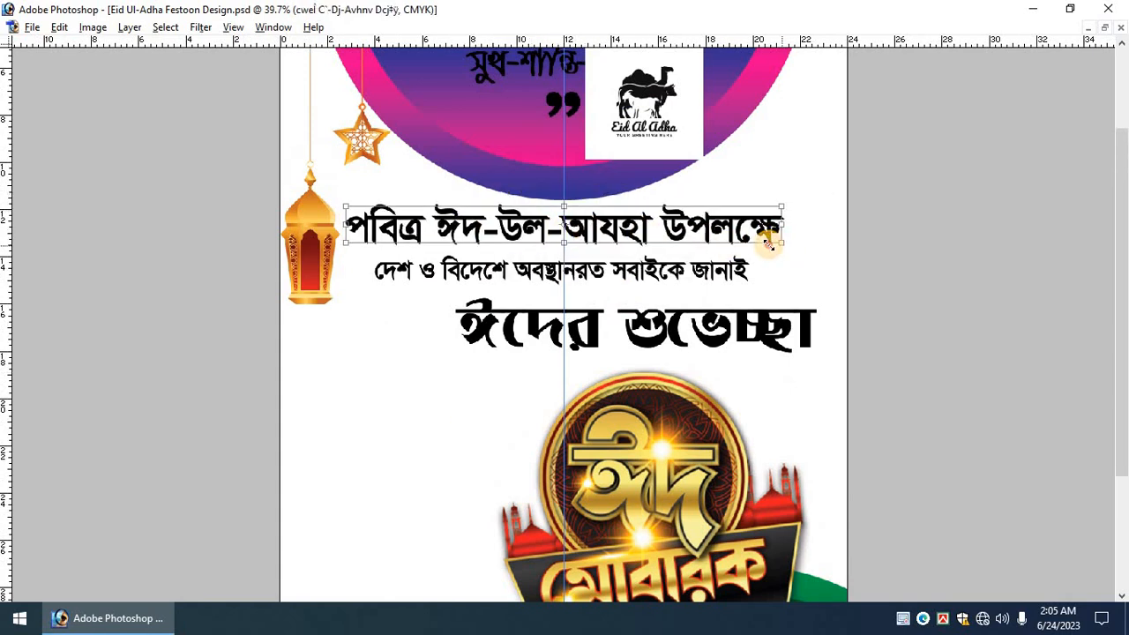
pyautogui.moveTo(781, 244); pyautogui.dragTo(768, 240)
pyautogui.press('Return')
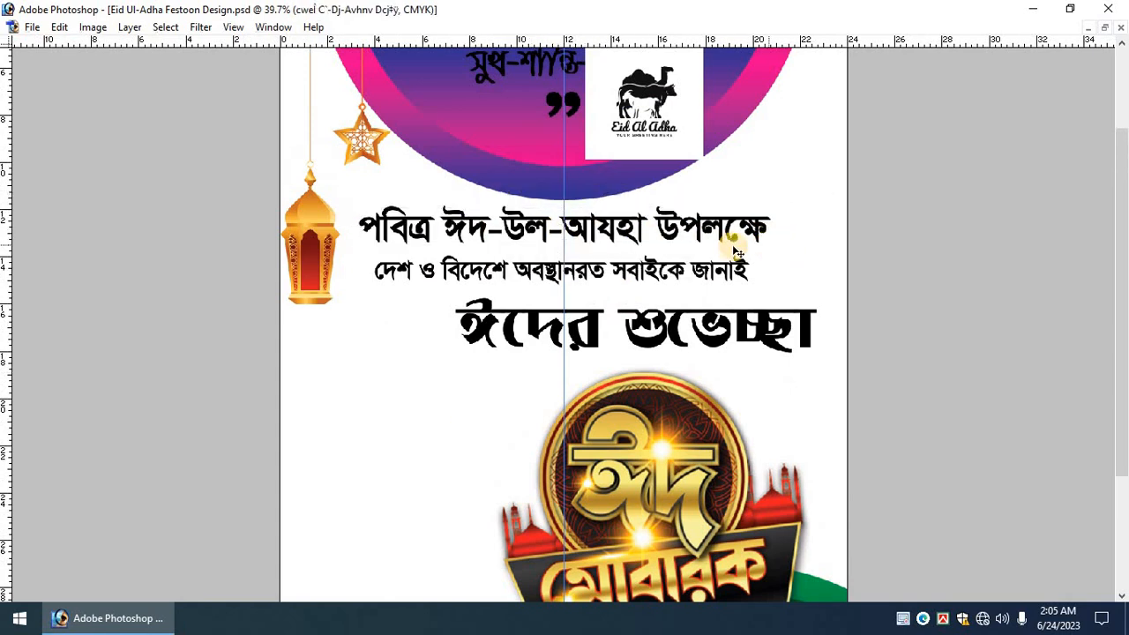
# Select the line beneath the heading and commit a Free Transform on it.
pyautogui.click(654, 268)
pyautogui.hotkey('ctrl', 't')
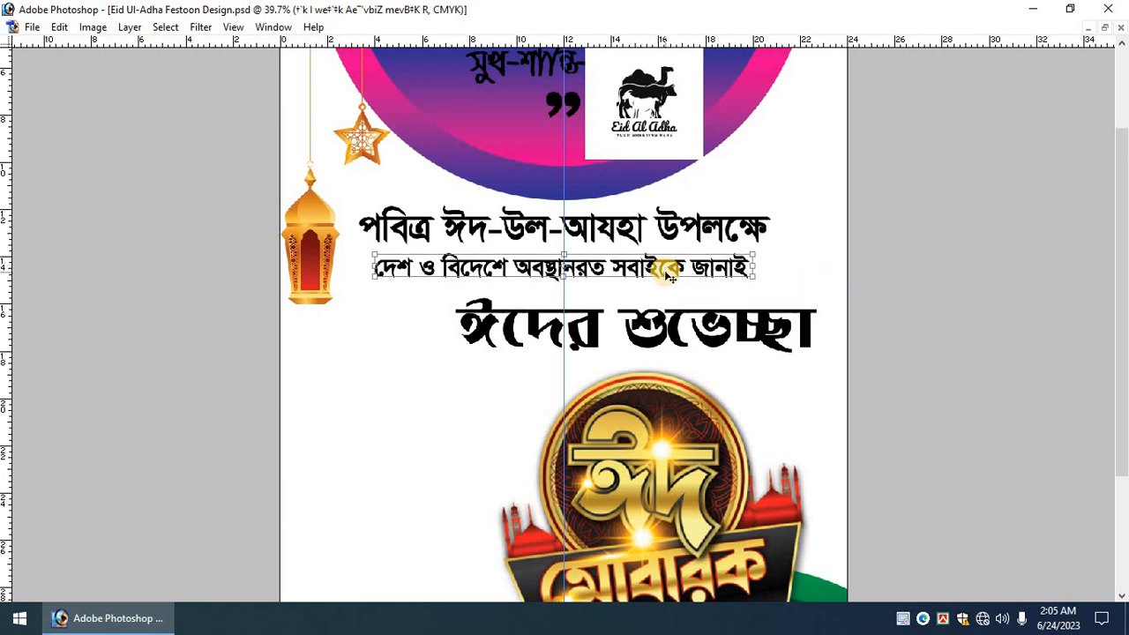
pyautogui.press('Return')
pyautogui.press('Tab')
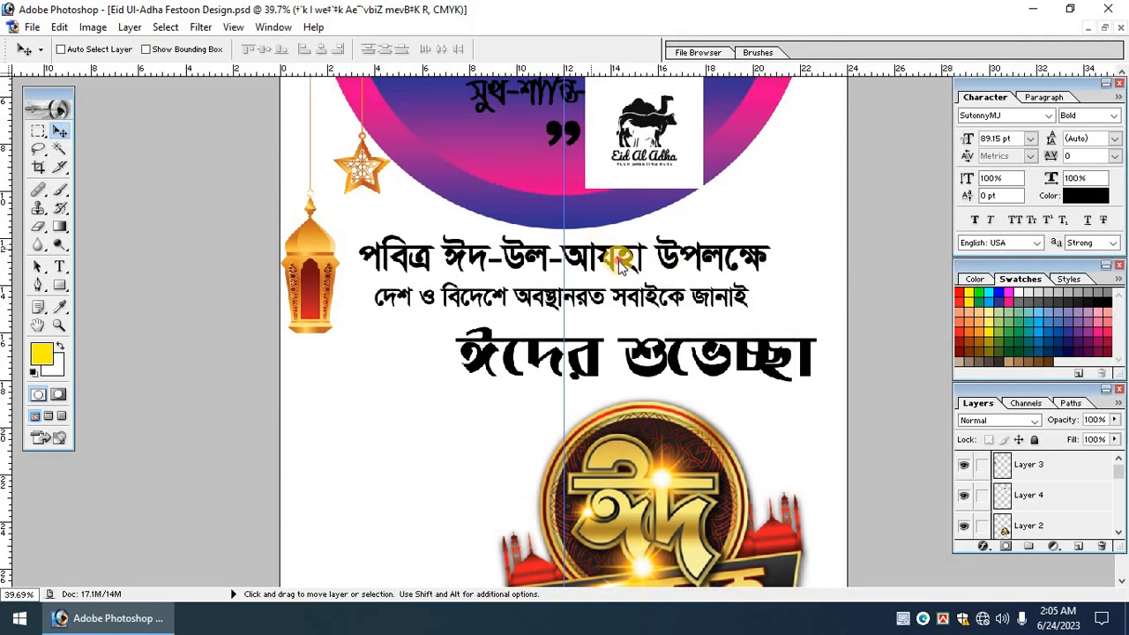
# With the first heading layer selected, set the foreground colour to dark green.
pyautogui.click(620, 266)
pyautogui.click(42, 354)
pyautogui.write('10')
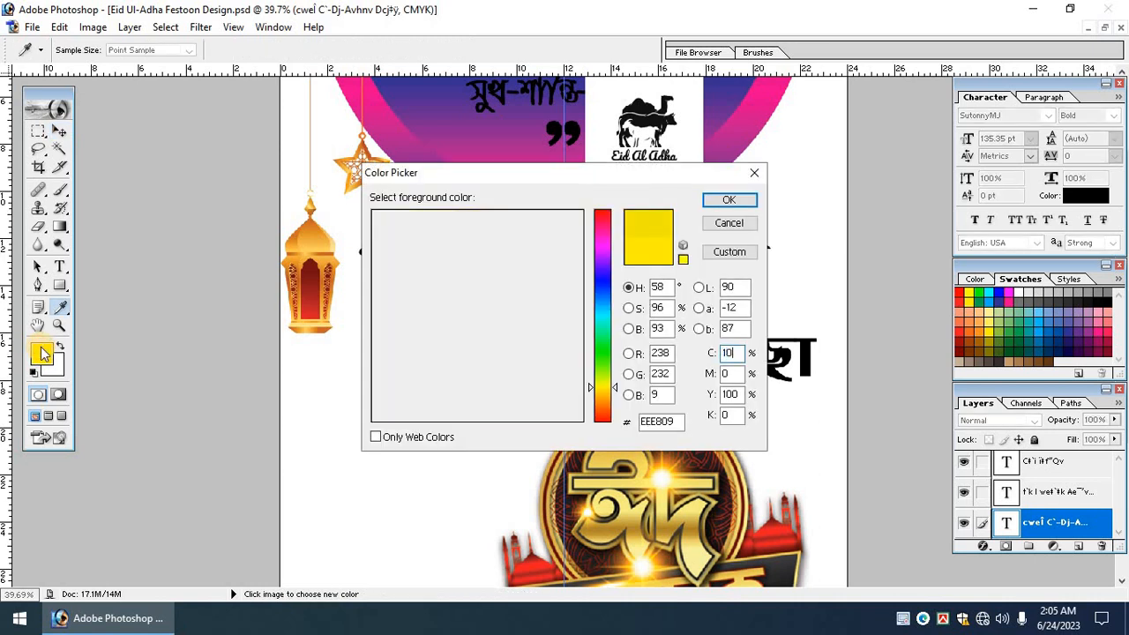
pyautogui.write('00')
pyautogui.press('Return')
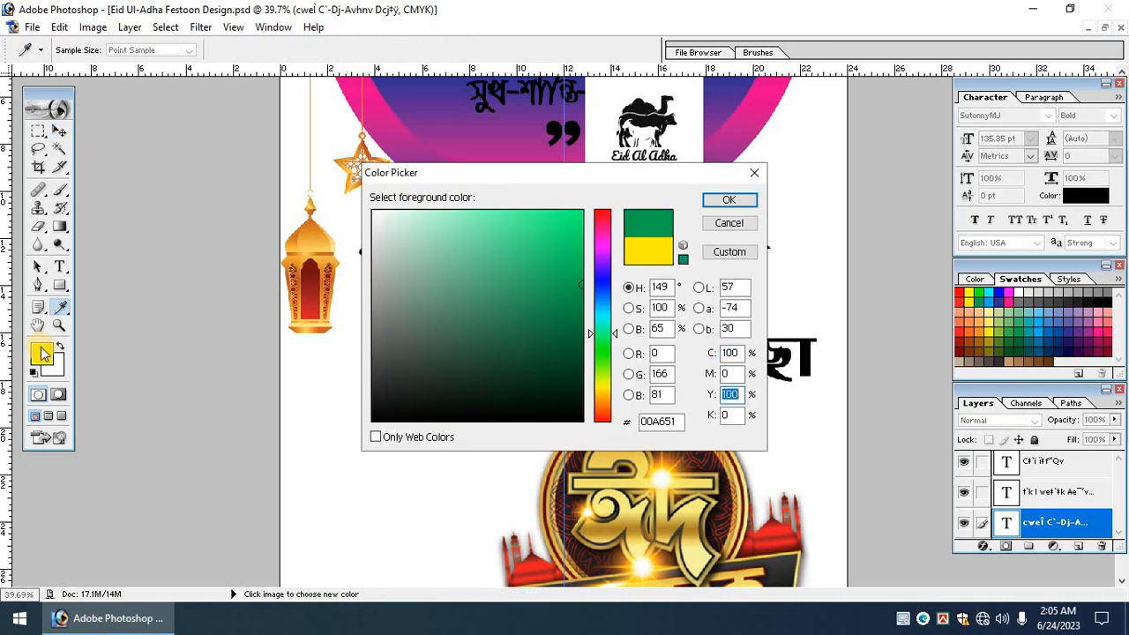
pyautogui.press('Return')
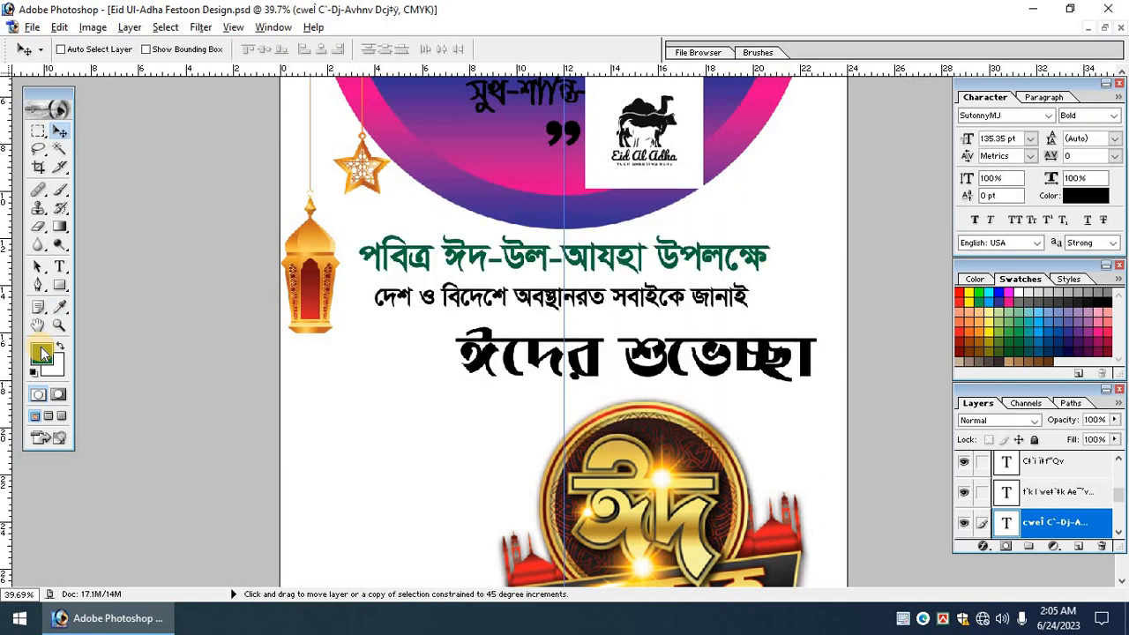
# Fill the ঈদের শুভেচ্ছা greeting with red and add a Gradient Overlay style.
pyautogui.keyDown('ctrl'); pyautogui.click(530, 359); pyautogui.keyUp('ctrl')
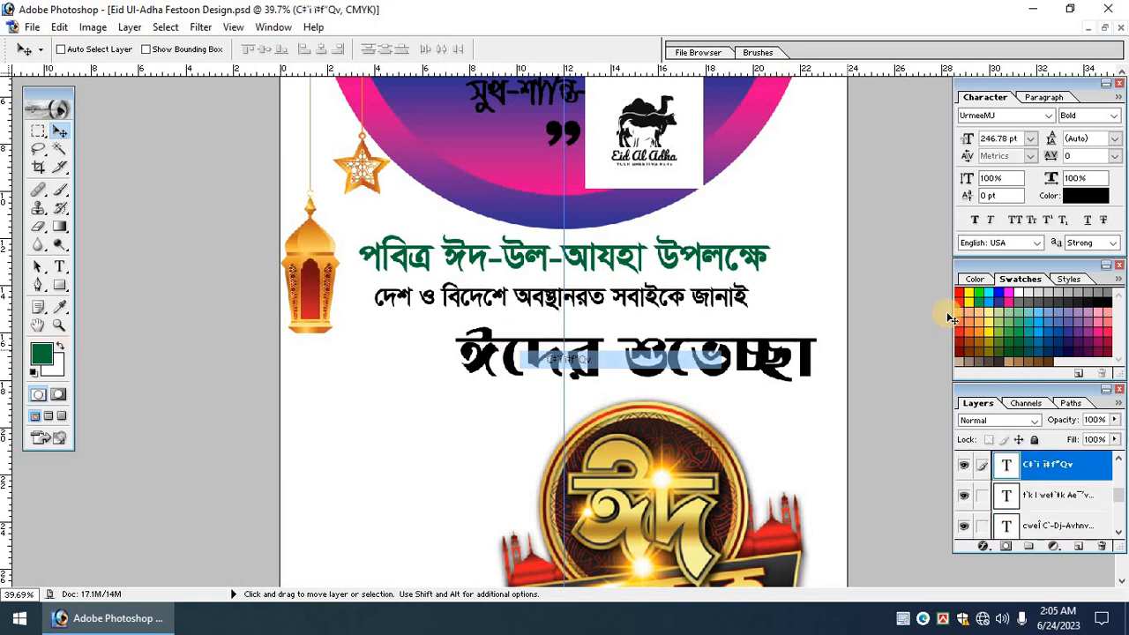
pyautogui.hotkey('alt', 'BackSpace')
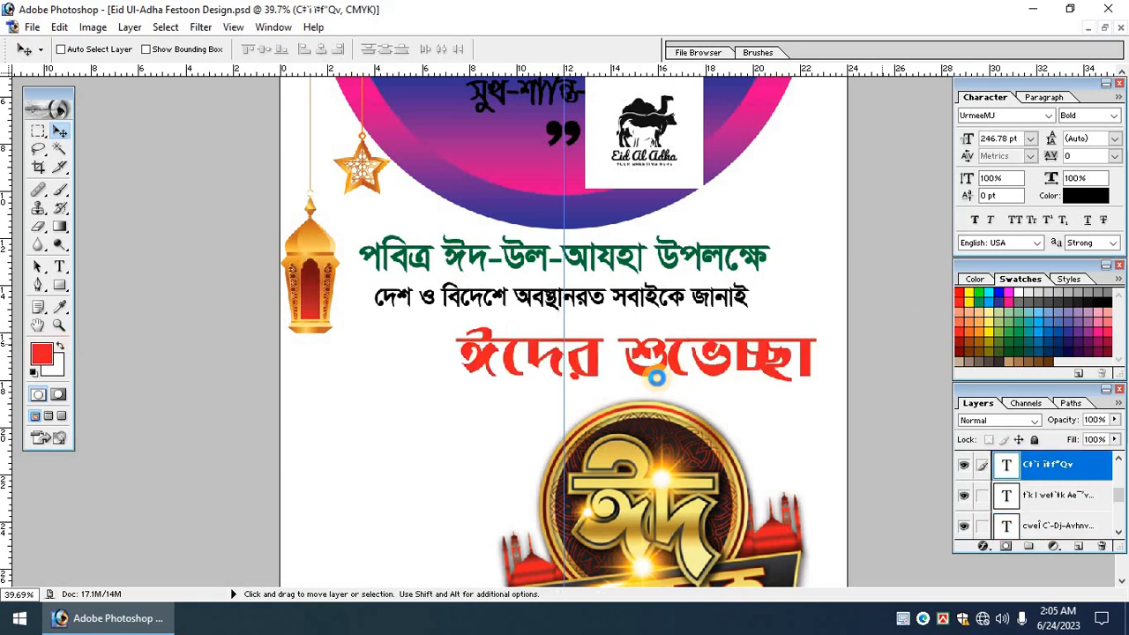
pyautogui.scroll(-2, 596, 326)
pyautogui.scroll(1, 596, 326)
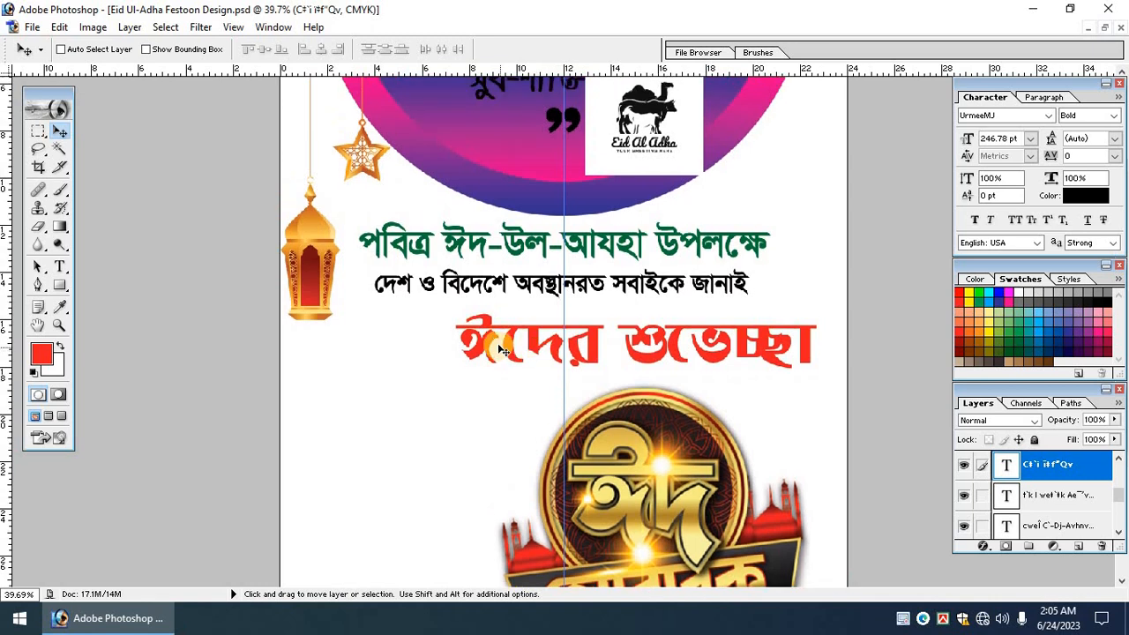
pyautogui.scroll(1, 730, 377)
pyautogui.scroll(-1, 713, 378)
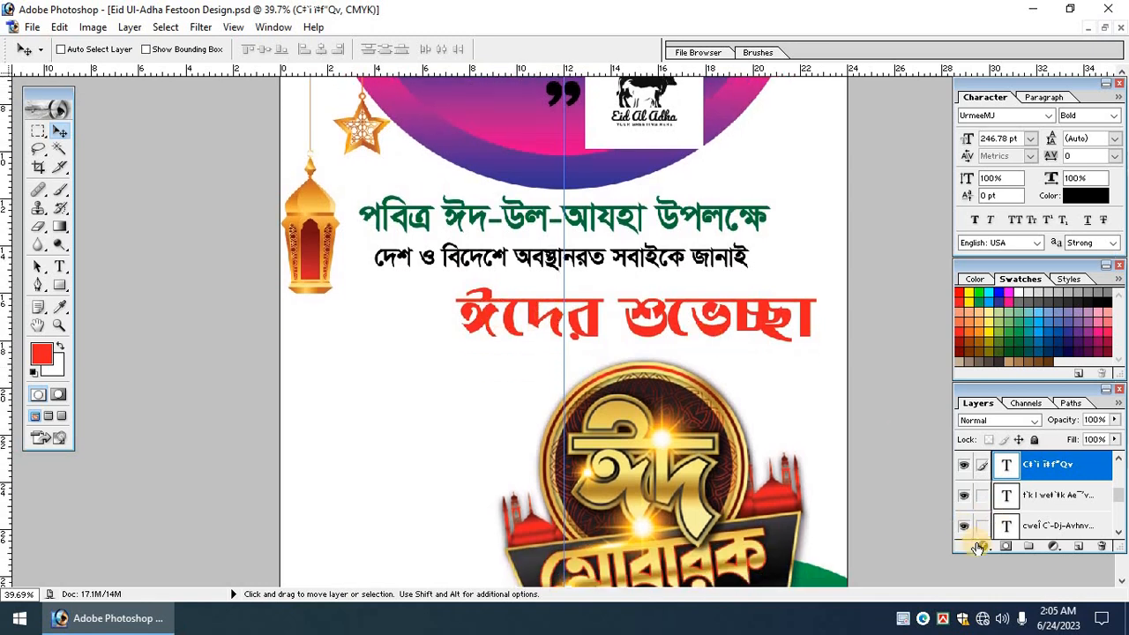
pyautogui.click(984, 546)
pyautogui.click(970, 494)
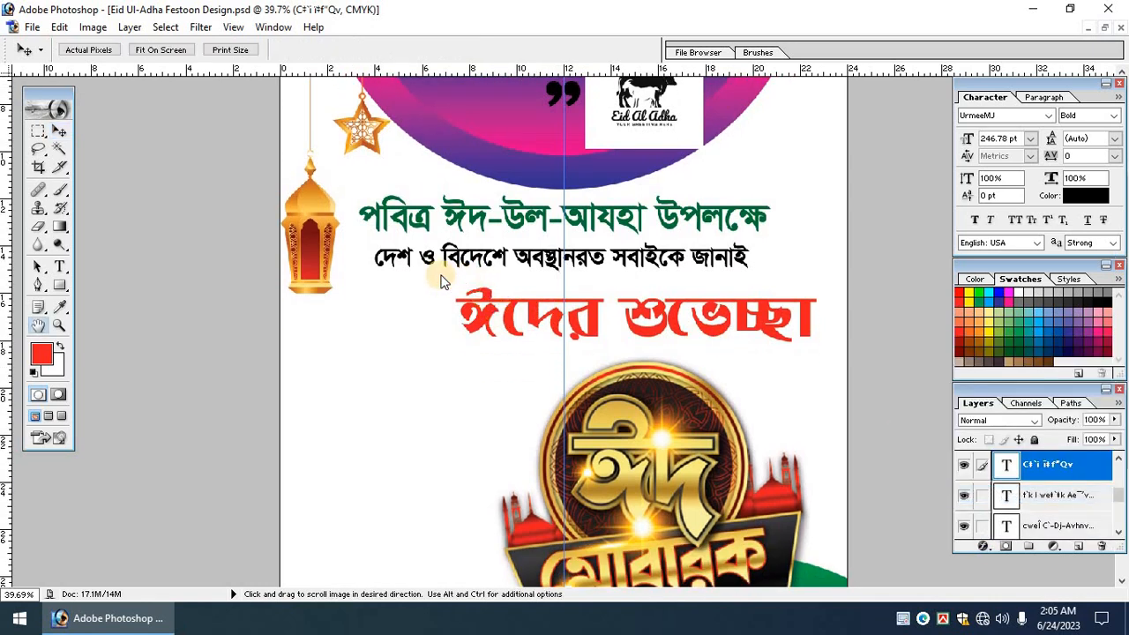
# Turn off the Gradient Overlay and add a white 10 px Stroke to the greeting.
pyautogui.moveTo(158, 97); pyautogui.dragTo(245, 81)
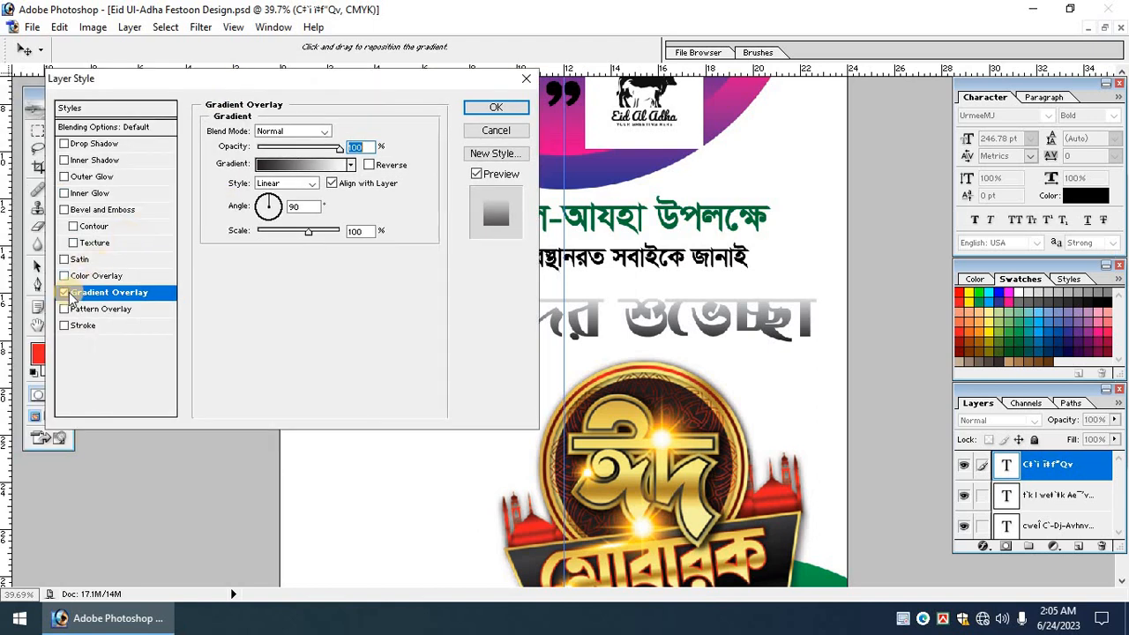
pyautogui.click(66, 293)
pyautogui.click(84, 326)
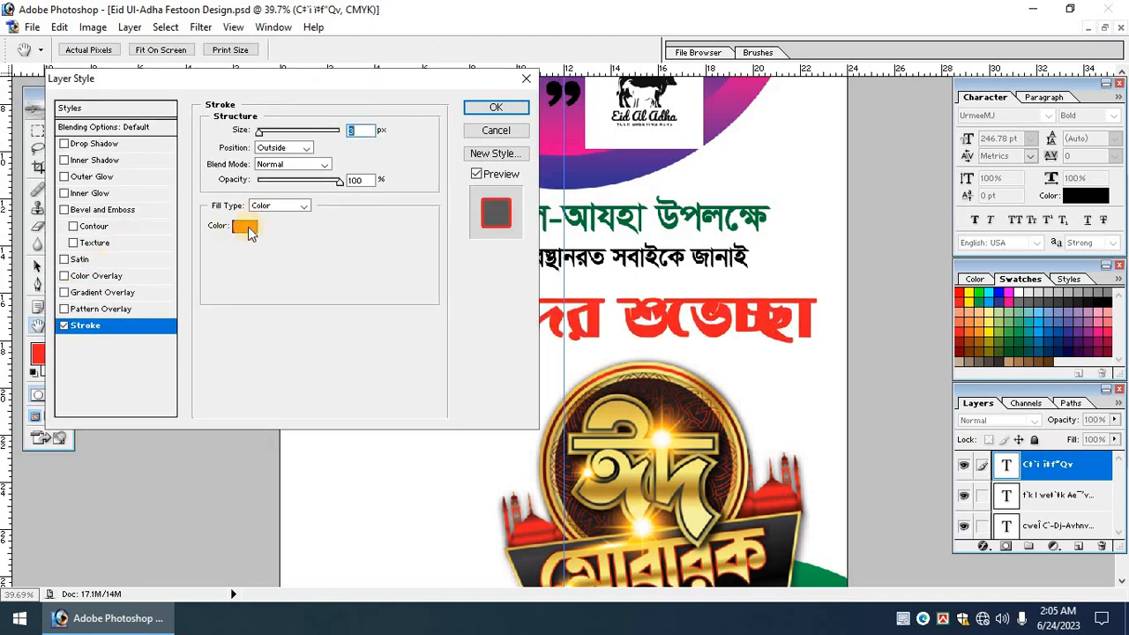
pyautogui.click(248, 228)
pyautogui.moveTo(378, 242); pyautogui.dragTo(138, 61)
pyautogui.press('Return')
pyautogui.write('10')
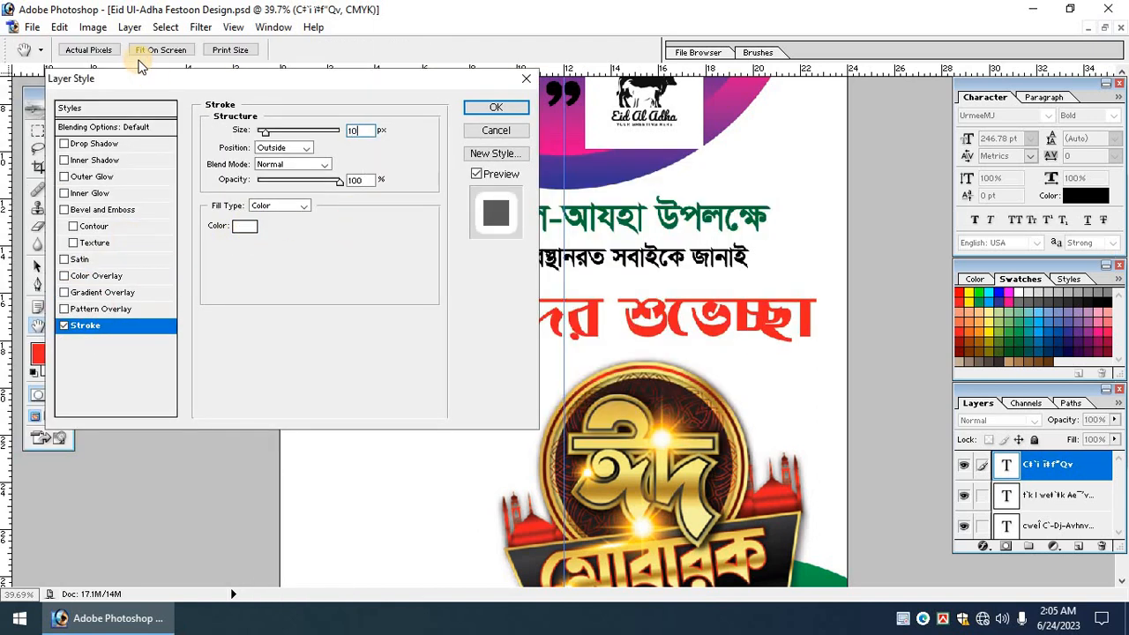
# Add a pure black Drop Shadow offset 20 px and apply the layer style.
pyautogui.click(132, 144)
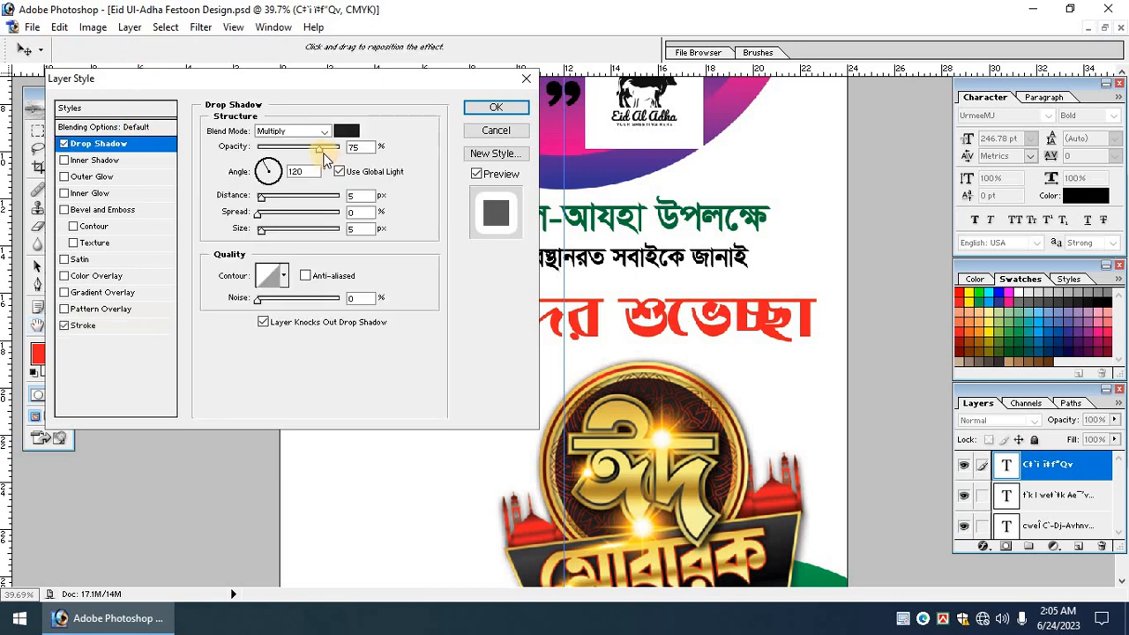
pyautogui.click(348, 131)
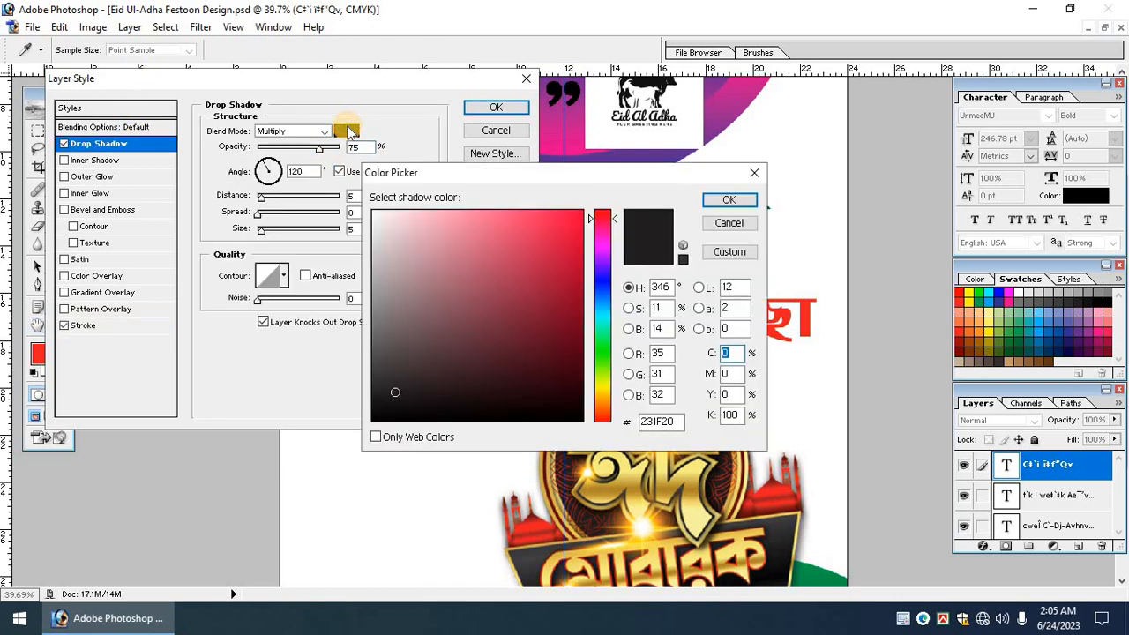
pyautogui.write('100')
pyautogui.press('Tab')
pyautogui.write('100')
pyautogui.press('Tab')
pyautogui.write('100')
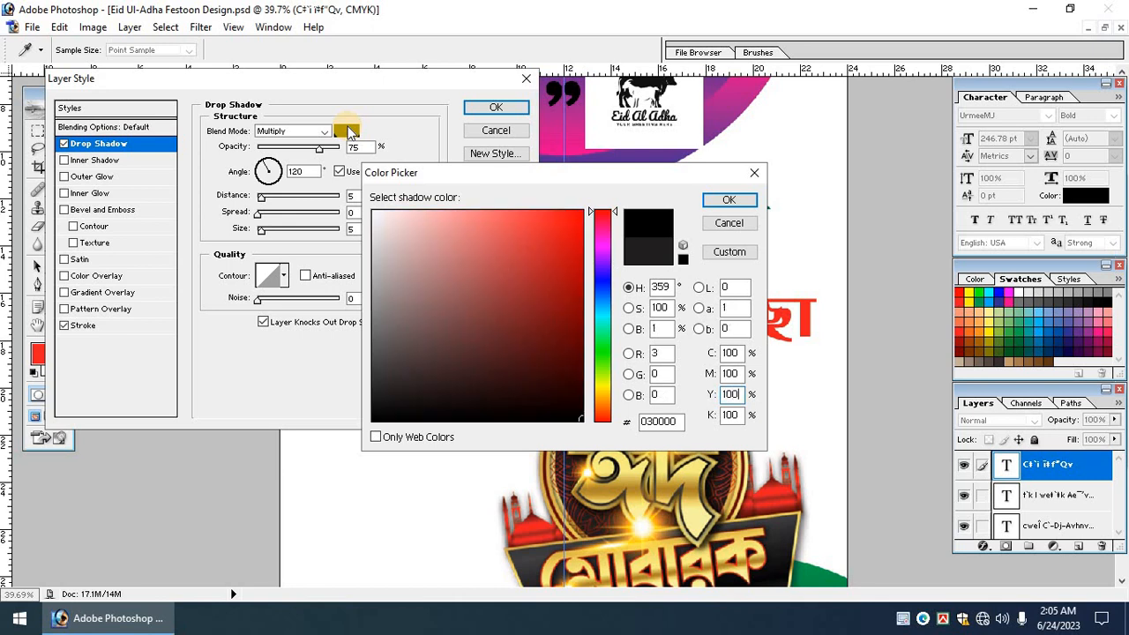
pyautogui.press('Return')
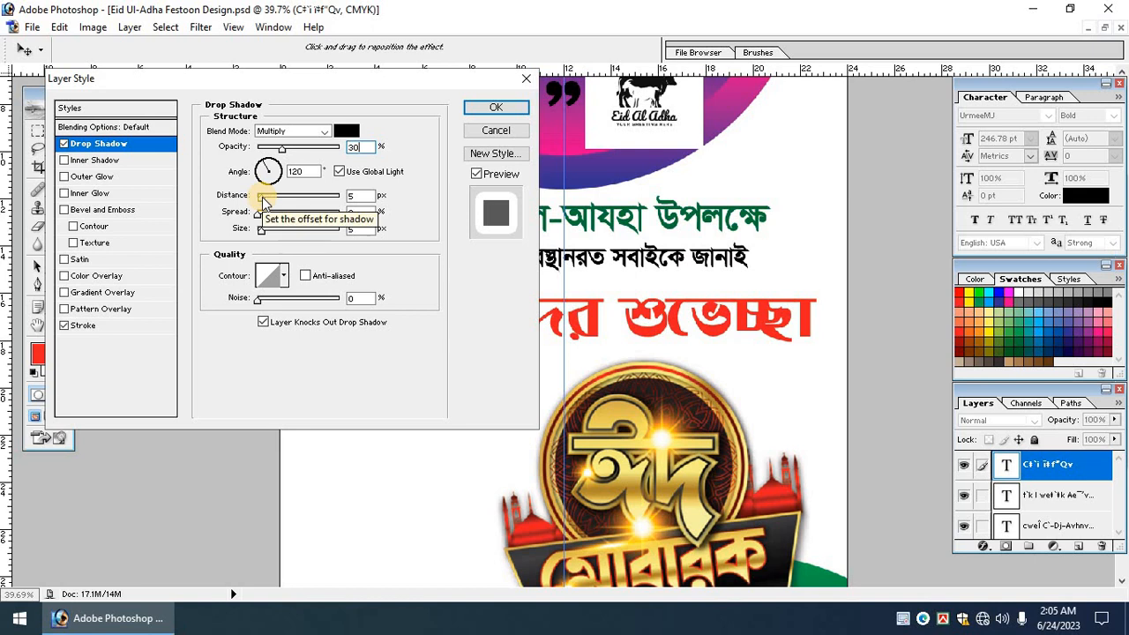
pyautogui.moveTo(267, 201); pyautogui.dragTo(276, 203)
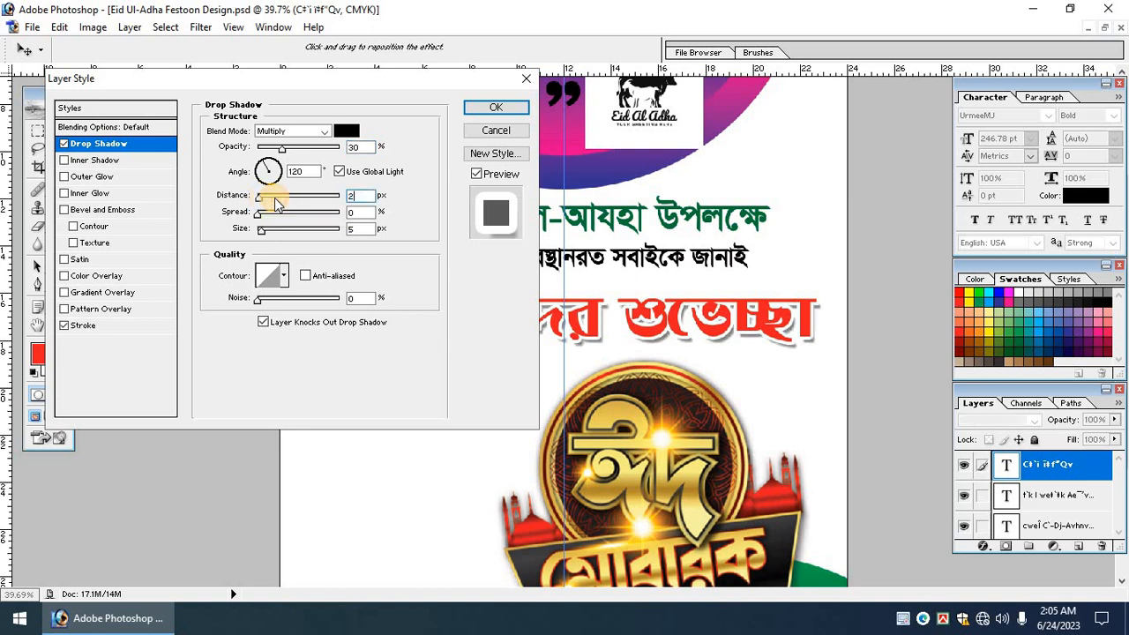
pyautogui.moveTo(277, 202); pyautogui.dragTo(285, 205)
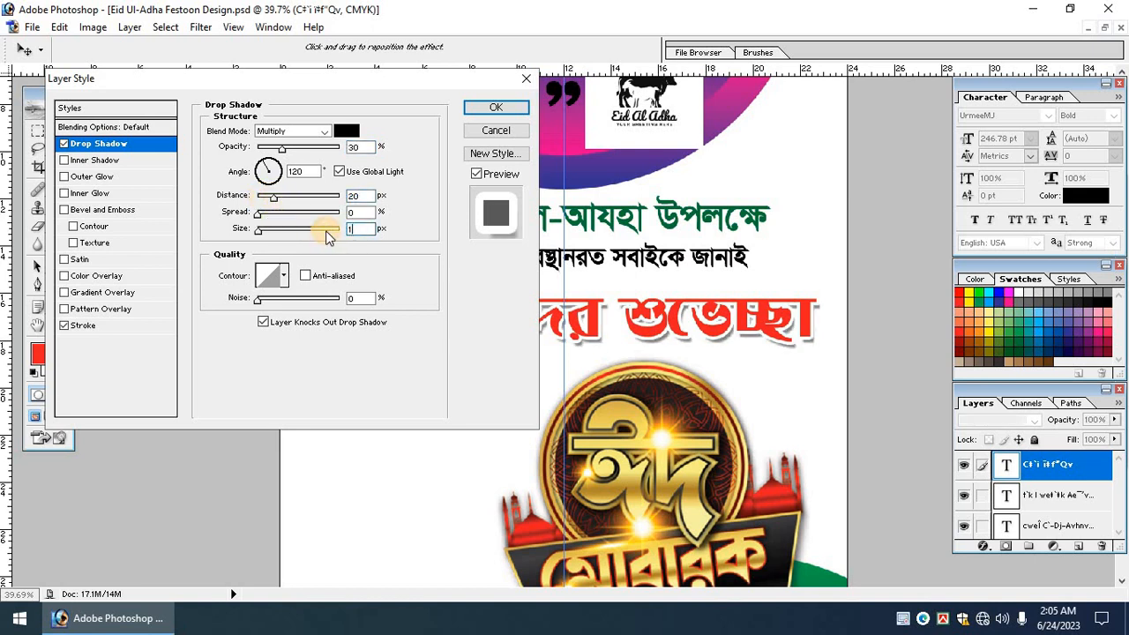
pyautogui.write('5')
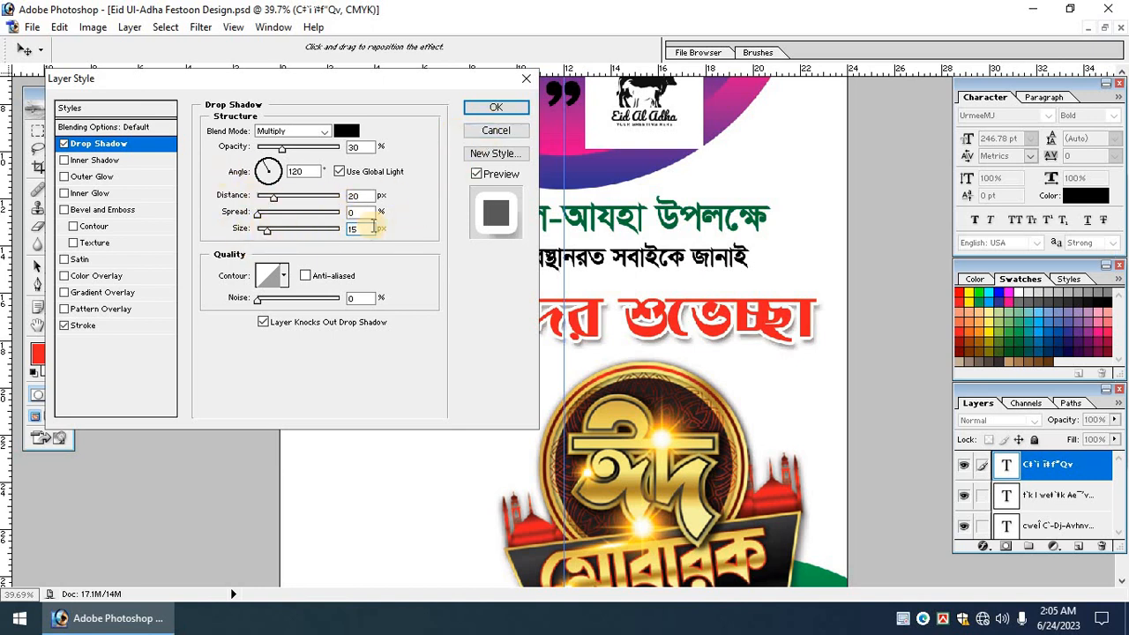
pyautogui.click(495, 111)
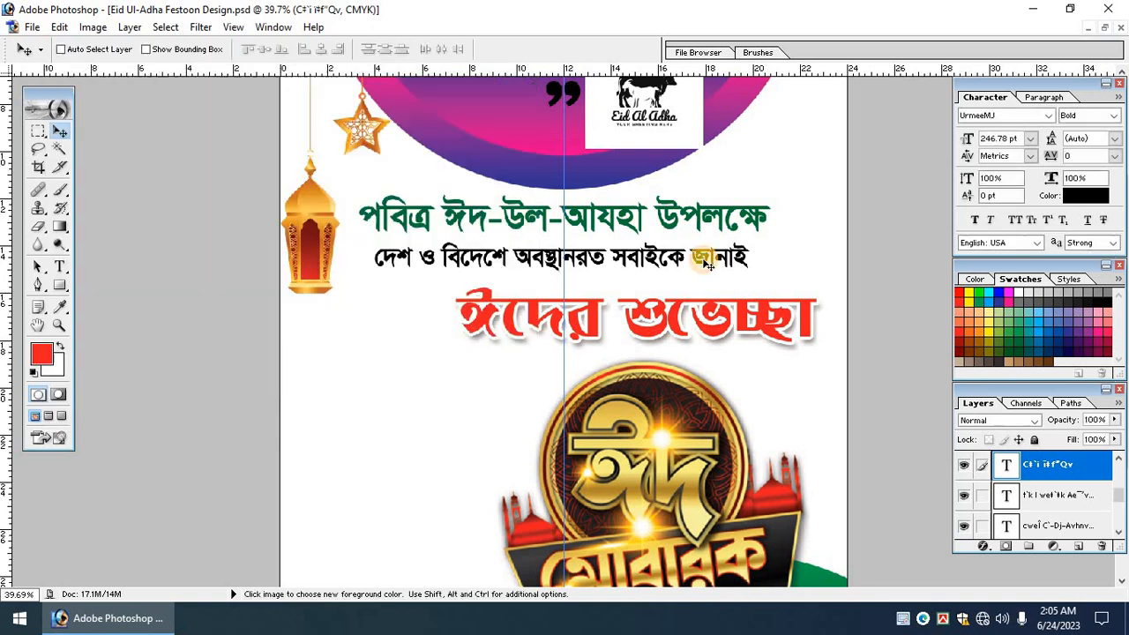
# Nudge the red ঈদের শুভেচ্ছা heading up slightly with Free Transform.
pyautogui.press('Tab')
pyautogui.hotkey('ctrl', 't')
pyautogui.moveTo(729, 290); pyautogui.dragTo(728, 284)
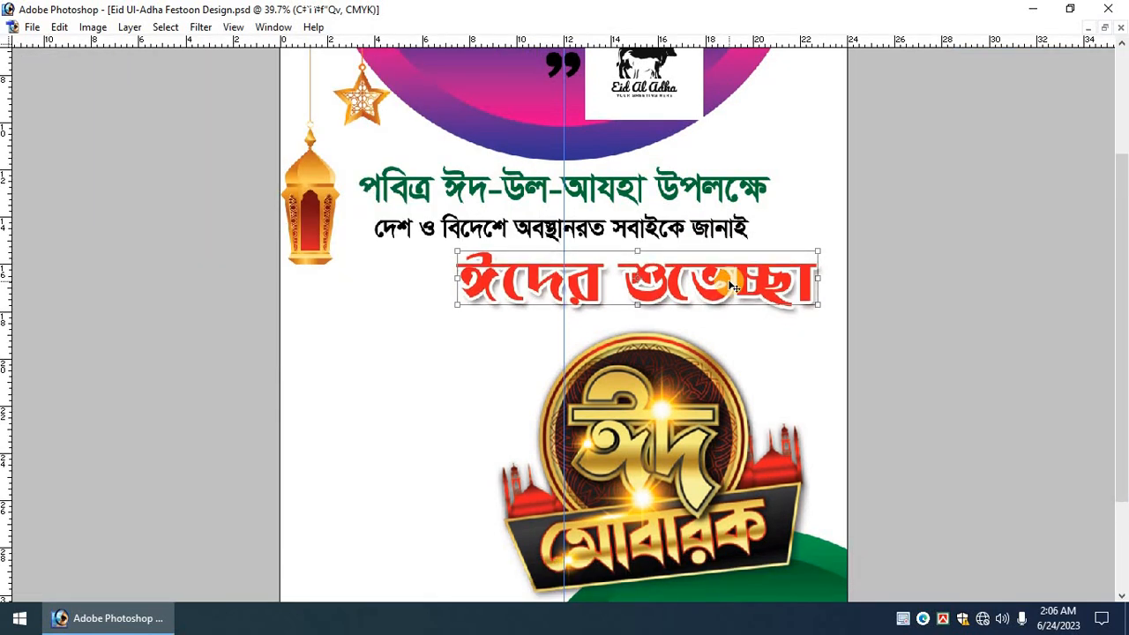
pyautogui.press('Return')
# Select the Eid Mubarak logo layer, commit a transform, and fit the poster on screen.
pyautogui.scroll(-5, 642, 444)
pyautogui.keyDown('ctrl'); pyautogui.click(659, 438); pyautogui.keyUp('ctrl')
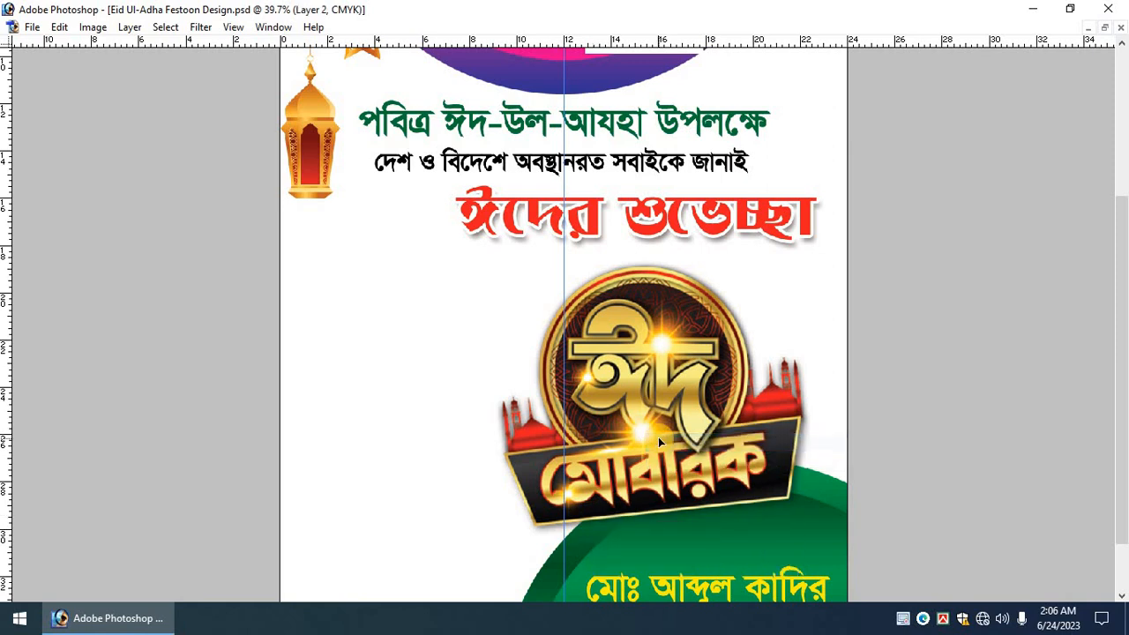
pyautogui.hotkey('ctrl', 't')
pyautogui.press('Return')
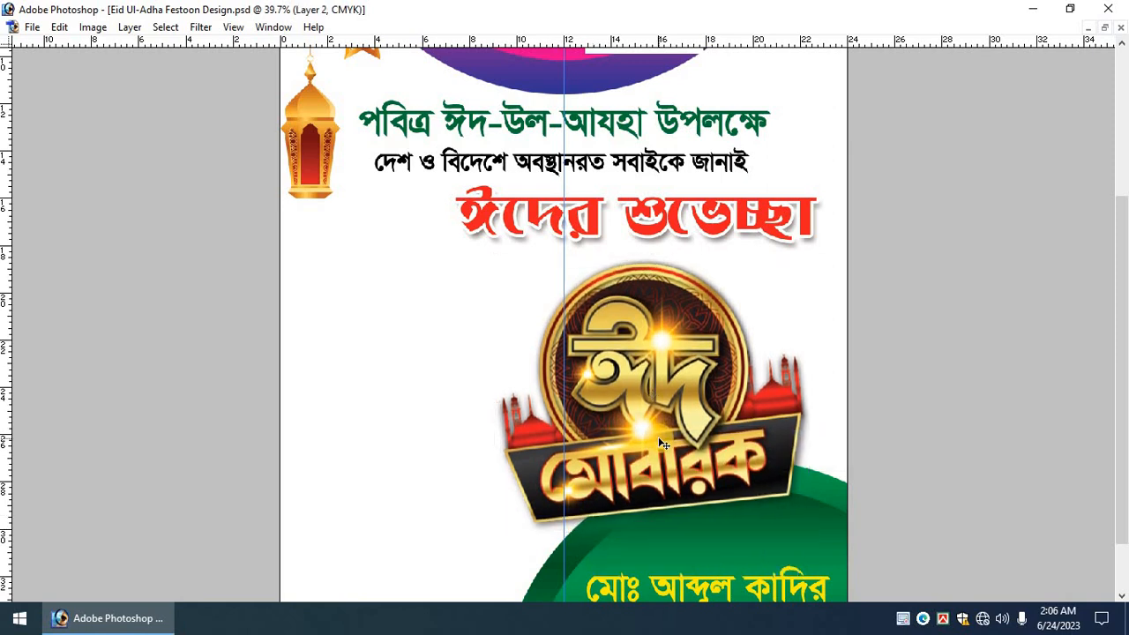
pyautogui.hotkey('ctrl', '0')
pyautogui.press('Tab')
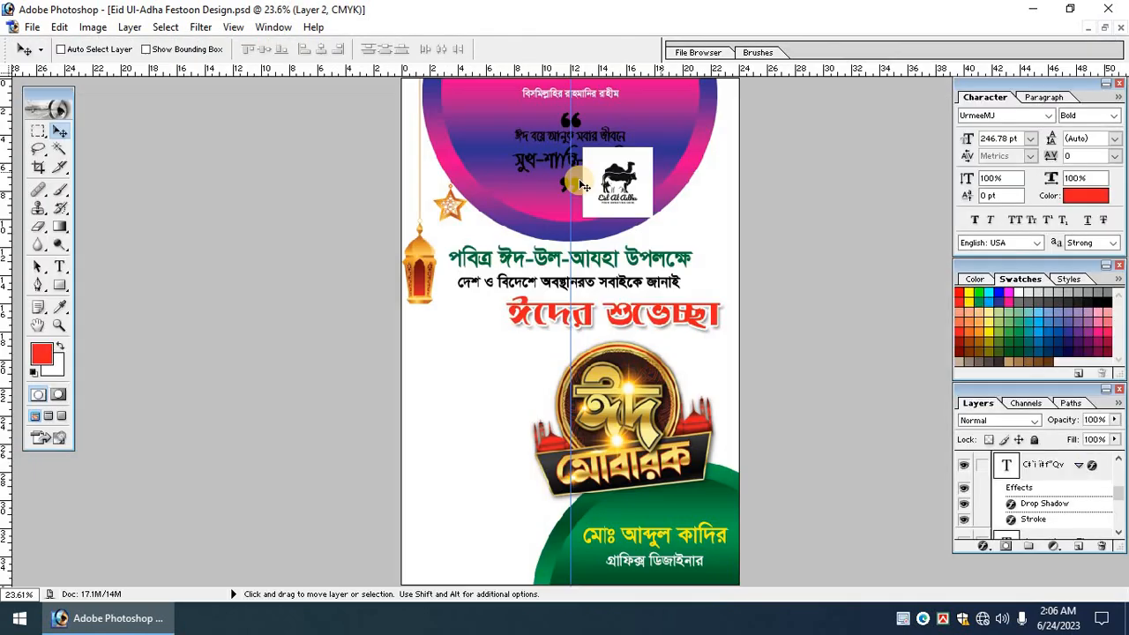
pyautogui.moveTo(437, 121); pyautogui.dragTo(939, 295)
pyautogui.scroll(4, 561, 339)
pyautogui.press('Tab')
# Pick the camel logo's Layer 4 and drag it right to the semicircle's edge.
pyautogui.rightClick(659, 297)
pyautogui.click(710, 309)
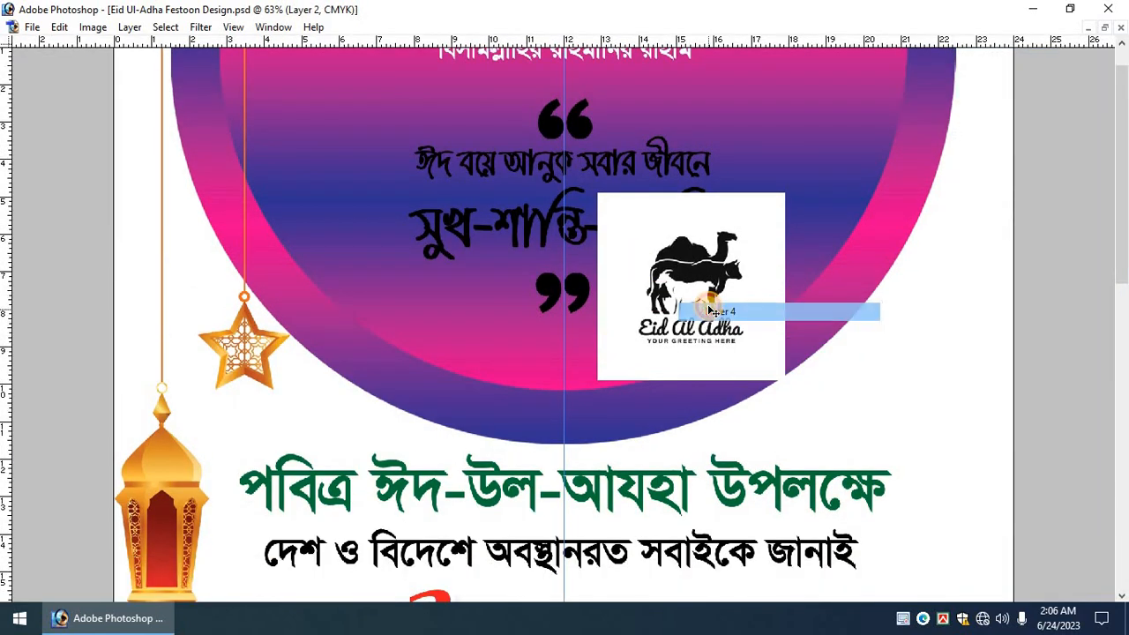
pyautogui.moveTo(708, 292); pyautogui.dragTo(907, 294)
pyautogui.scroll(2, 633, 292)
pyautogui.press('Tab')
# Select the quote mark layer, step back once, then select the quoted greeting text layer.
pyautogui.rightClick(589, 195)
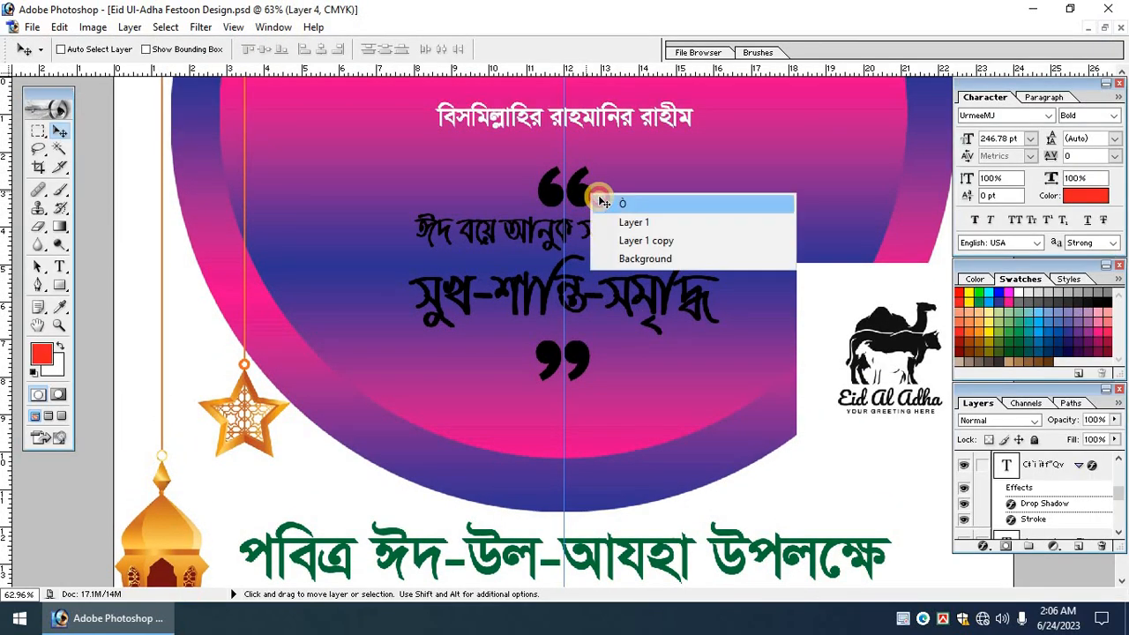
pyautogui.click(605, 200)
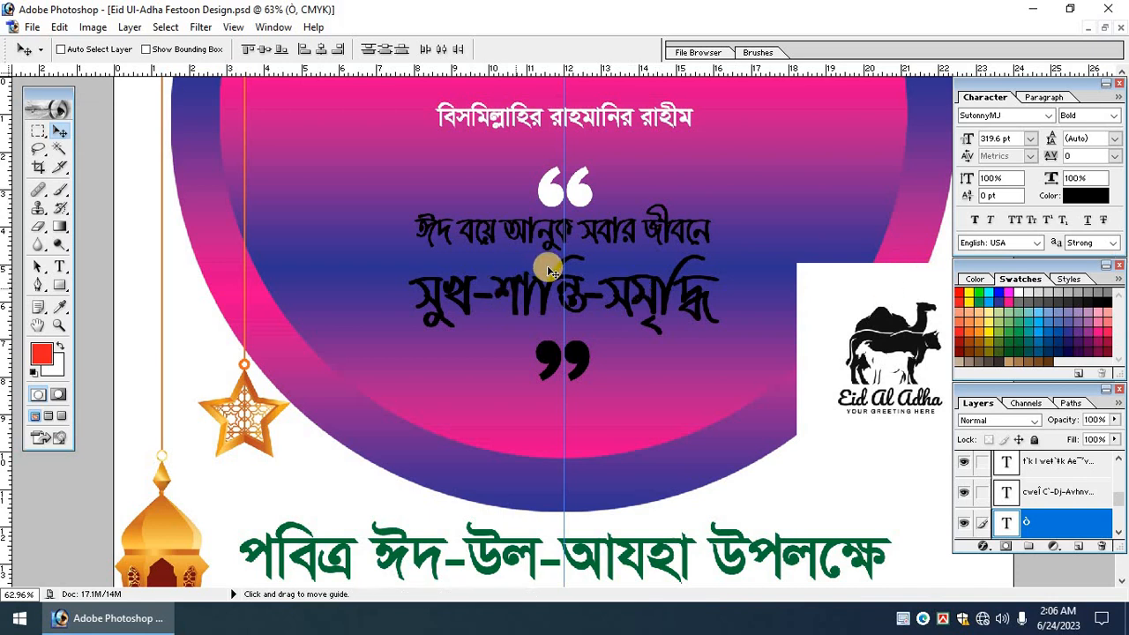
pyautogui.hotkey('ctrl', 'alt', 'z')
pyautogui.rightClick(581, 283)
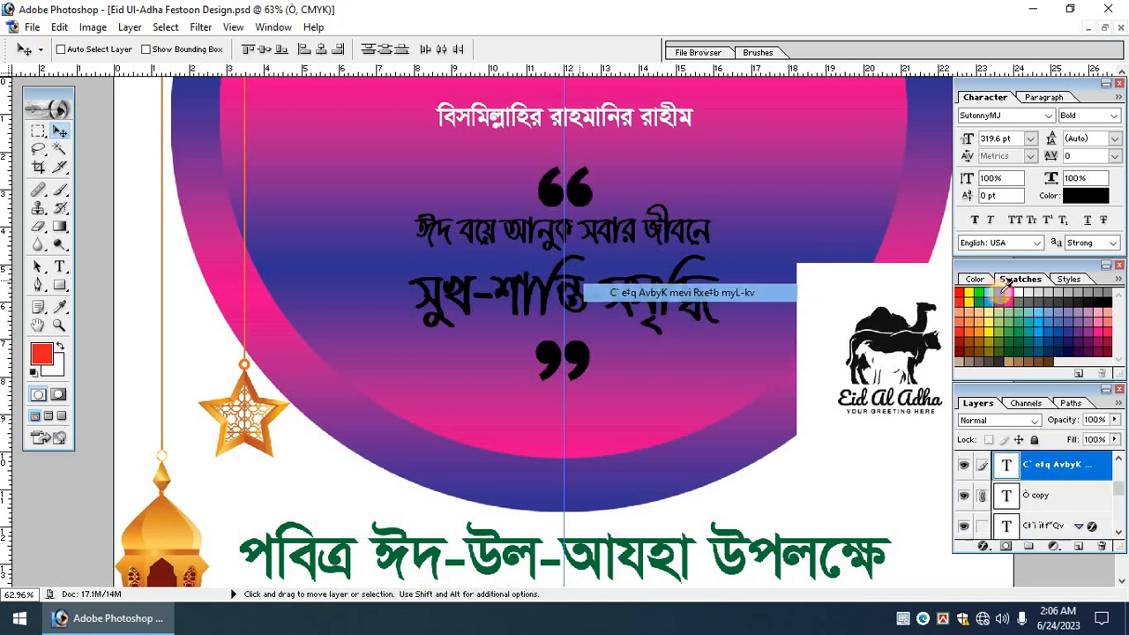
pyautogui.click(609, 291)
# Fill the quoted greeting lines with the yellow foreground colour.
pyautogui.hotkey('alt', 'BackSpace')
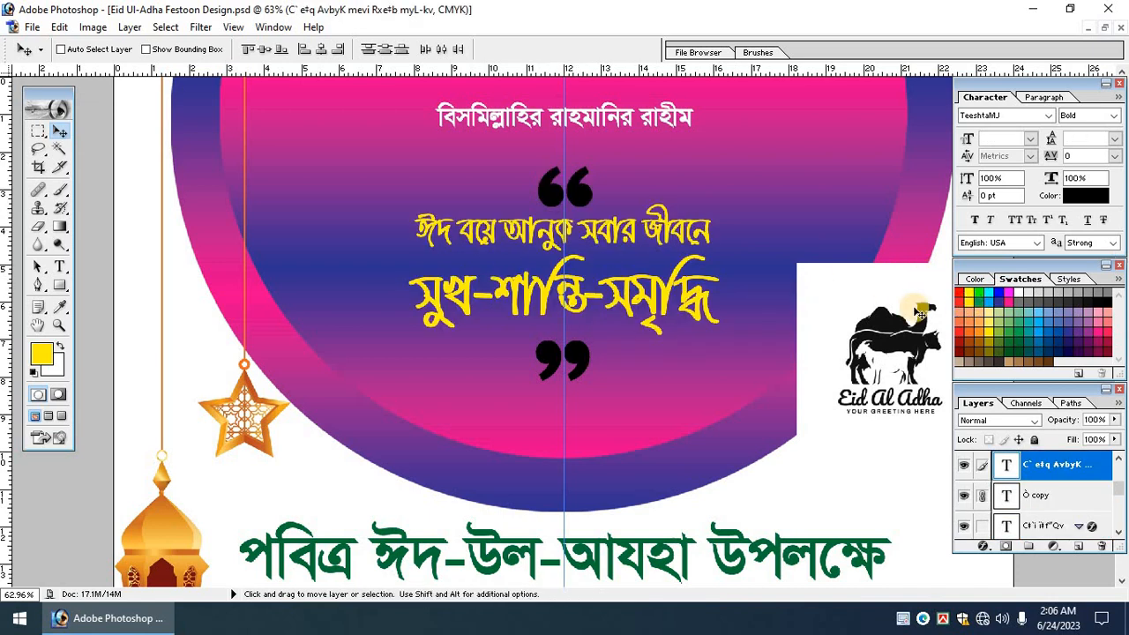
pyautogui.hotkey('ctrl', 't')
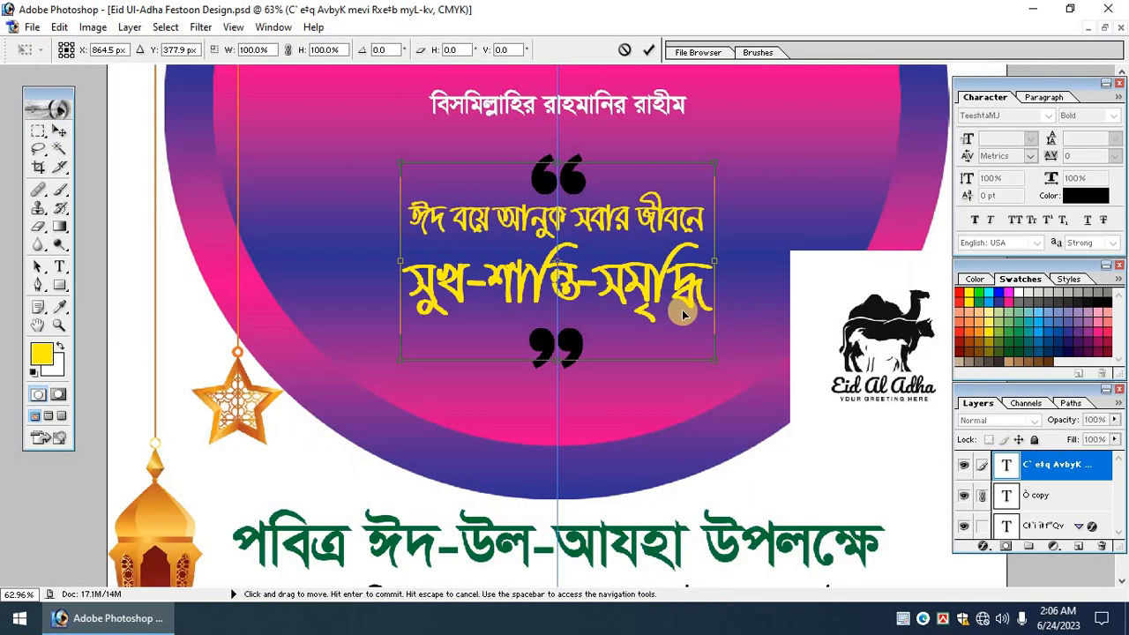
pyautogui.press('Return')
pyautogui.hotkey('ctrl', 'r')
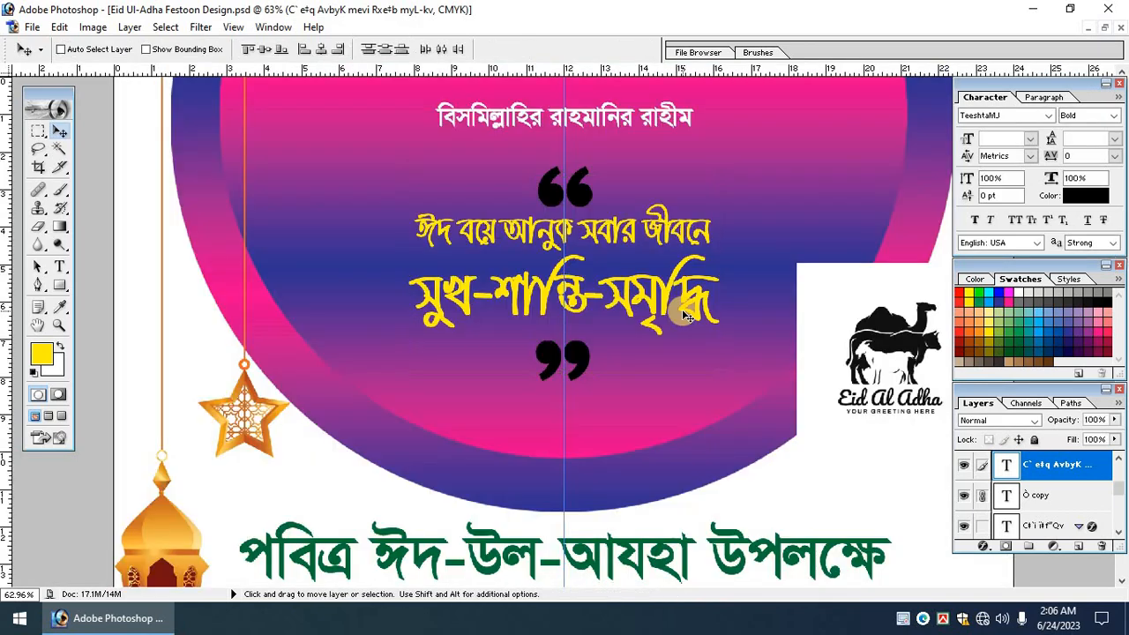
# Add a thick pure black Stroke outline to the greeting text.
pyautogui.click(982, 547)
pyautogui.click(891, 532)
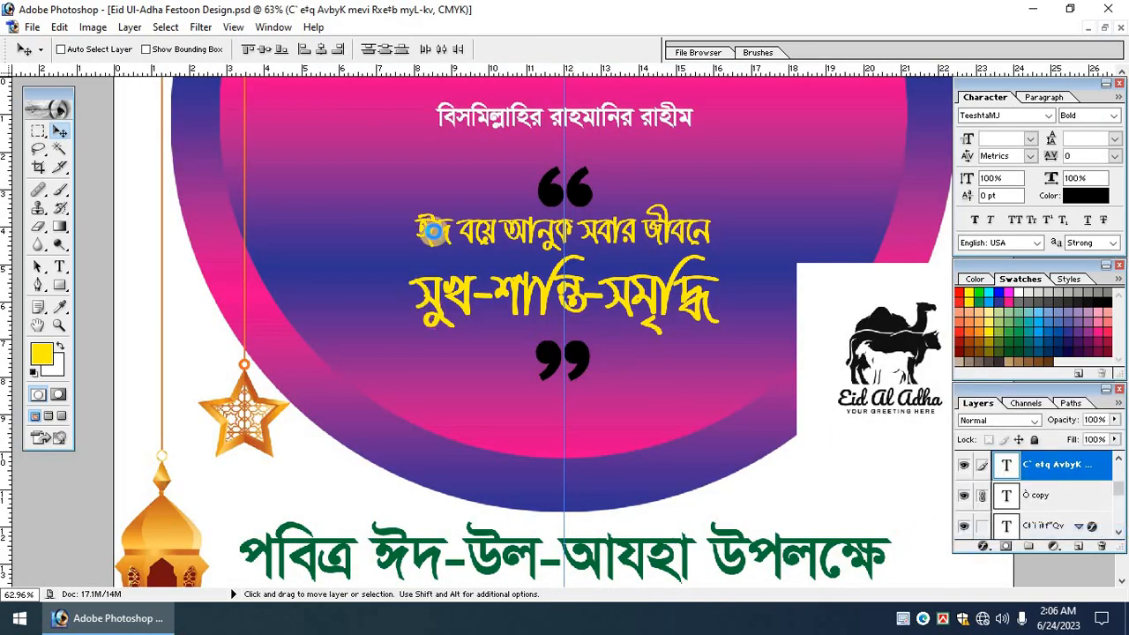
pyautogui.click(241, 227)
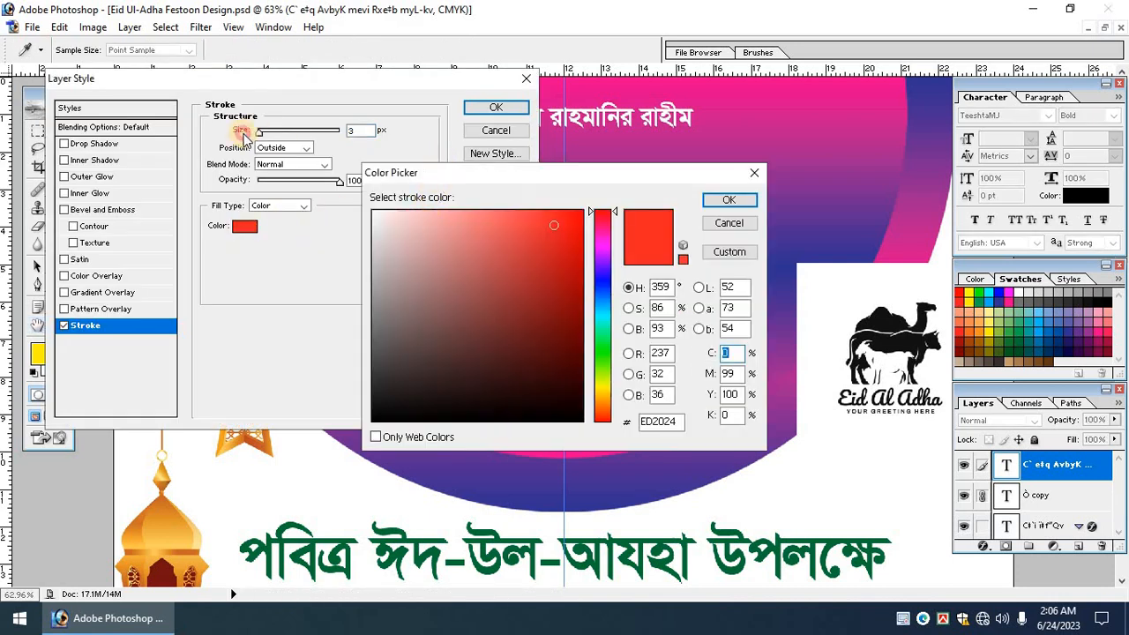
pyautogui.write('100')
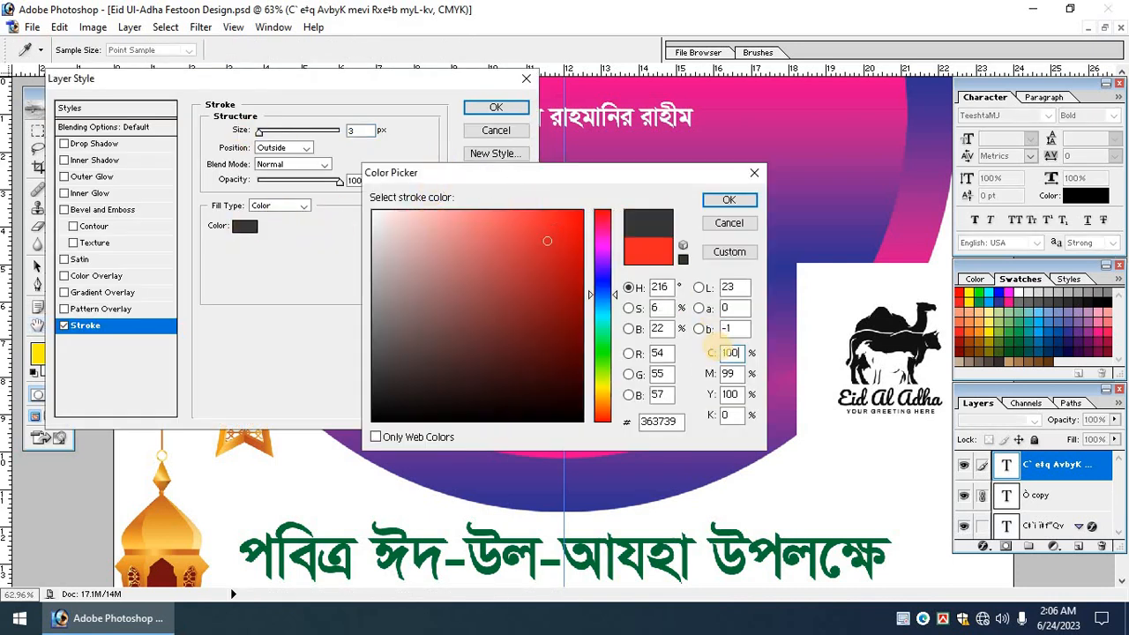
pyautogui.press('Tab')
pyautogui.write('100')
pyautogui.press('Tab')
pyautogui.press('Tab')
pyautogui.write('100')
pyautogui.press('Return')
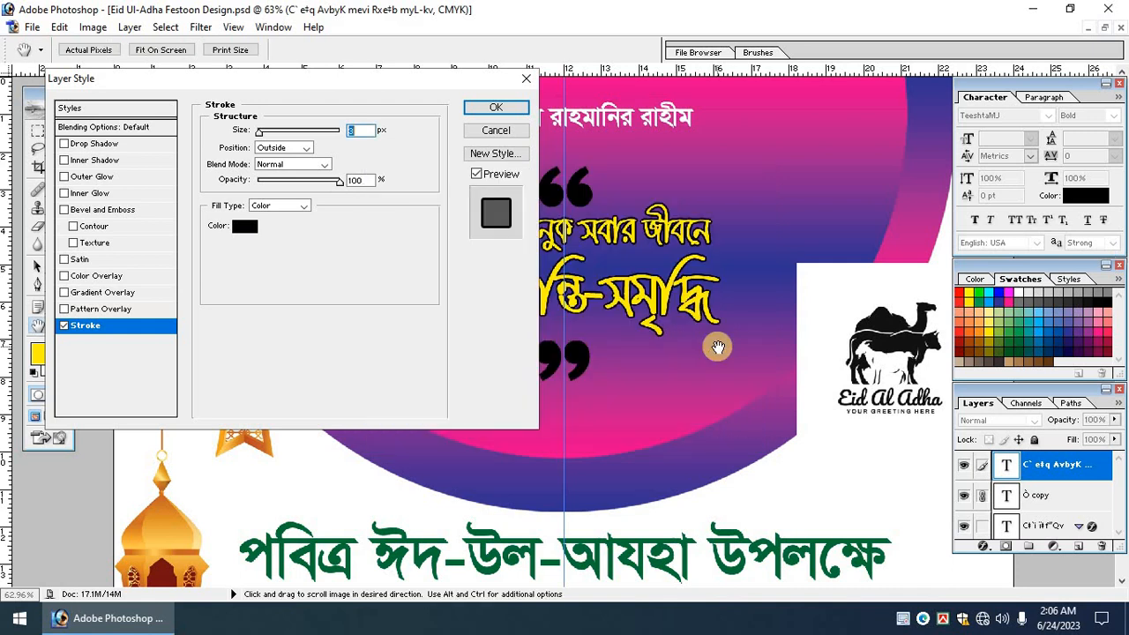
pyautogui.write('10')
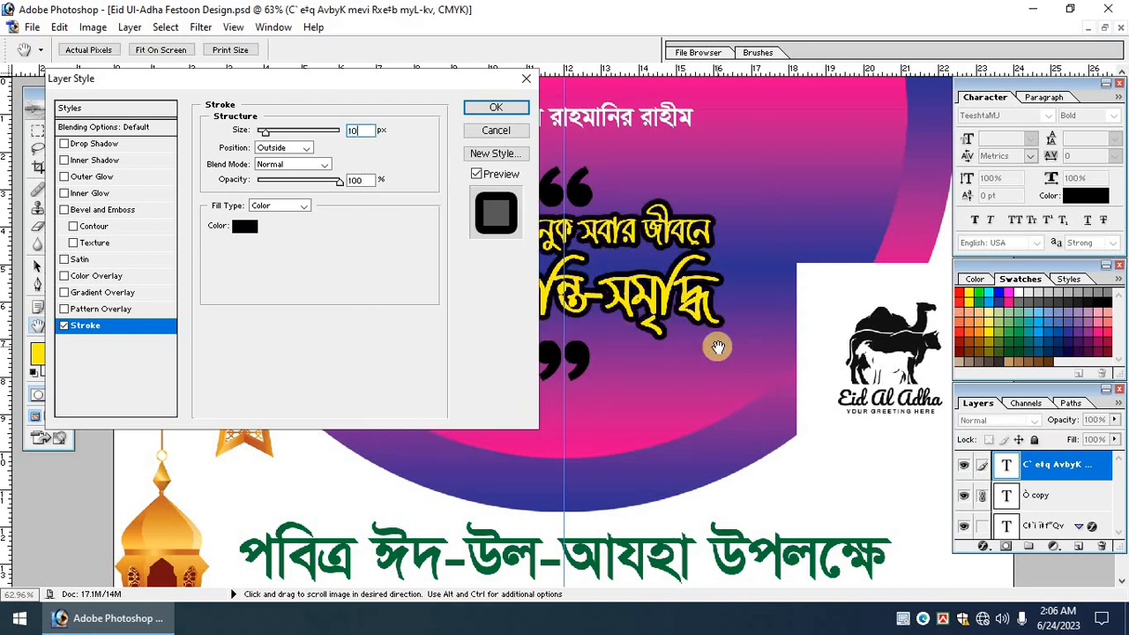
pyautogui.press('BackSpace')
pyautogui.press('BackSpace')
pyautogui.write('5')
pyautogui.press('Return')
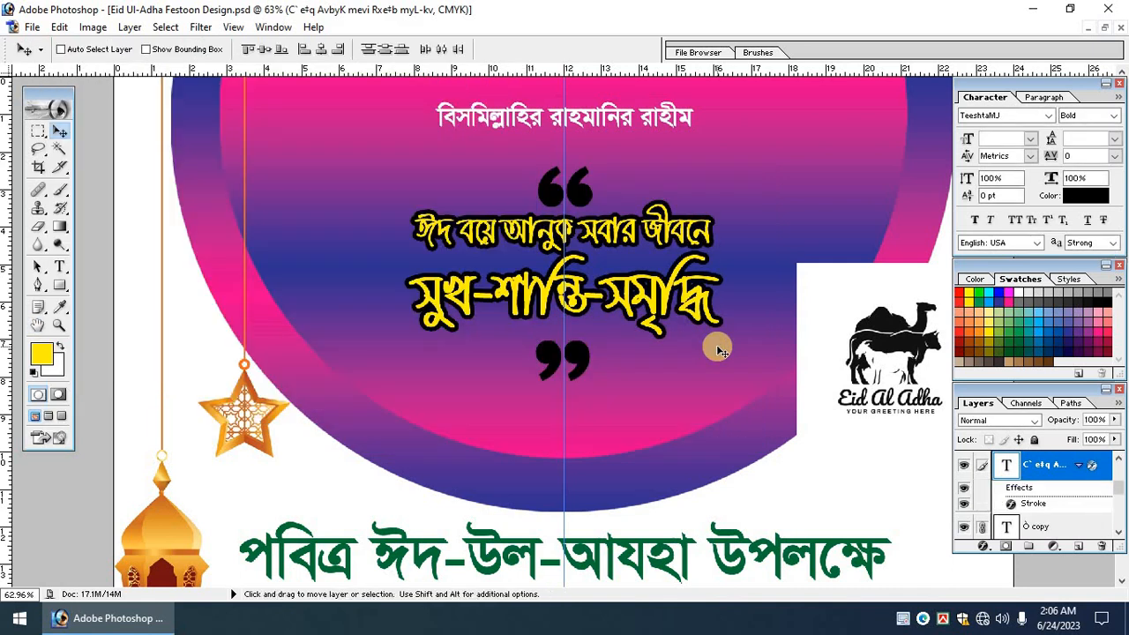
pyautogui.press('Tab')
pyautogui.hotkey('ctrl', 'r')
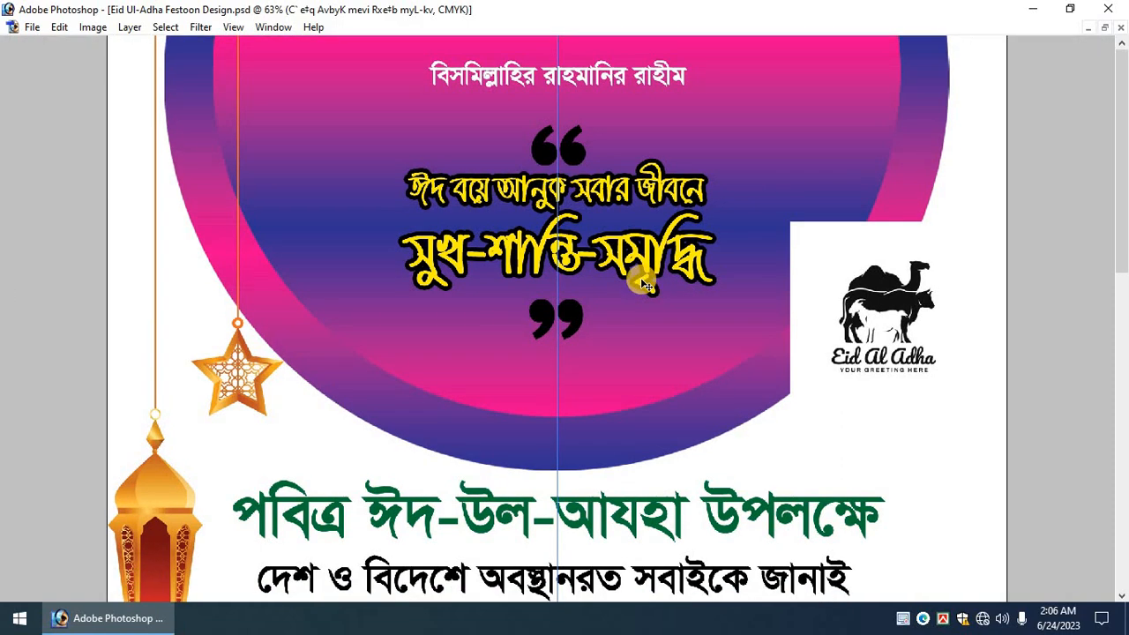
# Select the quotes-and-greeting group, zoom in, and shift the closing quote mark up.
pyautogui.hotkey('ctrl', 'r')
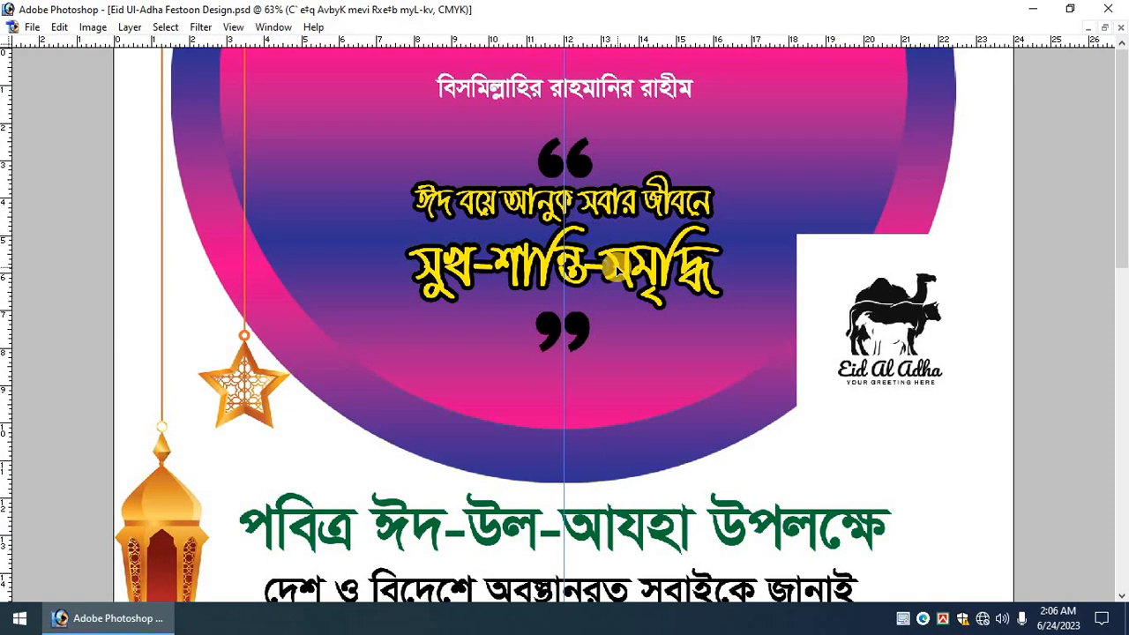
pyautogui.click(606, 263)
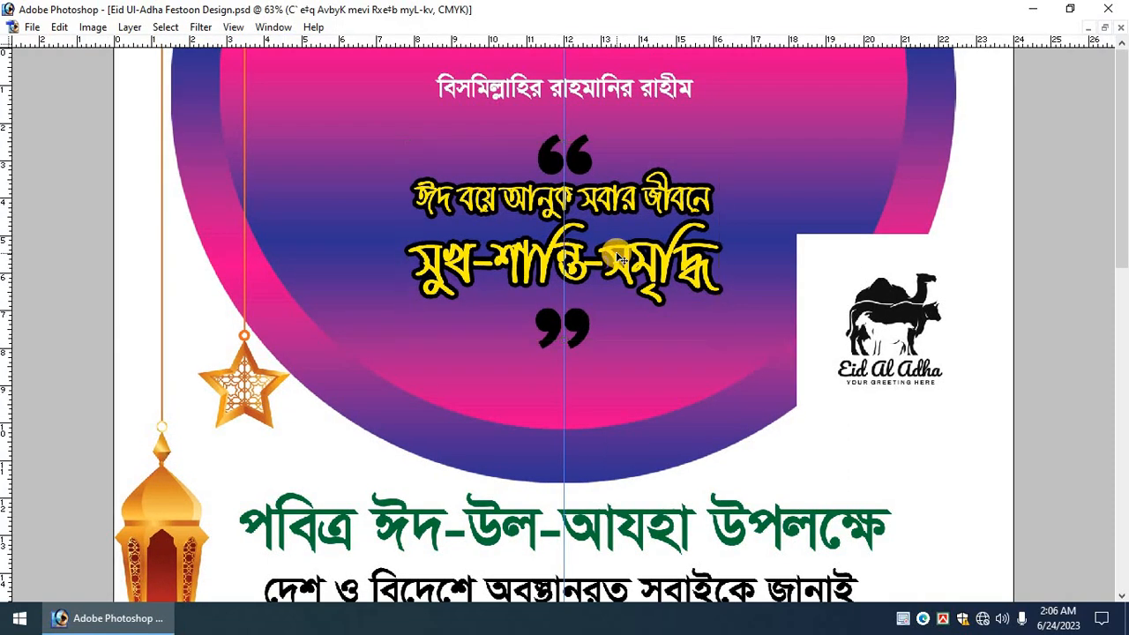
pyautogui.hotkey('ctrl', '+')
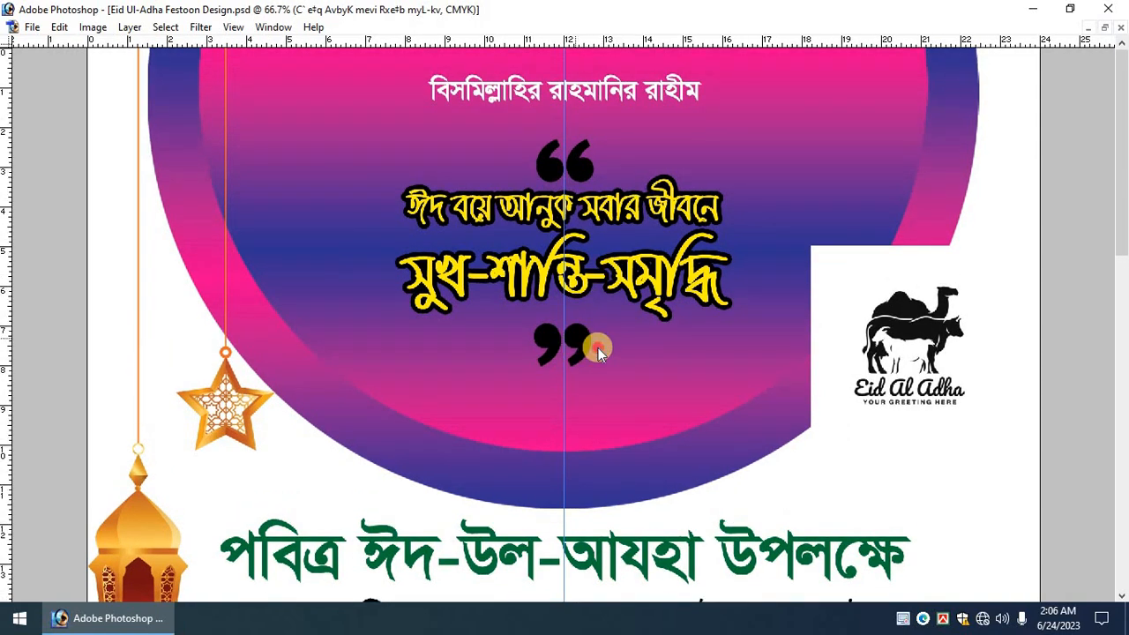
pyautogui.moveTo(597, 343)
pyautogui.mouseDown()
pyautogui.moveTo(586, 326)
pyautogui.moveTo(582, 338)
pyautogui.mouseUp()
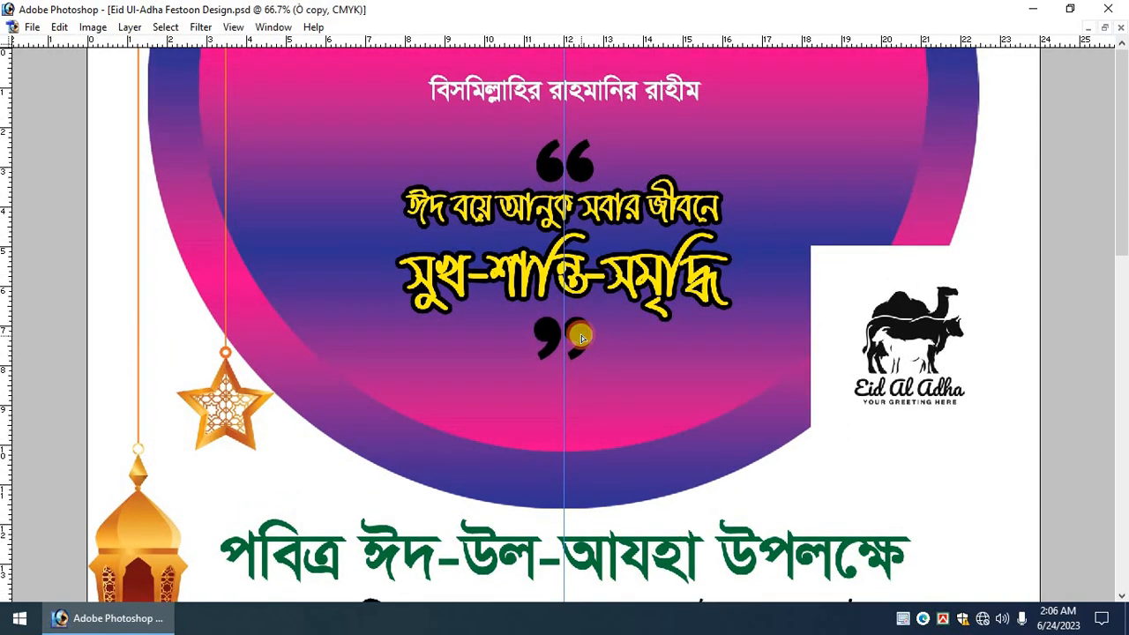
pyautogui.rightClick(583, 267)
pyautogui.click(609, 260)
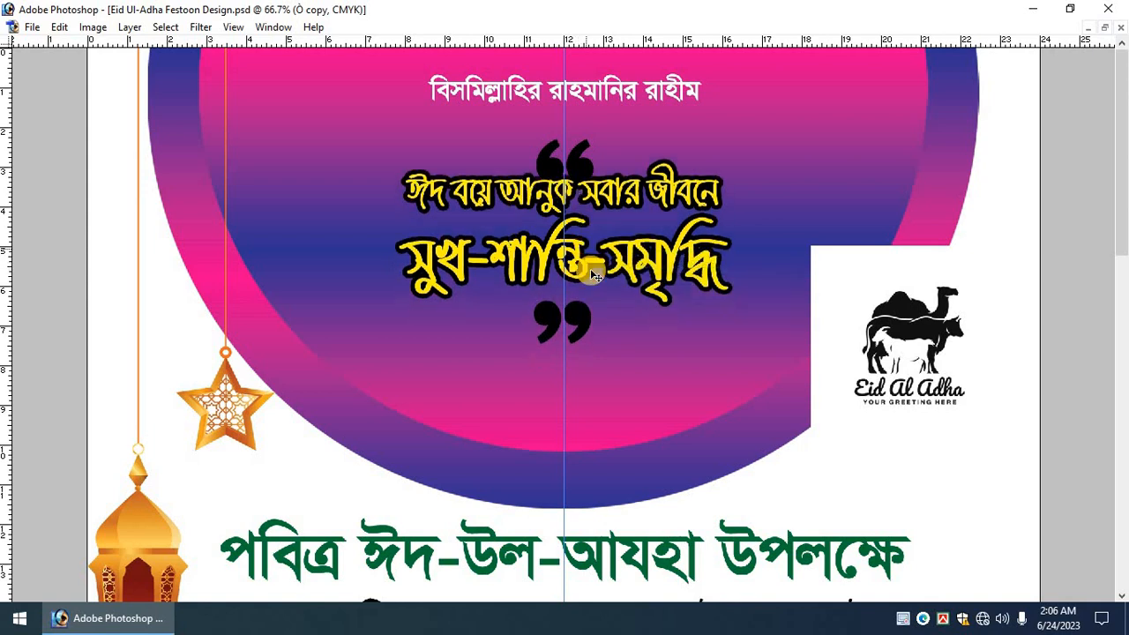
pyautogui.rightClick(589, 168)
pyautogui.click(589, 207)
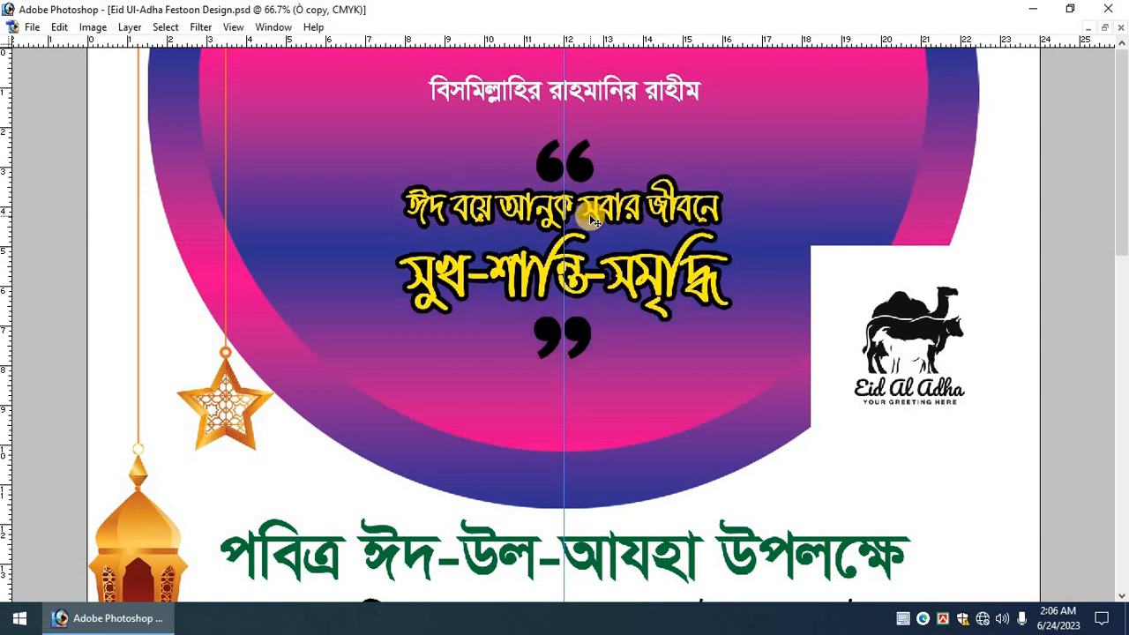
pyautogui.press('Tab')
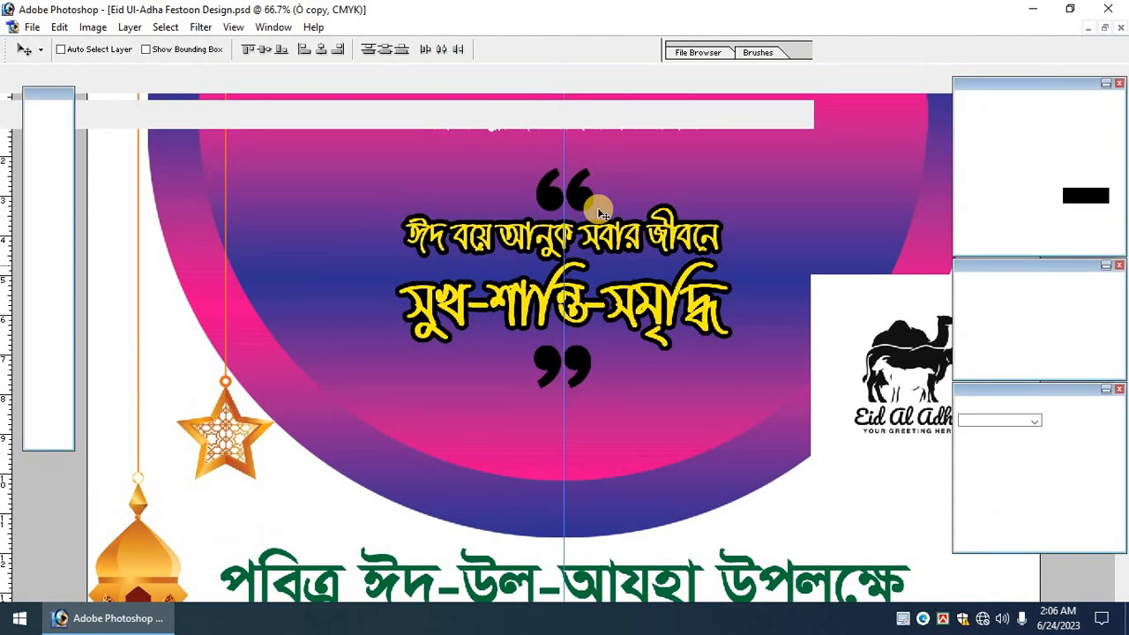
# Make the Ó quote layer active and link the Ó copy closing quote to it.
pyautogui.rightClick(597, 203)
pyautogui.click(617, 214)
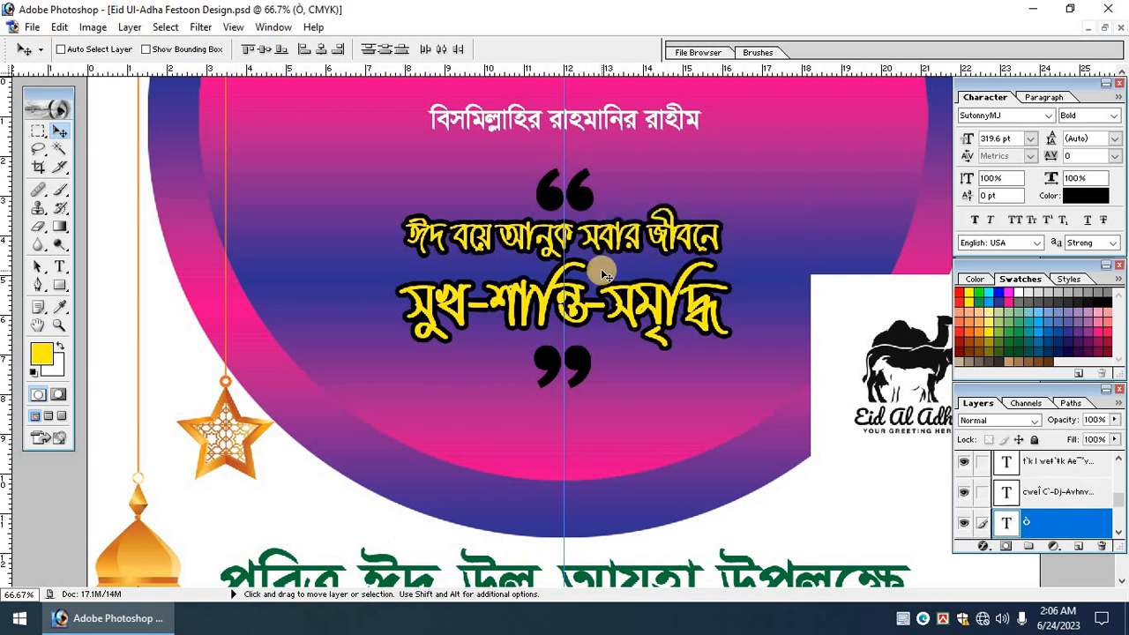
pyautogui.press('Tab')
pyautogui.press('Tab')
pyautogui.rightClick(584, 364)
pyautogui.click(601, 368)
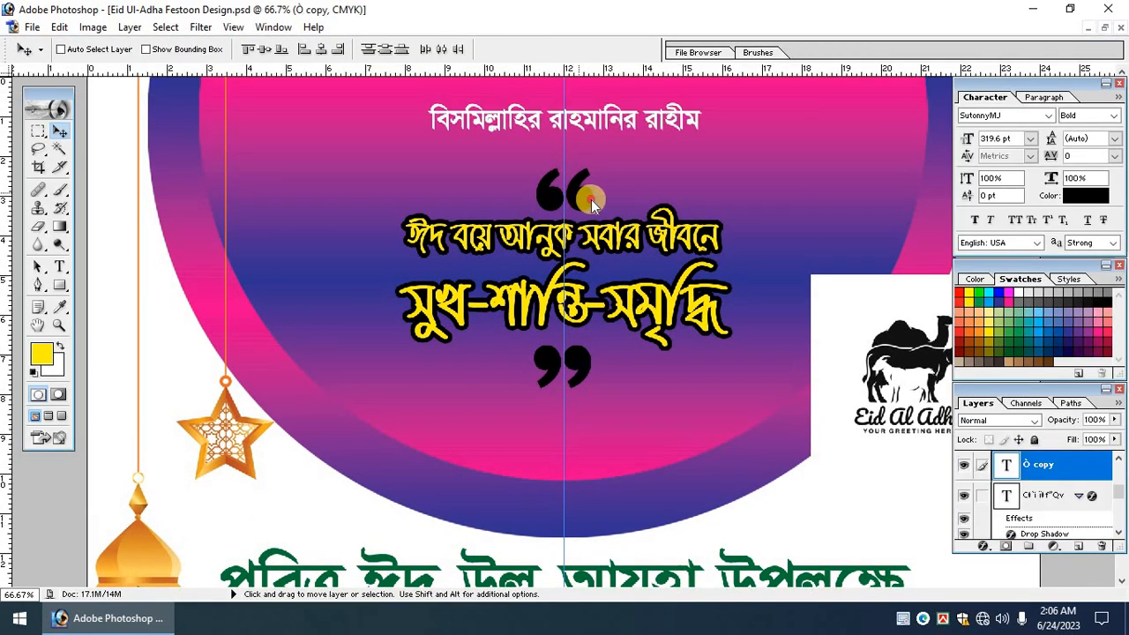
pyautogui.rightClick(590, 201)
pyautogui.click(597, 209)
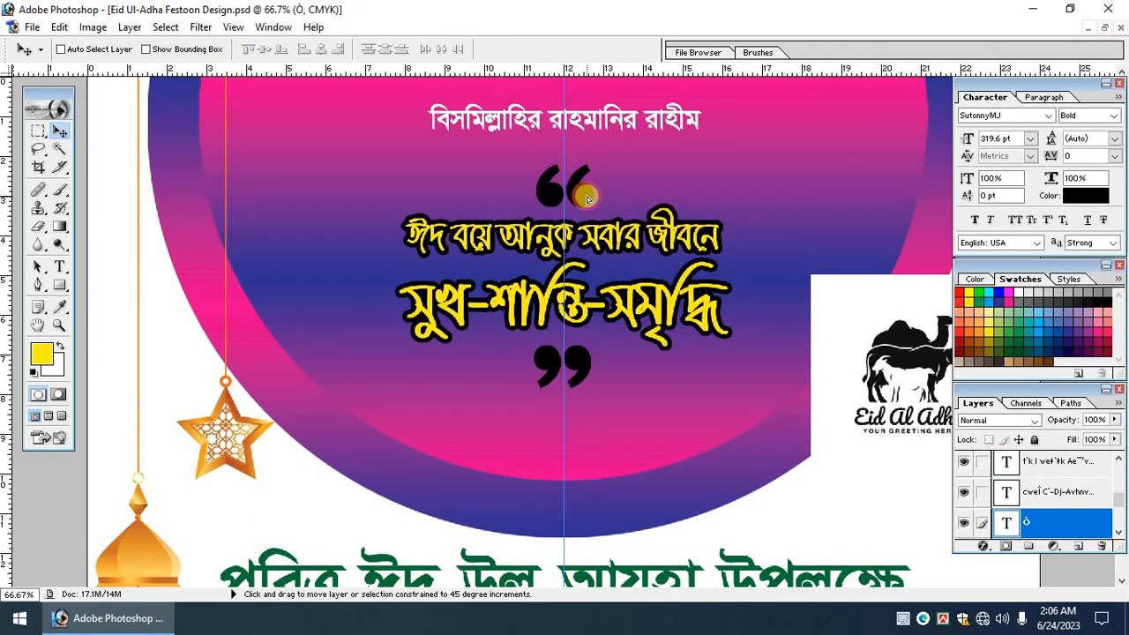
pyautogui.keyDown('shift'); pyautogui.rightClick(584, 369); pyautogui.keyUp('shift')
pyautogui.keyDown('shift'); pyautogui.click(594, 375); pyautogui.keyUp('shift')
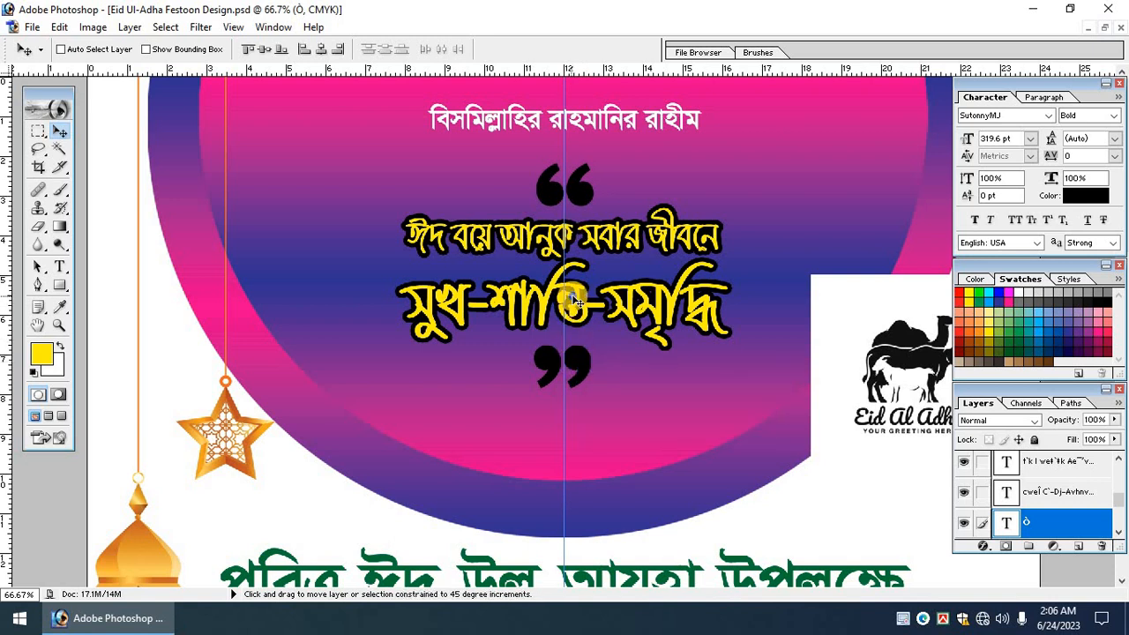
# Link the main headline to the quotes, undoing a test move so they stay in place.
pyautogui.keyDown('shift'); pyautogui.rightClick(579, 297); pyautogui.keyUp('shift')
pyautogui.keyDown('shift'); pyautogui.click(587, 306); pyautogui.keyUp('shift')
pyautogui.moveTo(587, 298); pyautogui.dragTo(598, 267)
pyautogui.hotkey('ctrl', 'z')
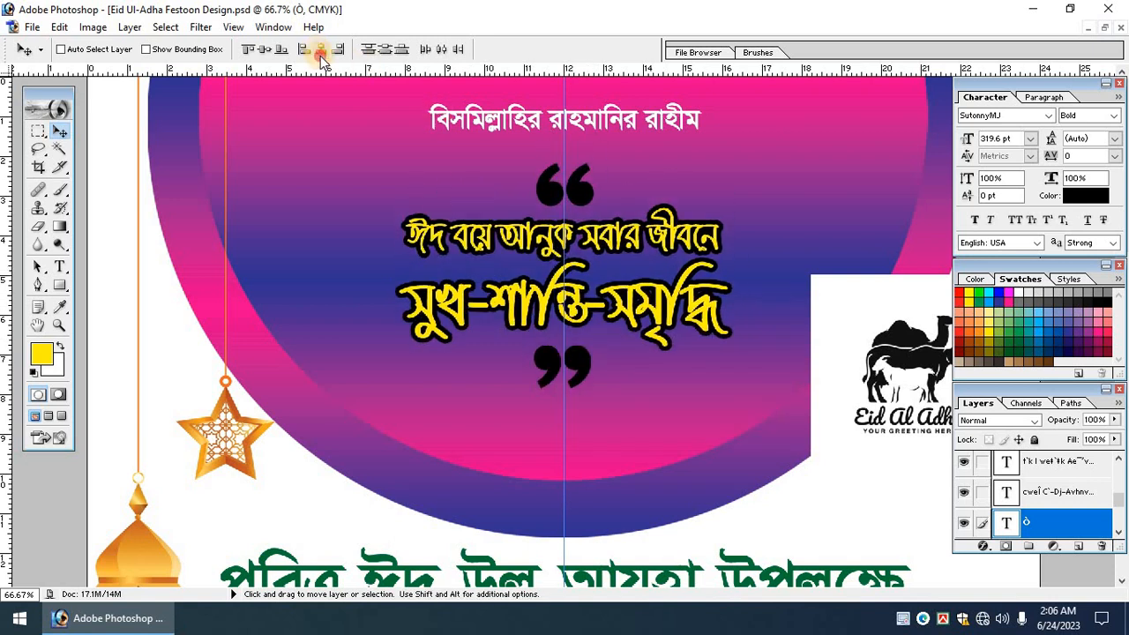
pyautogui.hotkey('ctrl', 't')
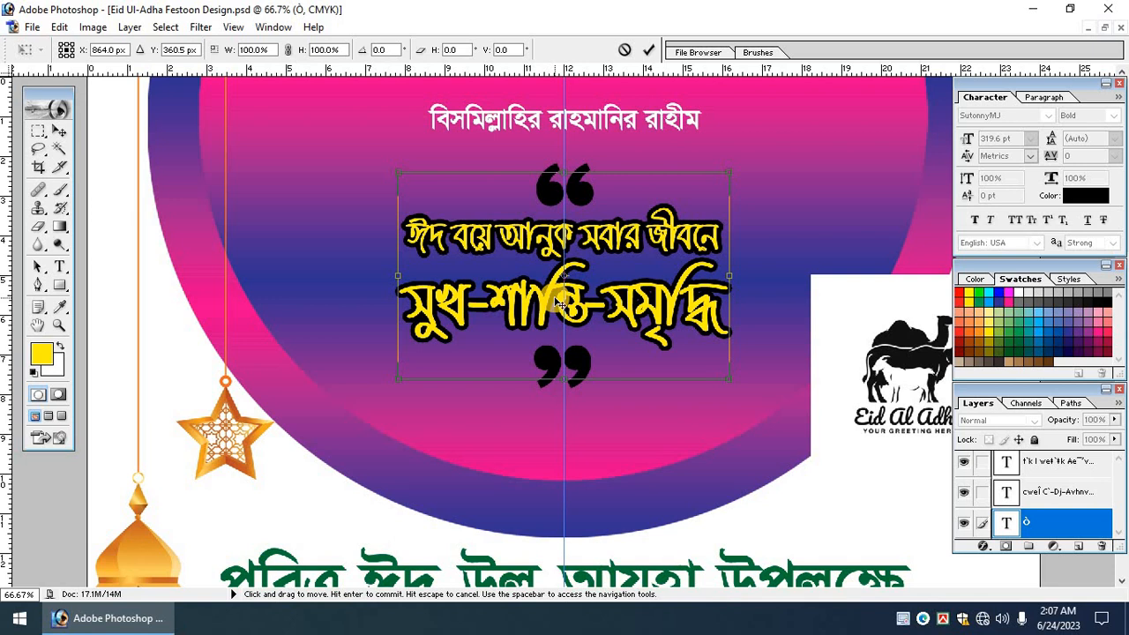
pyautogui.press('Return')
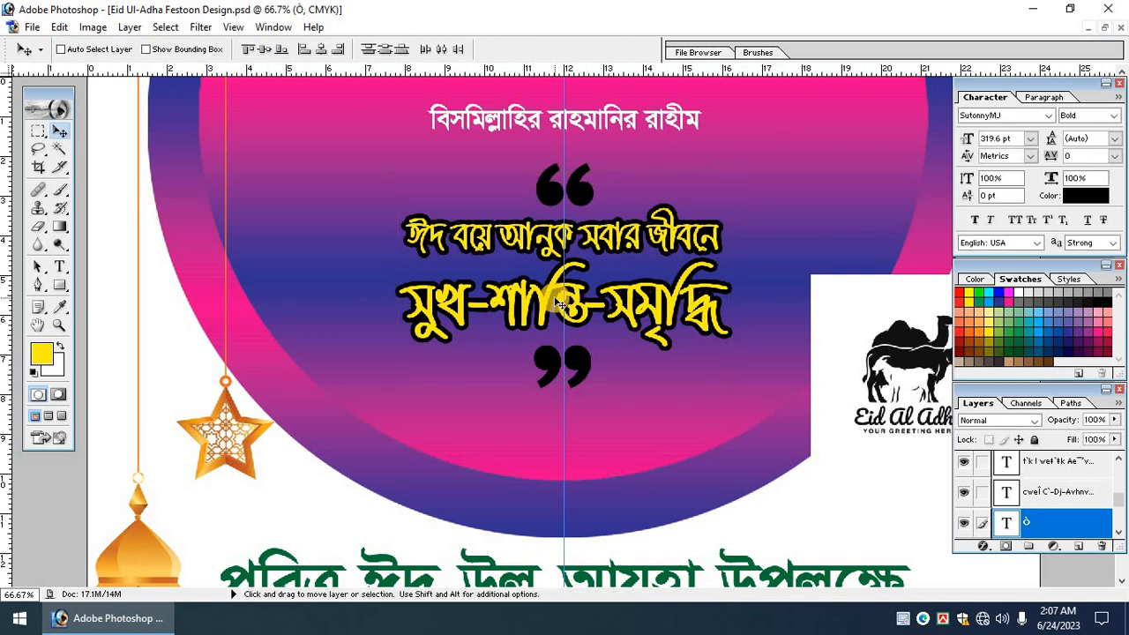
pyautogui.hotkey('ctrl', '-')
# Drag the Eid Al Adha logo left of the headline and zoom in on it.
pyautogui.moveTo(798, 283); pyautogui.dragTo(405, 201)
pyautogui.moveTo(300, 124); pyautogui.dragTo(637, 414)
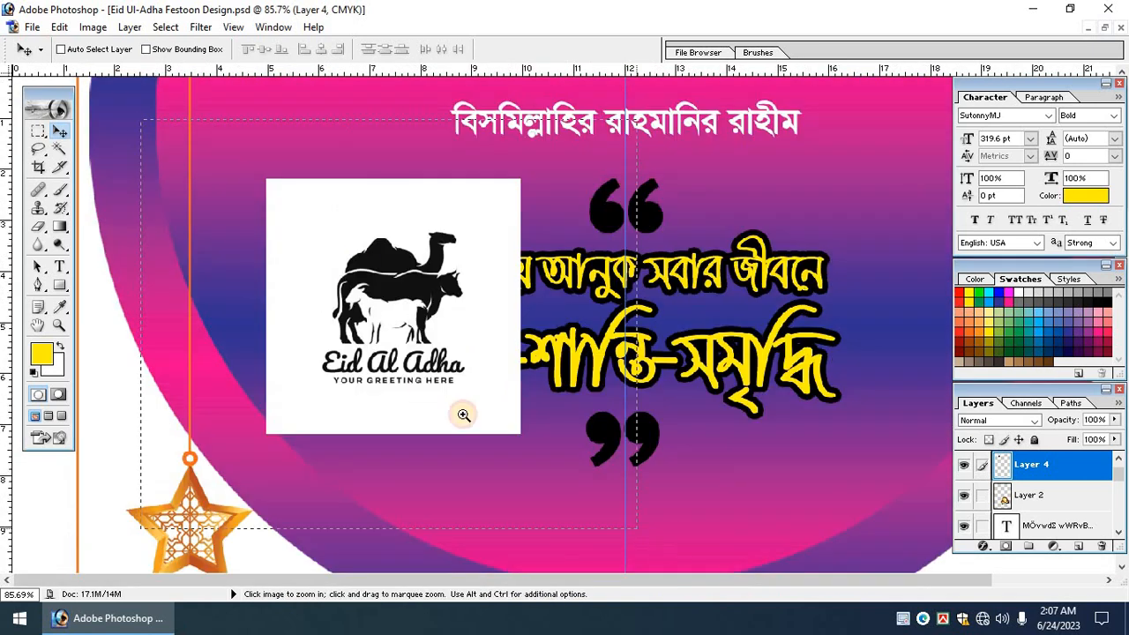
pyautogui.click(461, 414)
# Marquee-select the logo's lettering and lower white box, delete it, then zoom to 200%.
pyautogui.click(40, 132)
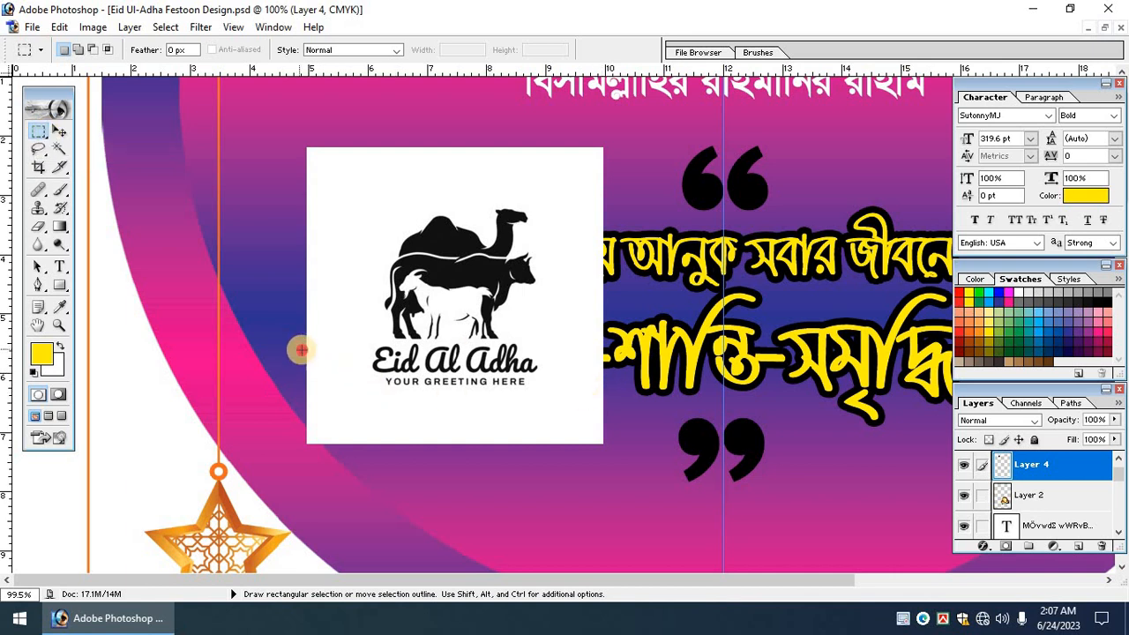
pyautogui.moveTo(289, 341); pyautogui.dragTo(668, 493)
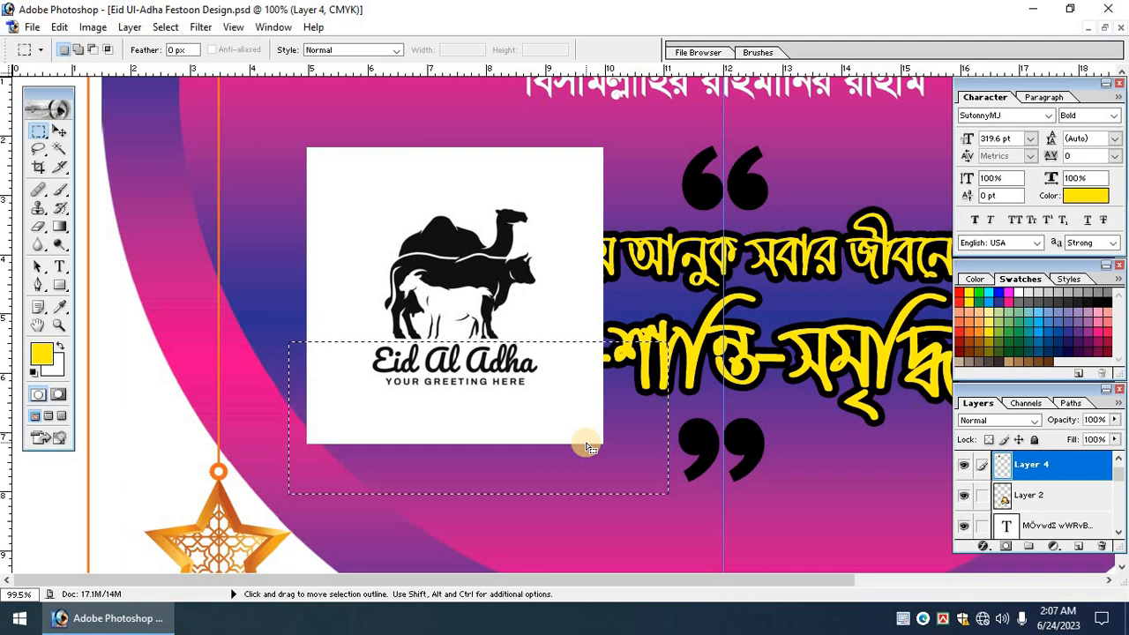
pyautogui.press('Delete')
pyautogui.hotkey('ctrl', 'd')
pyautogui.hotkey('ctrl', 'alt', '0')
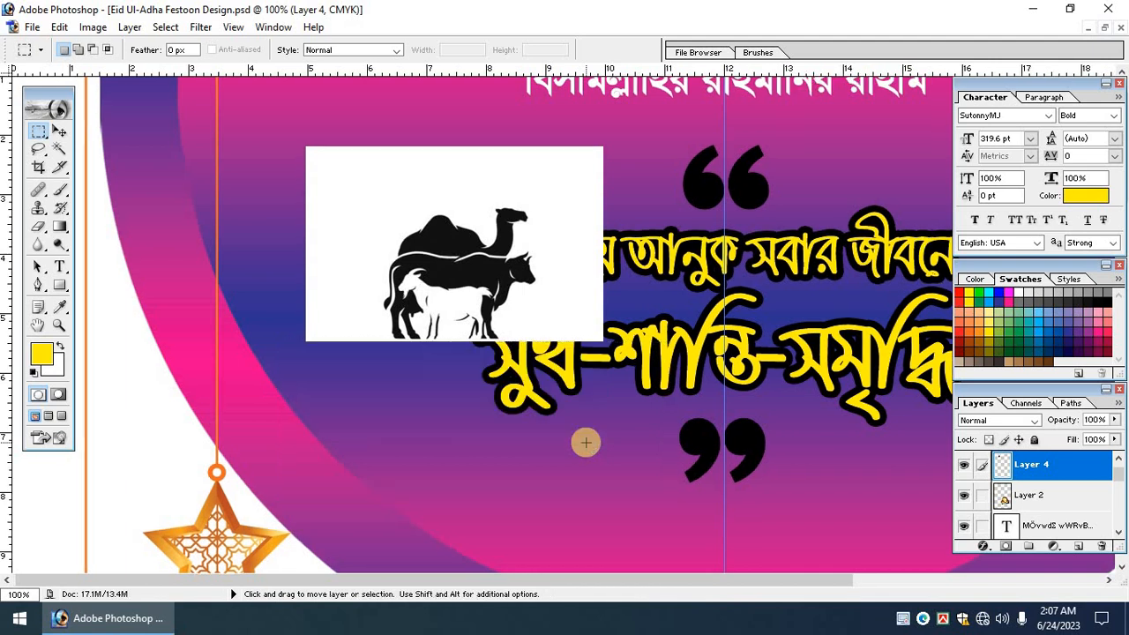
pyautogui.hotkey('ctrl', '+')
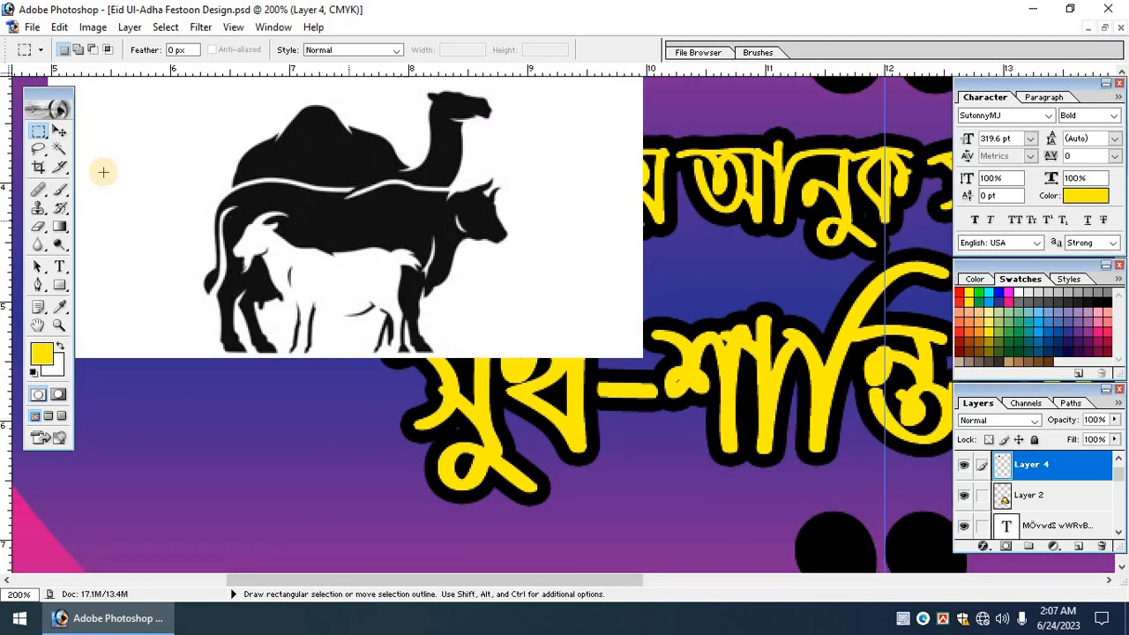
pyautogui.click(58, 148)
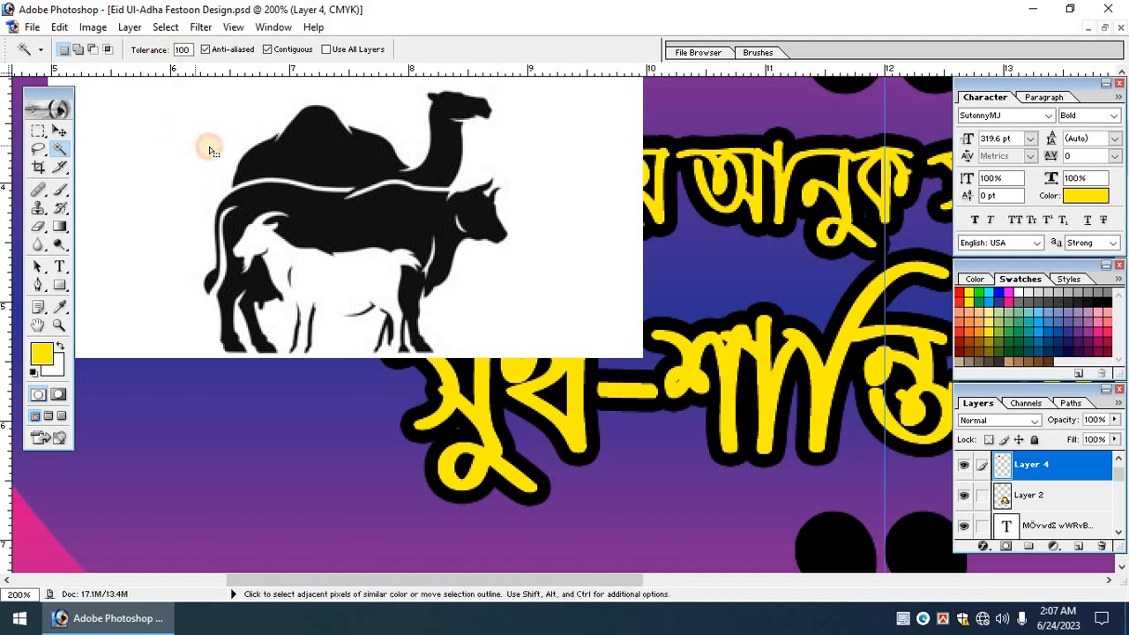
# Magic Wand the animal silhouettes and delete the white background around them.
pyautogui.click(308, 191)
pyautogui.scroll(1, 308, 190)
pyautogui.press('Delete')
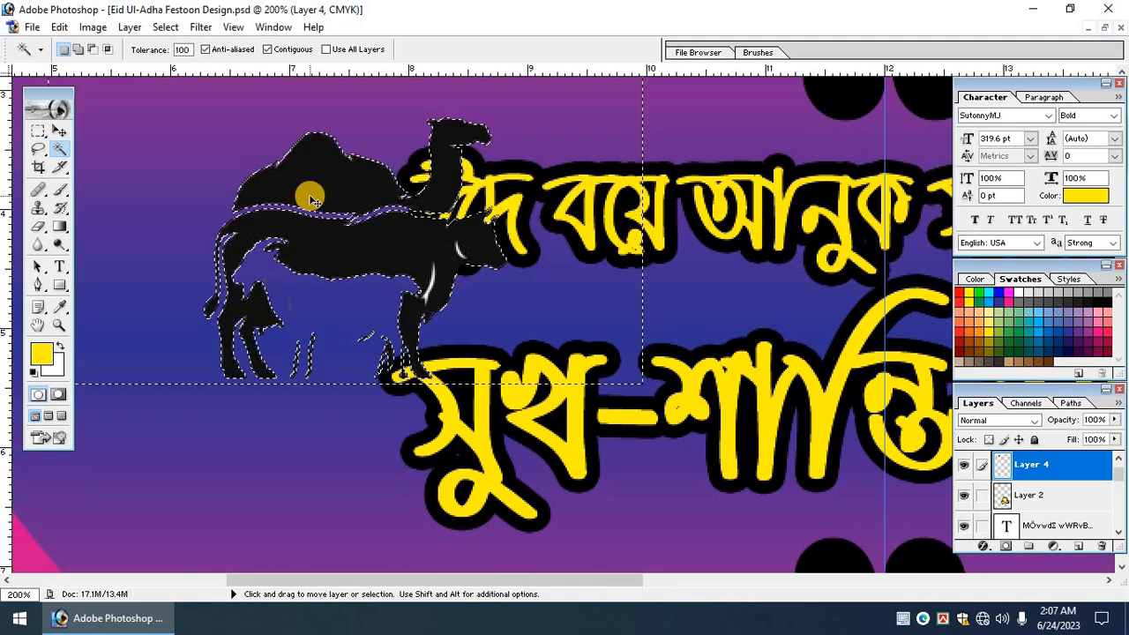
pyautogui.hotkey('ctrl', 'd')
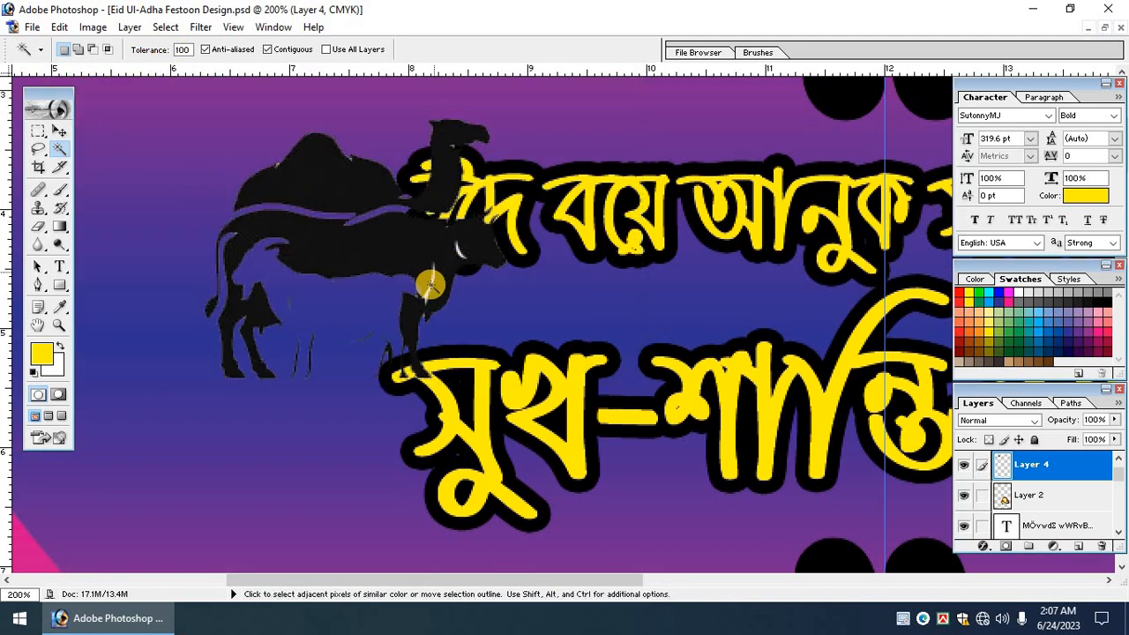
pyautogui.click(461, 254)
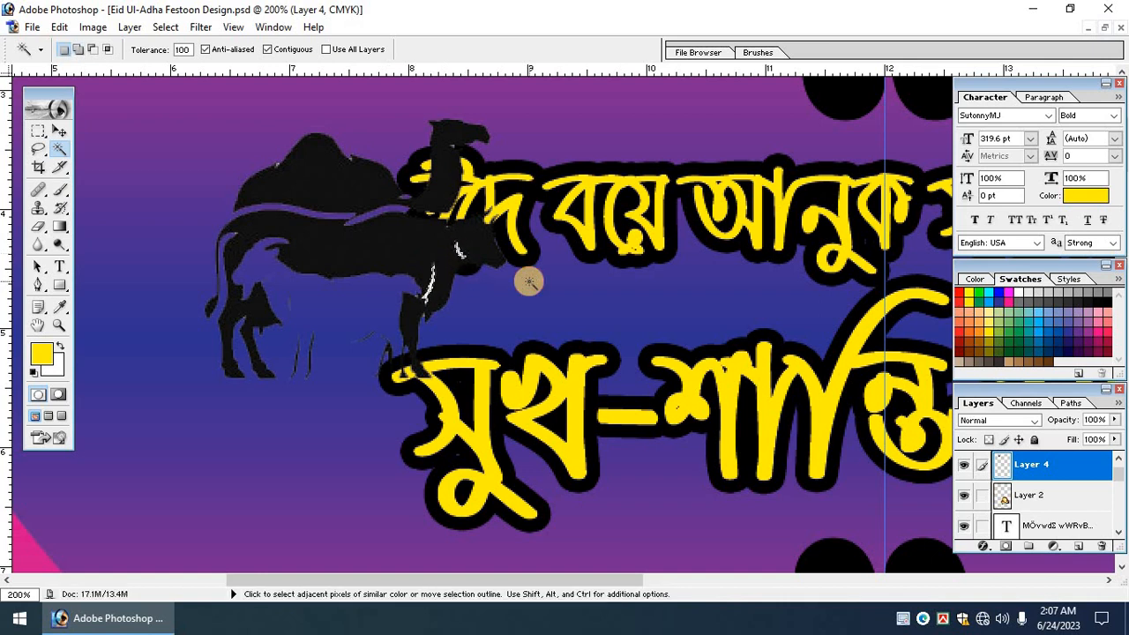
pyautogui.click(60, 132)
pyautogui.hotkey('ctrl', '-')
pyautogui.hotkey('ctrl', '-')
# Set the foreground to C, M and K 100 and fill the silhouettes black.
pyautogui.hotkey('alt', 'BackSpace')
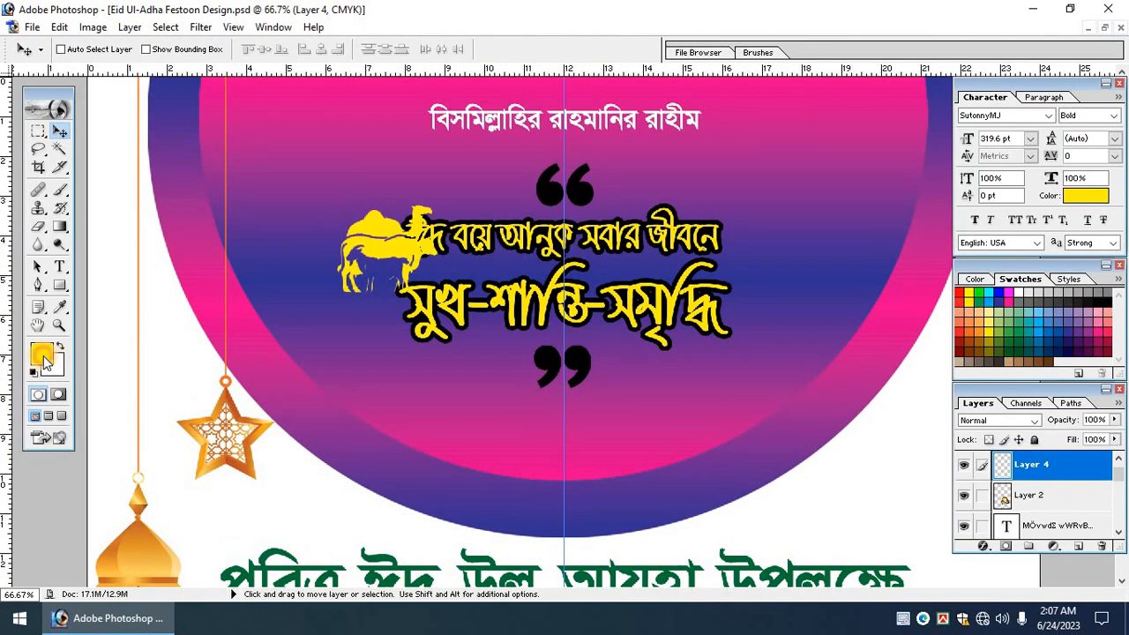
pyautogui.click(41, 356)
pyautogui.write('100')
pyautogui.press('Tab')
pyautogui.write('100')
pyautogui.press('Tab')
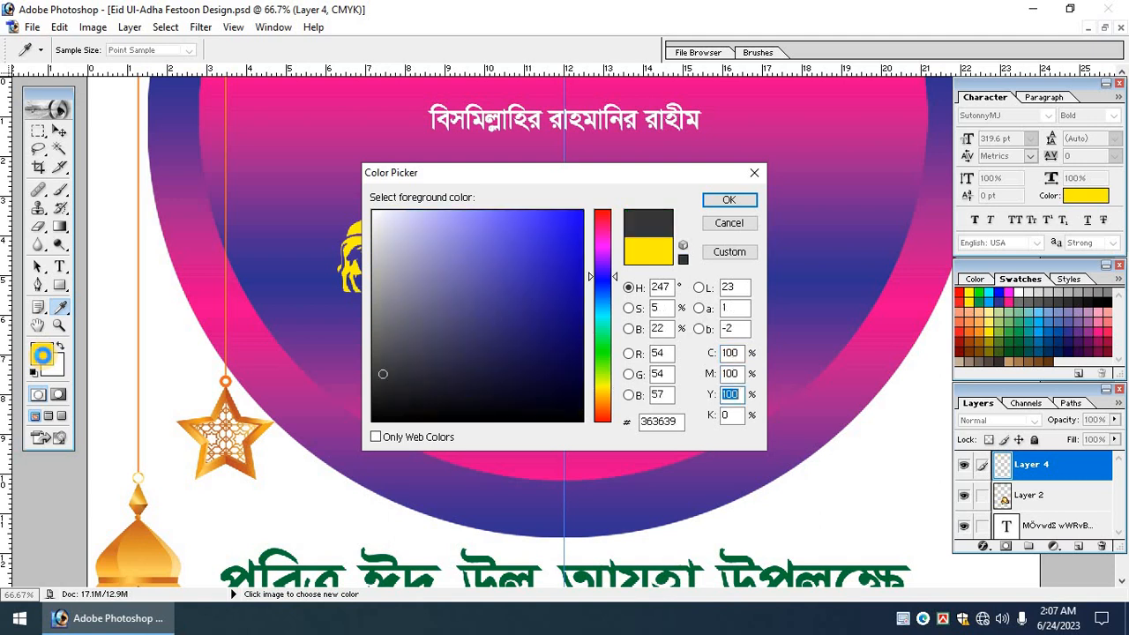
pyautogui.press('Tab')
pyautogui.write('100')
pyautogui.press('Return')
pyautogui.hotkey('alt', 'BackSpace')
pyautogui.press('Tab')
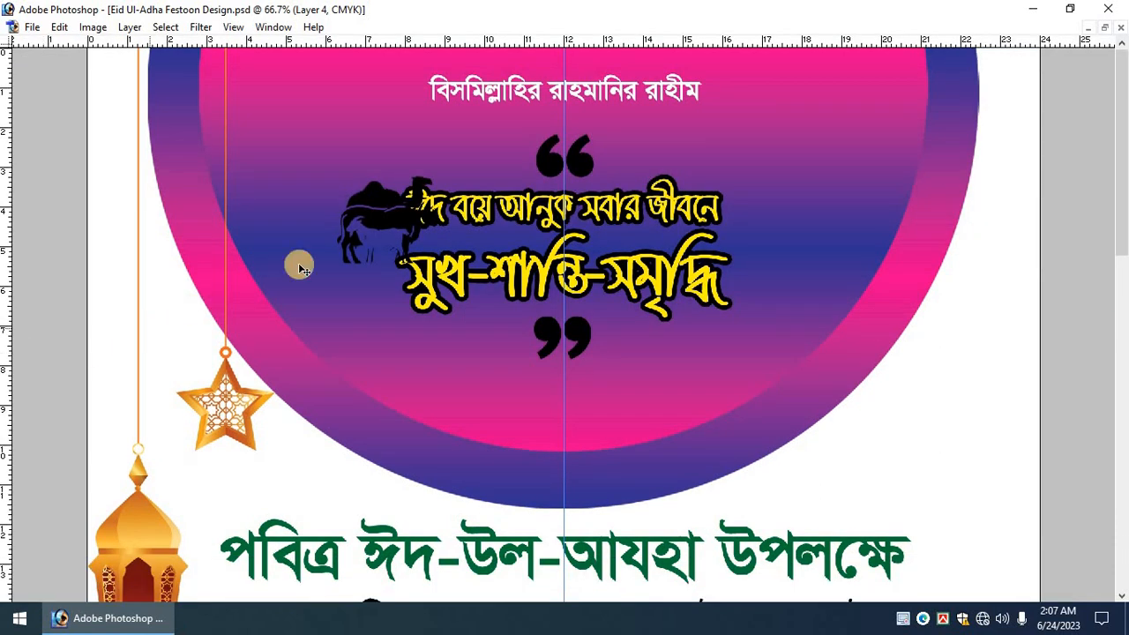
# Flip the animal silhouettes horizontally, enlarge them, and place them on the semicircle's right rim.
pyautogui.moveTo(358, 251); pyautogui.dragTo(928, 302)
pyautogui.rightClick(929, 270)
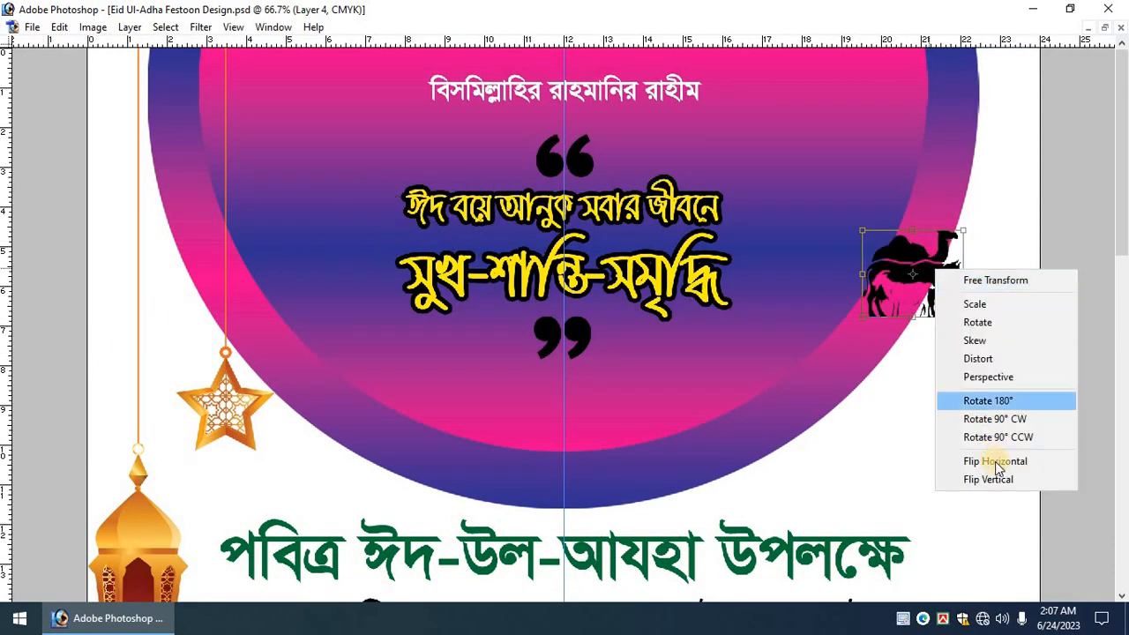
pyautogui.click(987, 461)
pyautogui.moveTo(1015, 420); pyautogui.dragTo(946, 434)
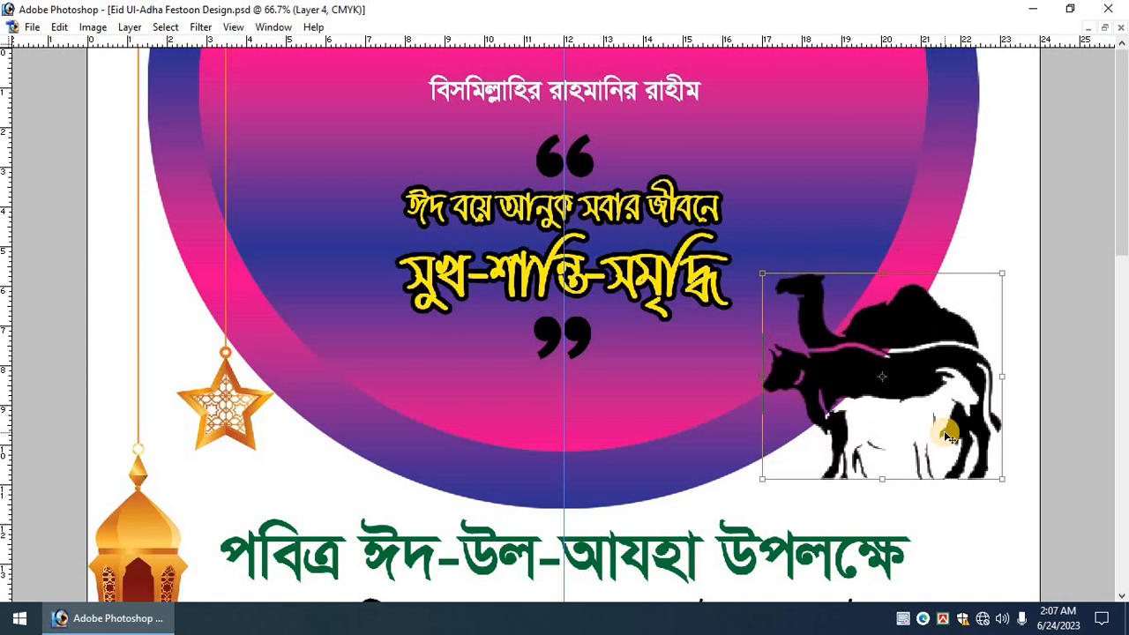
pyautogui.press('Return')
pyautogui.hotkey('ctrl', '-')
pyautogui.hotkey('ctrl', '-')
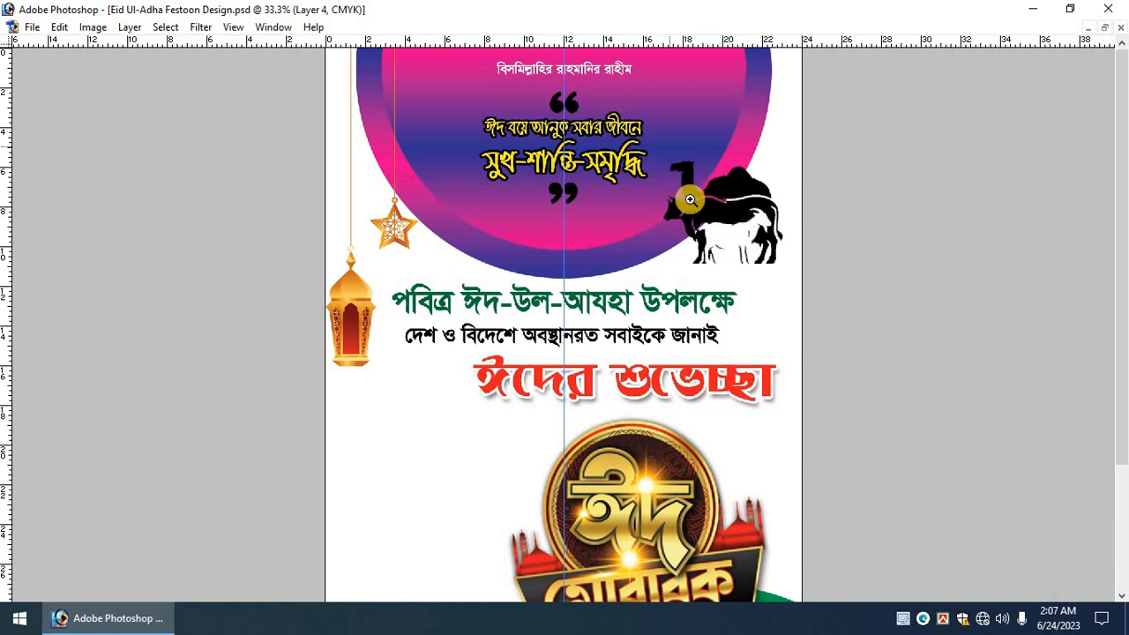
pyautogui.moveTo(661, 148); pyautogui.dragTo(828, 307)
pyautogui.hotkey('ctrl', '0')
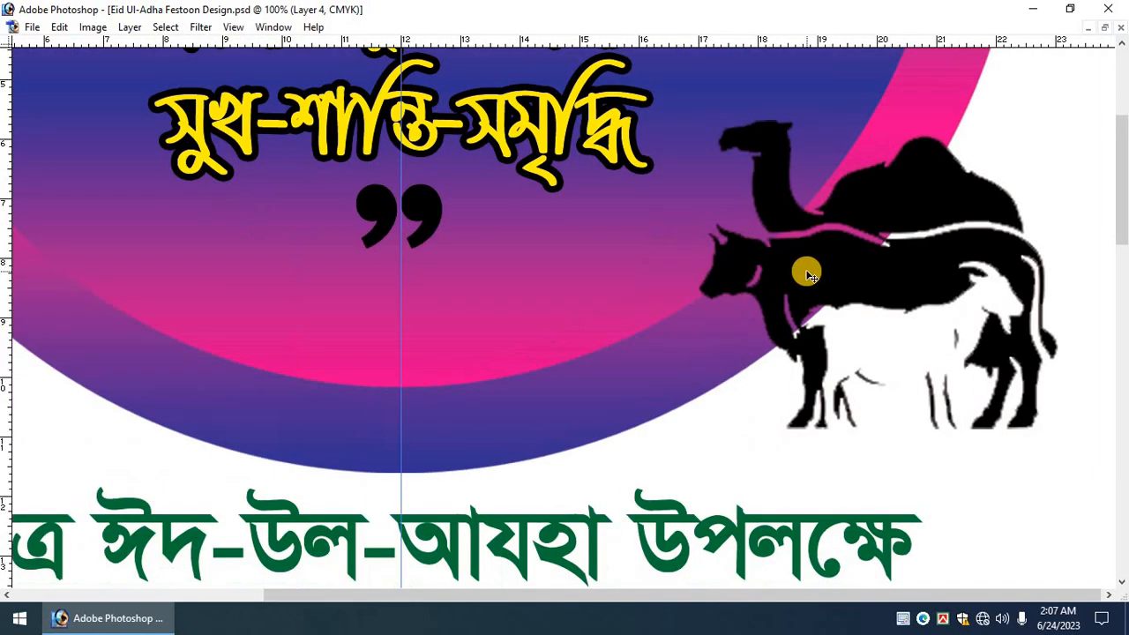
pyautogui.press('Tab')
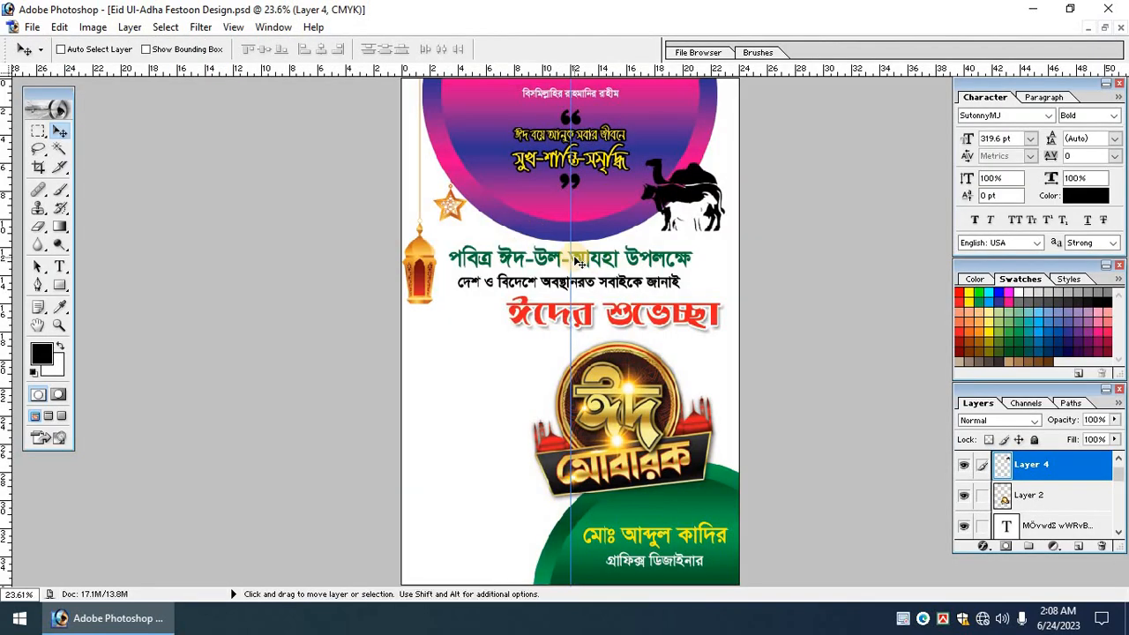
# Drag the mosque picture into the festoon poster and close its source window.
pyautogui.scroll(-1, 578, 262)
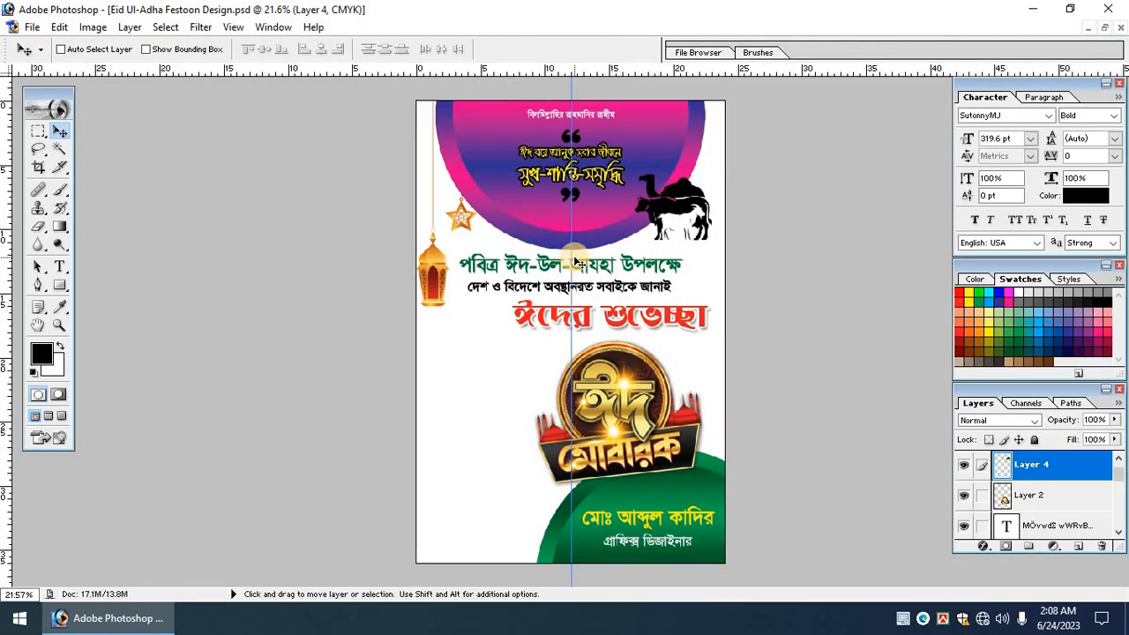
pyautogui.click(1107, 29)
pyautogui.moveTo(652, 357); pyautogui.dragTo(214, 321)
pyautogui.click(563, 309)
pyautogui.hotkey('ctrl', 'w')
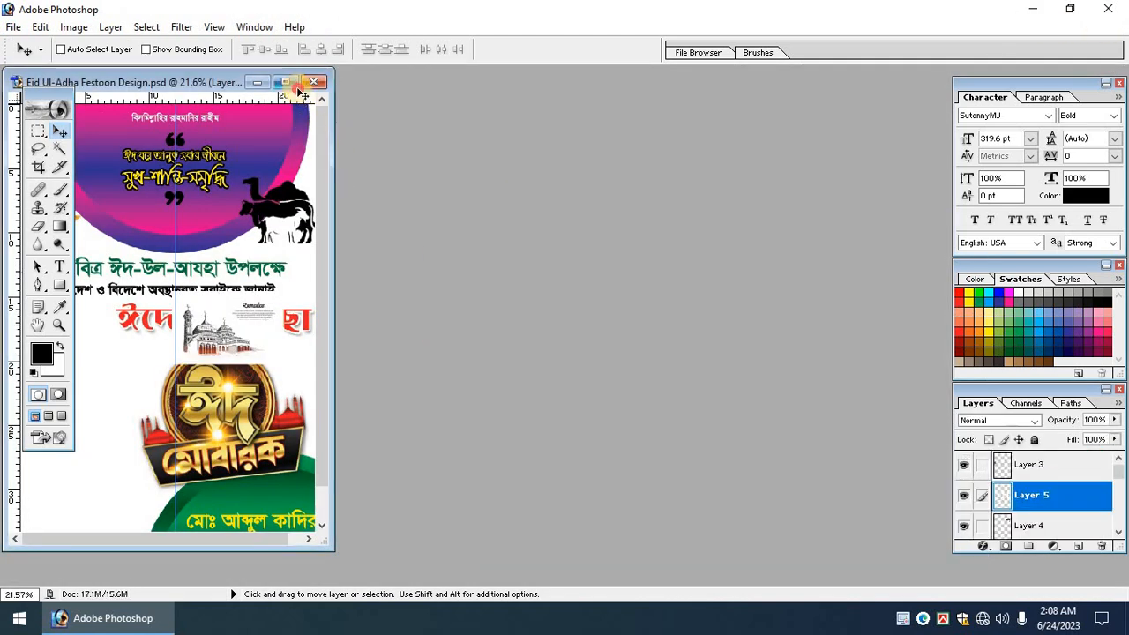
pyautogui.click(285, 81)
# Enlarge the mosque image and shift it left and down.
pyautogui.hotkey('ctrl', 't')
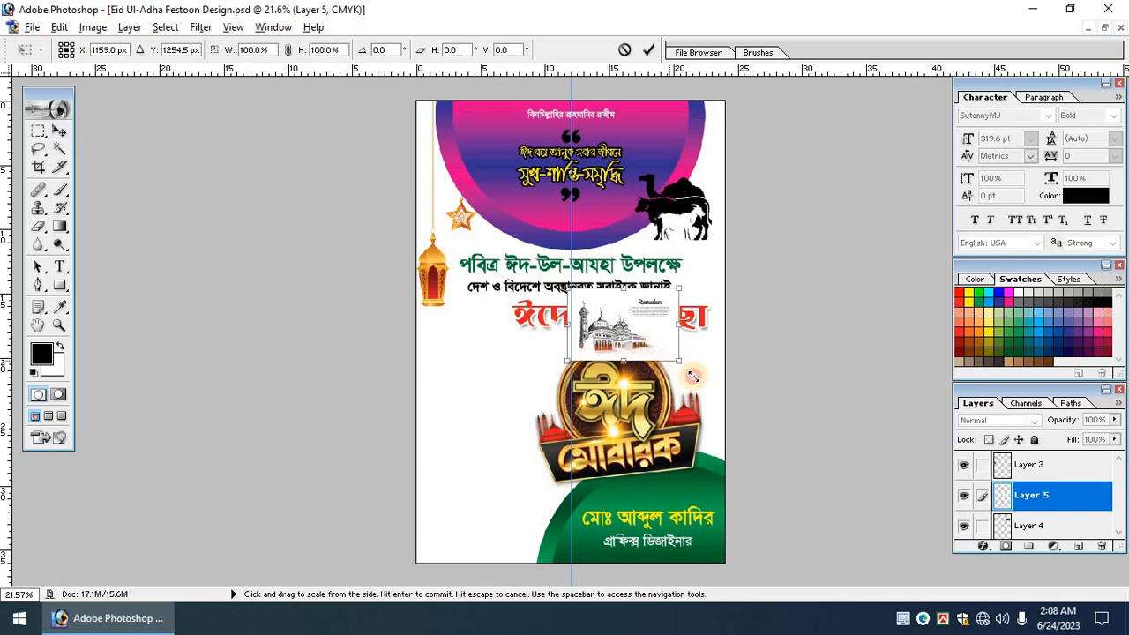
pyautogui.moveTo(679, 361); pyautogui.dragTo(725, 390)
pyautogui.moveTo(687, 333); pyautogui.dragTo(642, 357)
pyautogui.press('Return')
pyautogui.hotkey('ctrl', '+')
pyautogui.hotkey('ctrl', '+')
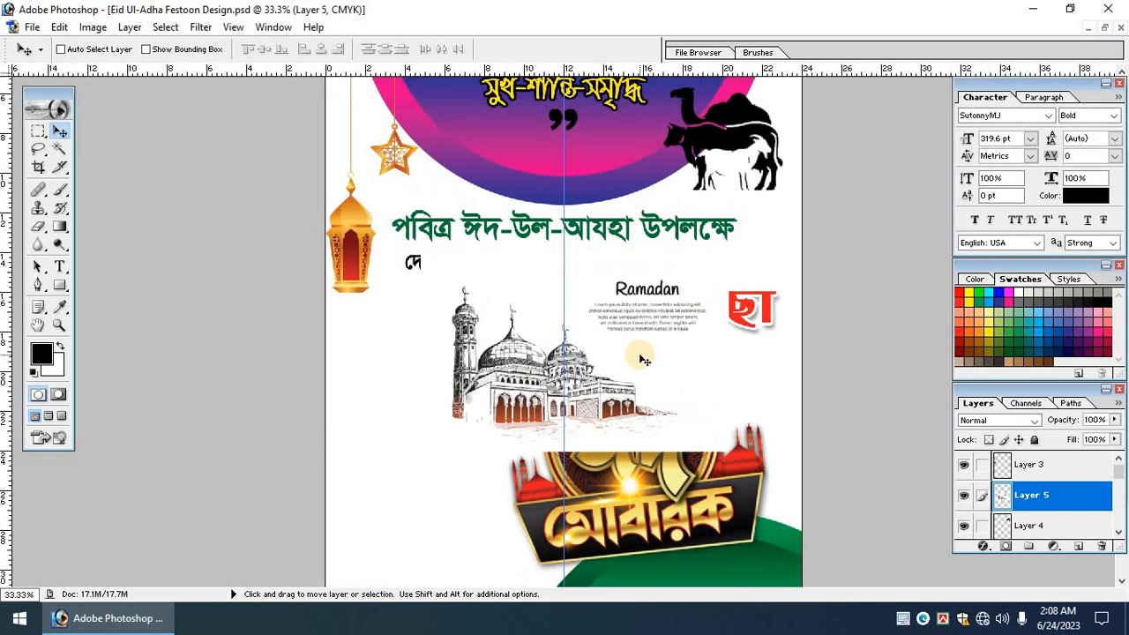
pyautogui.scroll(-1, 680, 298)
# Erase the Ramadan text block beside the mosque.
pyautogui.click(37, 130)
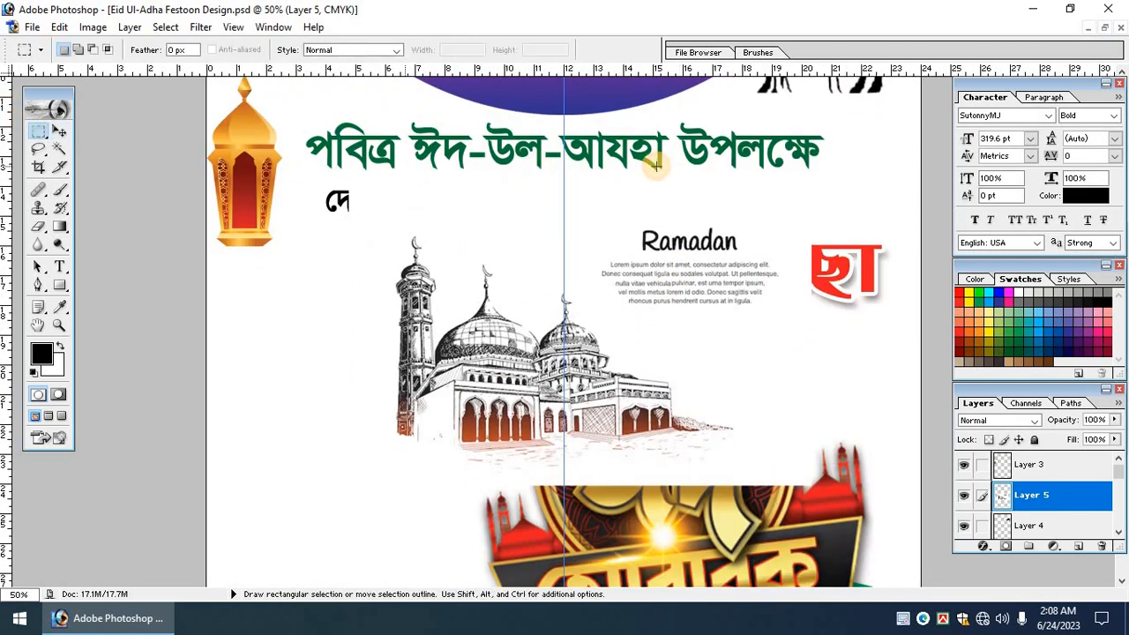
pyautogui.press('Tab')
pyautogui.moveTo(603, 168)
pyautogui.mouseDown()
pyautogui.moveTo(851, 295)
pyautogui.moveTo(773, 256)
pyautogui.mouseUp()
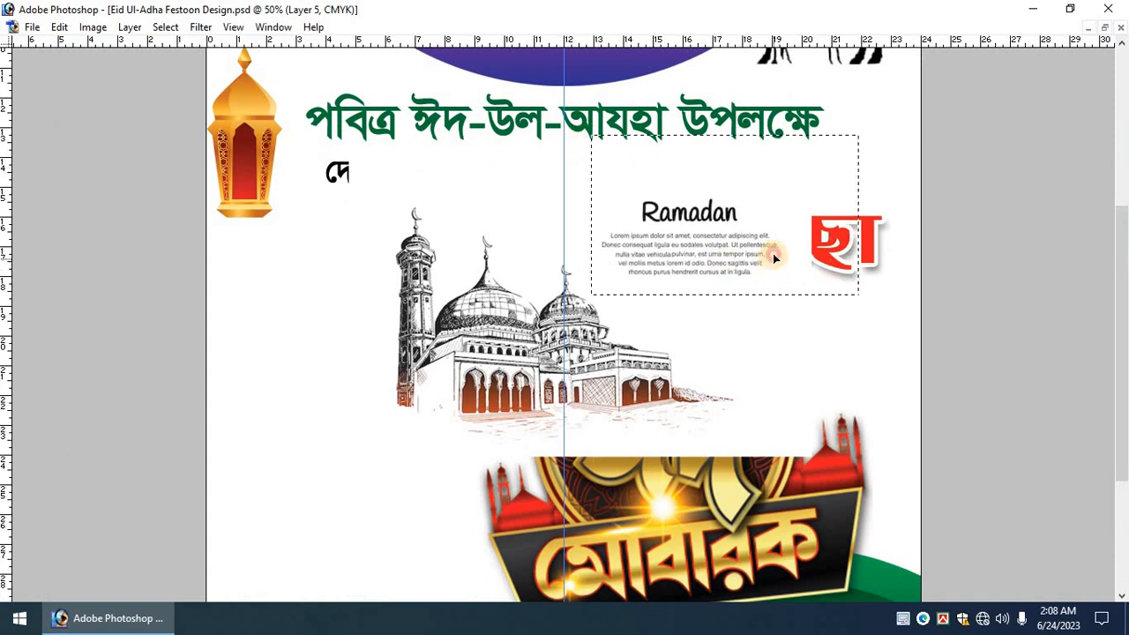
pyautogui.press('Delete')
pyautogui.hotkey('ctrl', '-')
pyautogui.hotkey('ctrl', 'd')
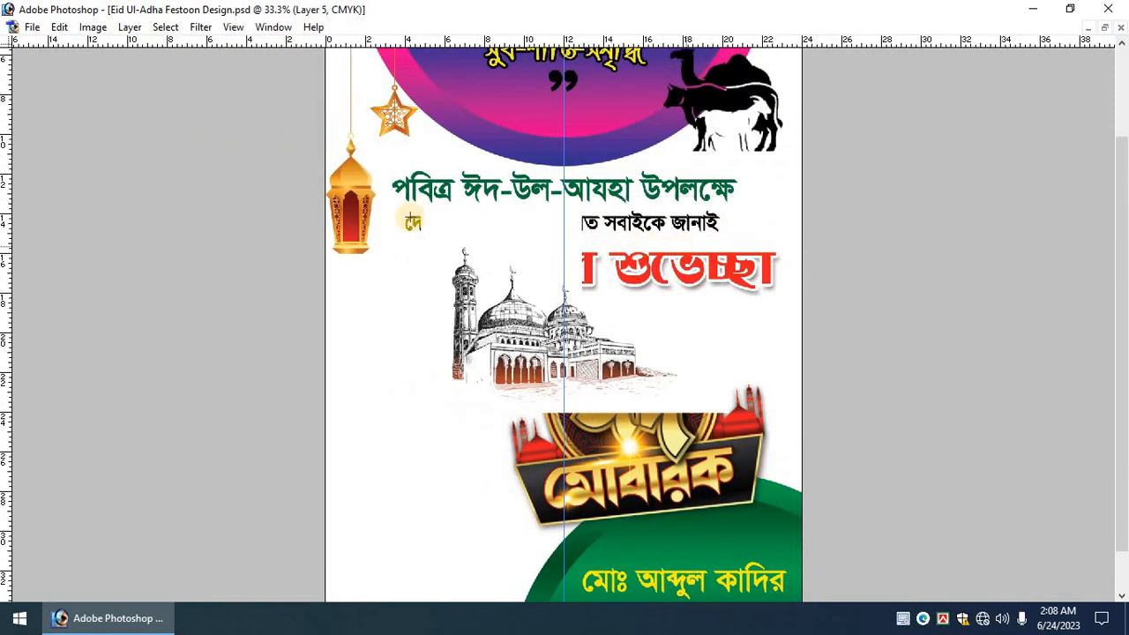
pyautogui.press('Tab')
# Move the mosque sketch up toward the top semicircle, nudging it left and up.
pyautogui.click(60, 131)
pyautogui.moveTo(551, 345); pyautogui.dragTo(567, 210)
pyautogui.scroll(3, 585, 254)
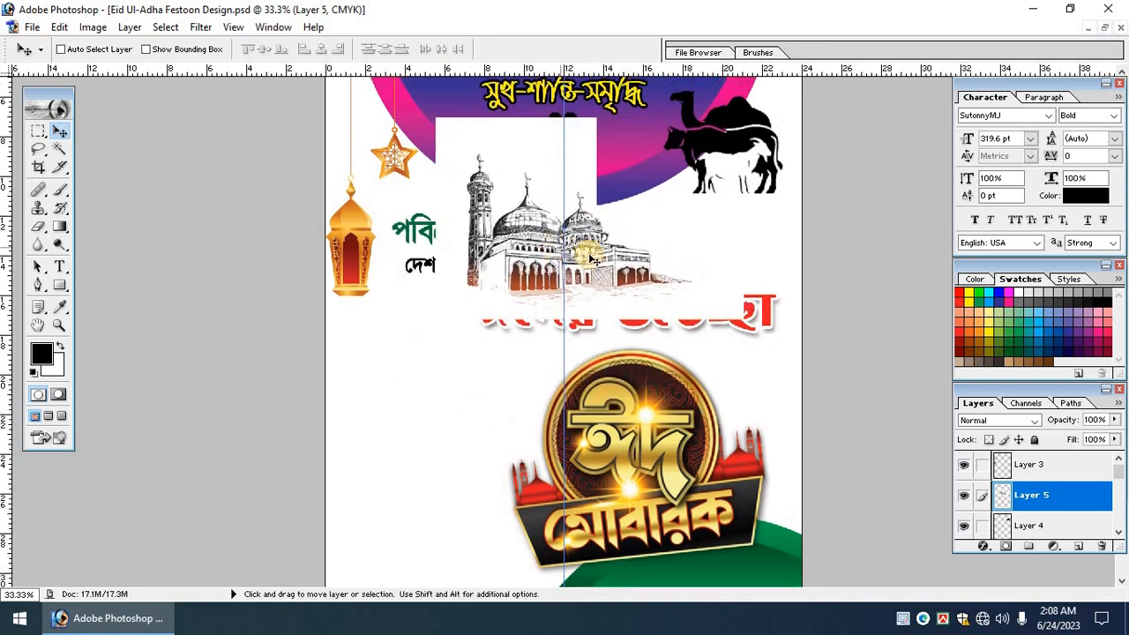
pyautogui.moveTo(623, 299); pyautogui.dragTo(634, 236)
pyautogui.scroll(1, 630, 264)
pyautogui.moveTo(662, 319); pyautogui.dragTo(636, 250)
pyautogui.hotkey('shift', 'Left')
pyautogui.hotkey('shift', 'Left')
pyautogui.hotkey('shift', 'Left')
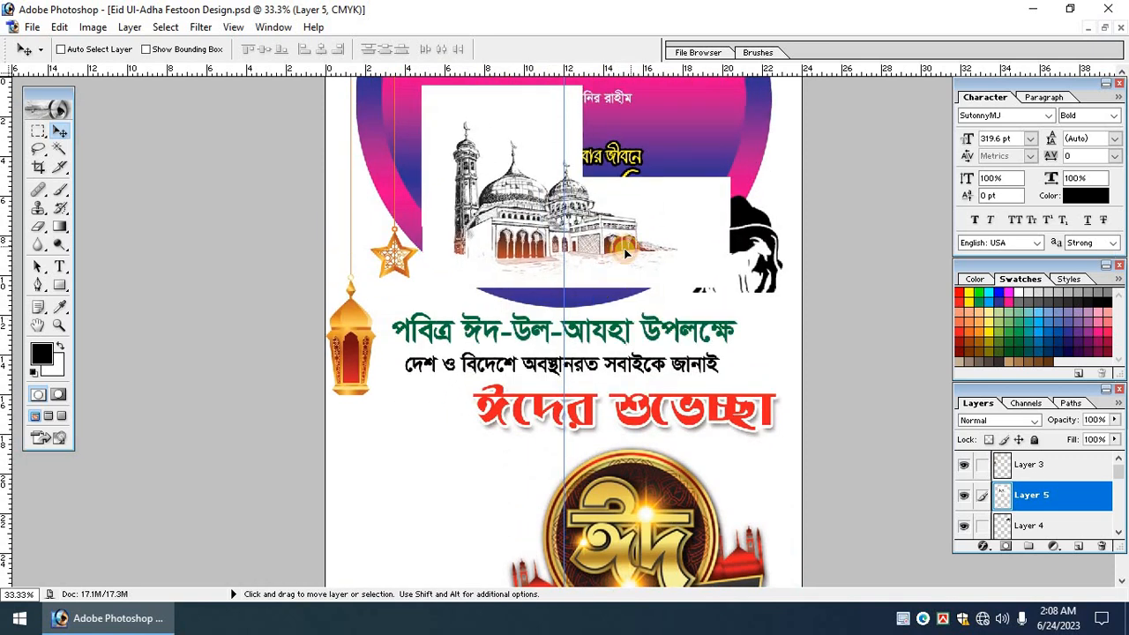
pyautogui.hotkey('shift', 'Up')
pyautogui.hotkey('shift', 'Up')
pyautogui.hotkey('shift', 'Up')
# Shrink the mosque sketch about its centre.
pyautogui.hotkey('ctrl', 't')
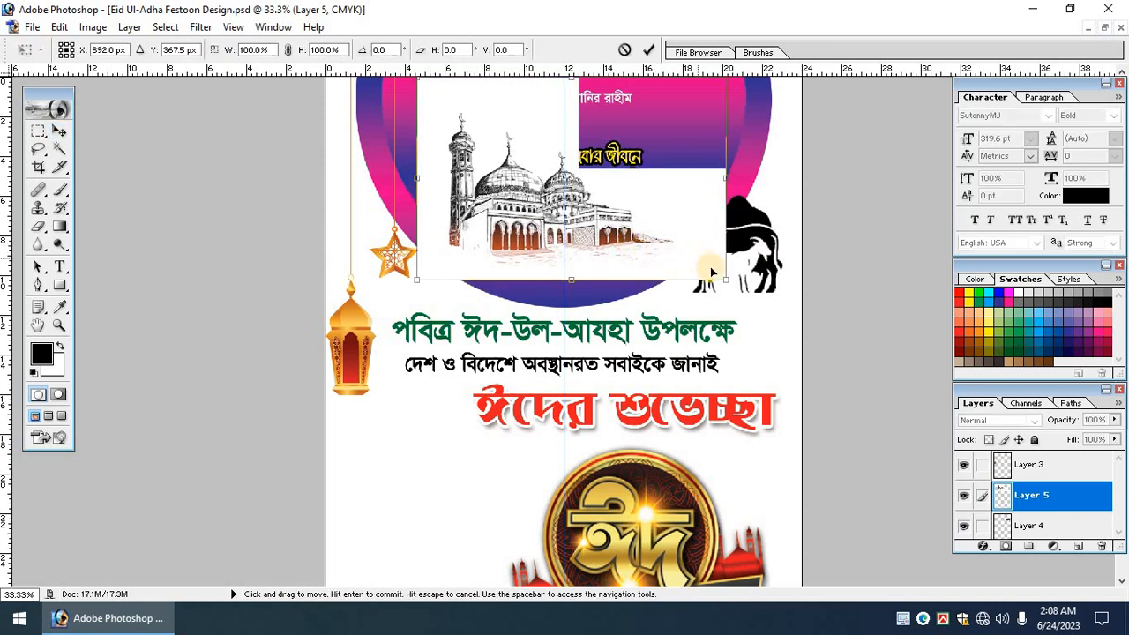
pyautogui.moveTo(722, 279); pyautogui.dragTo(688, 255)
pyautogui.press('Return')
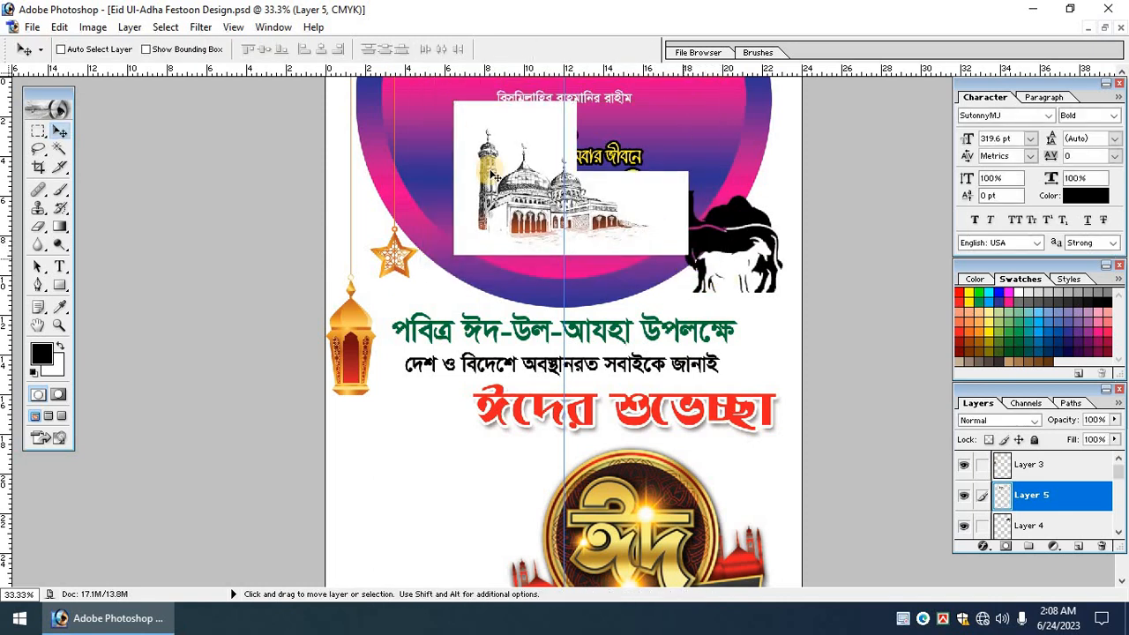
# Select the part of the white box covering the top heading.
pyautogui.moveTo(832, 347); pyautogui.dragTo(765, 418)
pyautogui.scroll(2, 764, 417)
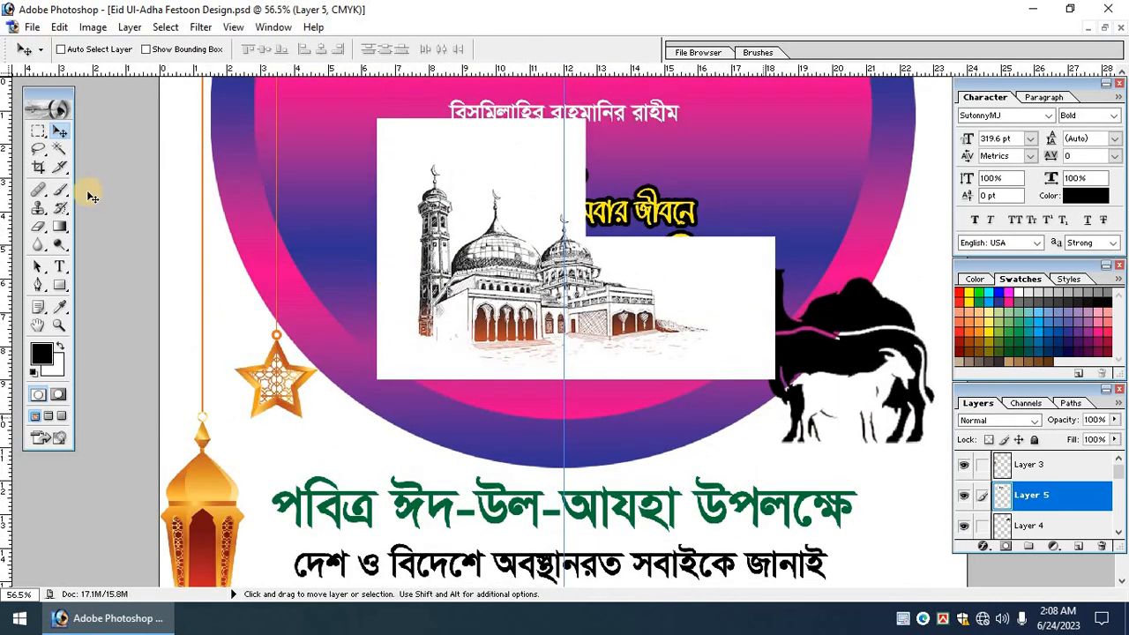
pyautogui.click(40, 133)
pyautogui.moveTo(311, 90); pyautogui.dragTo(637, 147)
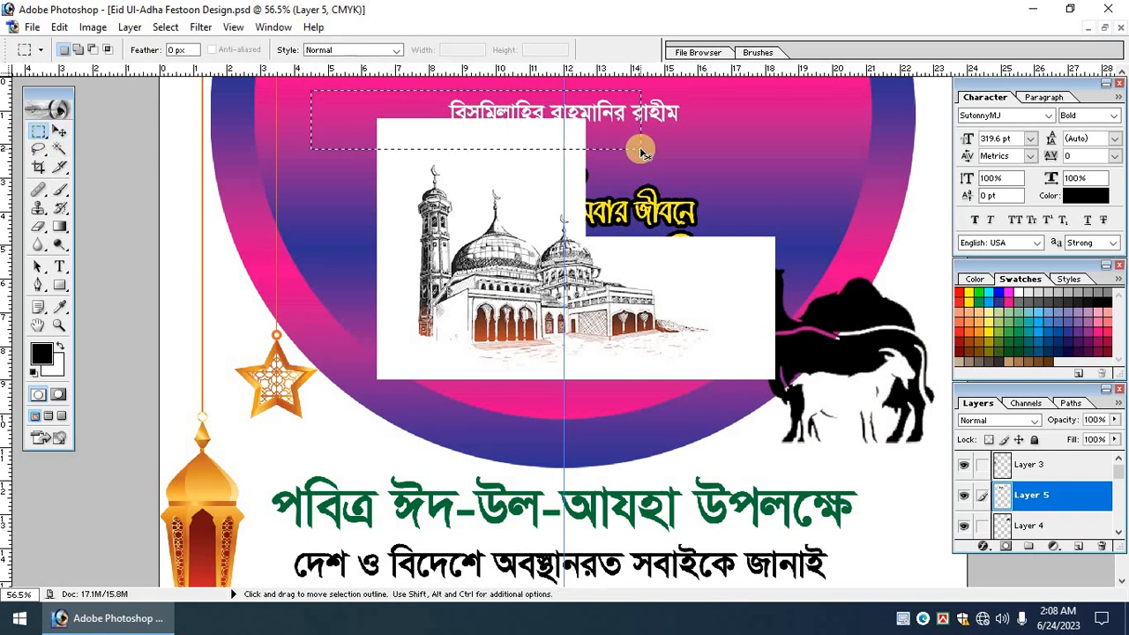
# Delete the white block over the heading and try selecting the mosque's white box.
pyautogui.press('Delete')
pyautogui.hotkey('ctrl', 'd')
pyautogui.click(59, 149)
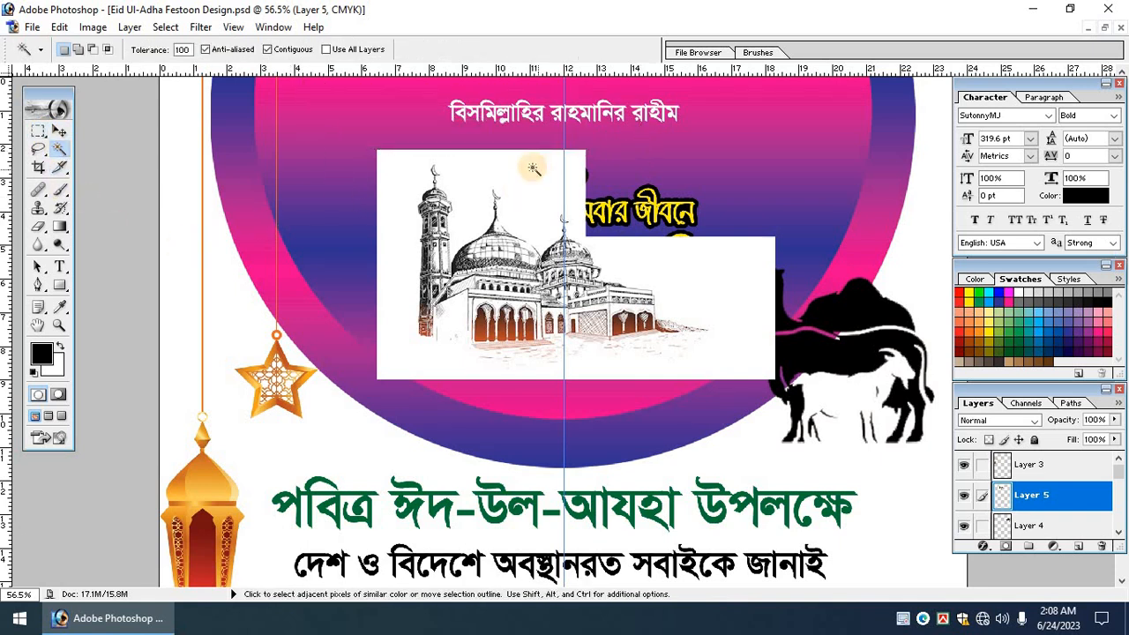
pyautogui.click(529, 163)
pyautogui.hotkey('ctrl', 'd')
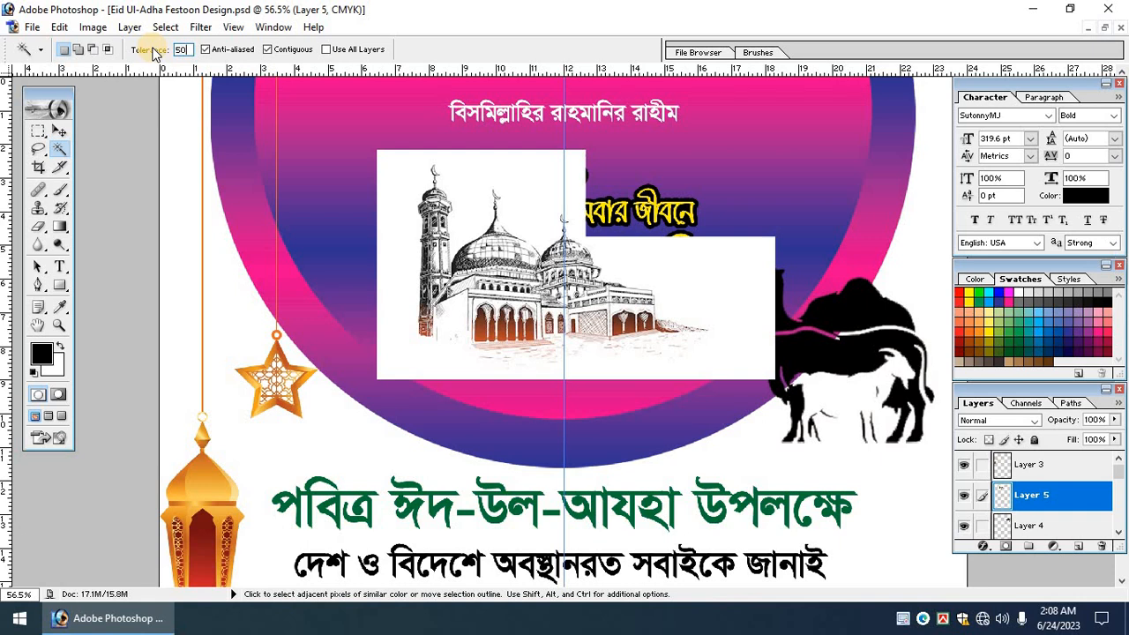
# With Magic Wand tolerance 10, select and delete the white background around the mosque.
pyautogui.click(516, 188)
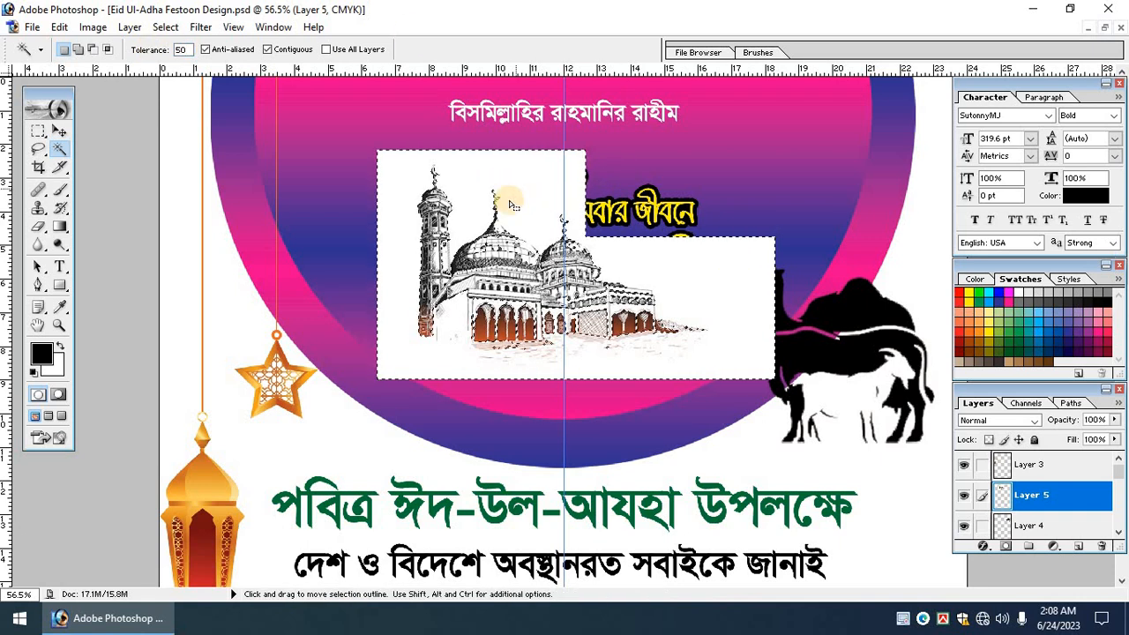
pyautogui.hotkey('ctrl', 'd')
pyautogui.click(181, 53)
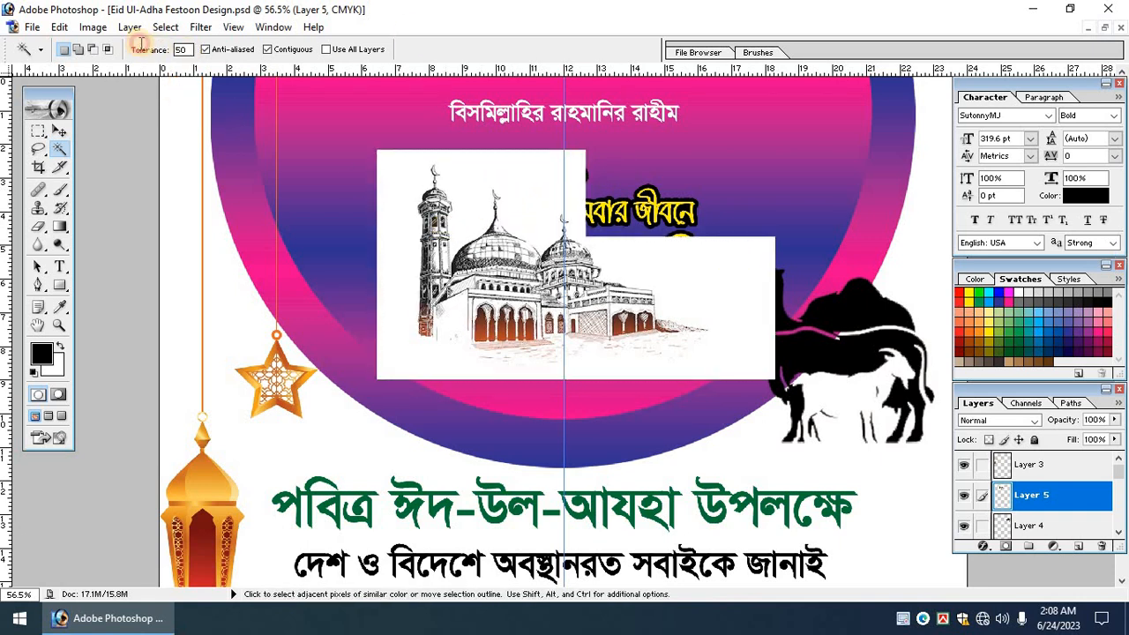
pyautogui.click(403, 192)
pyautogui.hotkey('ctrl', '+')
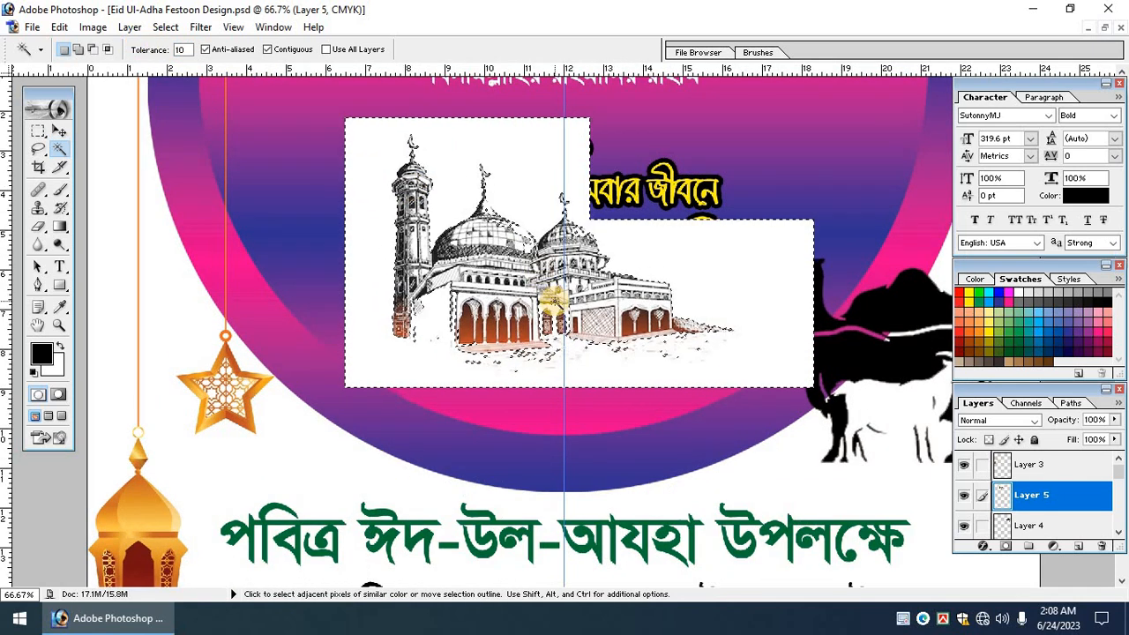
pyautogui.press('Delete')
pyautogui.hotkey('ctrl', '-')
pyautogui.hotkey('ctrl', 'd')
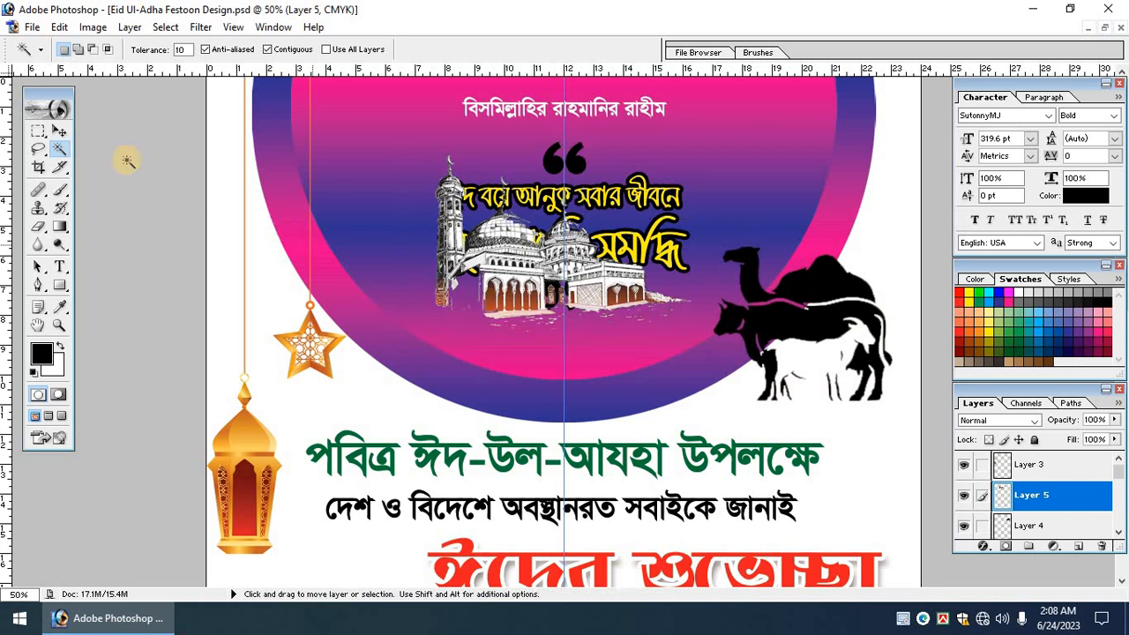
# Move the mosque sketch left within the semicircle and fit the poster in view.
pyautogui.click(59, 130)
pyautogui.press('Tab')
pyautogui.moveTo(553, 240); pyautogui.dragTo(450, 243)
pyautogui.hotkey('ctrl', '0')
pyautogui.press('Tab')
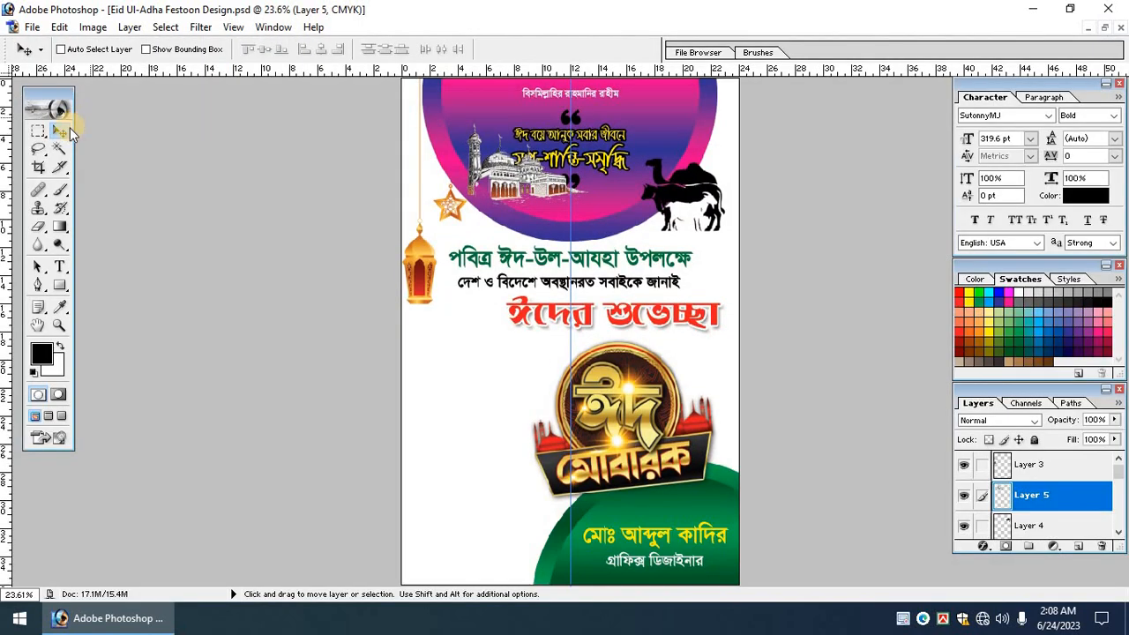
# Move the mosque sketch lower left, resize it, and align it beside the Eid Mubarak badge.
pyautogui.press('Tab')
pyautogui.moveTo(512, 177); pyautogui.dragTo(470, 365)
pyautogui.hotkey('ctrl', 't')
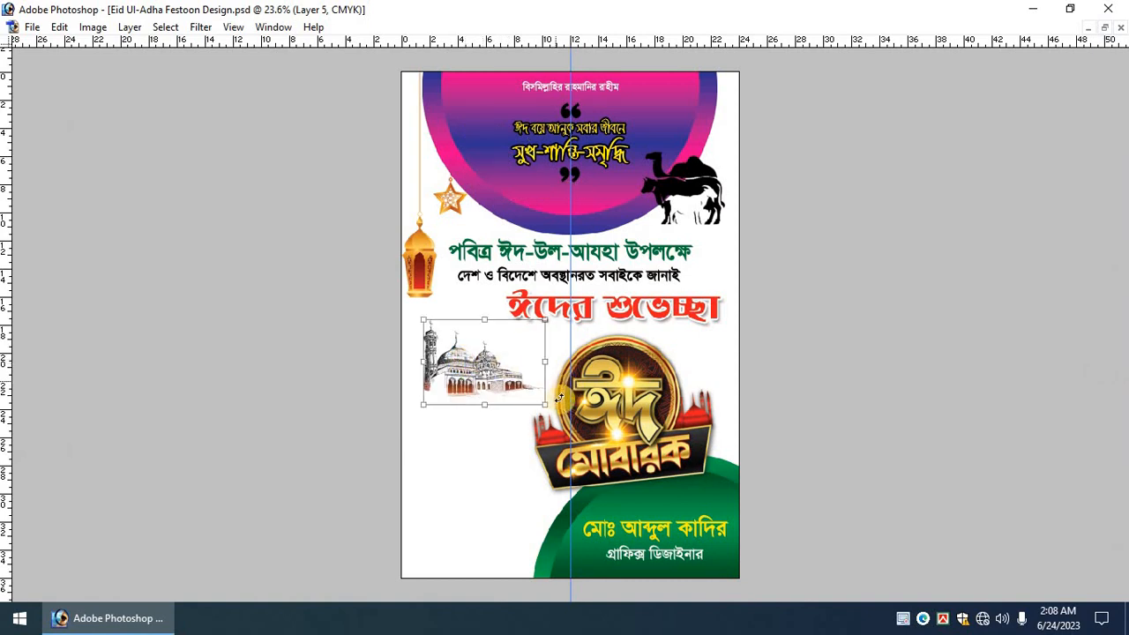
pyautogui.moveTo(549, 406); pyautogui.dragTo(582, 429)
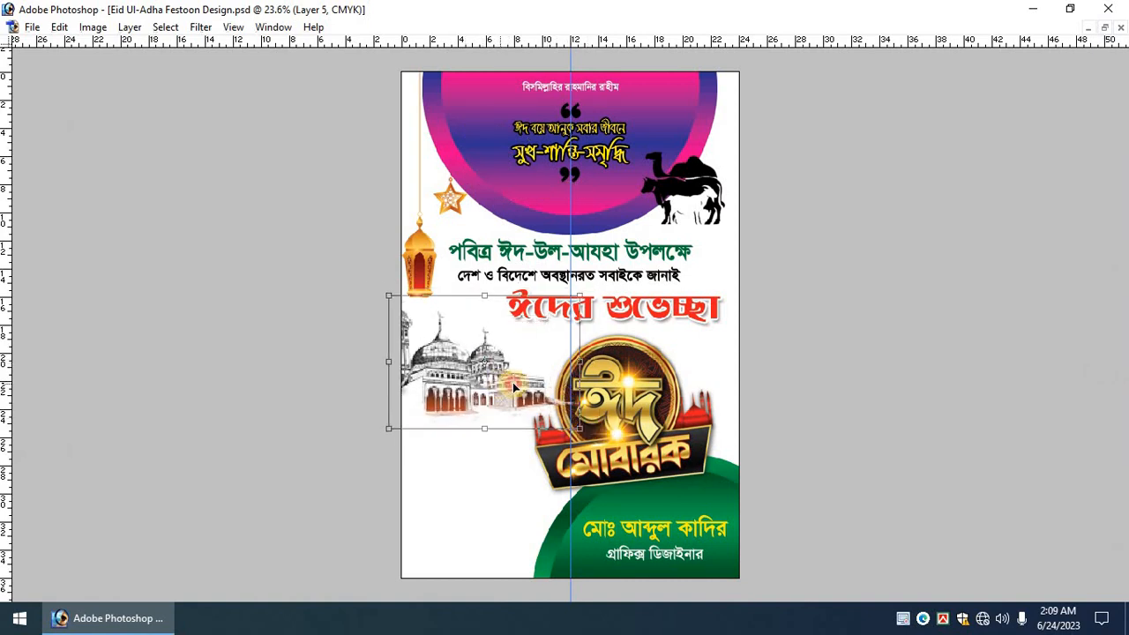
pyautogui.moveTo(508, 384); pyautogui.dragTo(521, 385)
pyautogui.moveTo(574, 418); pyautogui.dragTo(558, 408)
pyautogui.moveTo(517, 378); pyautogui.dragTo(513, 381)
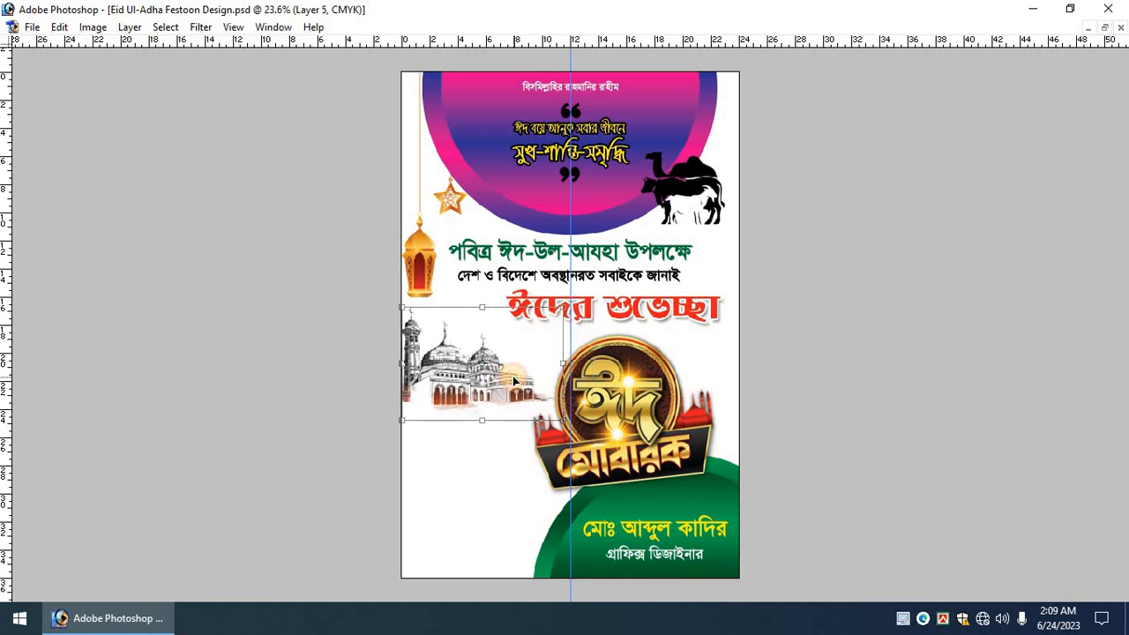
pyautogui.press('Return')
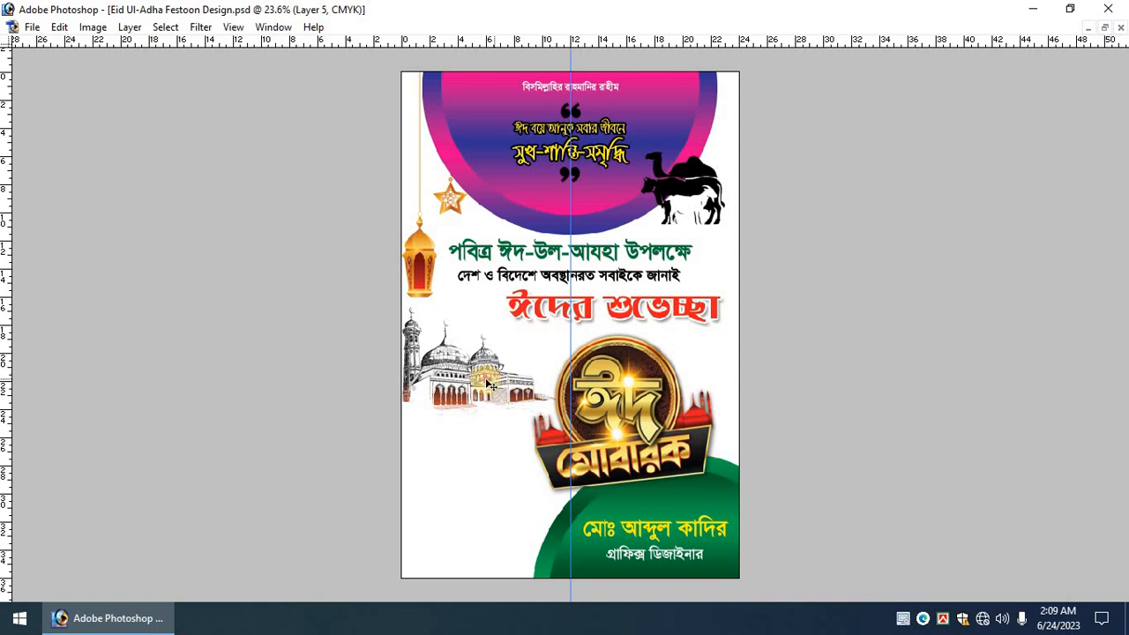
pyautogui.moveTo(488, 383); pyautogui.dragTo(501, 396)
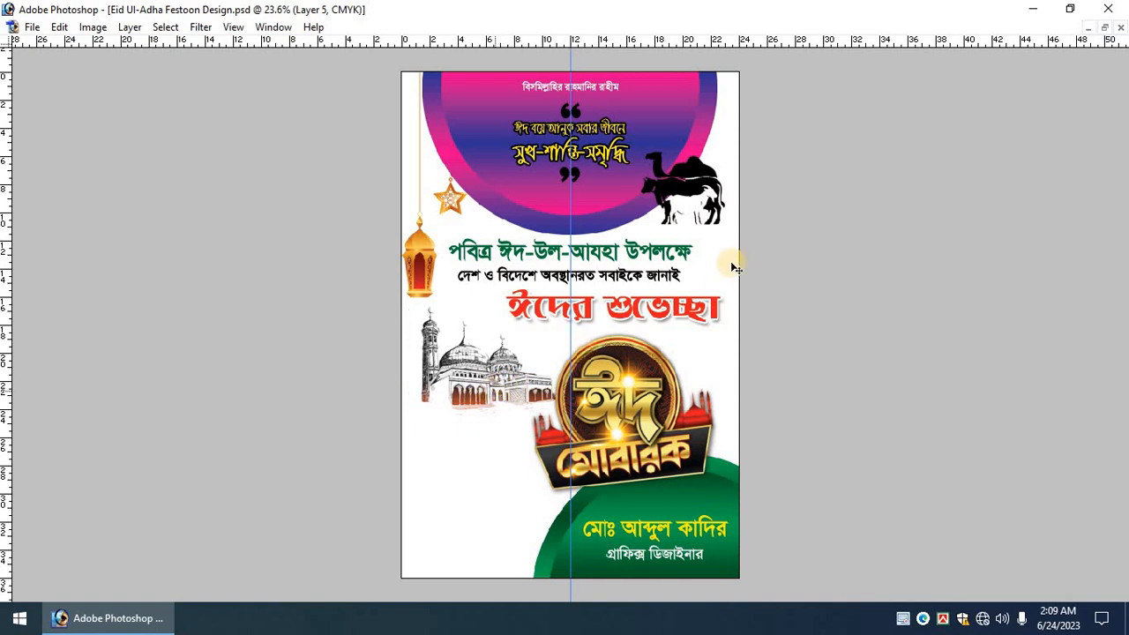
# Select the five source image files on the desktop and drag them into Photoshop.
pyautogui.press('Tab')
pyautogui.press('super+d')
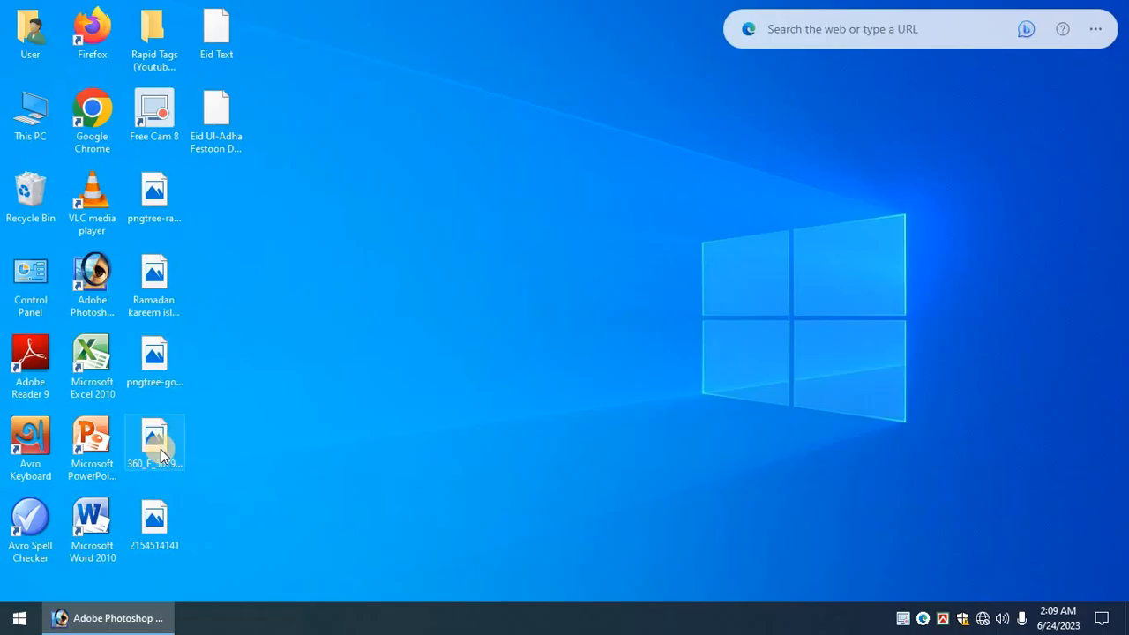
pyautogui.moveTo(209, 182); pyautogui.dragTo(156, 577)
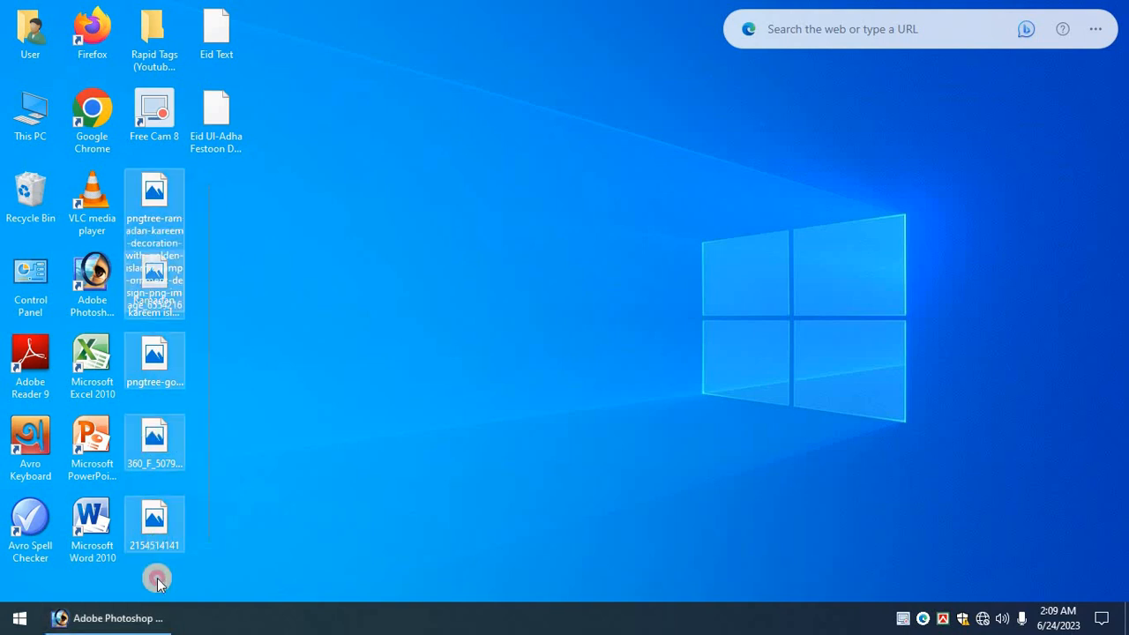
pyautogui.moveTo(149, 453); pyautogui.dragTo(273, 280)
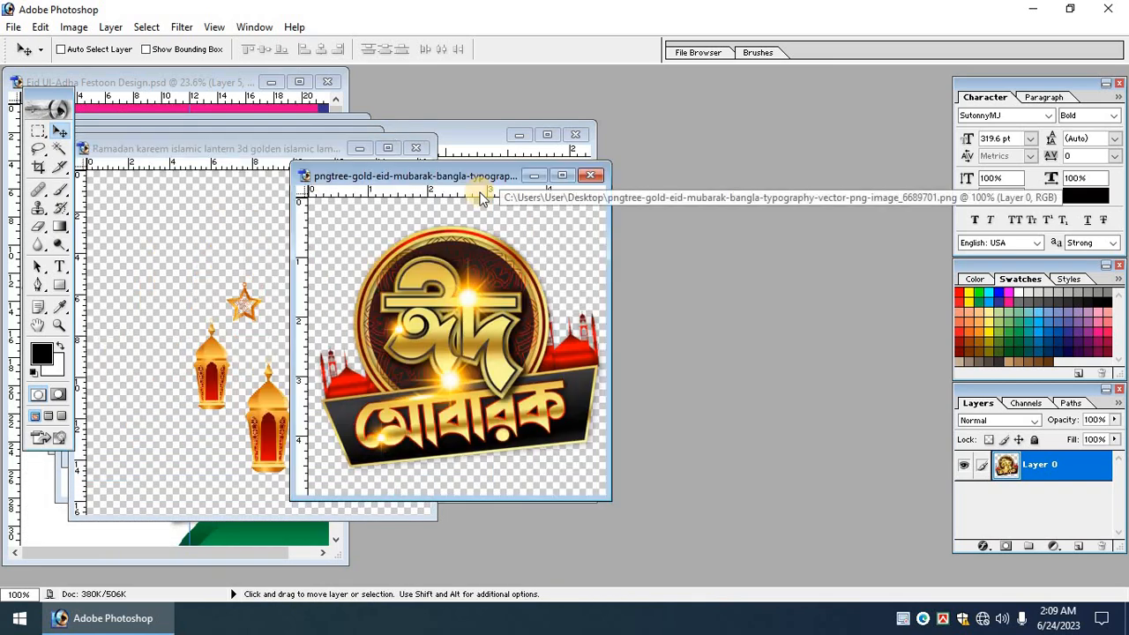
# Close the Eid Mubarak, lantern, Ramadan decoration, Ramadan mosque and Eid Al Adha images.
pyautogui.click(298, 149)
pyautogui.hotkey('ctrl', 'w')
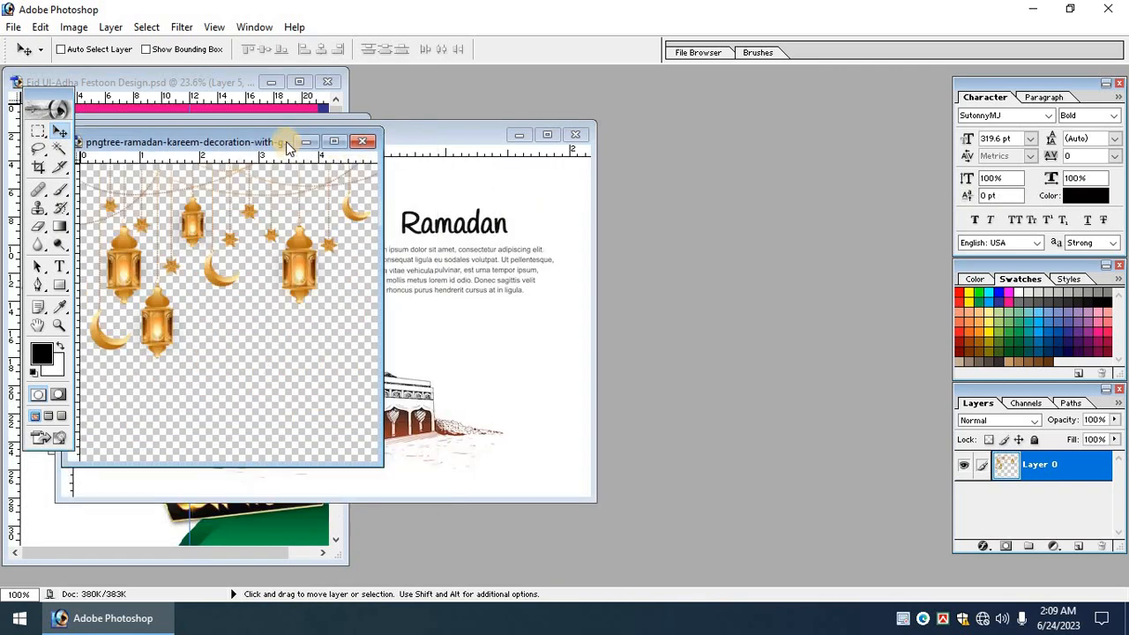
pyautogui.hotkey('ctrl', 'w')
pyautogui.hotkey('ctrl', 'w')
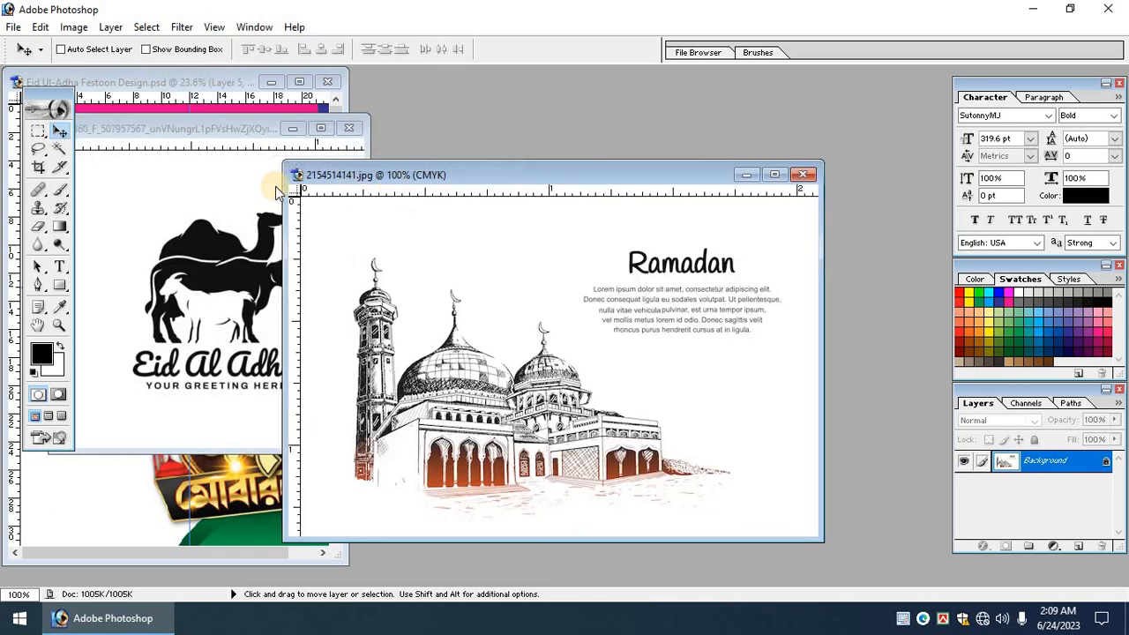
pyautogui.hotkey('ctrl', 'w')
pyautogui.hotkey('ctrl', 'w')
pyautogui.click(300, 81)
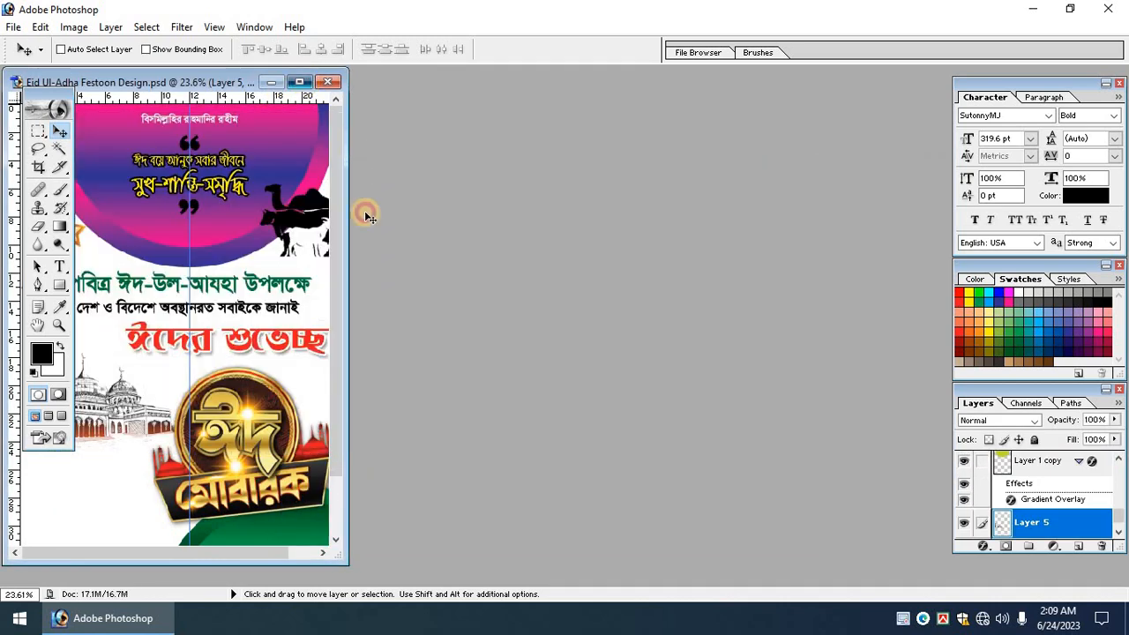
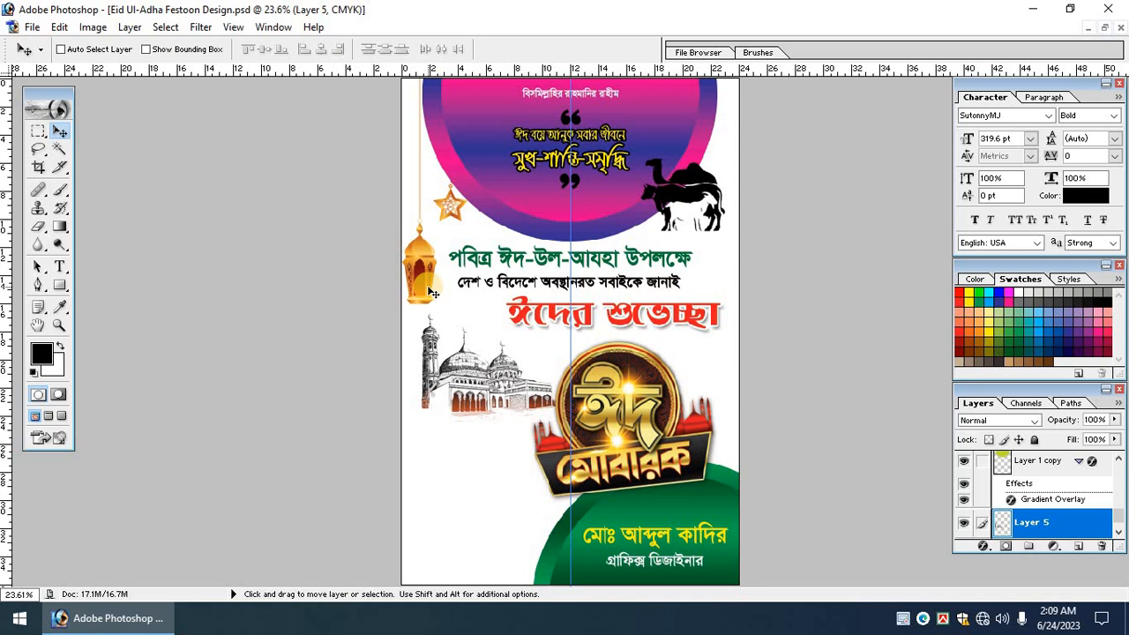
# Adjust the positions of the poster artwork in Photoshop.
pyautogui.moveTo(432, 293); pyautogui.dragTo(521, 301)
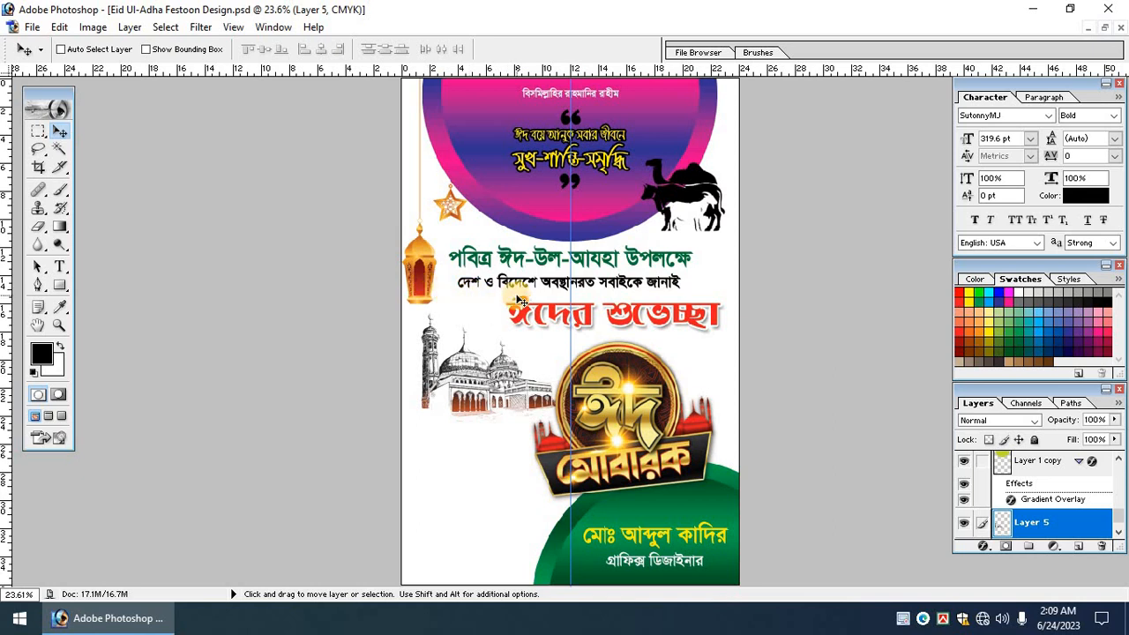
pyautogui.scroll(-3, 521, 301)
pyautogui.scroll(1, 503, 382)
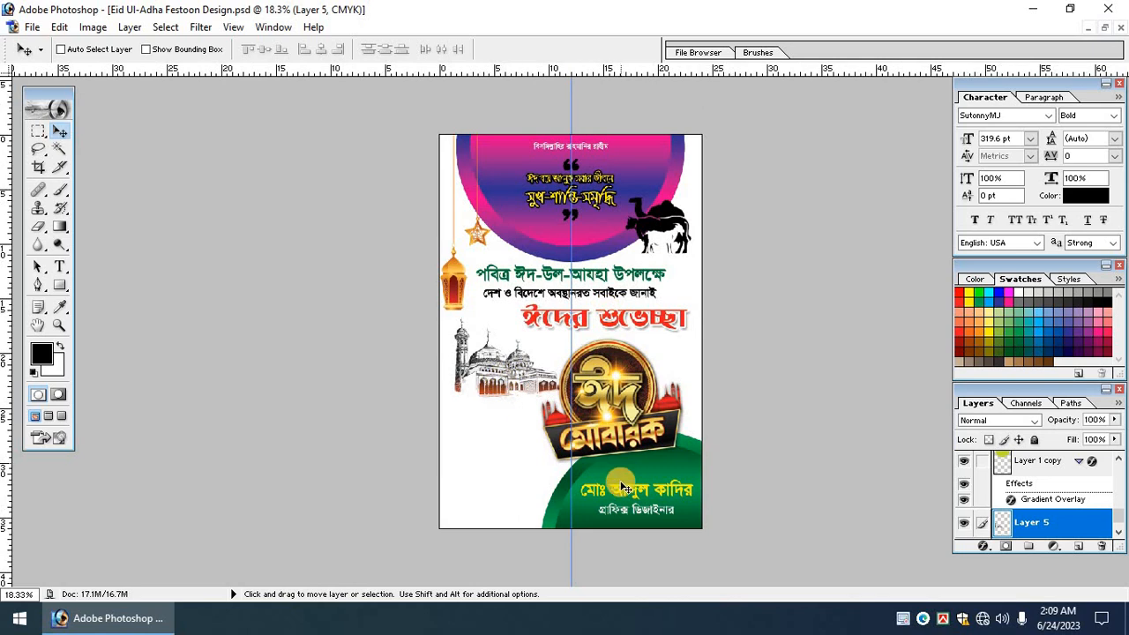
pyautogui.scroll(1, 623, 500)
pyautogui.moveTo(623, 499); pyautogui.dragTo(669, 357)
pyautogui.scroll(1, 669, 356)
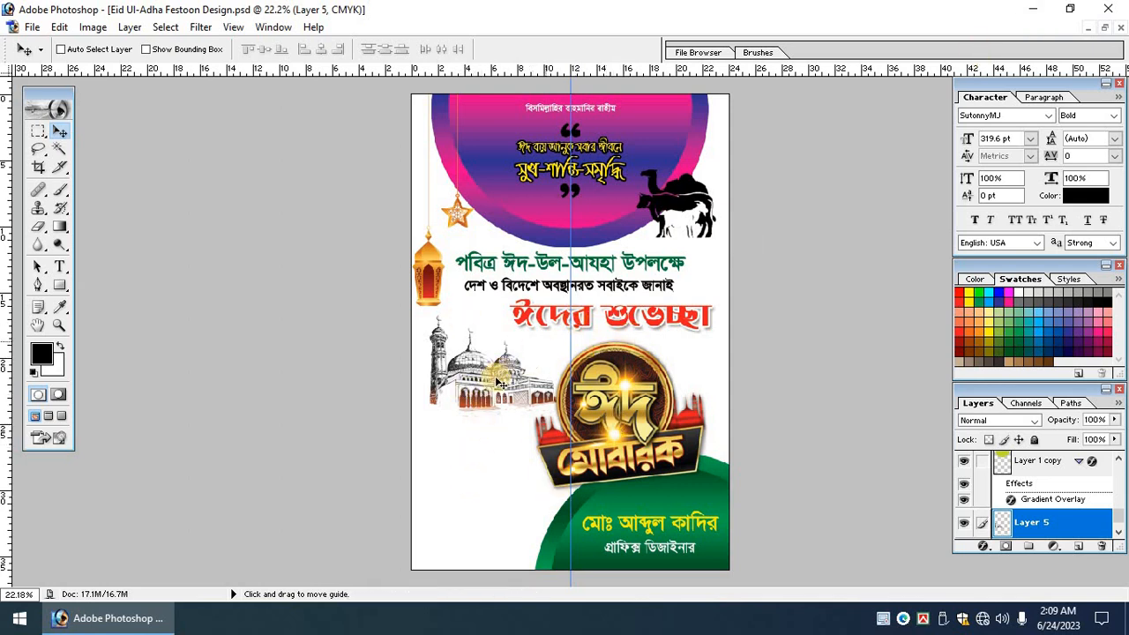
pyautogui.moveTo(511, 388); pyautogui.dragTo(557, 370)
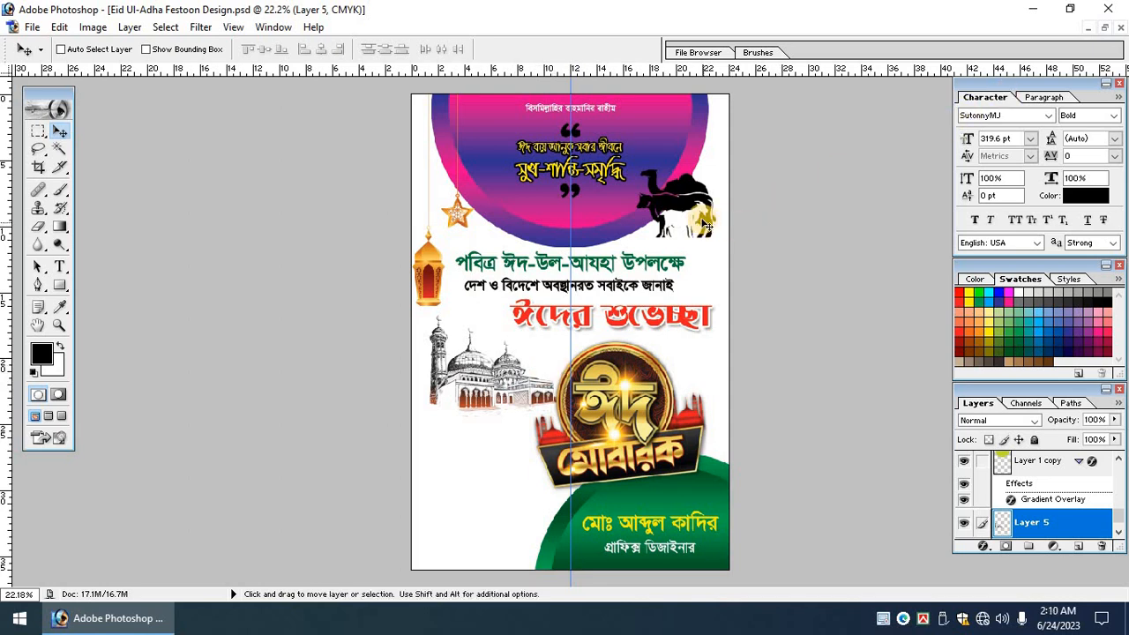
# Minimize Photoshop, refresh the desktop, then bring Photoshop back and minimize it again.
pyautogui.click(1033, 9)
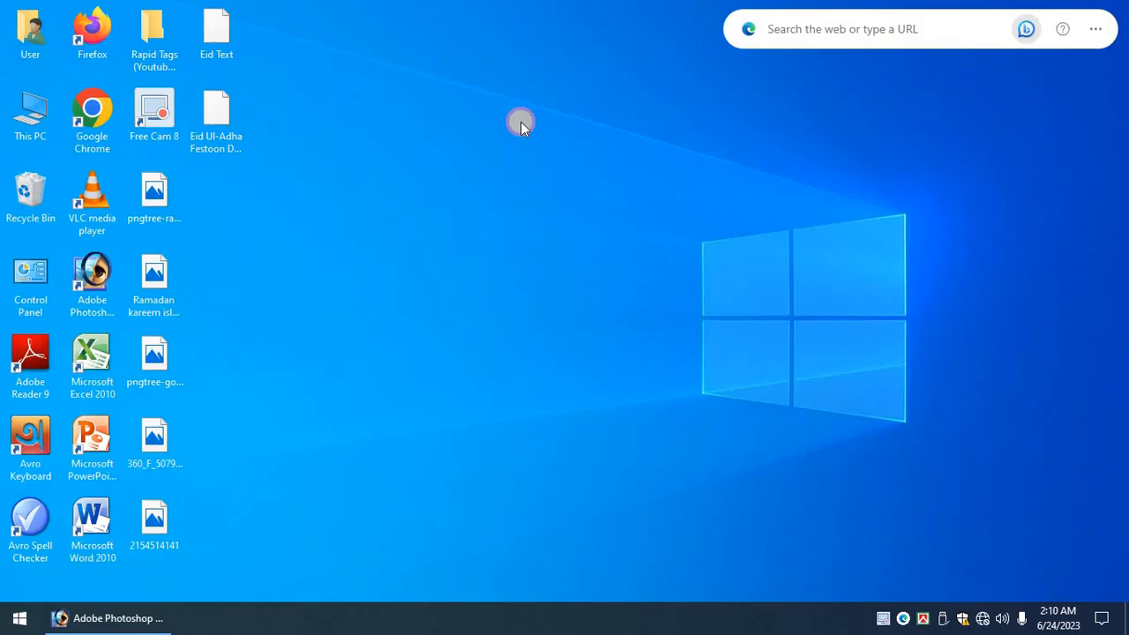
pyautogui.rightClick(347, 151)
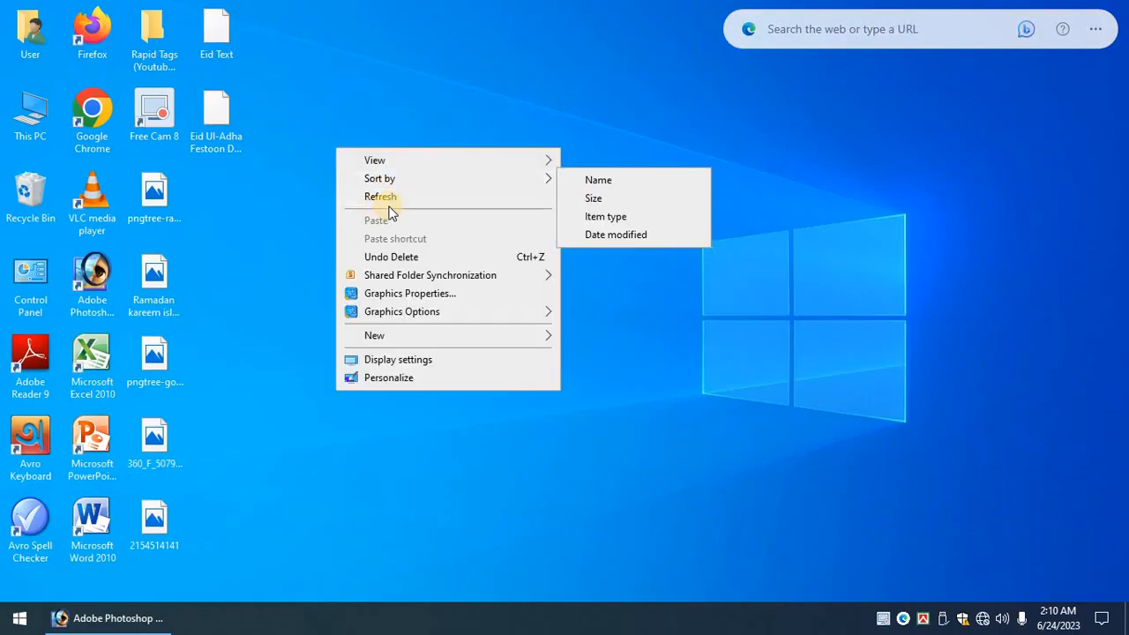
pyautogui.click(227, 123)
pyautogui.rightClick(285, 125)
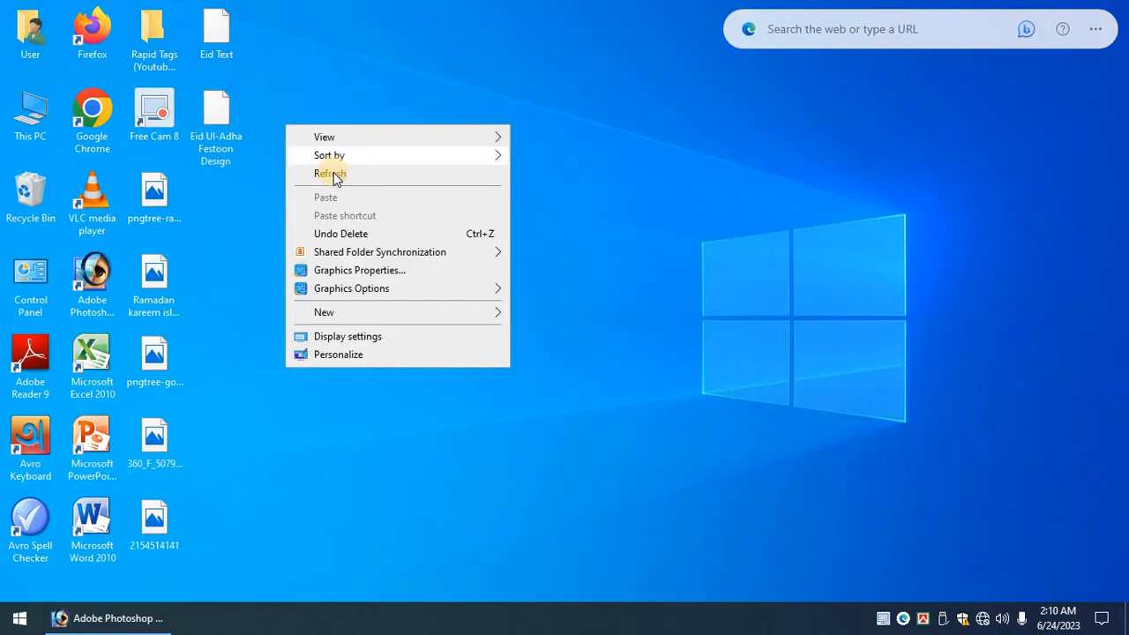
pyautogui.click(320, 173)
pyautogui.rightClick(285, 125)
pyautogui.click(327, 174)
pyautogui.moveTo(114, 618); pyautogui.dragTo(524, 169)
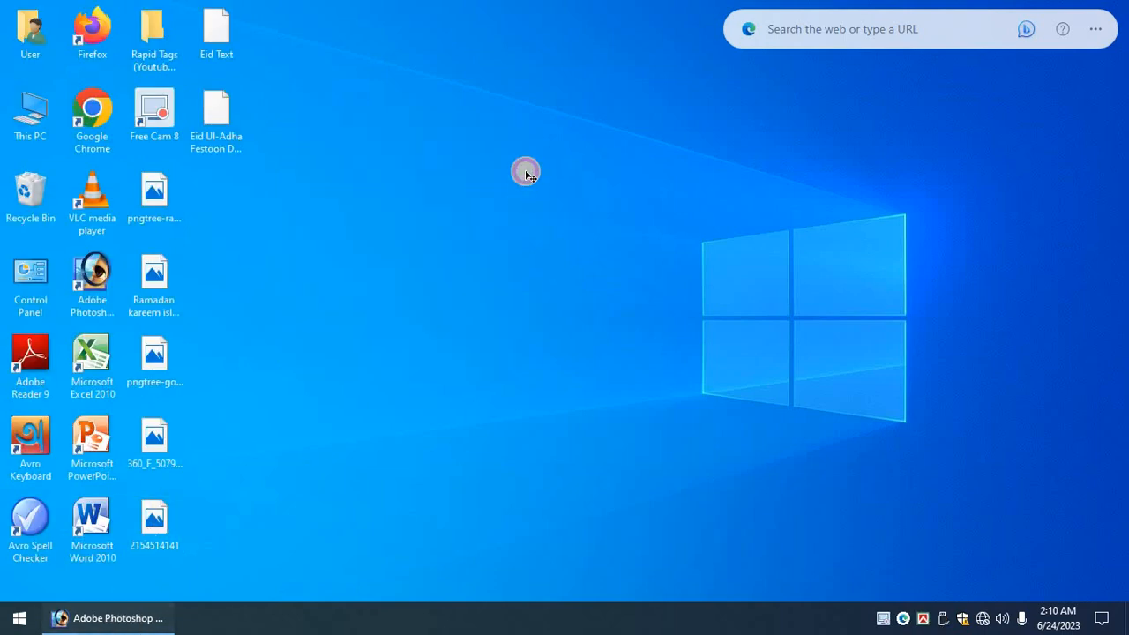
pyautogui.click(773, 210)
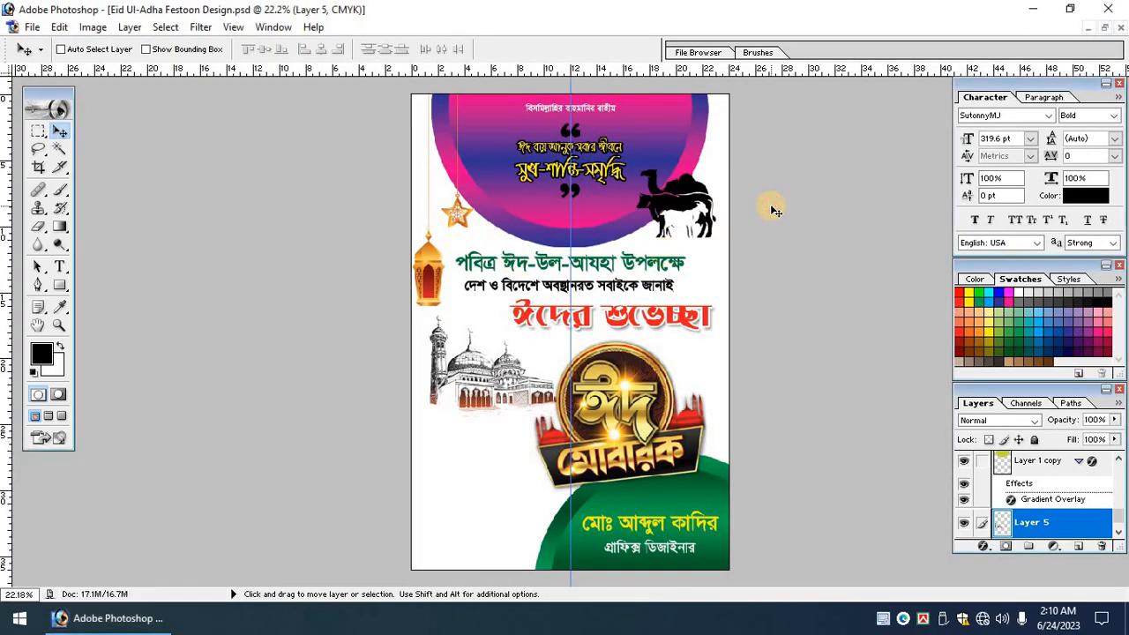
pyautogui.click(1029, 10)
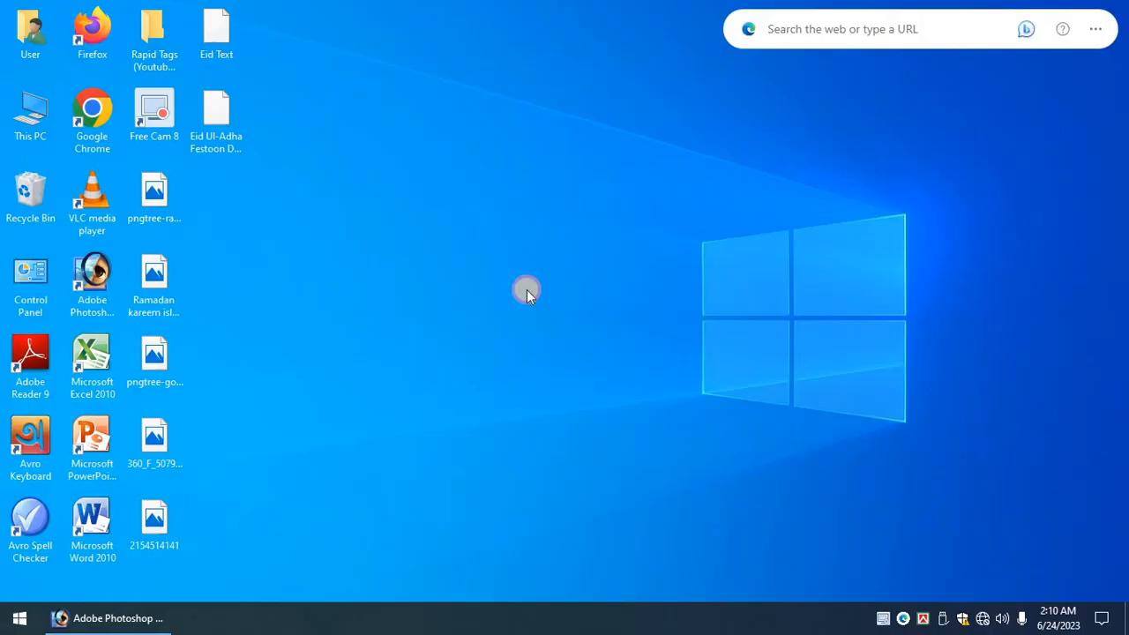
# Launch Firefox, dismiss its prompts, and open the 192.168.100.1 modem page.
pyautogui.doubleClick(92, 28)
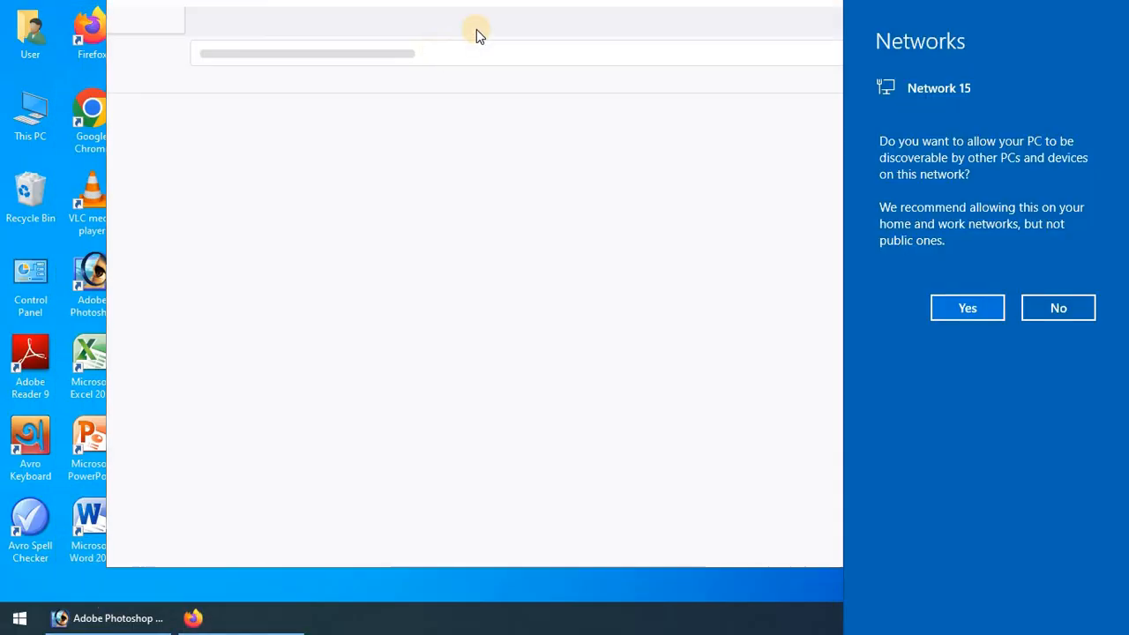
pyautogui.click(1040, 302)
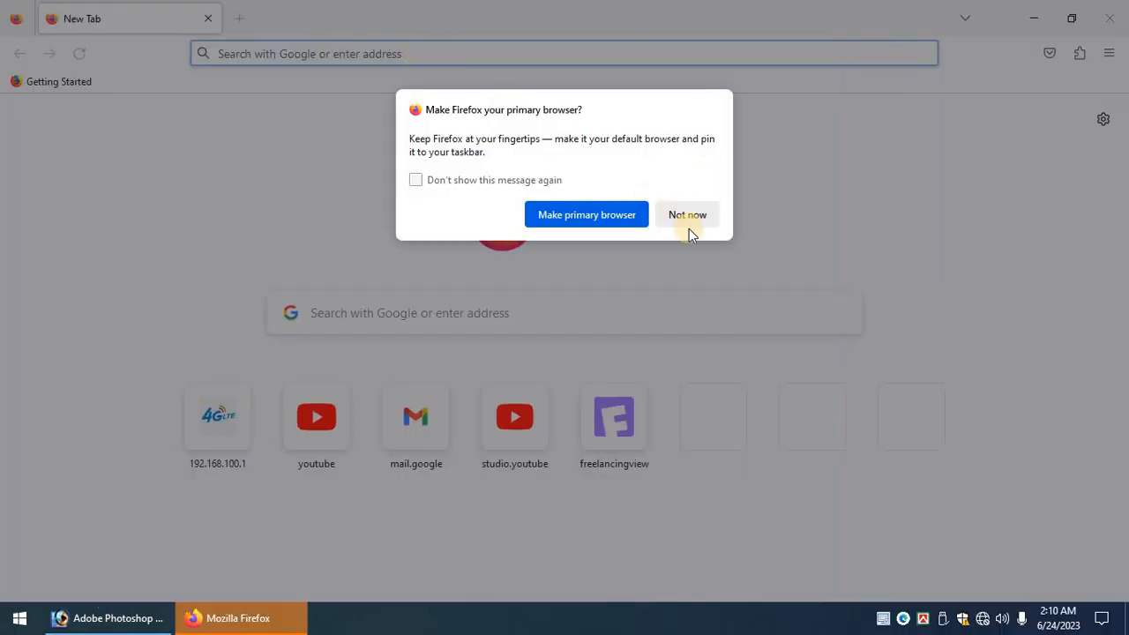
pyautogui.click(337, 35)
pyautogui.click(254, 55)
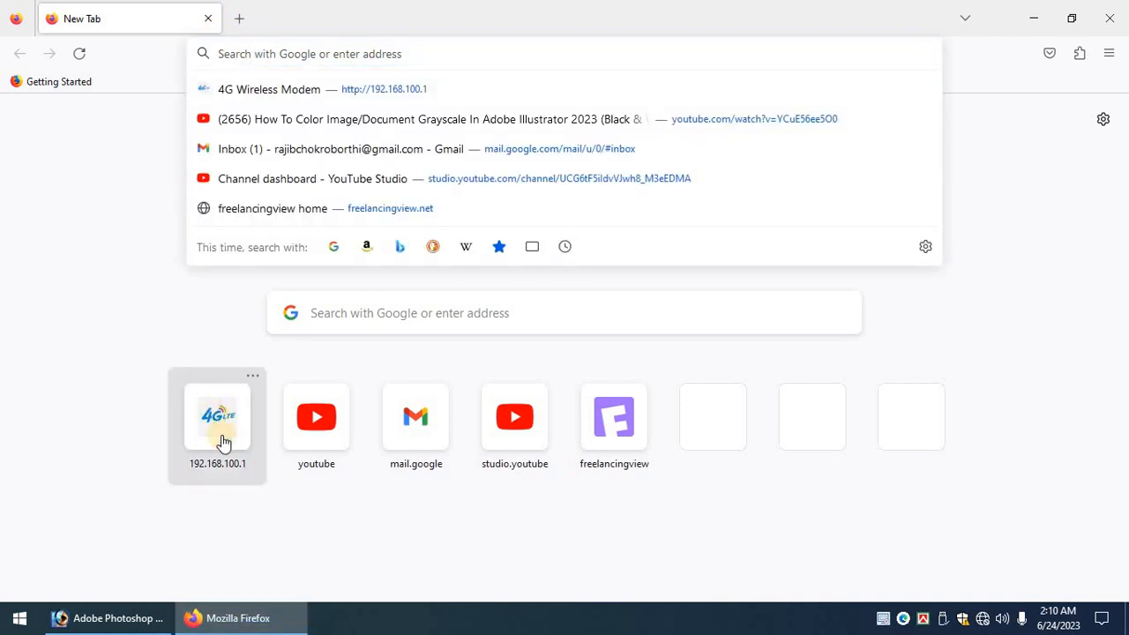
pyautogui.click(219, 424)
# Search Google for 'Vector Man Image' in a new tab.
pyautogui.click(239, 19)
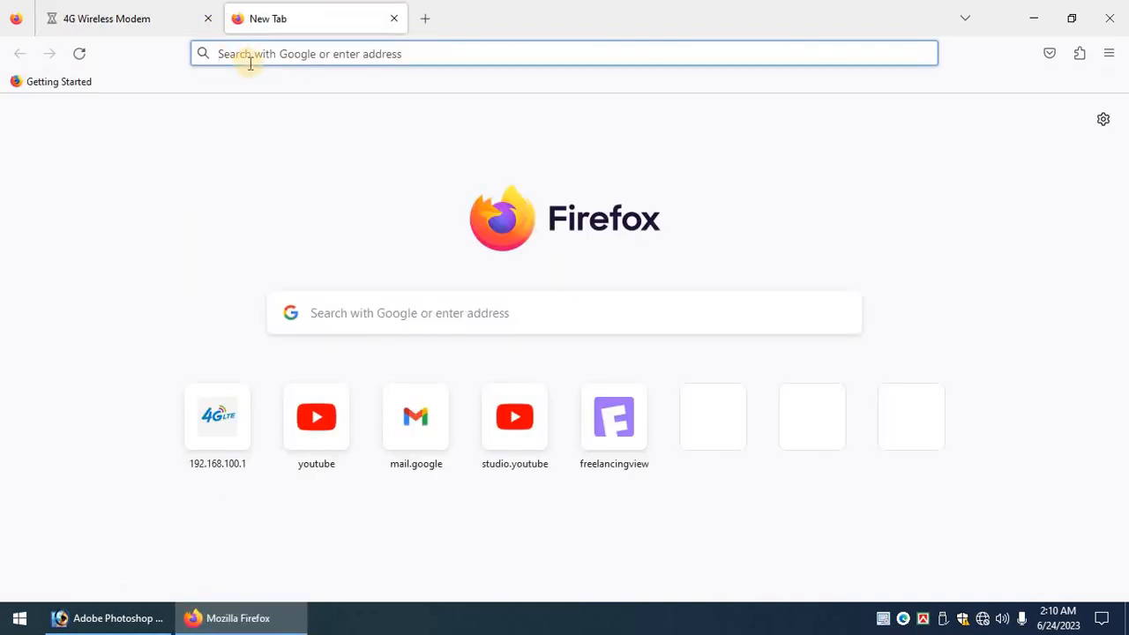
pyautogui.write('Vector')
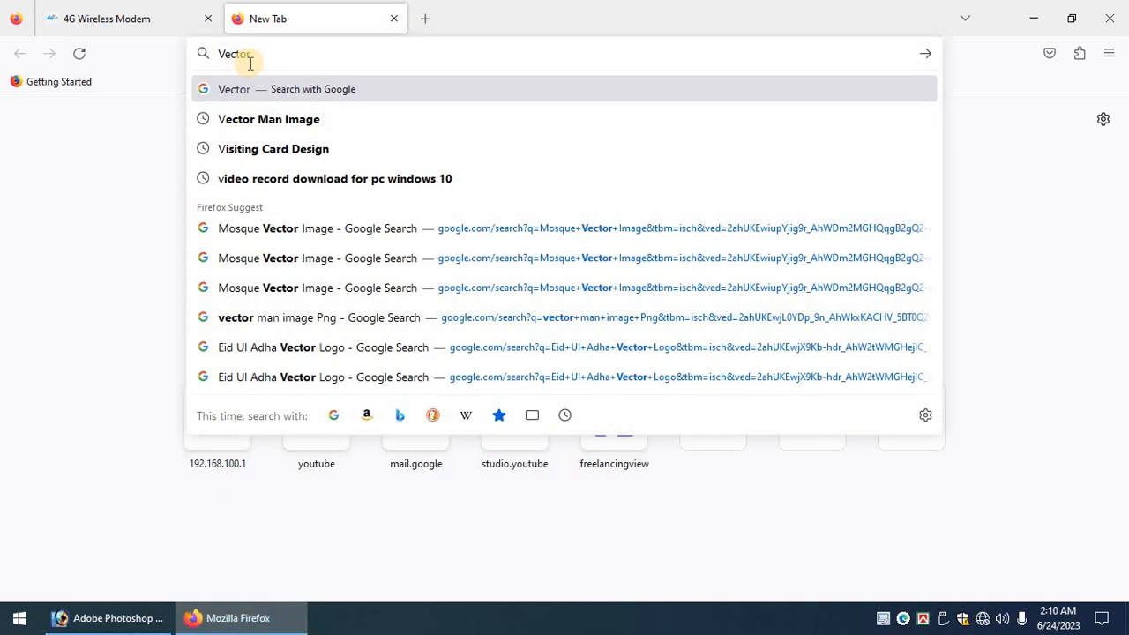
pyautogui.click(237, 118)
# Log in to the 4G Wireless Modem page with the password, declining to save it.
pyautogui.click(131, 9)
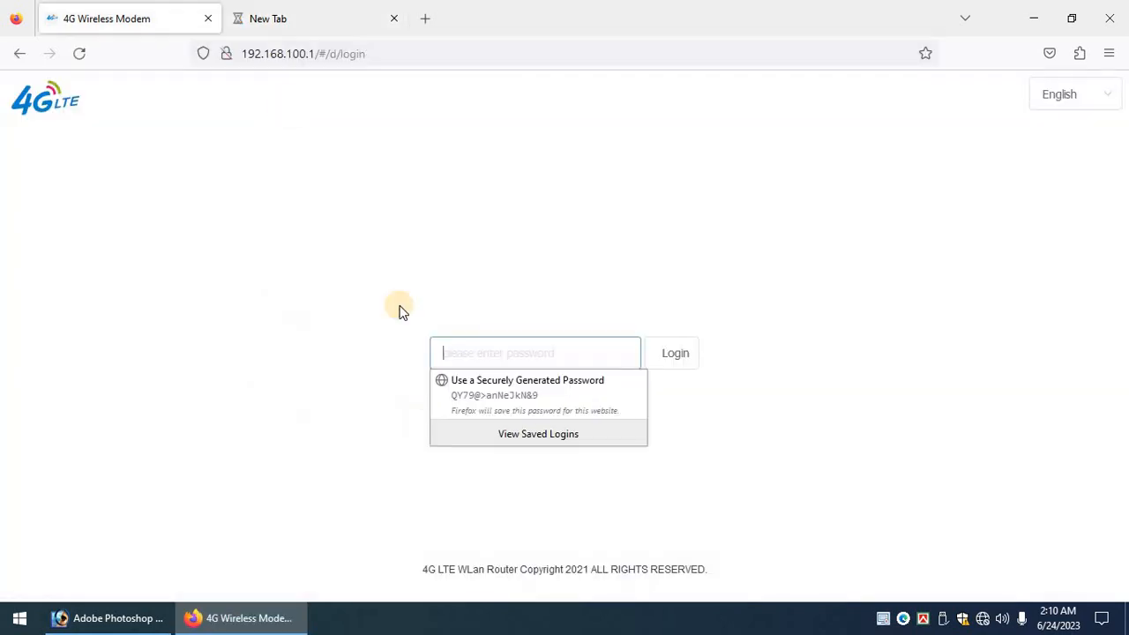
pyautogui.write('ad')
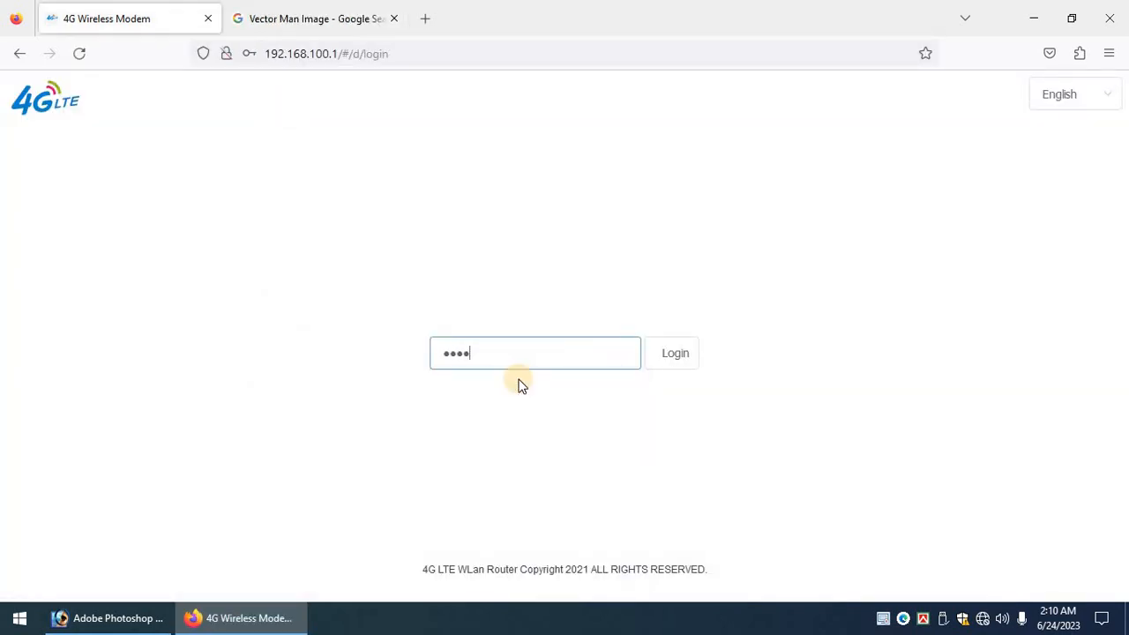
pyautogui.write('min')
pyautogui.press('Return')
pyautogui.click(464, 260)
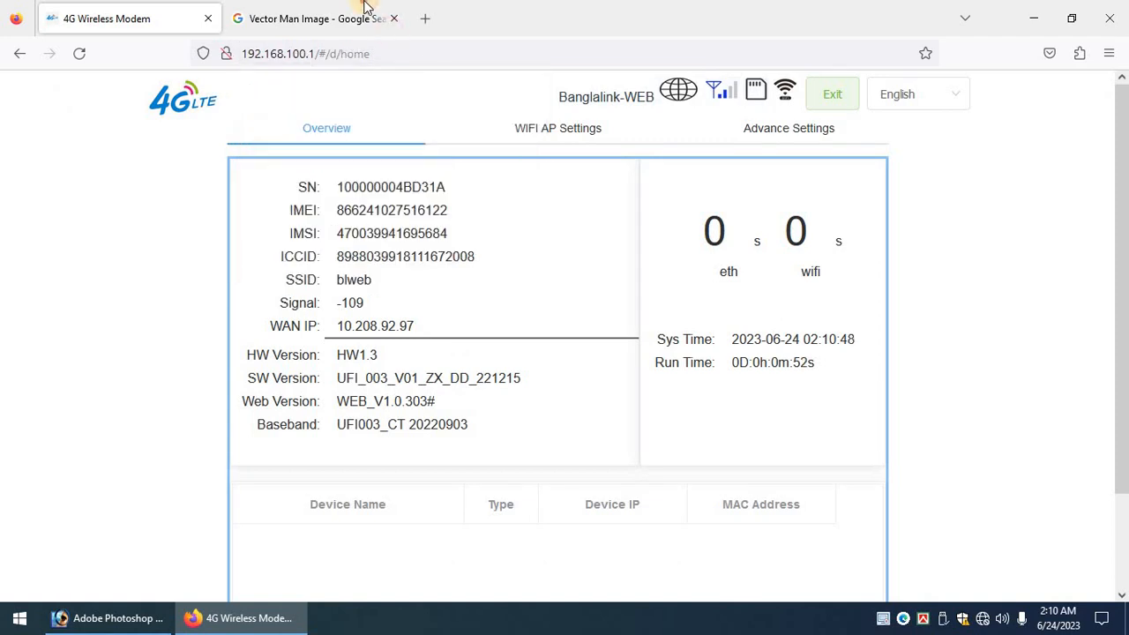
# Show Google Images results and copy the VectorStock young man portrait.
pyautogui.click(362, 10)
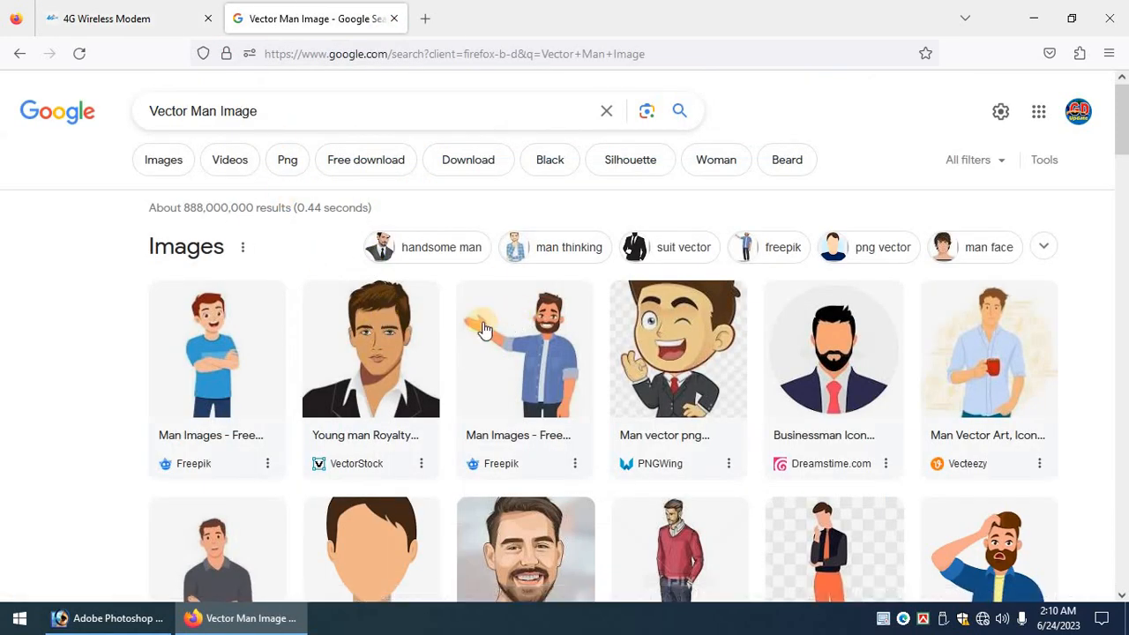
pyautogui.click(165, 158)
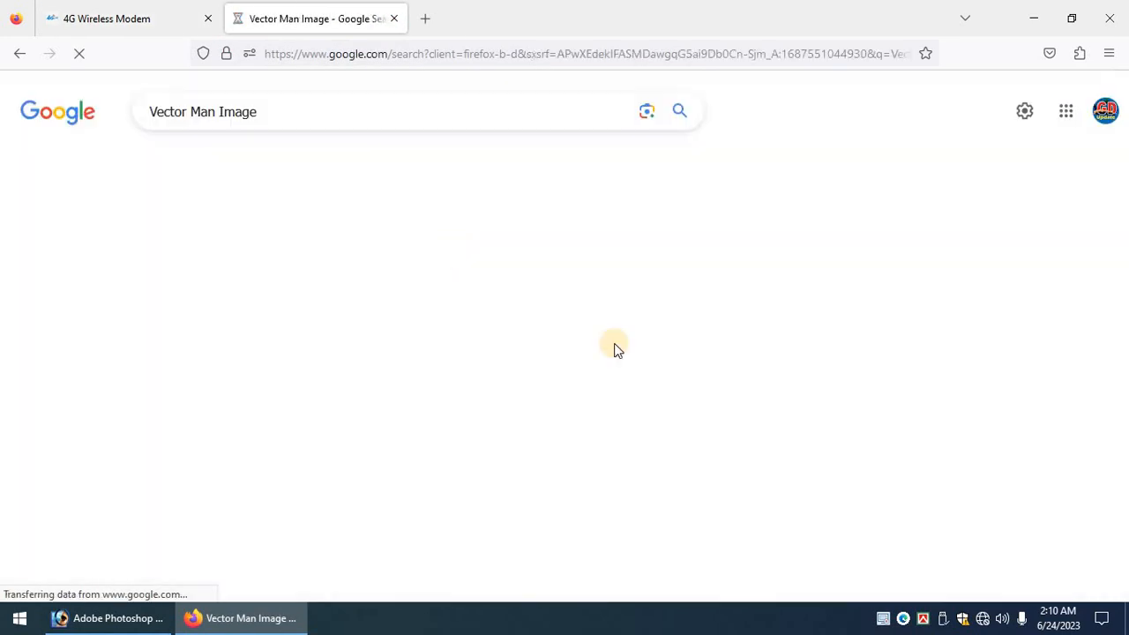
pyautogui.scroll(-2, 638, 361)
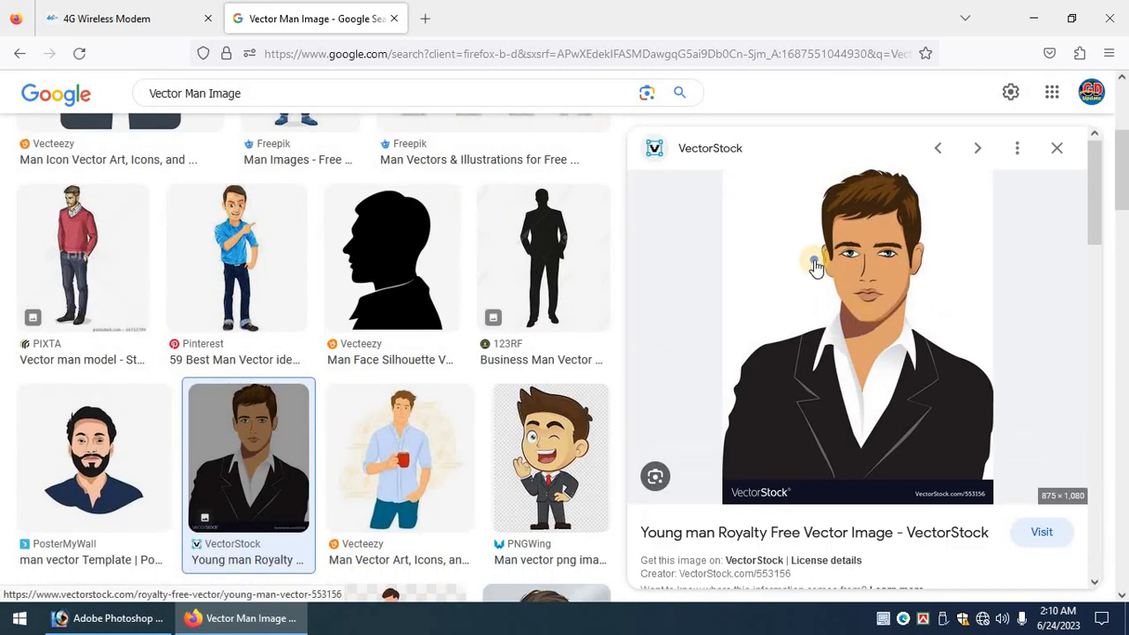
pyautogui.rightClick(817, 263)
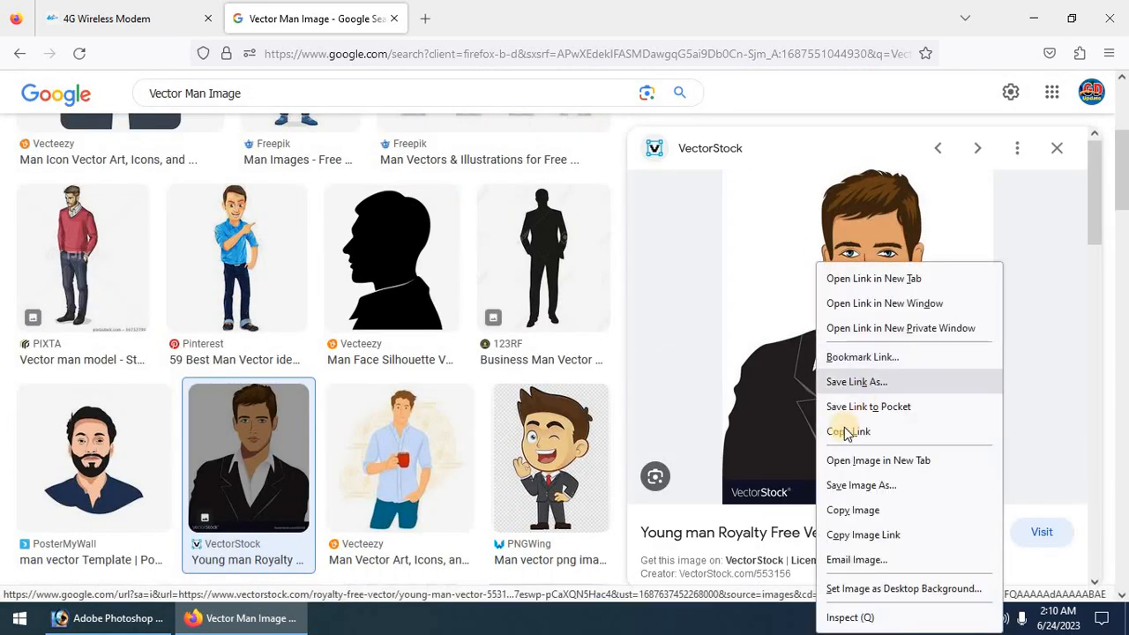
pyautogui.click(849, 510)
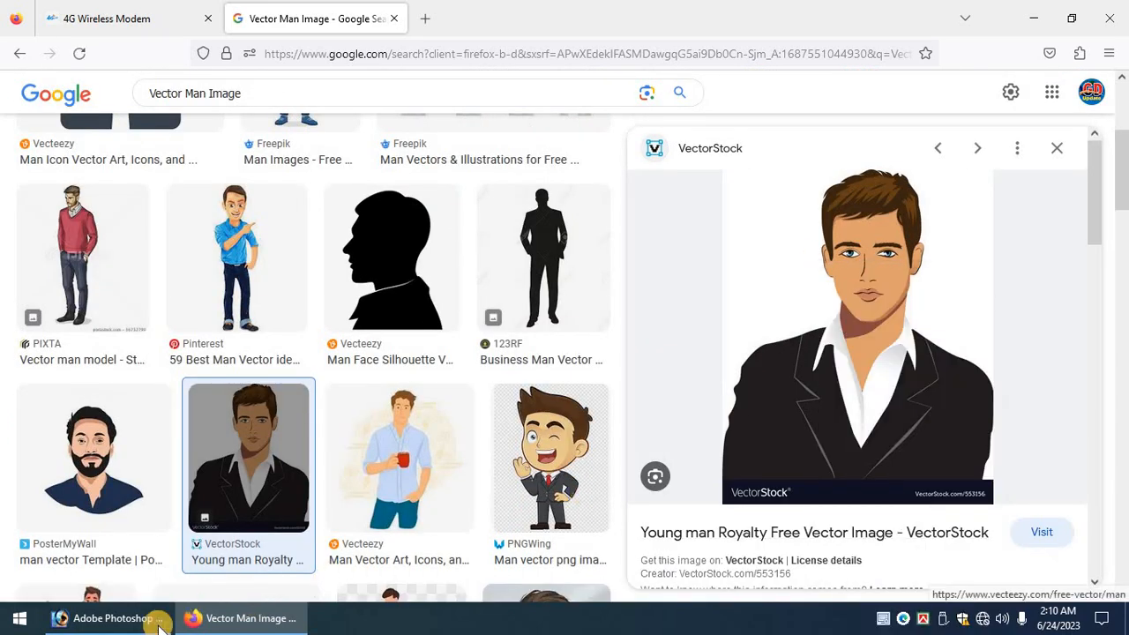
pyautogui.hotkey('alt', 'Tab')
# Paste the copied portrait into the poster and bring its layer to the top.
pyautogui.hotkey('ctrl', 'v')
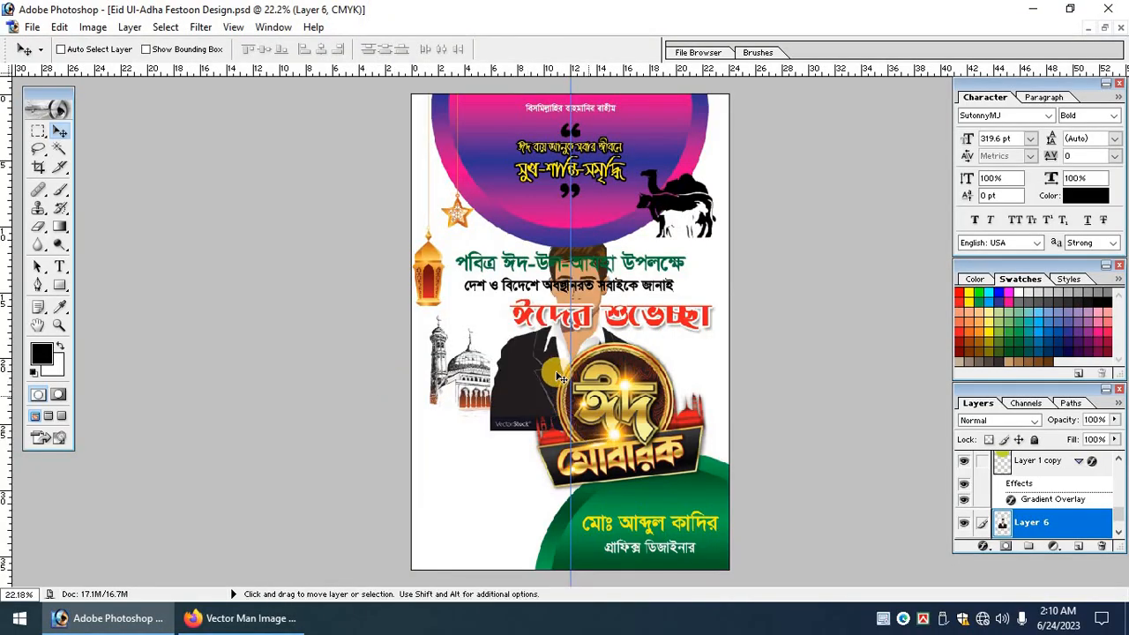
pyautogui.moveTo(398, 272); pyautogui.dragTo(607, 563)
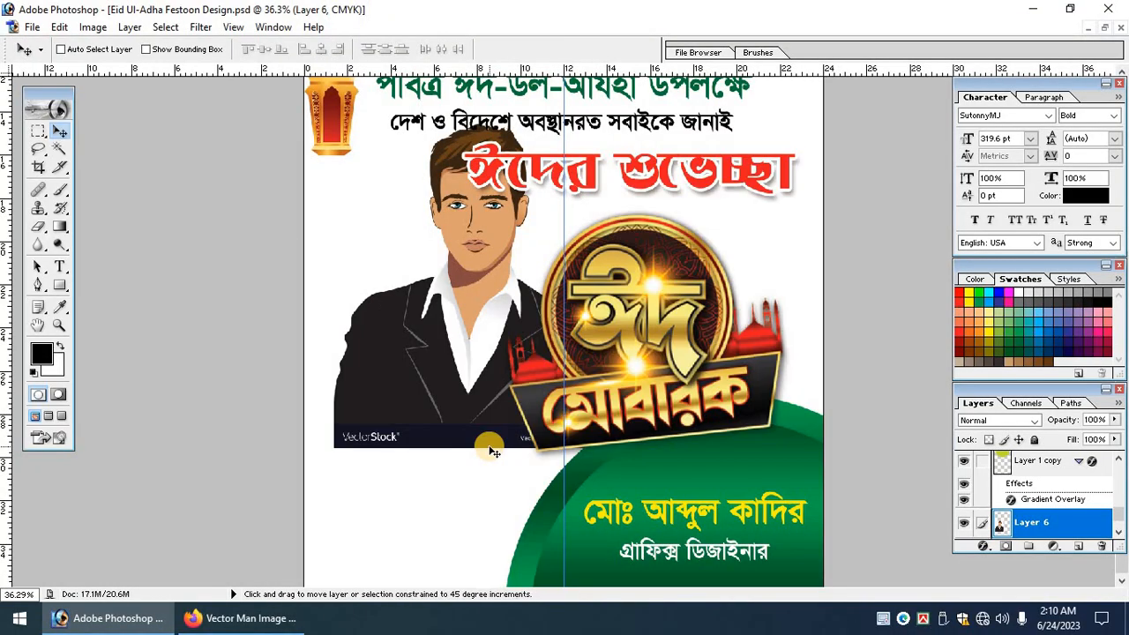
pyautogui.hotkey('ctrl', 'shift', ']')
pyautogui.moveTo(467, 258); pyautogui.dragTo(655, 268)
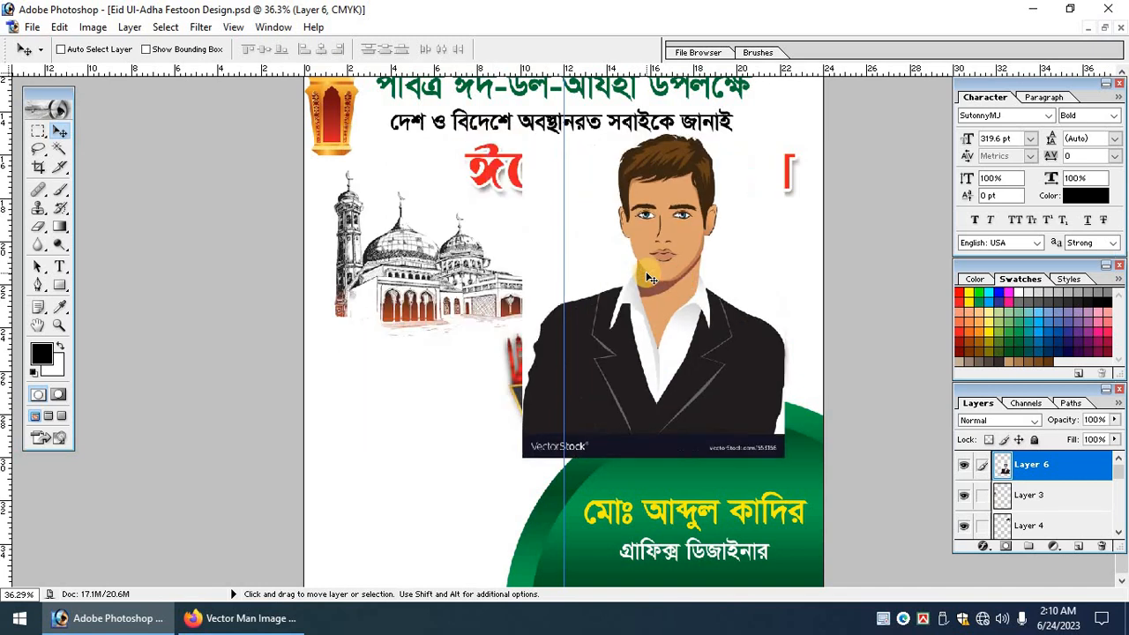
pyautogui.scroll(3, 565, 268)
pyautogui.scroll(3, 565, 264)
pyautogui.moveTo(666, 370); pyautogui.dragTo(625, 171)
pyautogui.scroll(2, 624, 171)
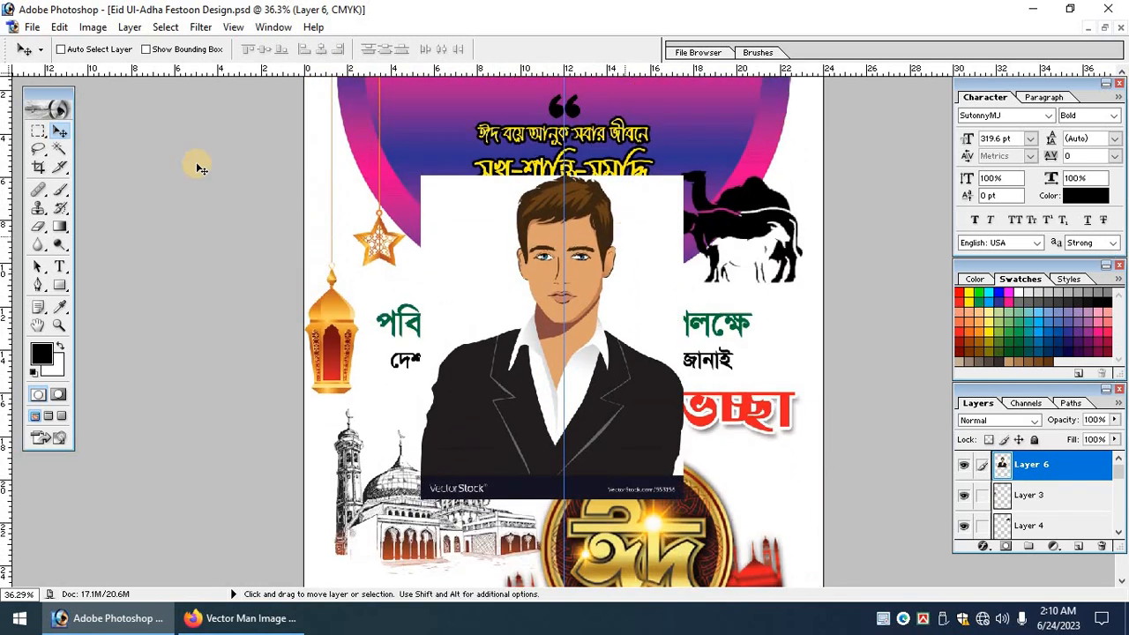
# Select and delete the dark watermark strip beneath the man.
pyautogui.click(40, 132)
pyautogui.moveTo(381, 469); pyautogui.dragTo(824, 547)
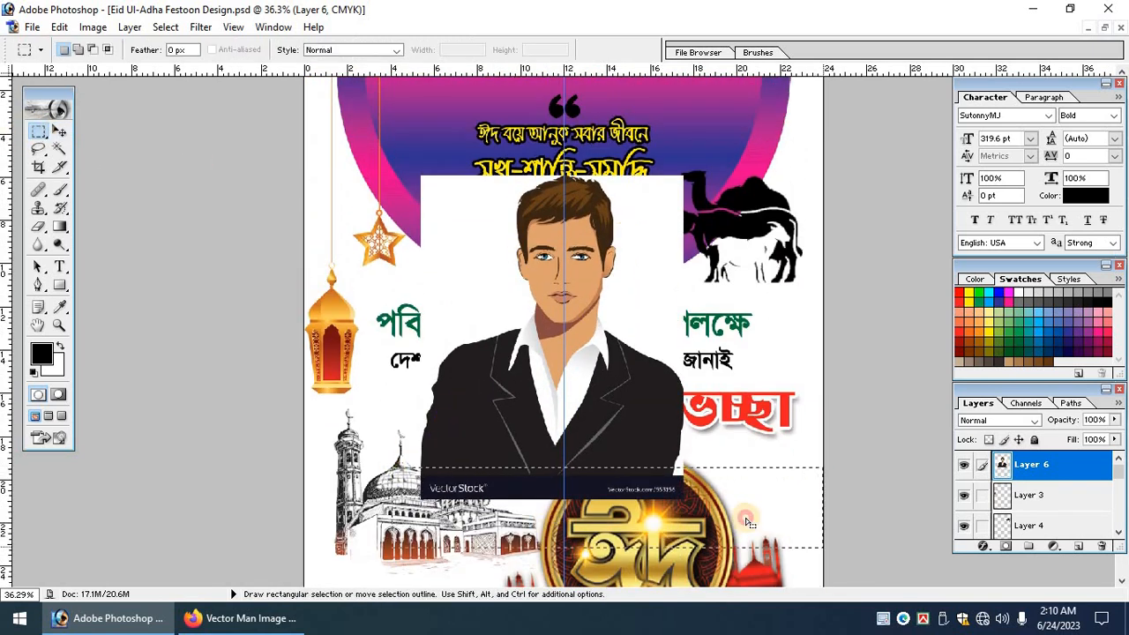
pyautogui.hotkey('ctrl', '=')
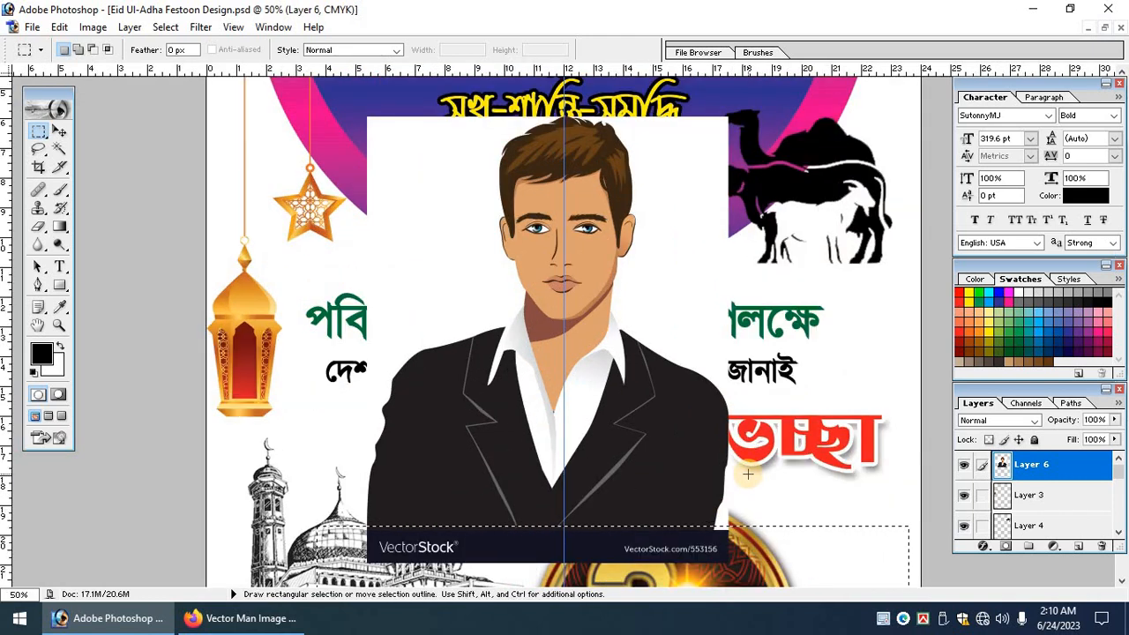
pyautogui.press('Delete')
pyautogui.hotkey('ctrl', 'd')
pyautogui.hotkey('ctrl', '=')
pyautogui.hotkey('ctrl', '=')
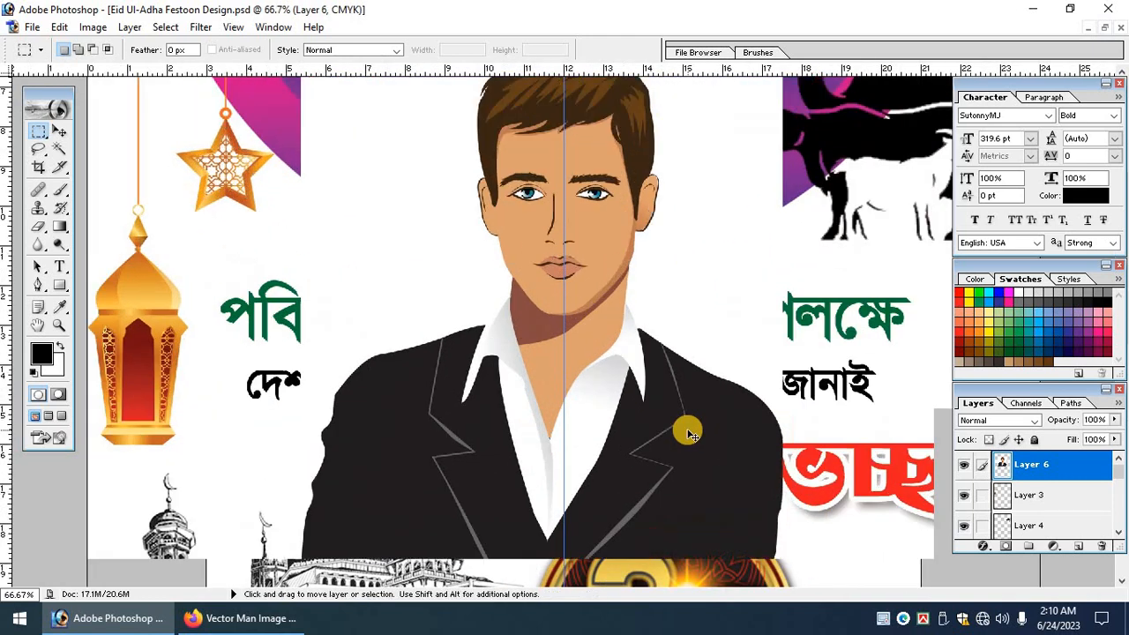
pyautogui.click(62, 130)
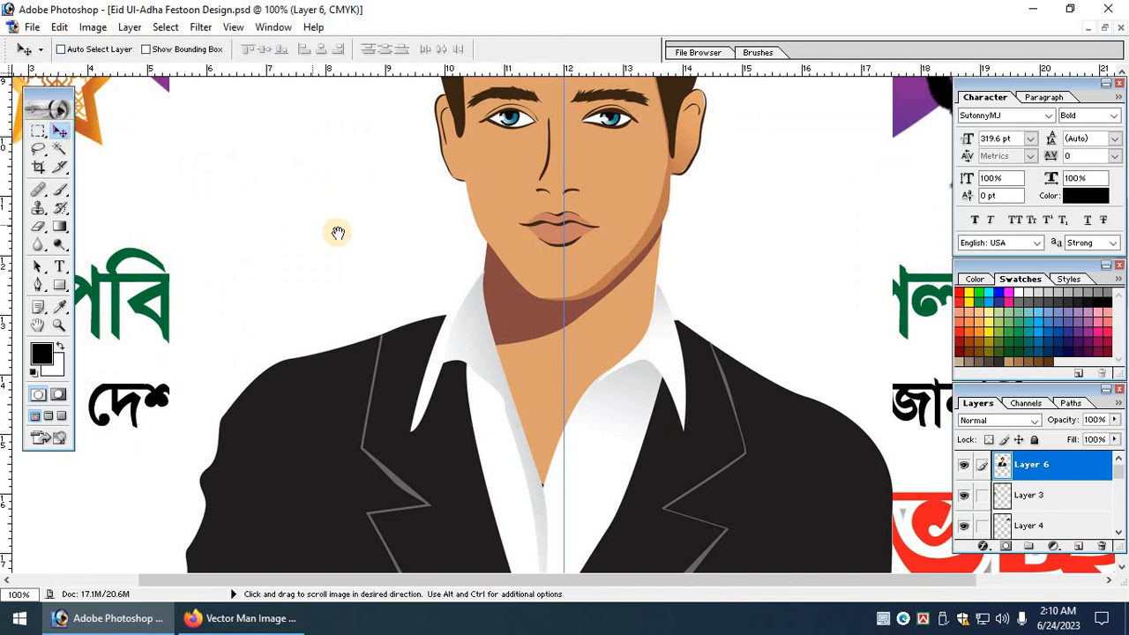
pyautogui.moveTo(429, 247); pyautogui.dragTo(257, 318)
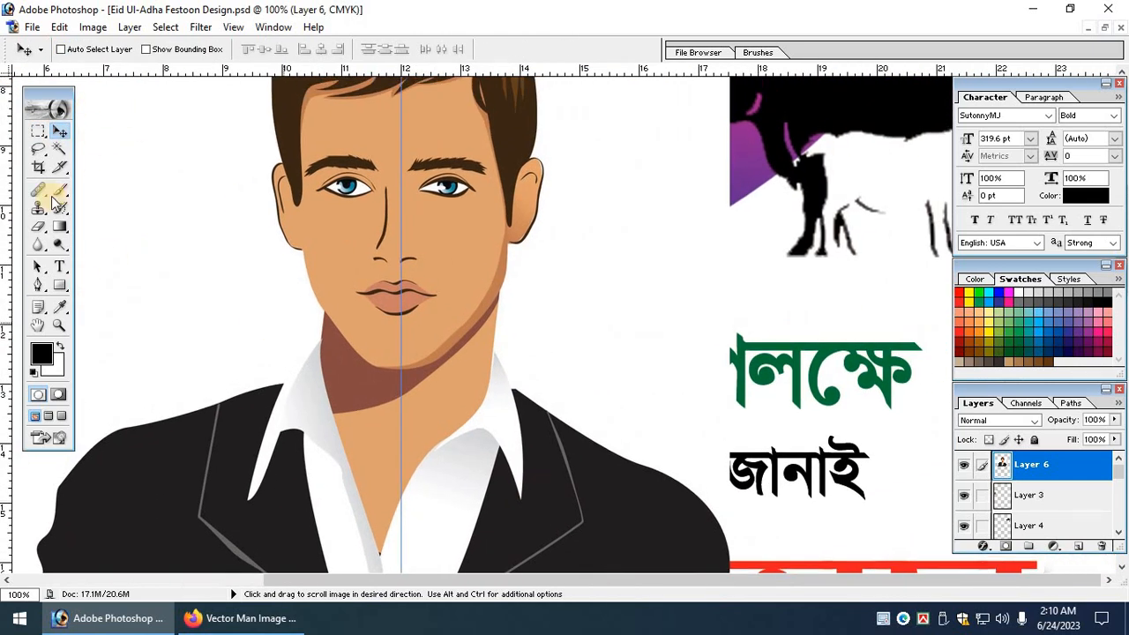
pyautogui.click(39, 284)
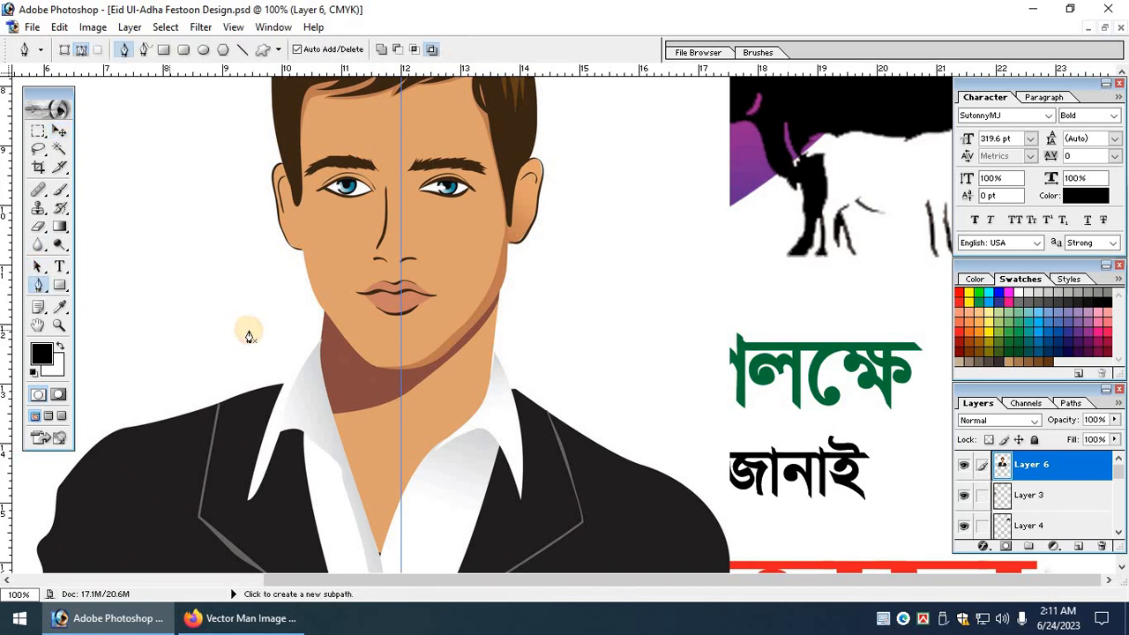
# Outline the white gap beside the left neck with the Pen tool and delete it.
pyautogui.press('Tab')
pyautogui.hotkey('ctrl', '+')
pyautogui.moveTo(246, 345); pyautogui.dragTo(562, 334)
pyautogui.moveTo(220, 371); pyautogui.dragTo(413, 380)
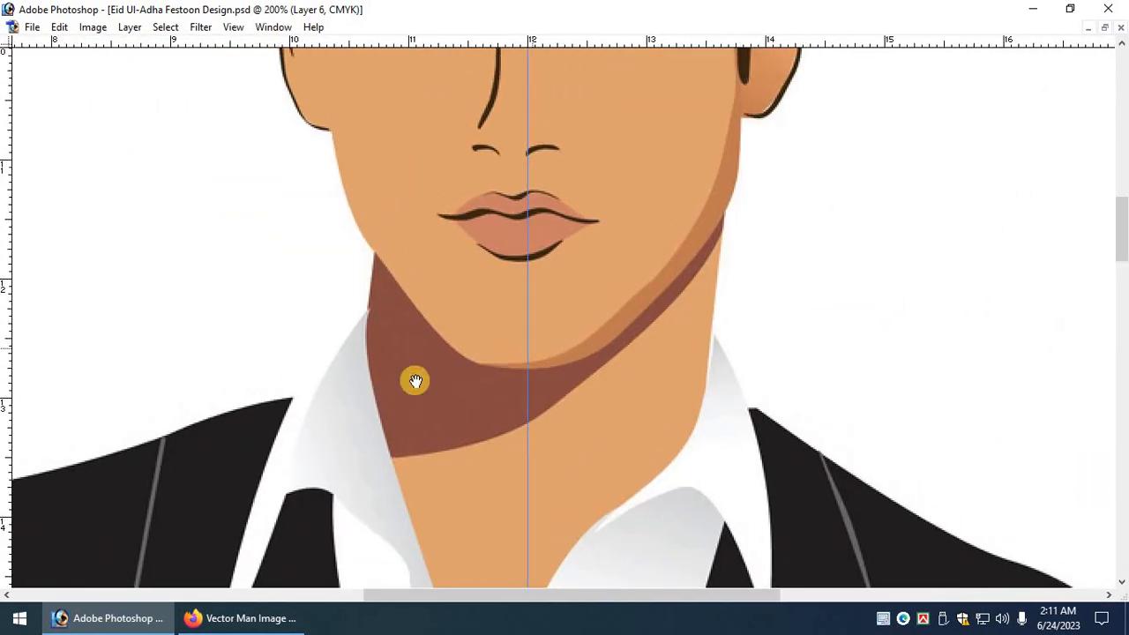
pyautogui.click(279, 404)
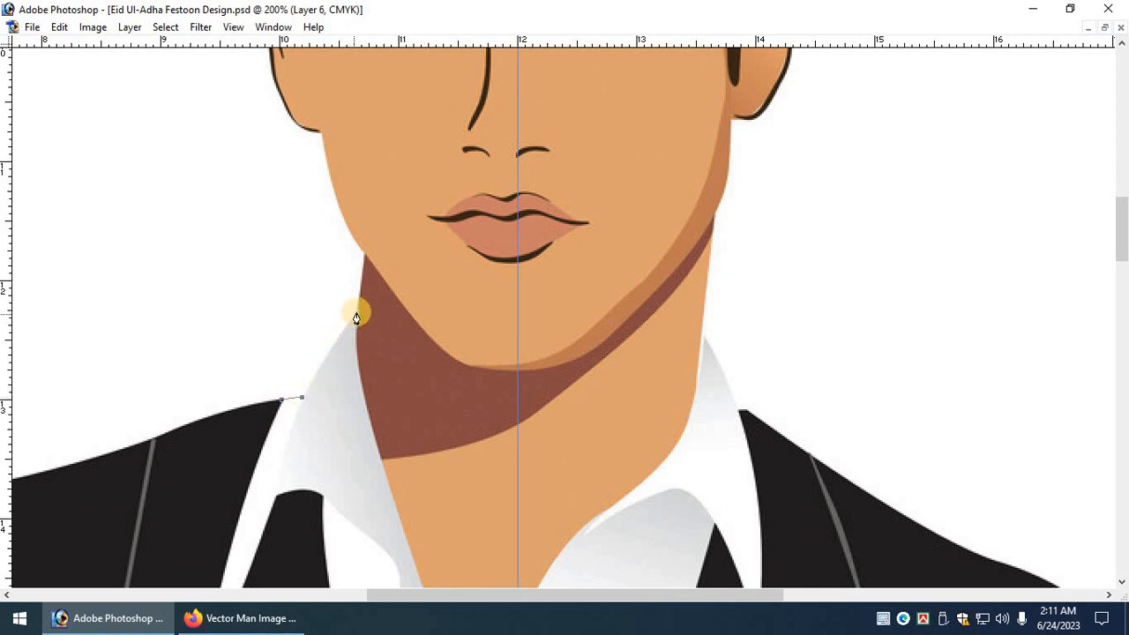
pyautogui.moveTo(369, 301); pyautogui.dragTo(256, 315)
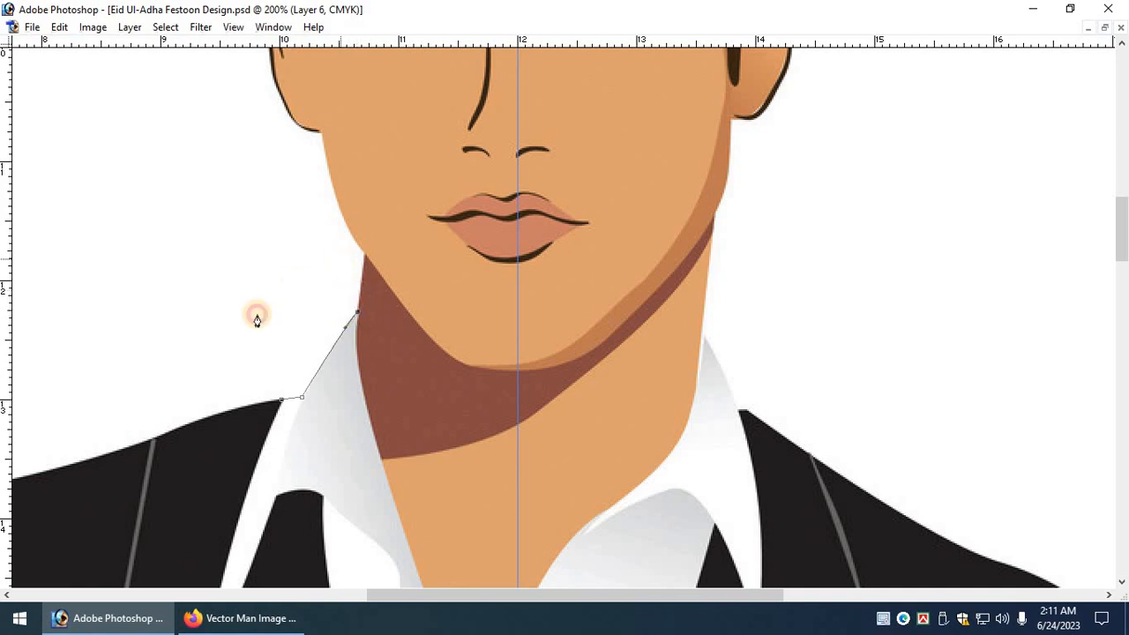
pyautogui.click(281, 403)
pyautogui.press('Delete')
pyautogui.hotkey('ctrl', 'd')
# Outline and delete the white gap beside the right side of the neck.
pyautogui.moveTo(675, 409); pyautogui.dragTo(468, 350)
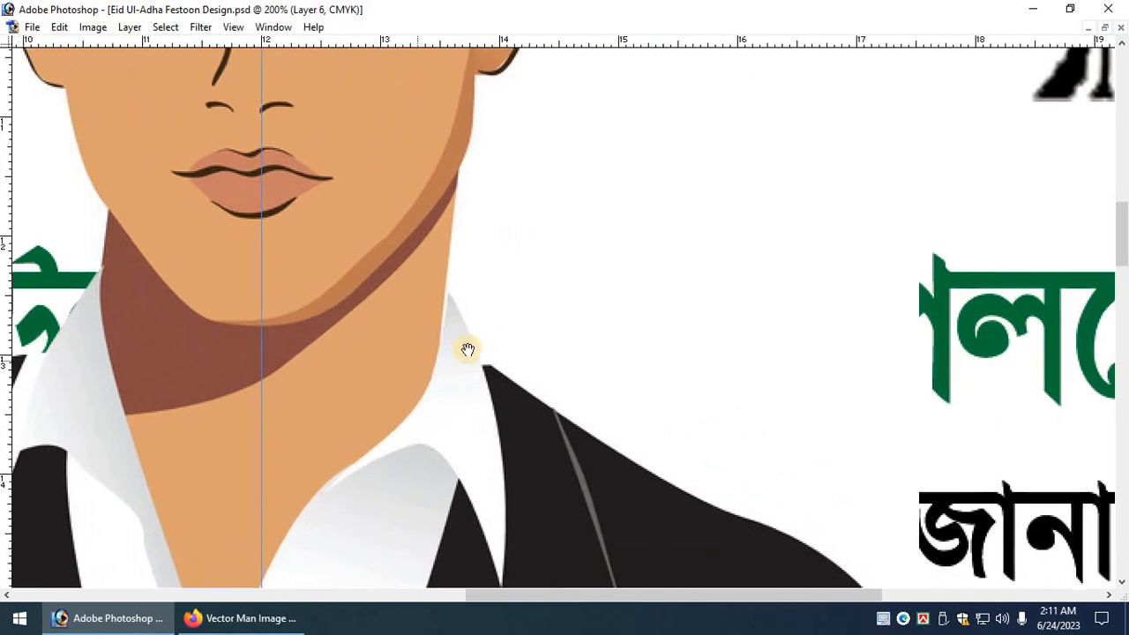
pyautogui.click(442, 291)
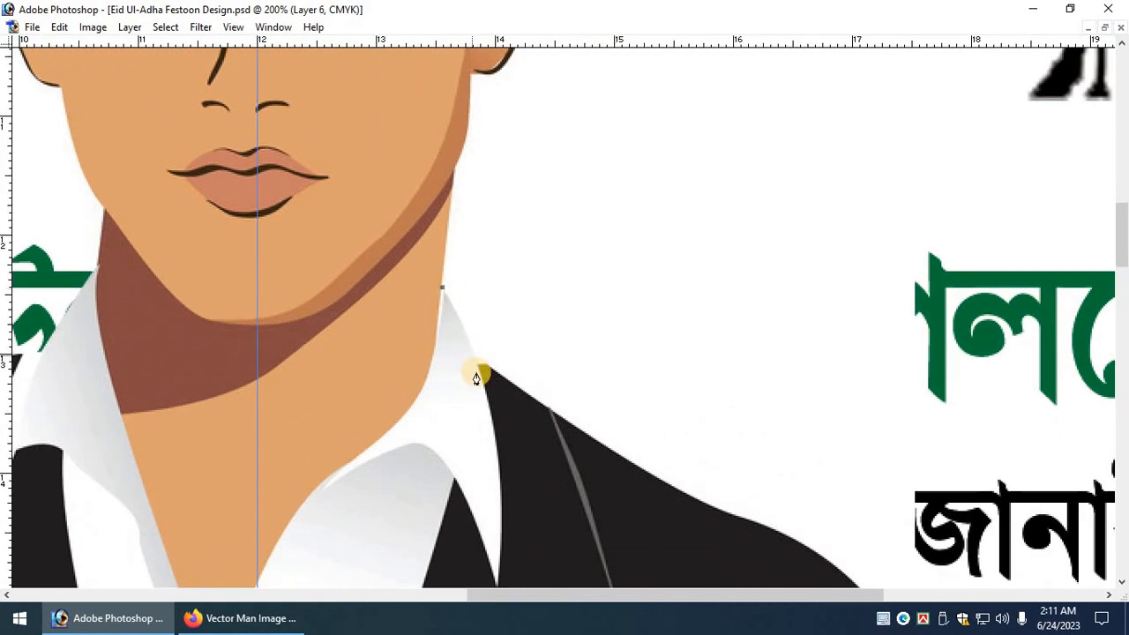
pyautogui.click(476, 365)
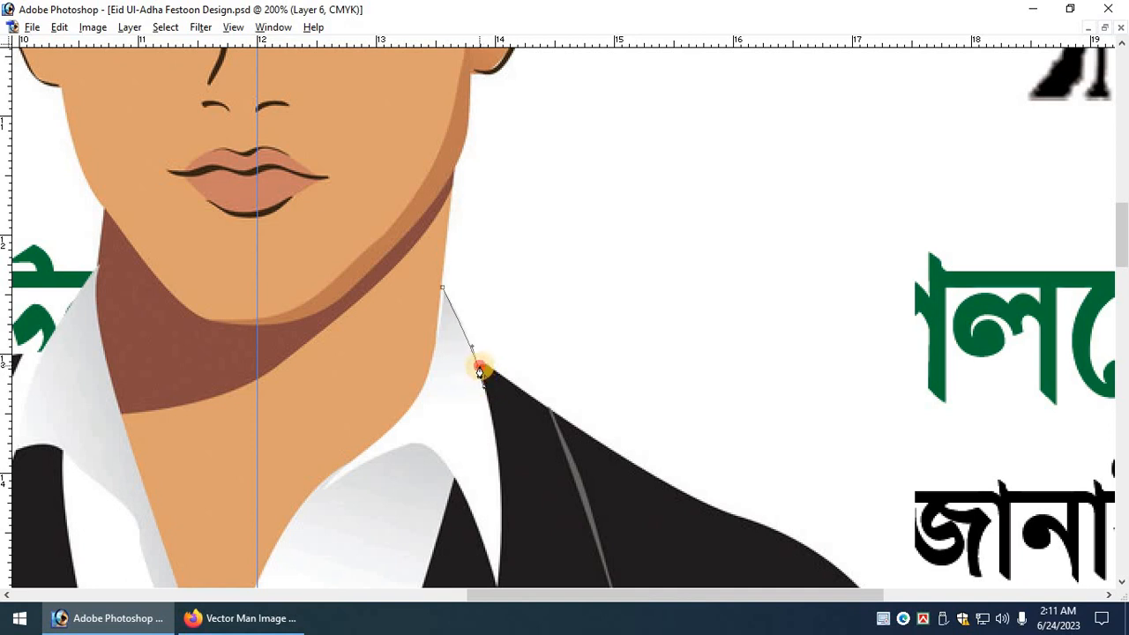
pyautogui.click(500, 326)
pyautogui.click(493, 240)
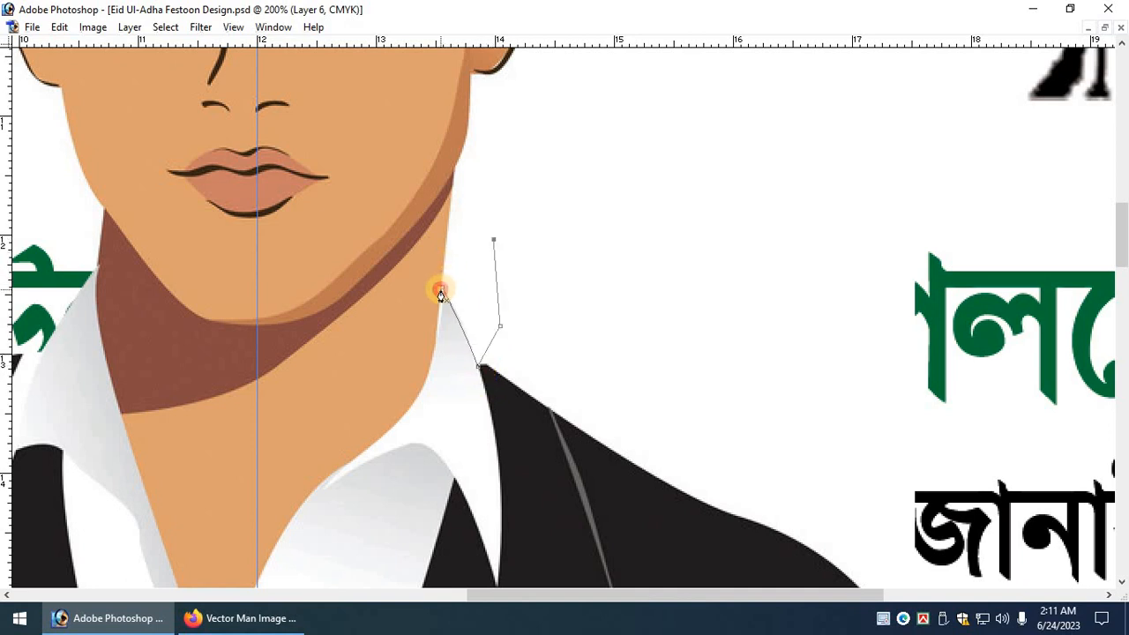
pyautogui.press('Delete')
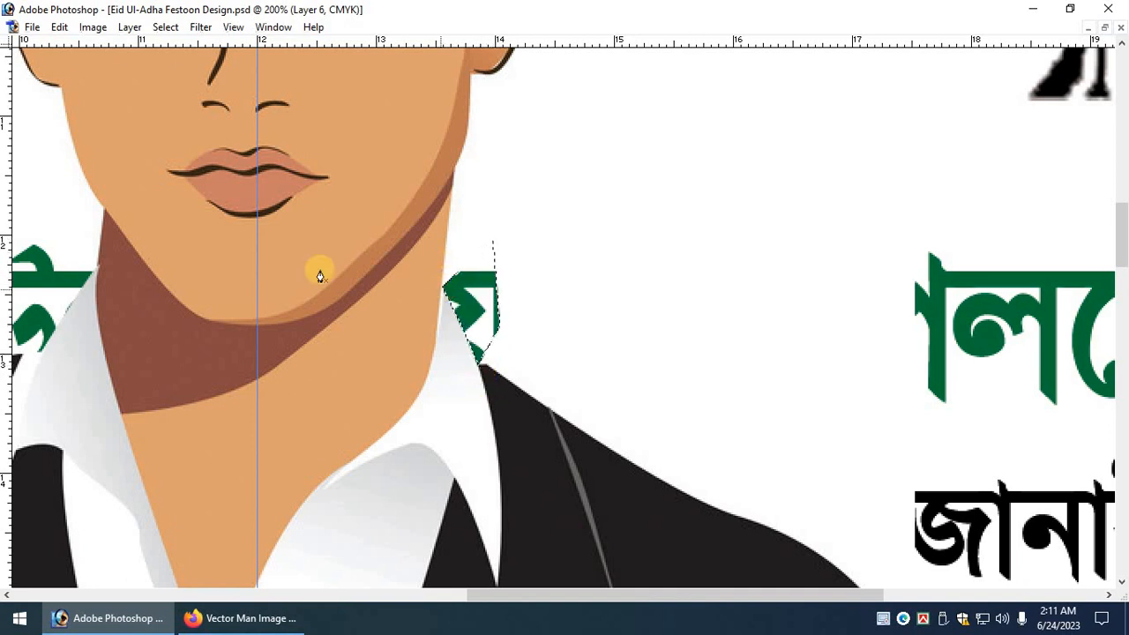
pyautogui.hotkey('ctrl', 'd')
pyautogui.press('Tab')
# Select the man's white background with the Magic Wand and delete it.
pyautogui.click(59, 149)
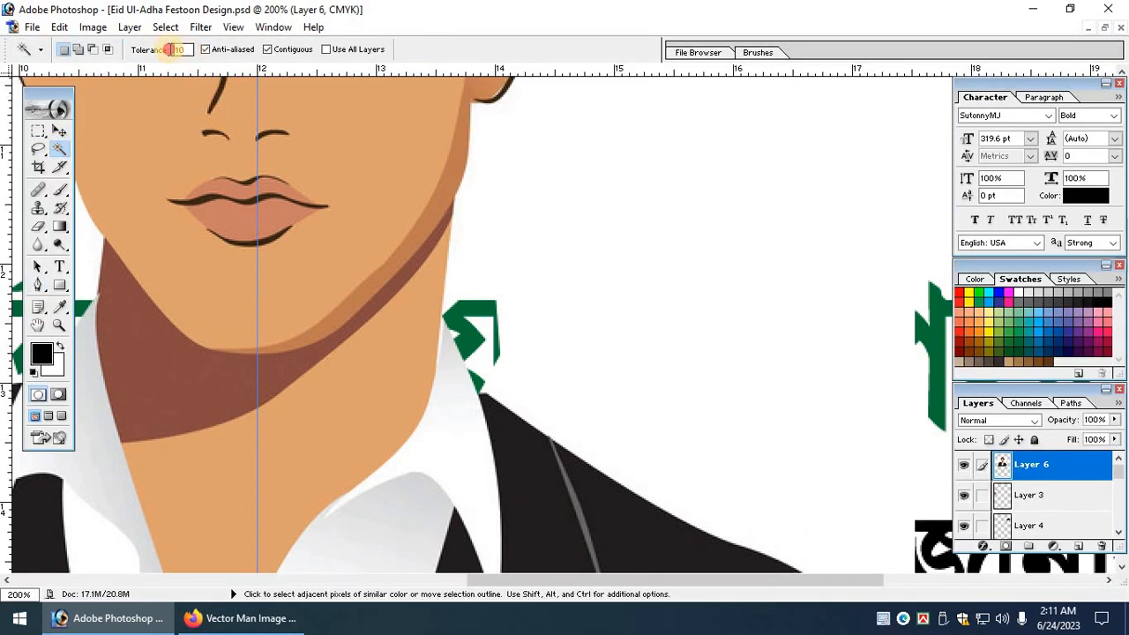
pyautogui.click(172, 49)
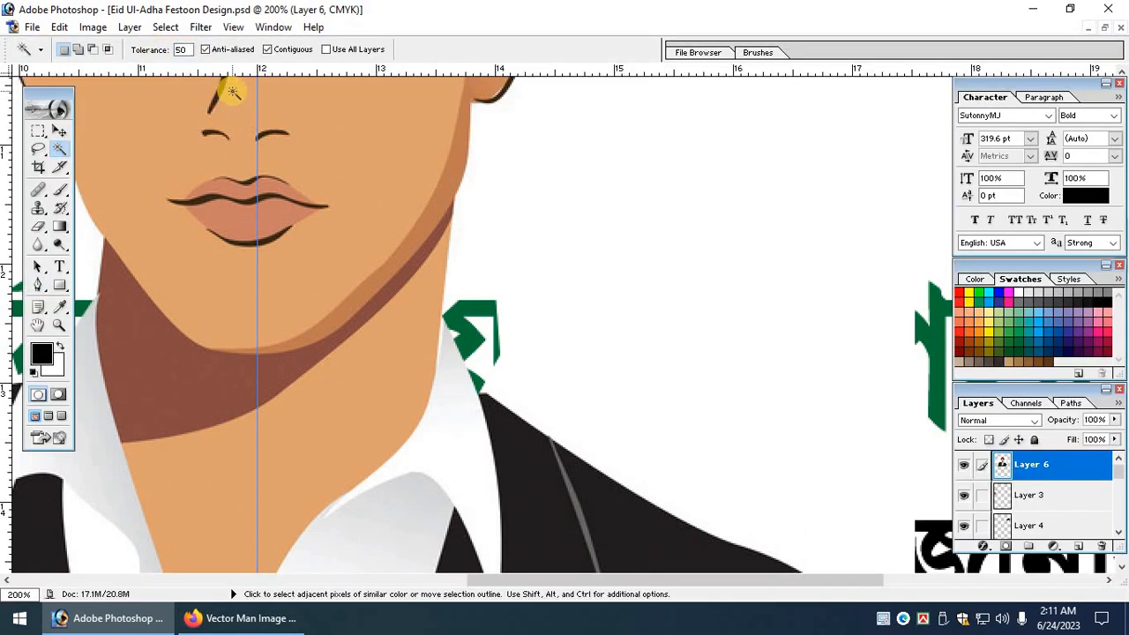
pyautogui.click(627, 171)
pyautogui.hotkey('ctrl', '-')
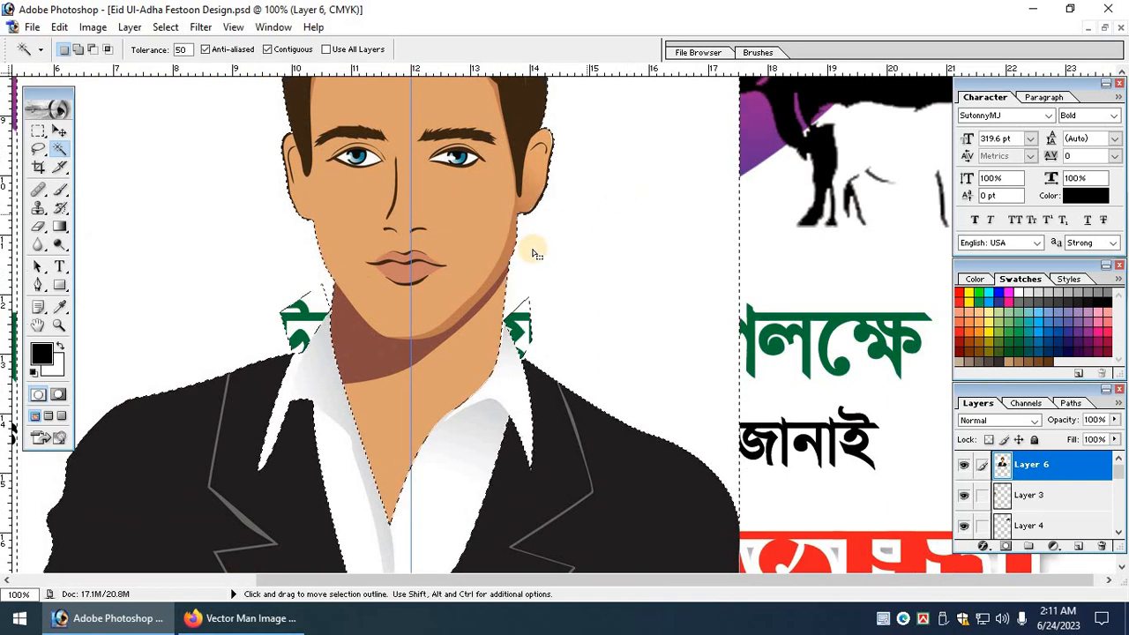
pyautogui.hotkey('ctrl', 'd')
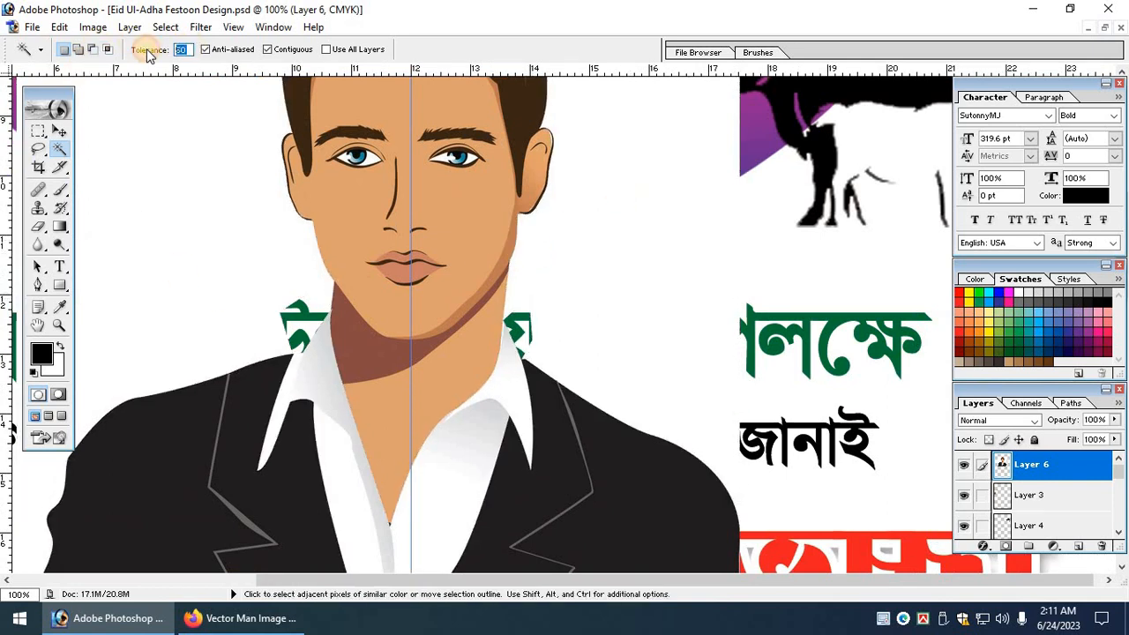
pyautogui.click(182, 216)
pyautogui.press('Delete')
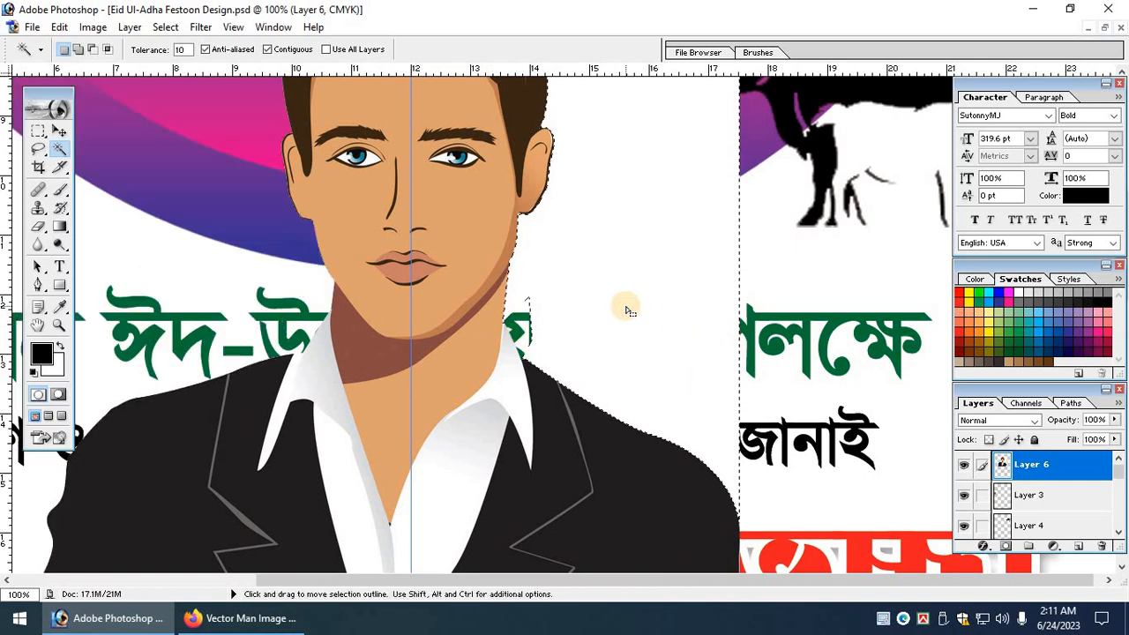
pyautogui.press('Delete')
pyautogui.hotkey('ctrl', 'd')
pyautogui.hotkey('ctrl', '-')
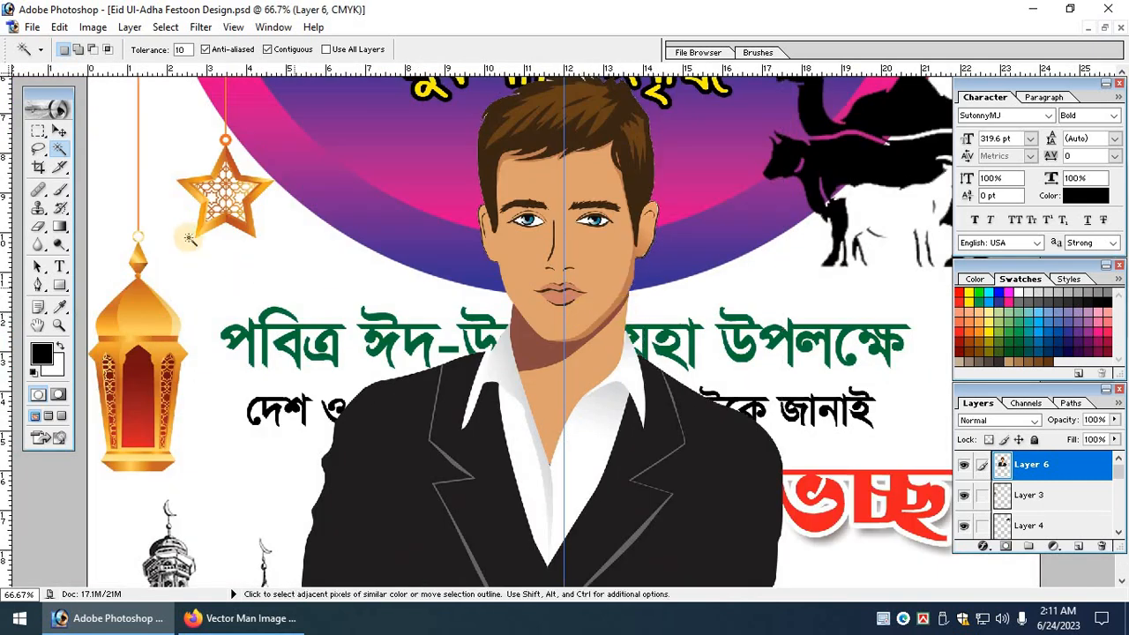
# Fit the poster in the window and move the man to the lower left.
pyautogui.click(59, 130)
pyautogui.press('Tab')
pyautogui.moveTo(255, 213); pyautogui.dragTo(840, 442)
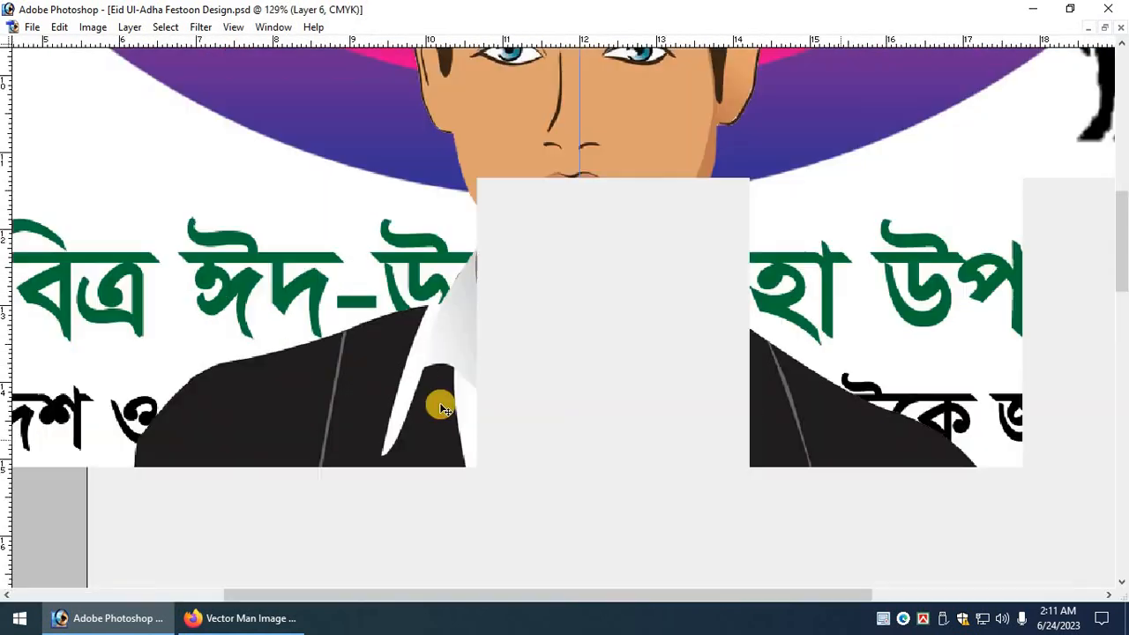
pyautogui.hotkey('ctrl', '0')
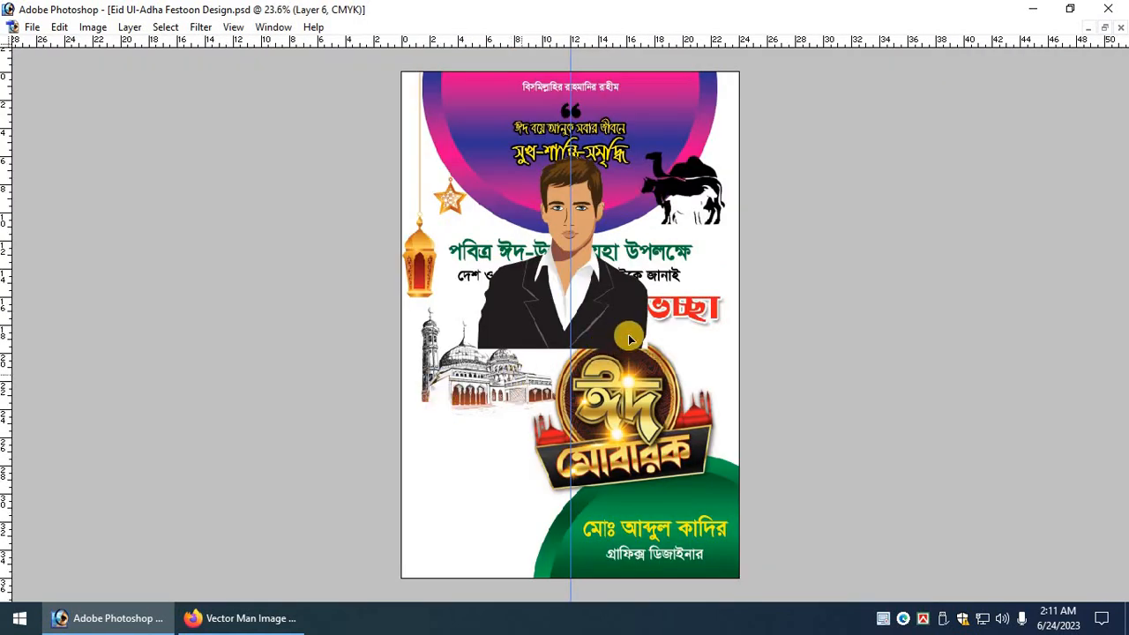
pyautogui.moveTo(629, 340); pyautogui.dragTo(508, 432)
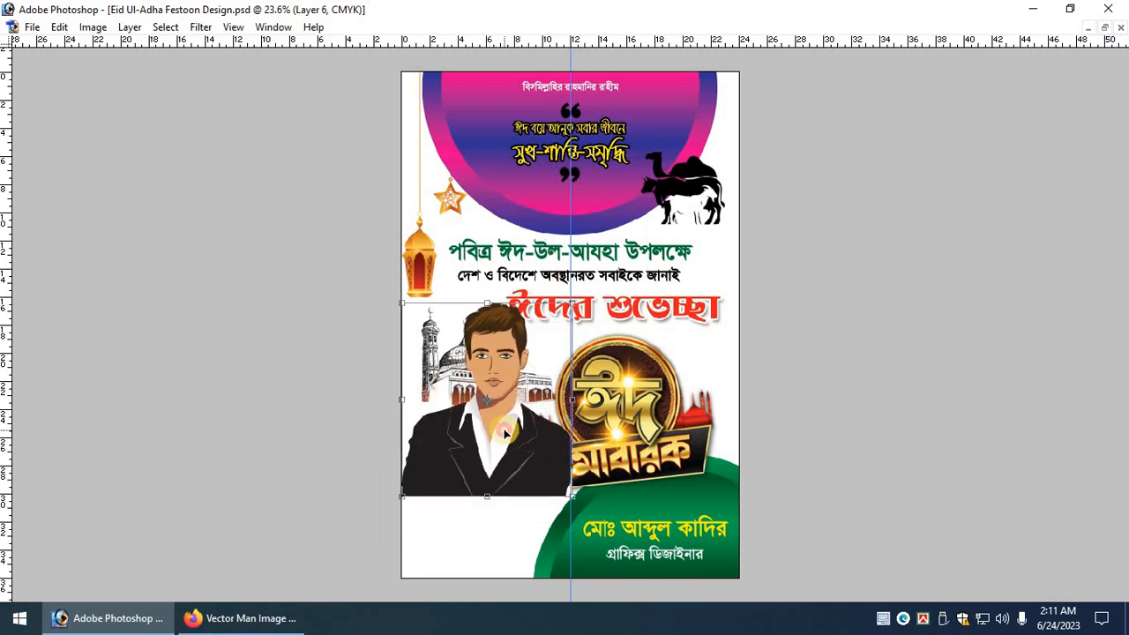
# Flip the man horizontally and enlarge him toward the poster's bottom edge.
pyautogui.hotkey('ctrl', '+')
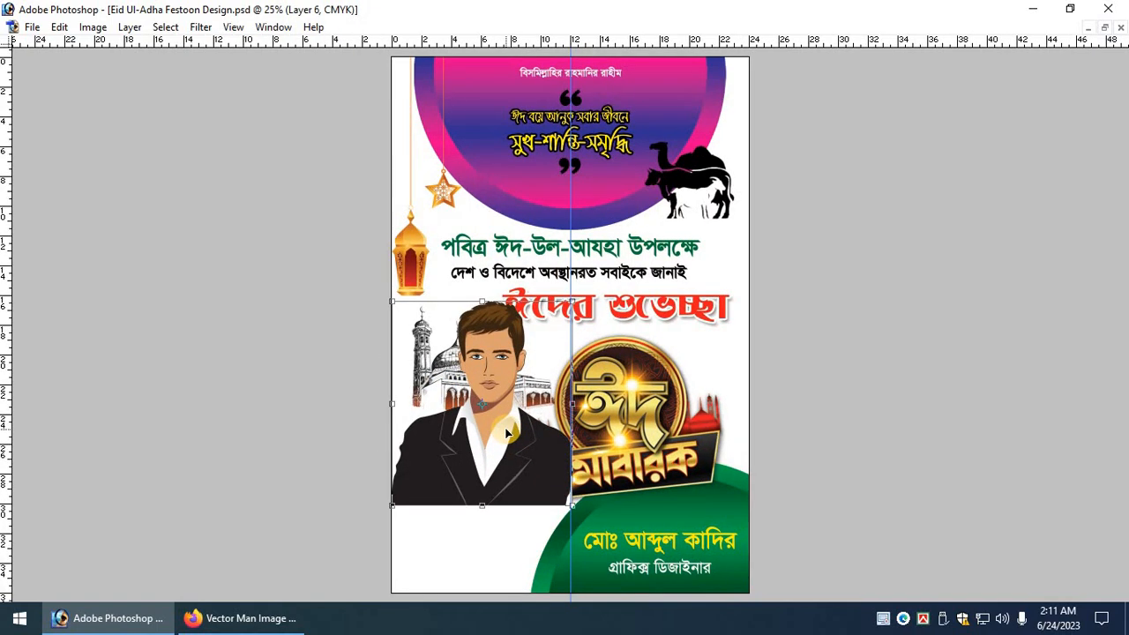
pyautogui.rightClick(506, 445)
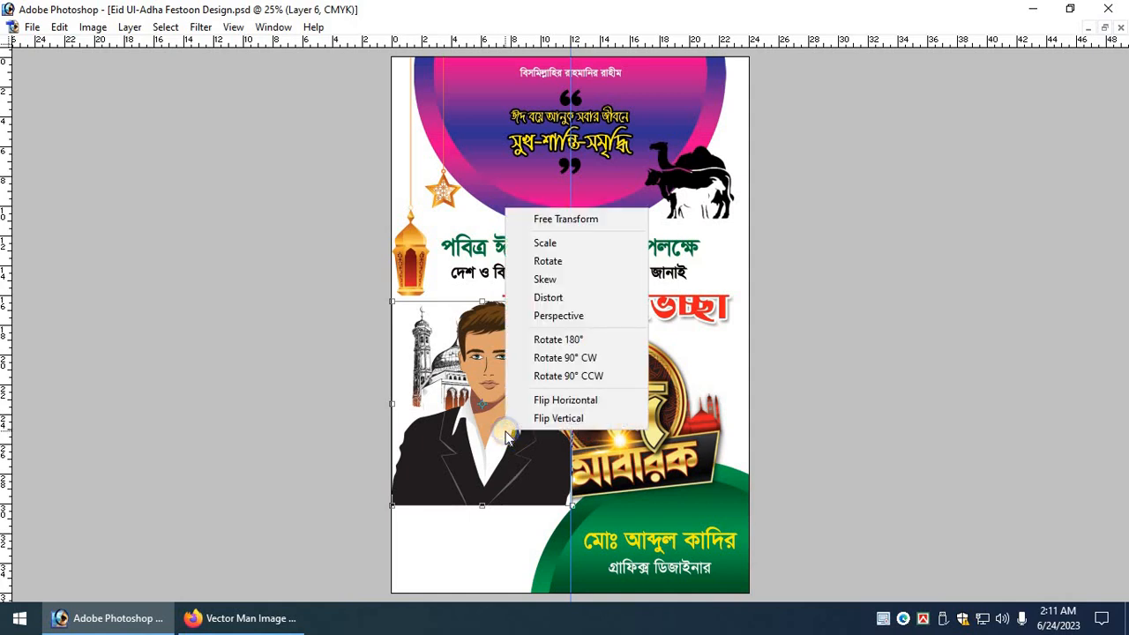
pyautogui.click(558, 401)
pyautogui.moveTo(572, 506); pyautogui.dragTo(573, 545)
pyautogui.press('Return')
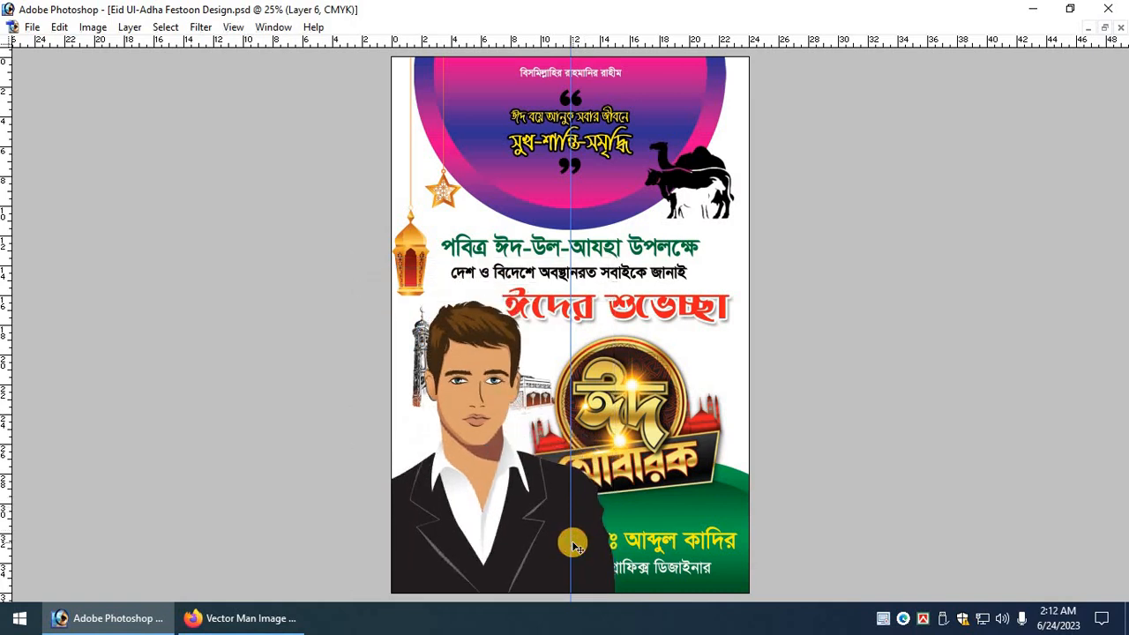
# Send the man's layer back behind the logo banner and green shape.
pyautogui.hotkey('ctrl', 'shift', '[')
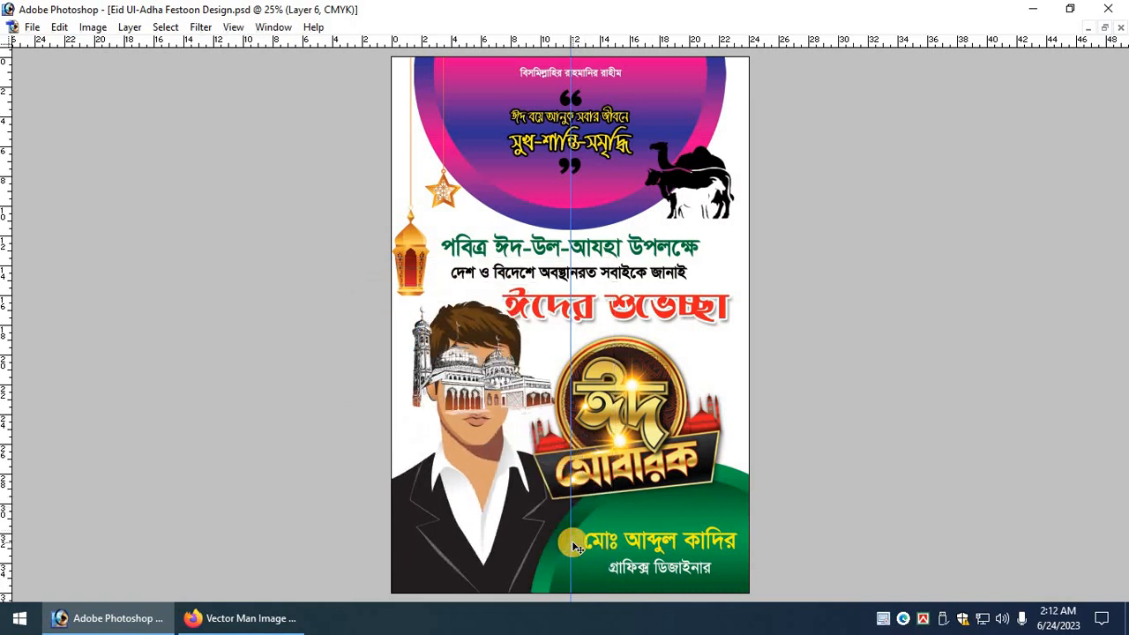
pyautogui.hotkey('ctrl', 'z')
pyautogui.hotkey('ctrl', '[')
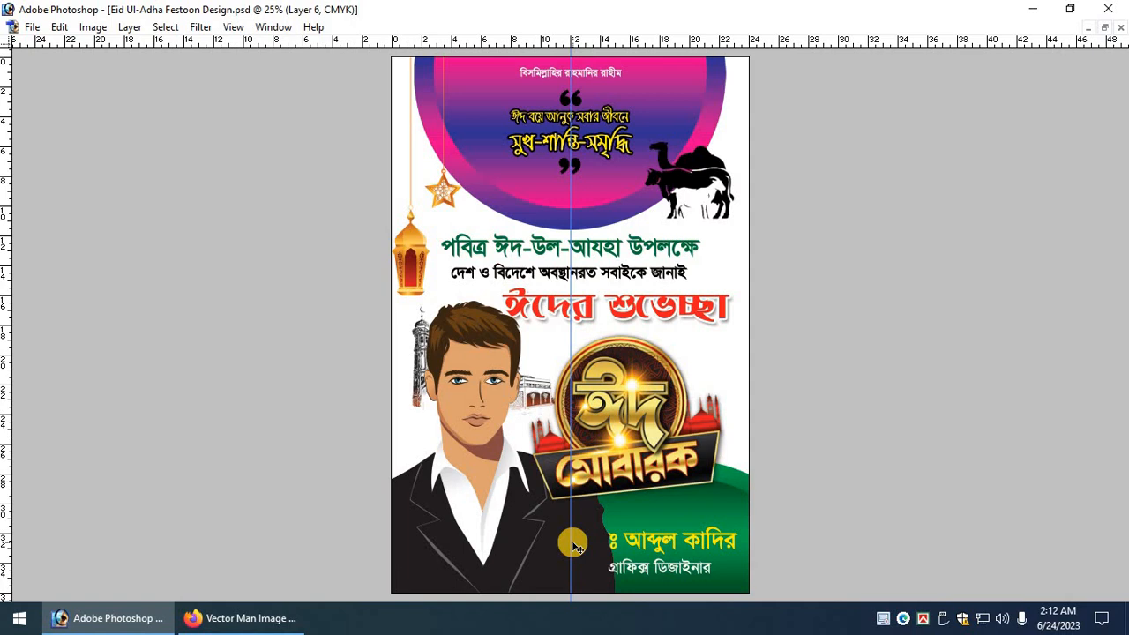
pyautogui.hotkey('ctrl', '[')
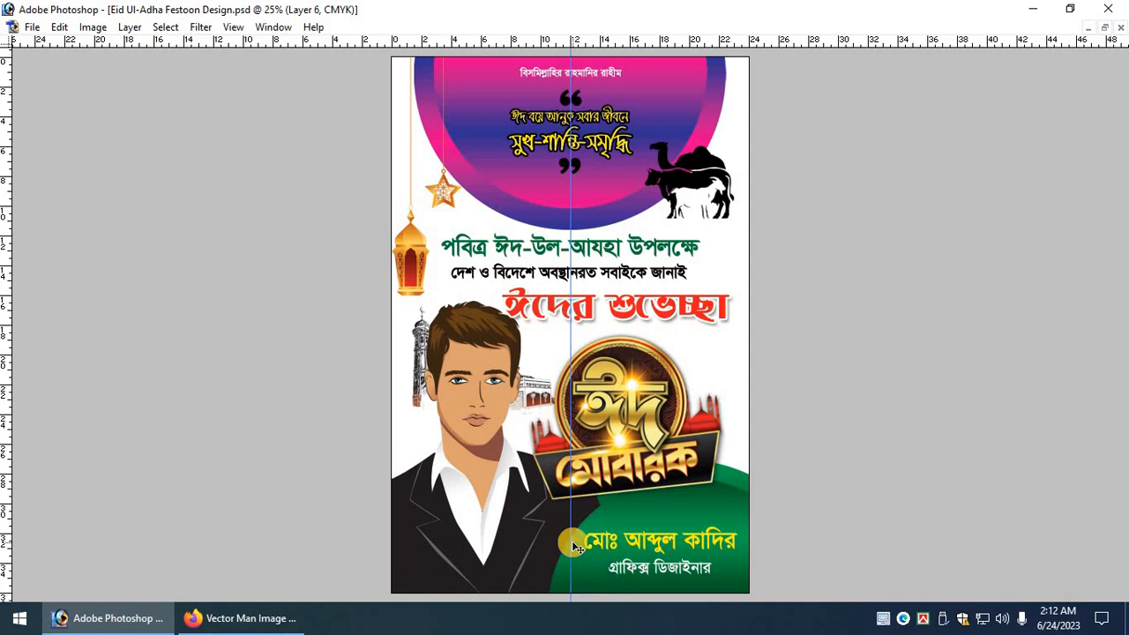
pyautogui.hotkey('ctrl', '[')
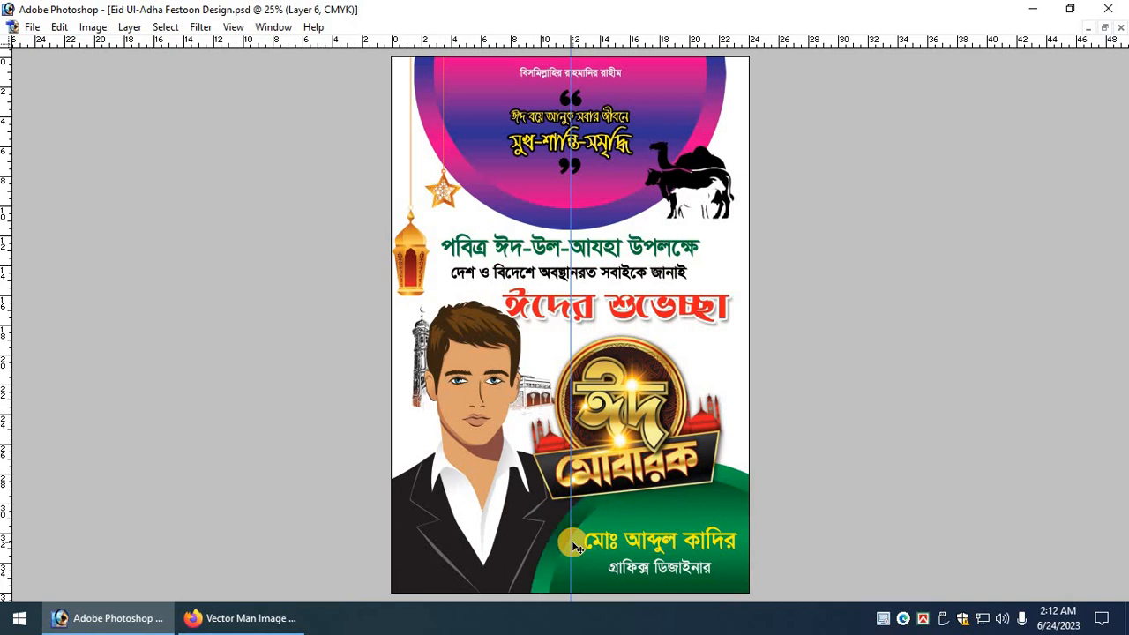
# Shrink the man slightly about his centre and nudge him downward.
pyautogui.hotkey('ctrl', 't')
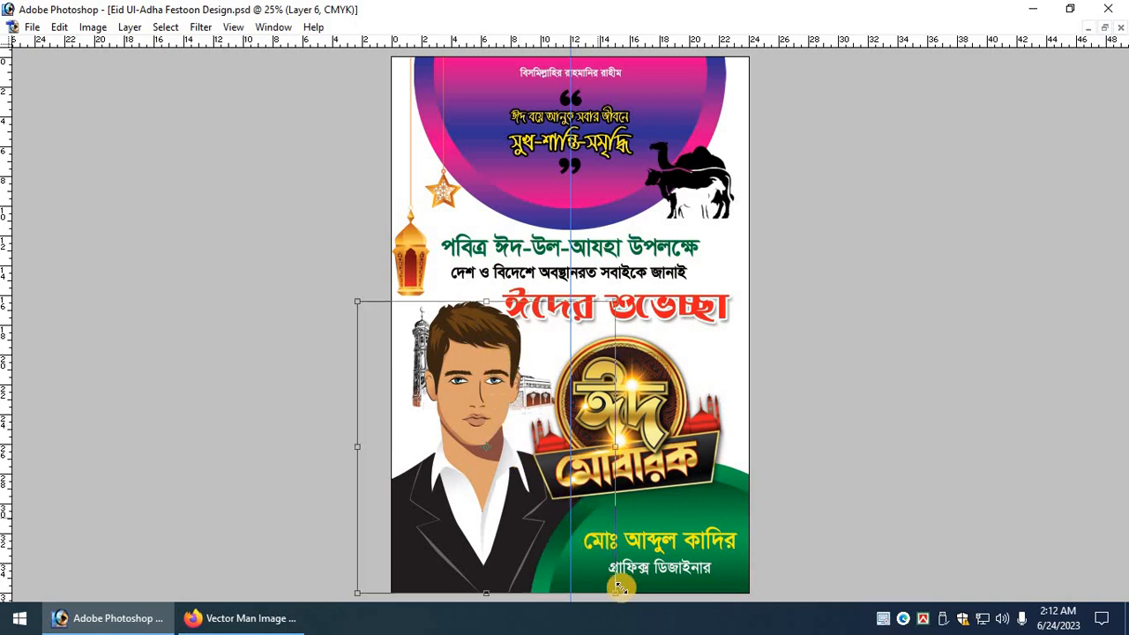
pyautogui.moveTo(615, 595); pyautogui.dragTo(604, 584)
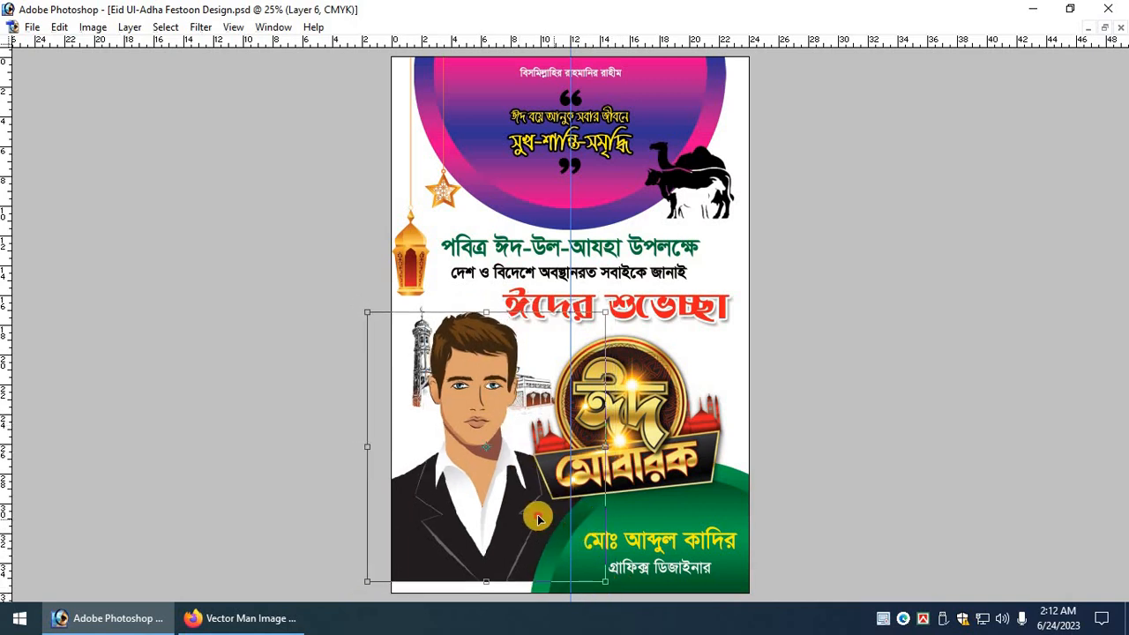
pyautogui.moveTo(537, 519)
pyautogui.mouseDown()
pyautogui.moveTo(538, 529)
pyautogui.moveTo(525, 527)
pyautogui.mouseUp()
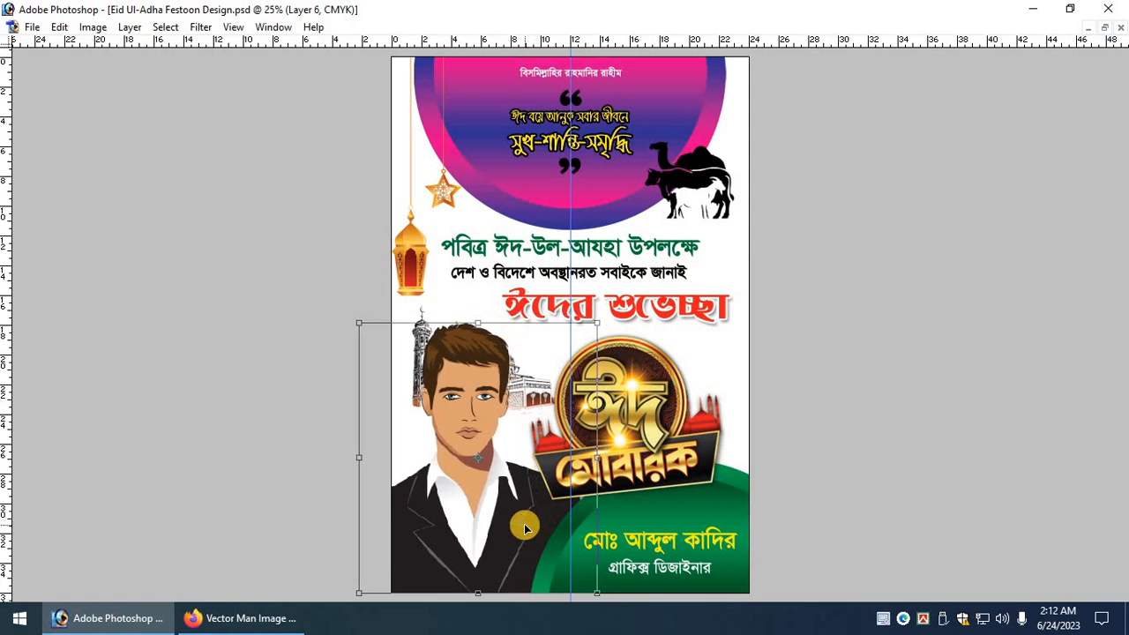
pyautogui.press('Return')
pyautogui.hotkey('ctrl', '+')
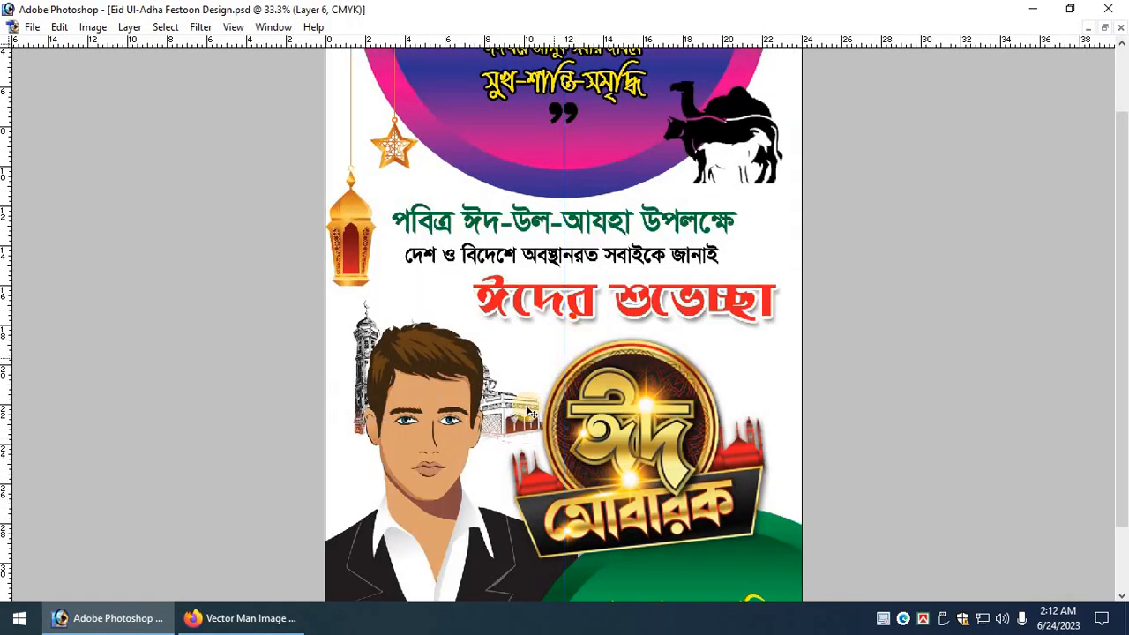
# Select the mosque drawing's layer, then move and enlarge it behind the man.
pyautogui.rightClick(529, 420)
pyautogui.click(540, 420)
pyautogui.moveTo(540, 426)
pyautogui.mouseDown()
pyautogui.moveTo(605, 392)
pyautogui.moveTo(733, 445)
pyautogui.mouseUp()
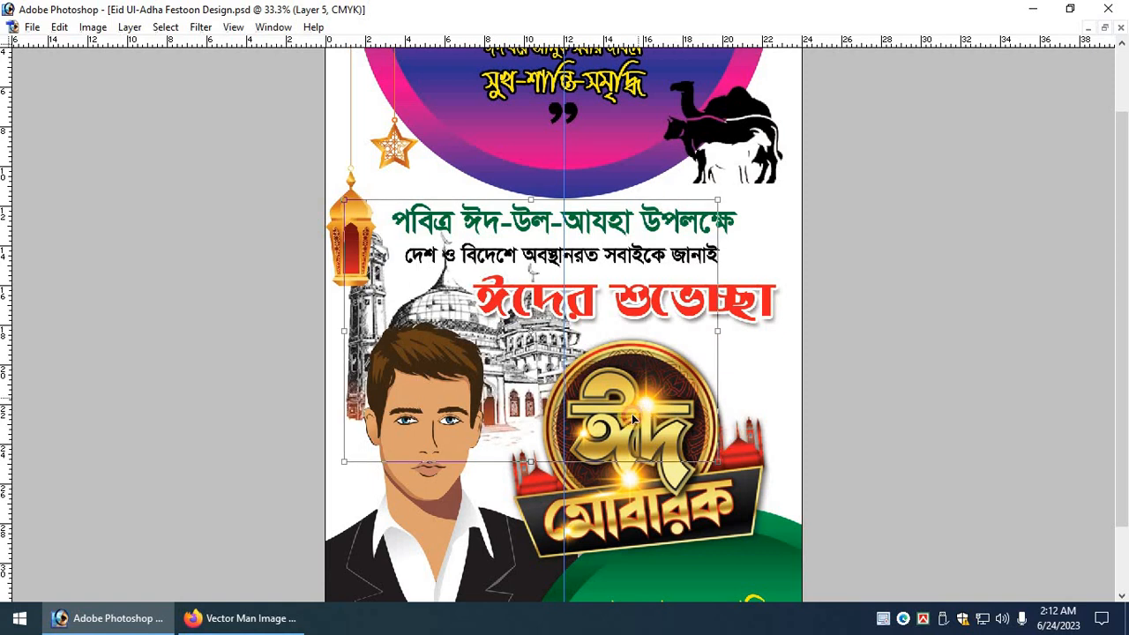
pyautogui.moveTo(633, 404); pyautogui.dragTo(623, 432)
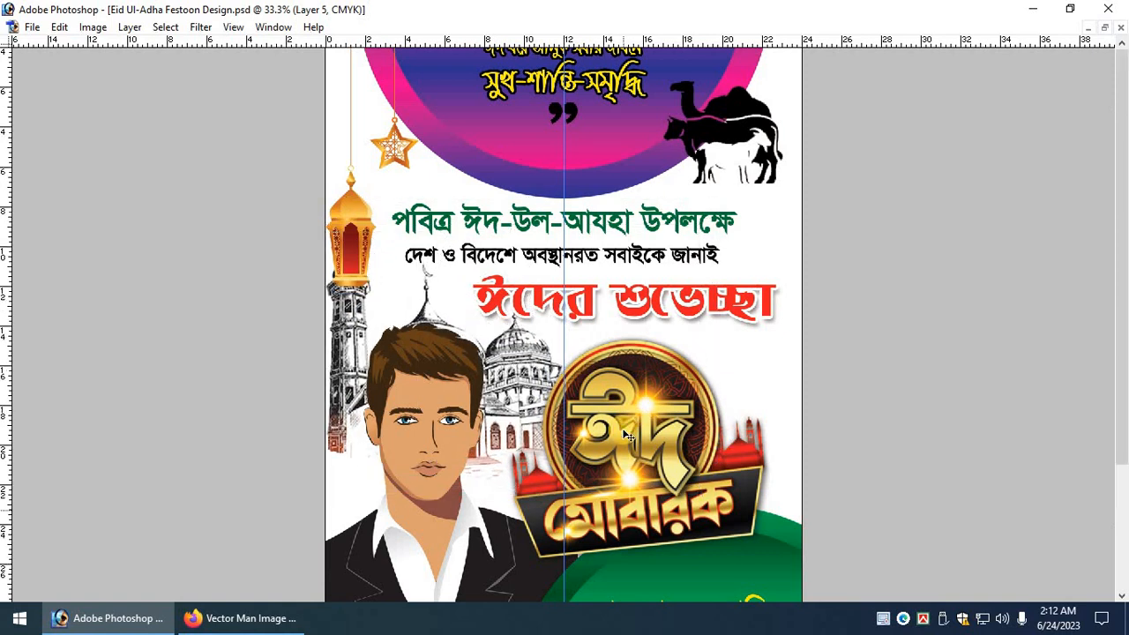
pyautogui.hotkey('ctrl', '-')
pyautogui.moveTo(529, 377); pyautogui.dragTo(530, 408)
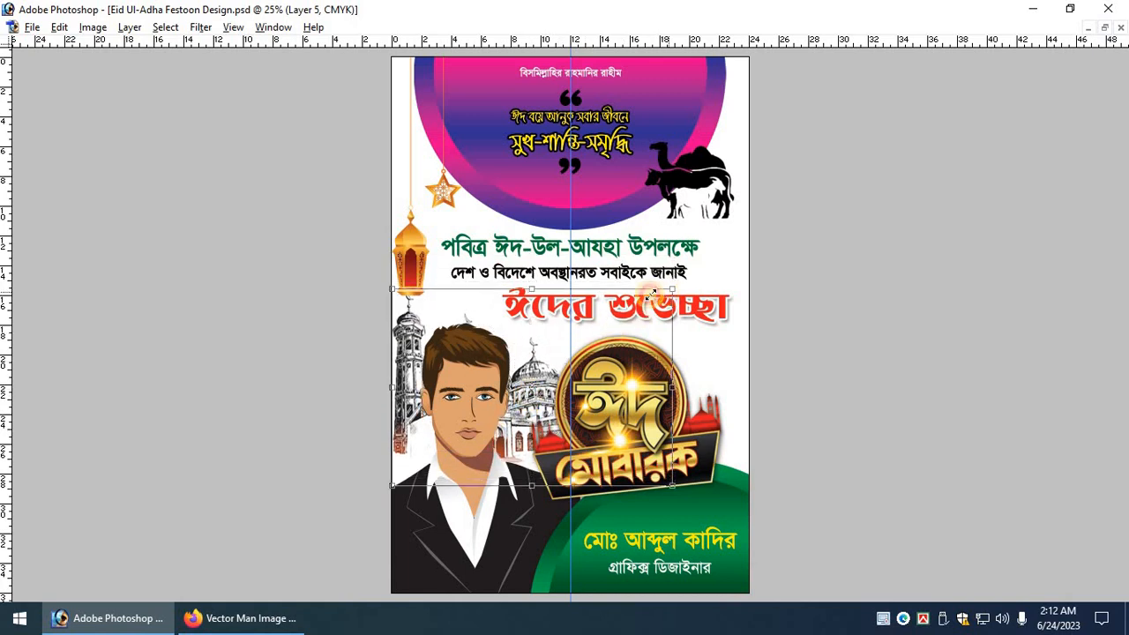
# Shrink the man-and-mosque artwork slightly and bring the panels back.
pyautogui.moveTo(653, 293); pyautogui.dragTo(644, 303)
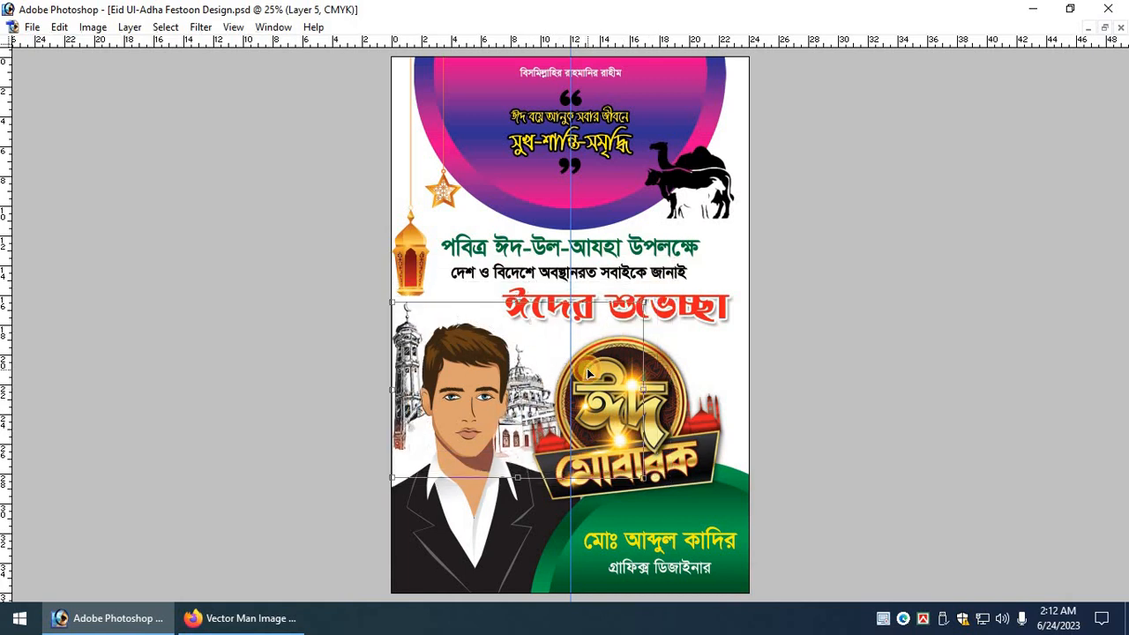
pyautogui.press('Return')
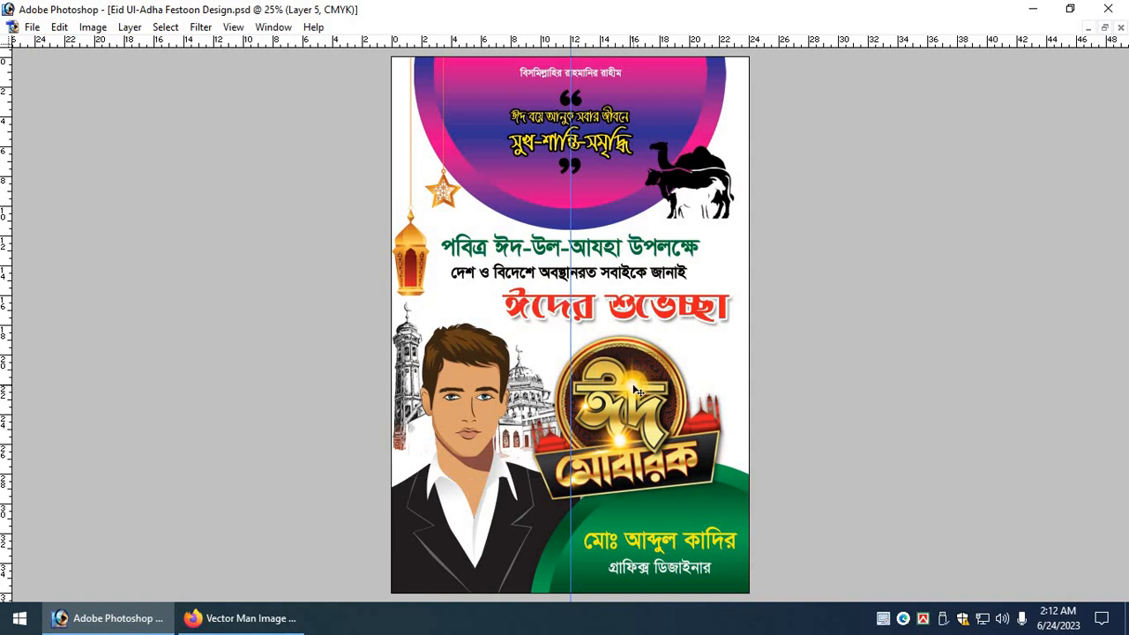
pyautogui.scroll(-3, 634, 390)
pyautogui.scroll(2, 617, 401)
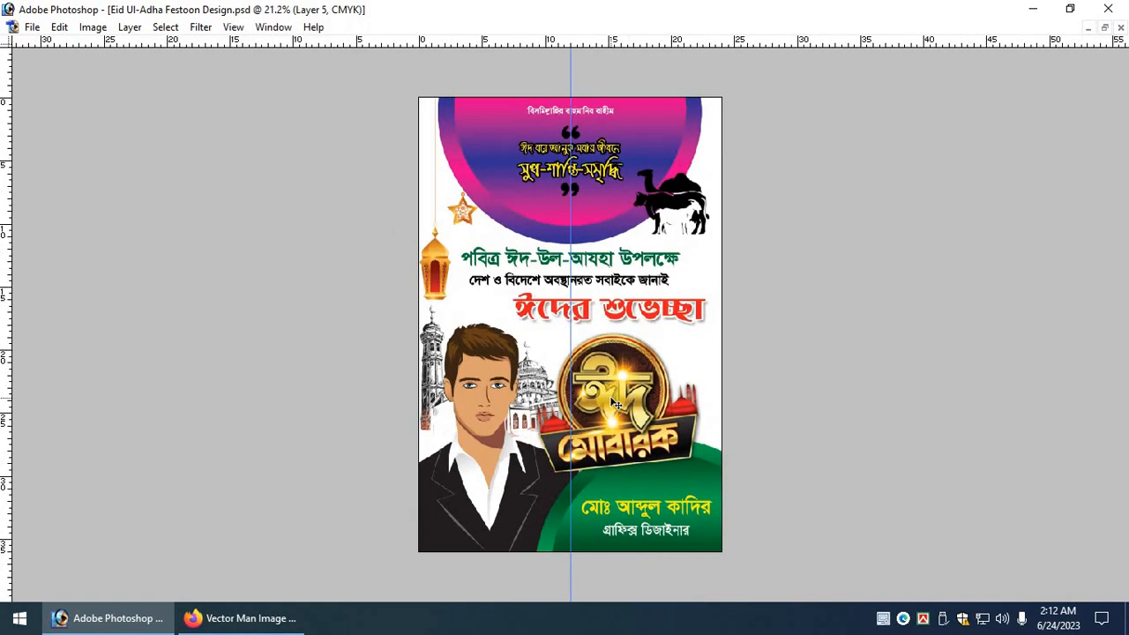
pyautogui.press('Tab')
# Search Google Images in Firefox for 'Eid Background'.
pyautogui.click(236, 618)
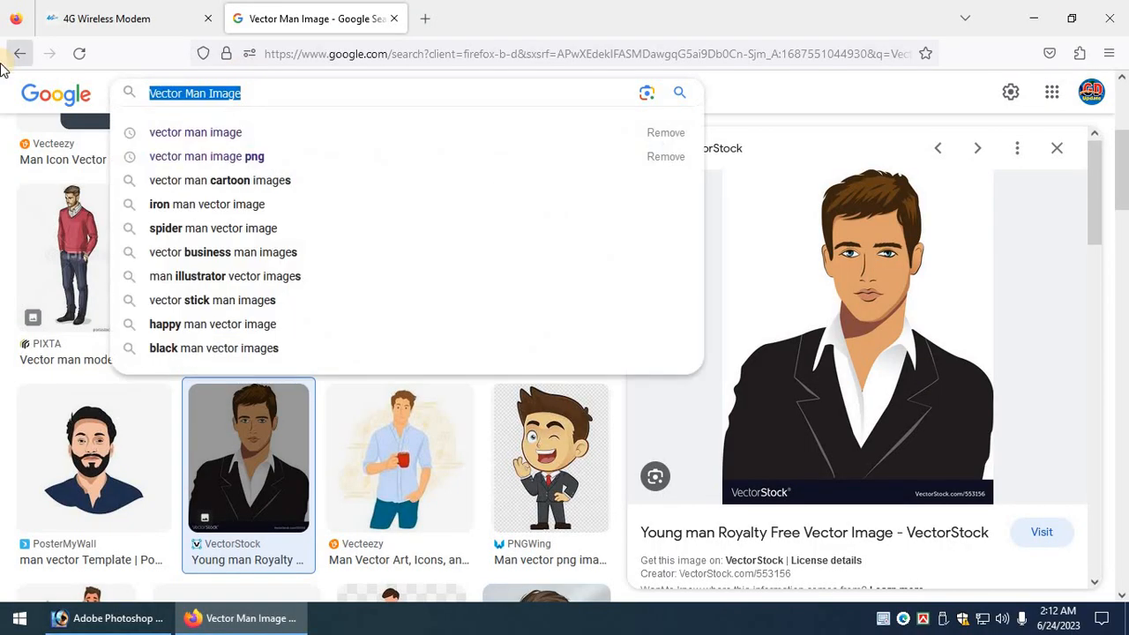
pyautogui.write('Eid')
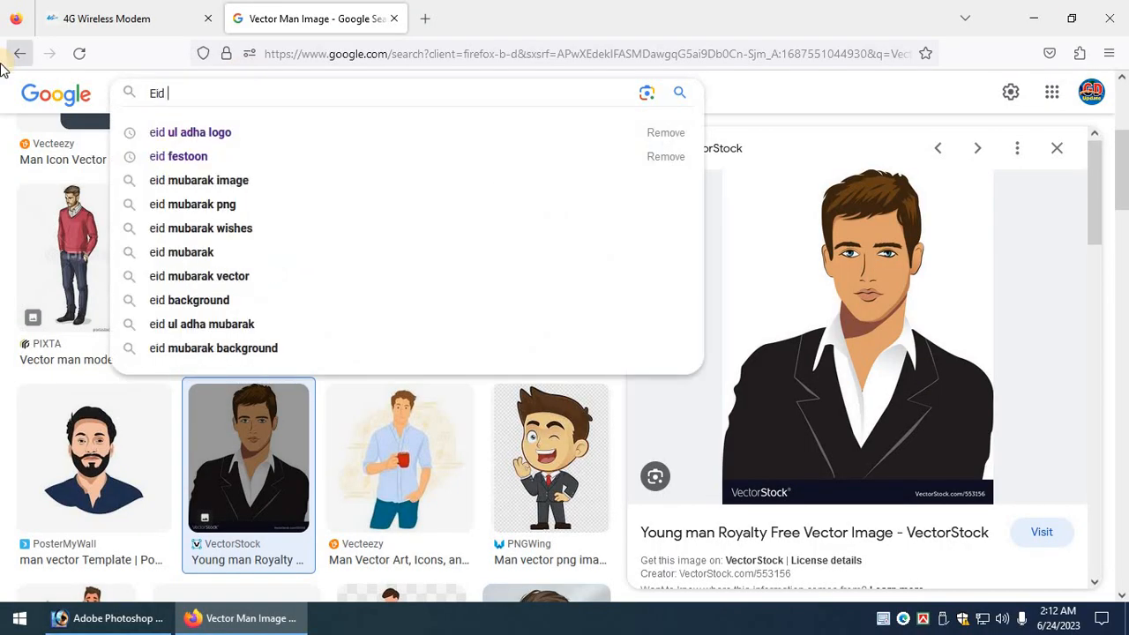
pyautogui.write(' Background')
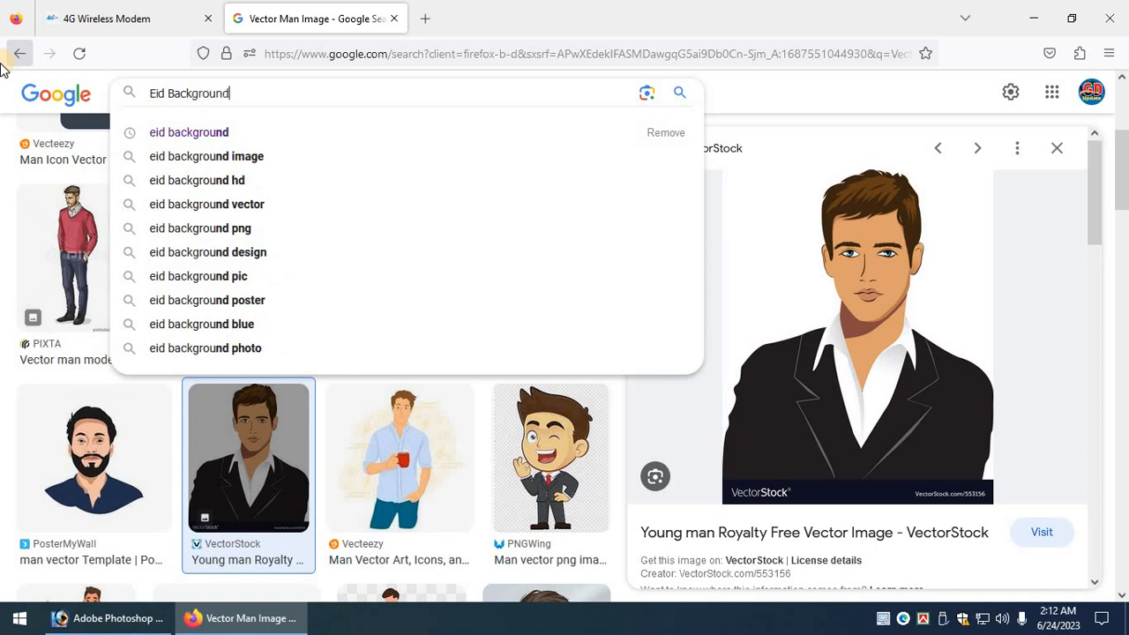
pyautogui.press('Return')
pyautogui.hotkey('ctrl', 'shift', 'Tab')
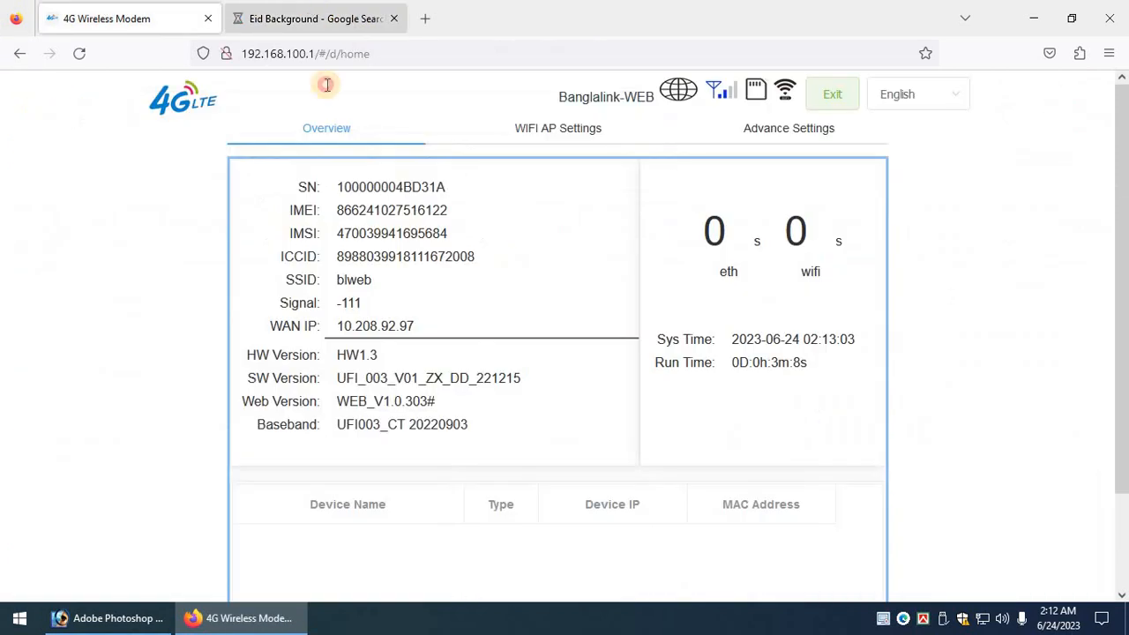
pyautogui.hotkey('ctrl', 'Tab')
# Browse the results and preview the colourful Depositphotos Eid mosque image.
pyautogui.scroll(-2, 327, 282)
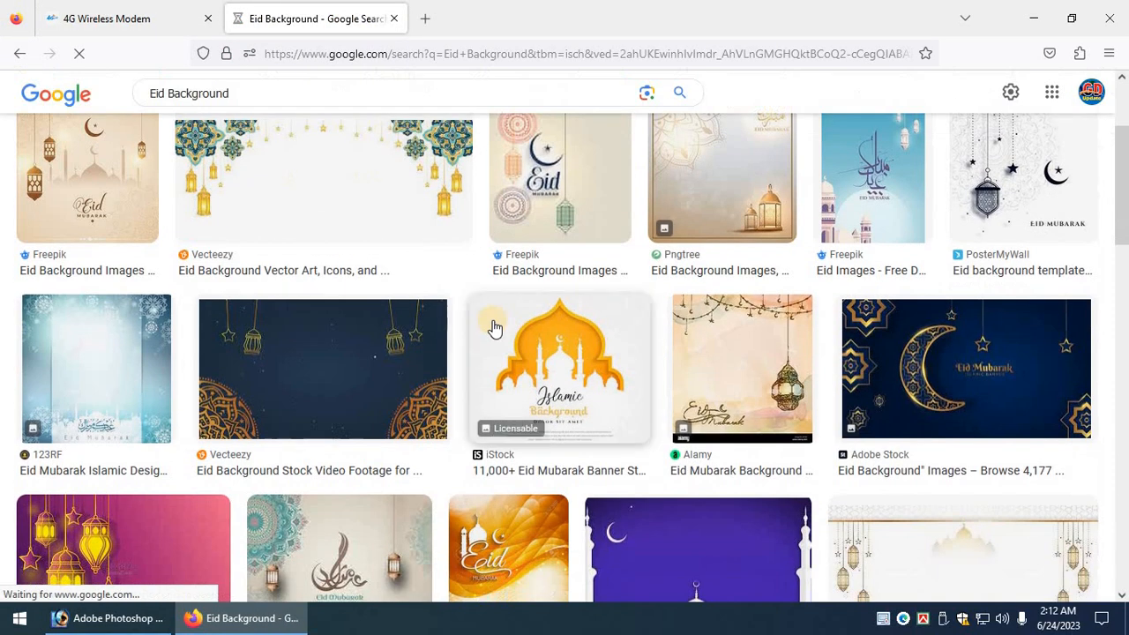
pyautogui.scroll(-2, 627, 318)
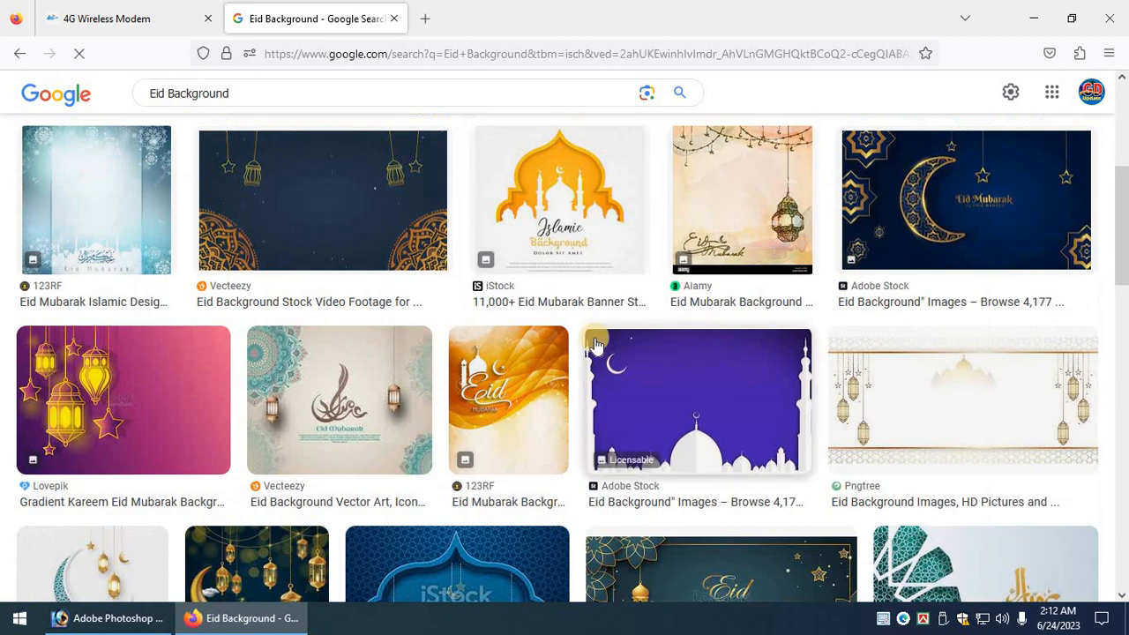
pyautogui.scroll(-4, 529, 331)
pyautogui.scroll(-3, 745, 291)
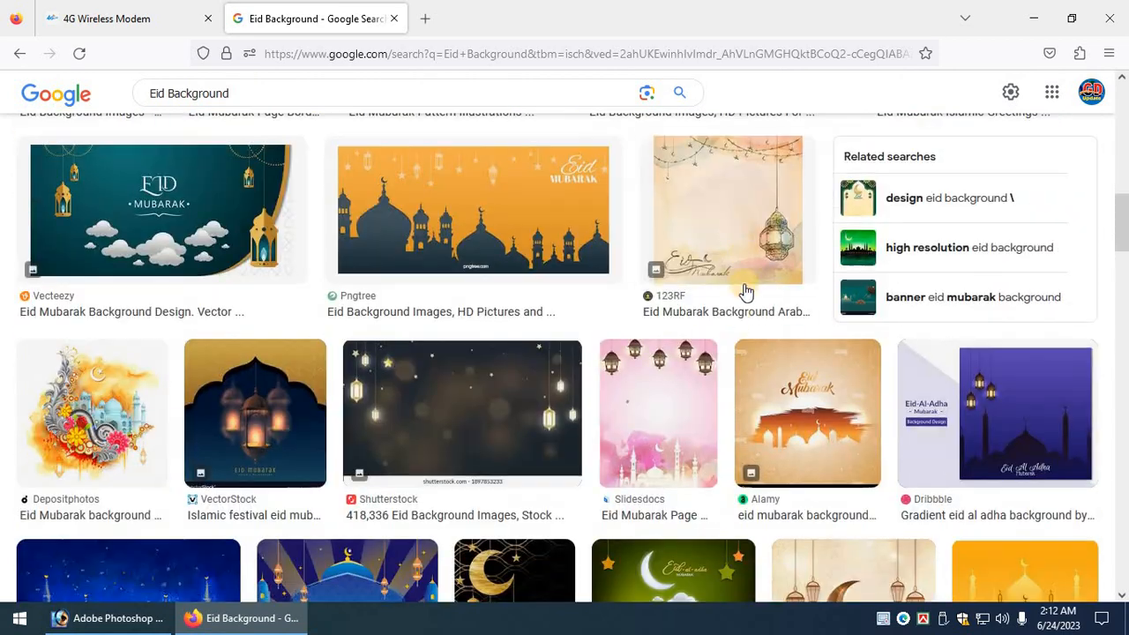
pyautogui.scroll(-3, 794, 388)
pyautogui.scroll(-3, 423, 399)
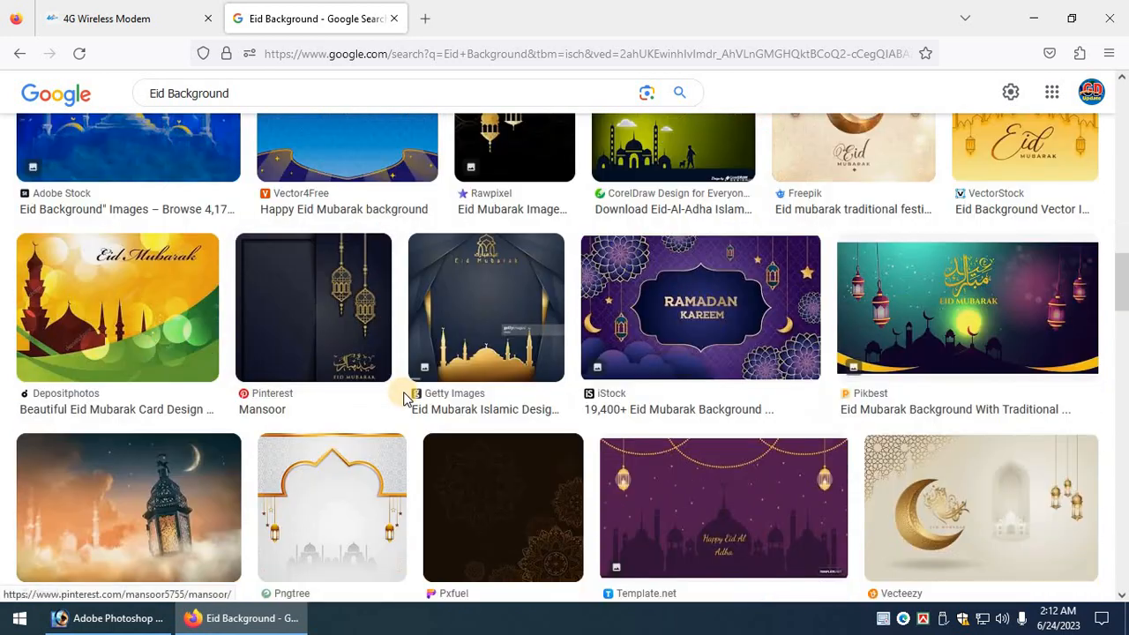
pyautogui.scroll(-2, 403, 399)
pyautogui.scroll(1, 315, 335)
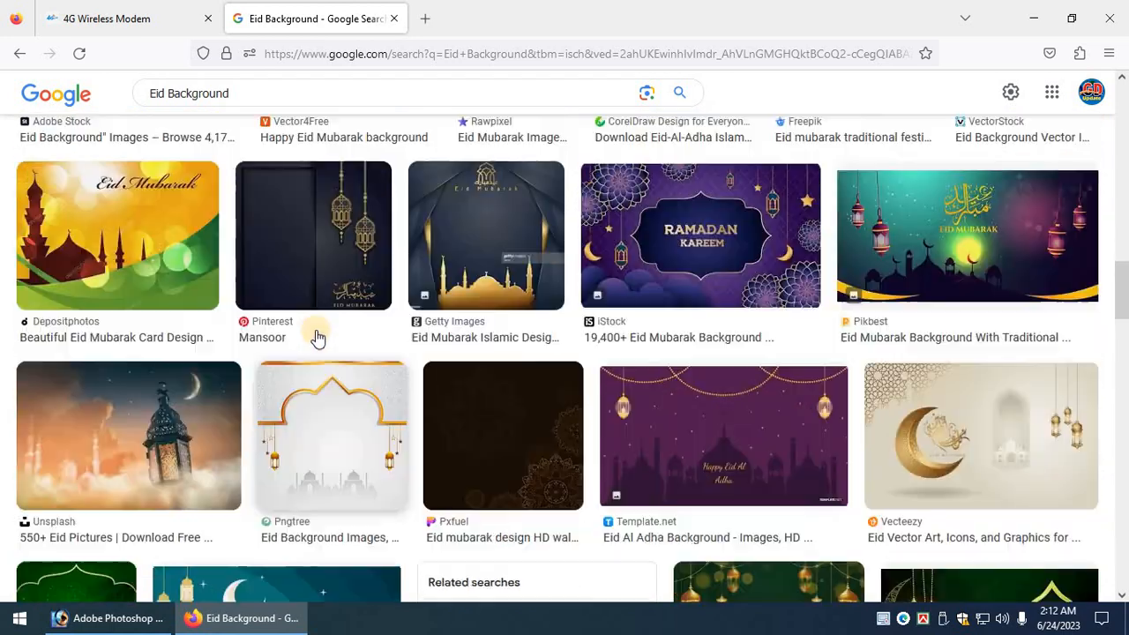
pyautogui.scroll(-8, 298, 336)
pyautogui.scroll(-4, 220, 348)
pyautogui.click(547, 310)
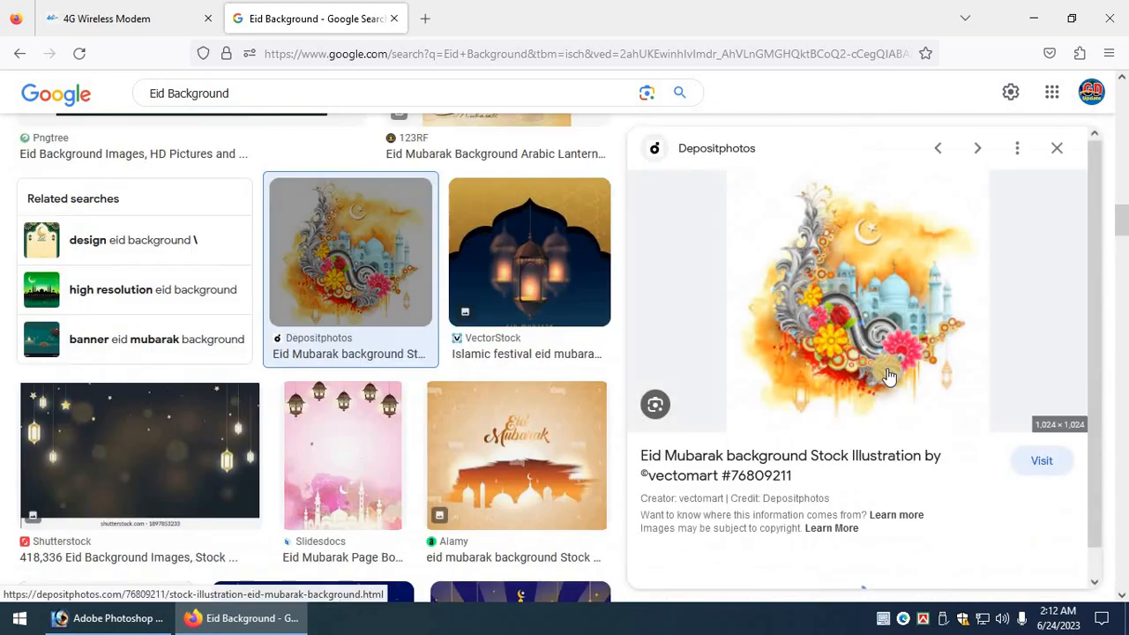
pyautogui.scroll(-4, 875, 398)
pyautogui.scroll(-3, 844, 400)
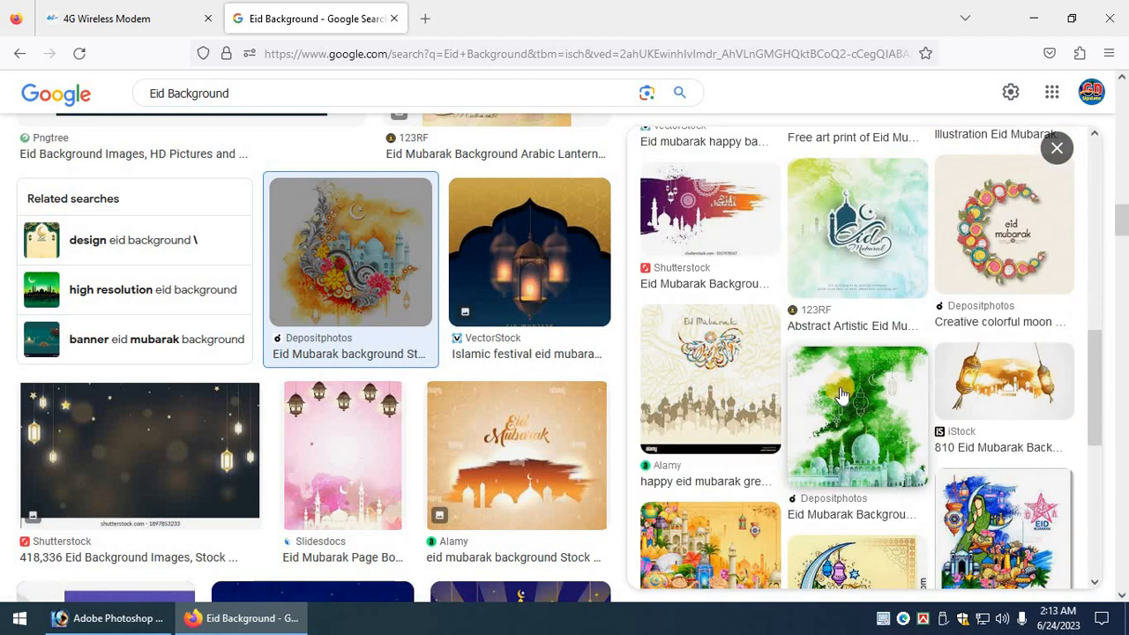
pyautogui.scroll(-2, 845, 406)
pyautogui.scroll(8, 835, 404)
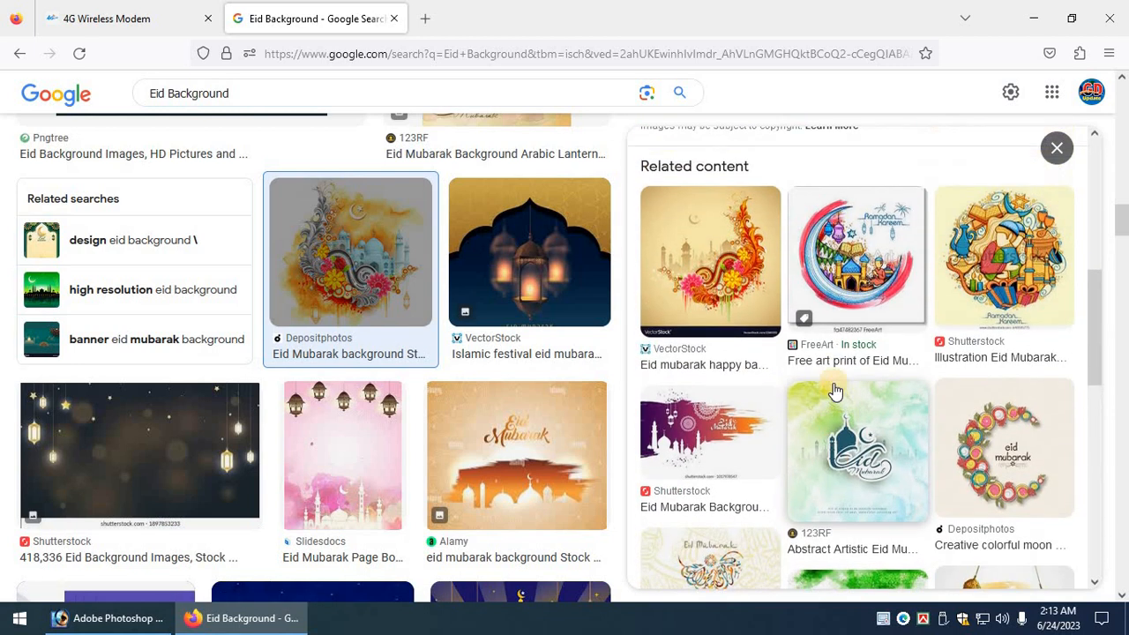
pyautogui.scroll(5, 441, 371)
# Compare the 123RF, Alamy and pink Slidesdocs lantern and mosque backgrounds.
pyautogui.click(456, 410)
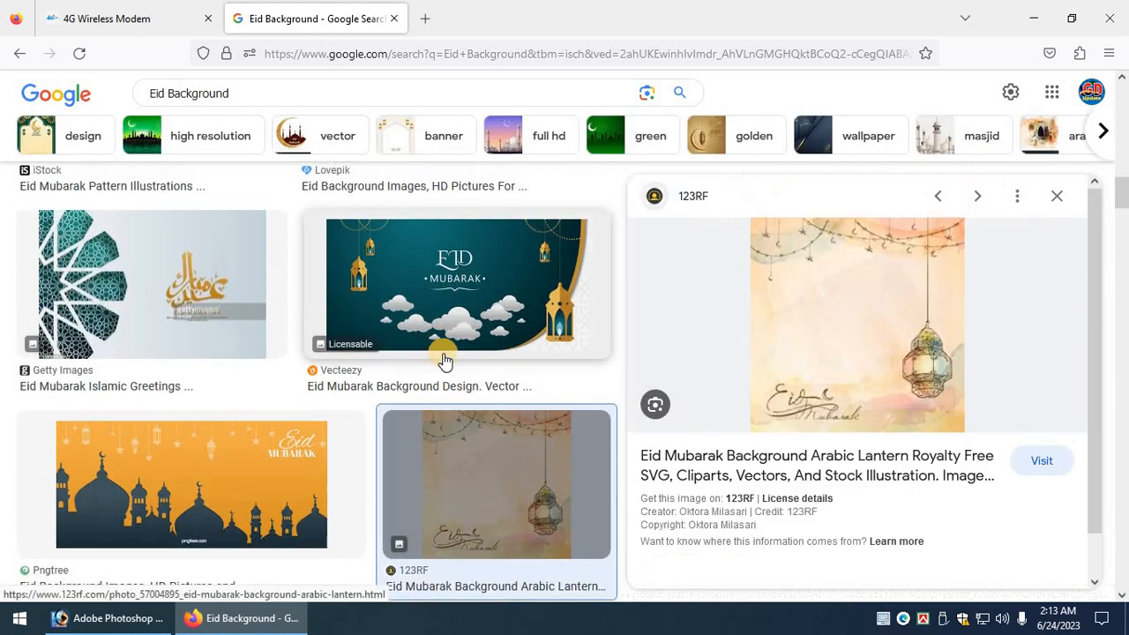
pyautogui.scroll(-5, 379, 379)
pyautogui.scroll(-4, 393, 397)
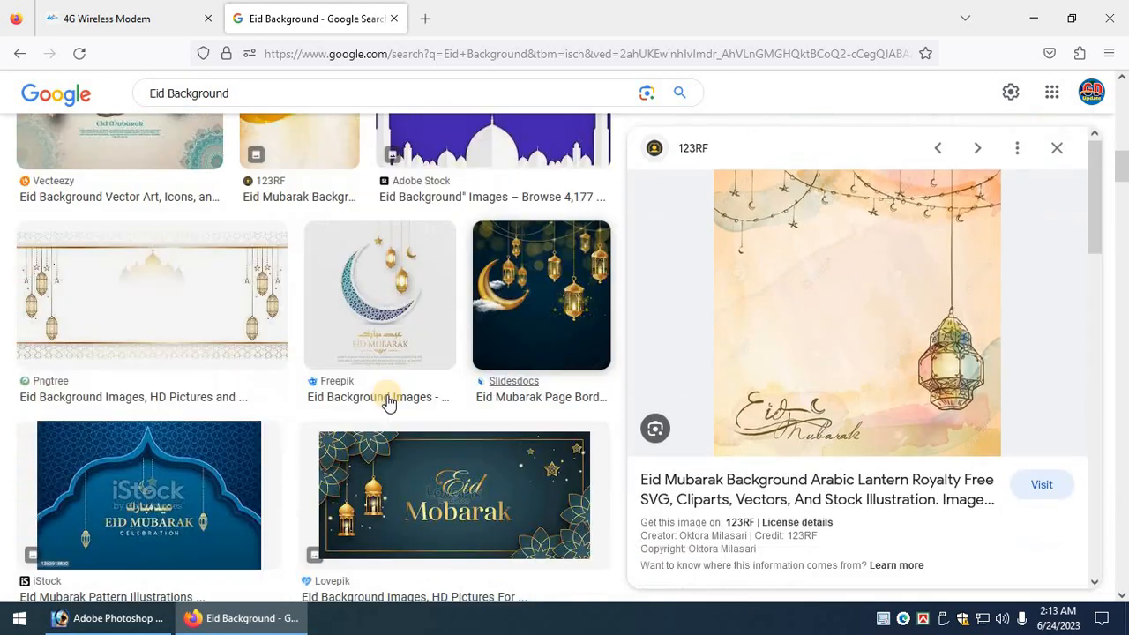
pyautogui.scroll(8, 265, 389)
pyautogui.scroll(-4, 112, 374)
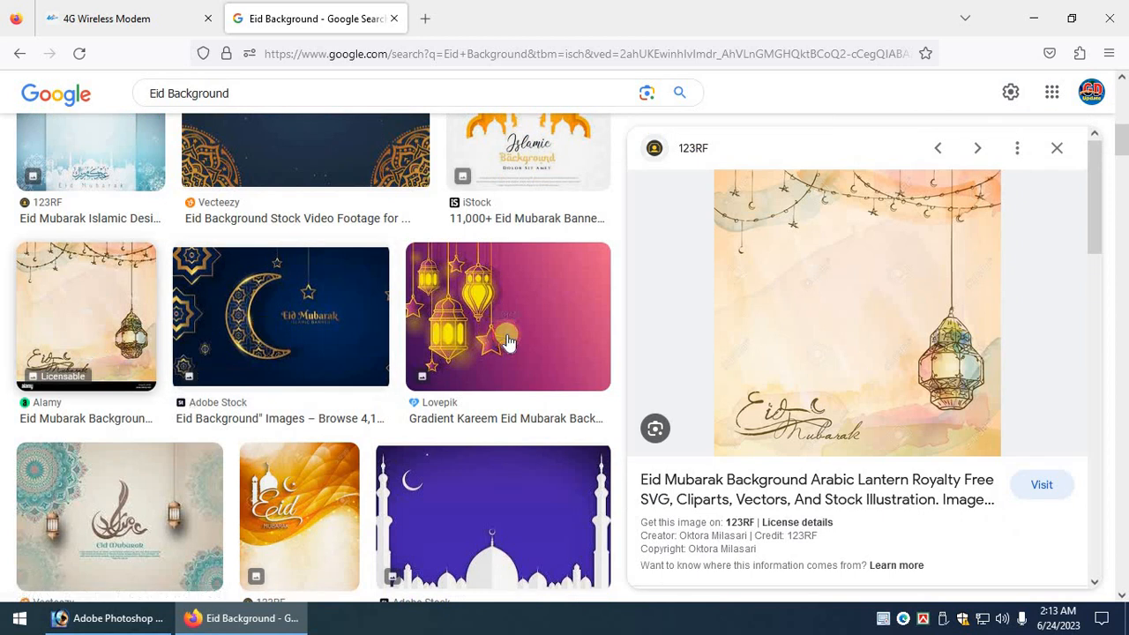
pyautogui.click(112, 372)
pyautogui.scroll(-8, 853, 380)
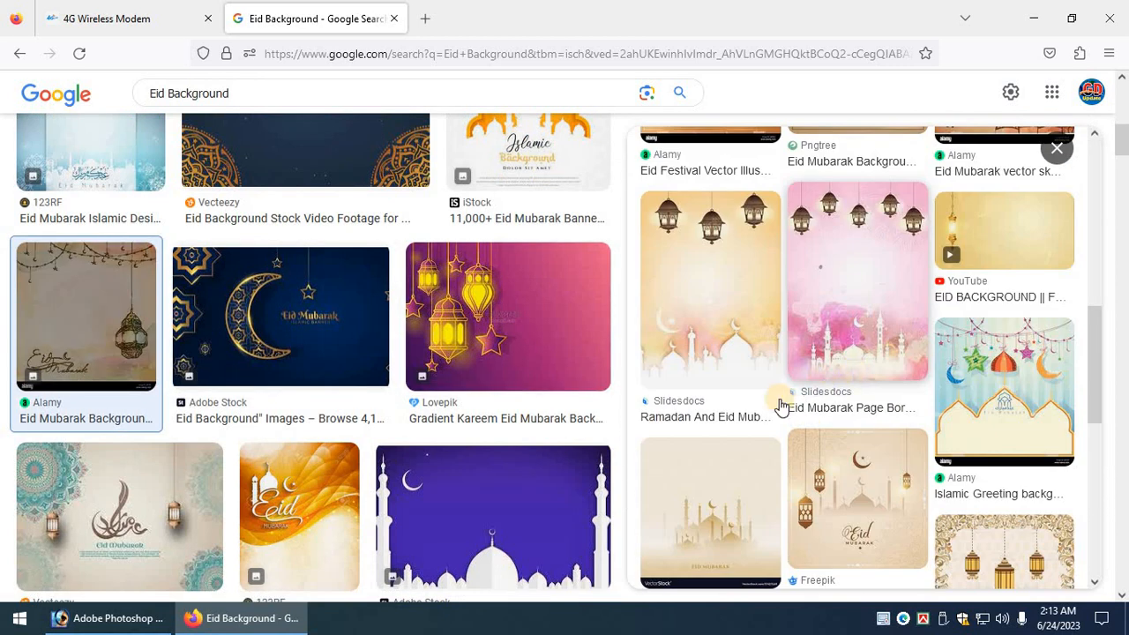
pyautogui.scroll(-3, 863, 428)
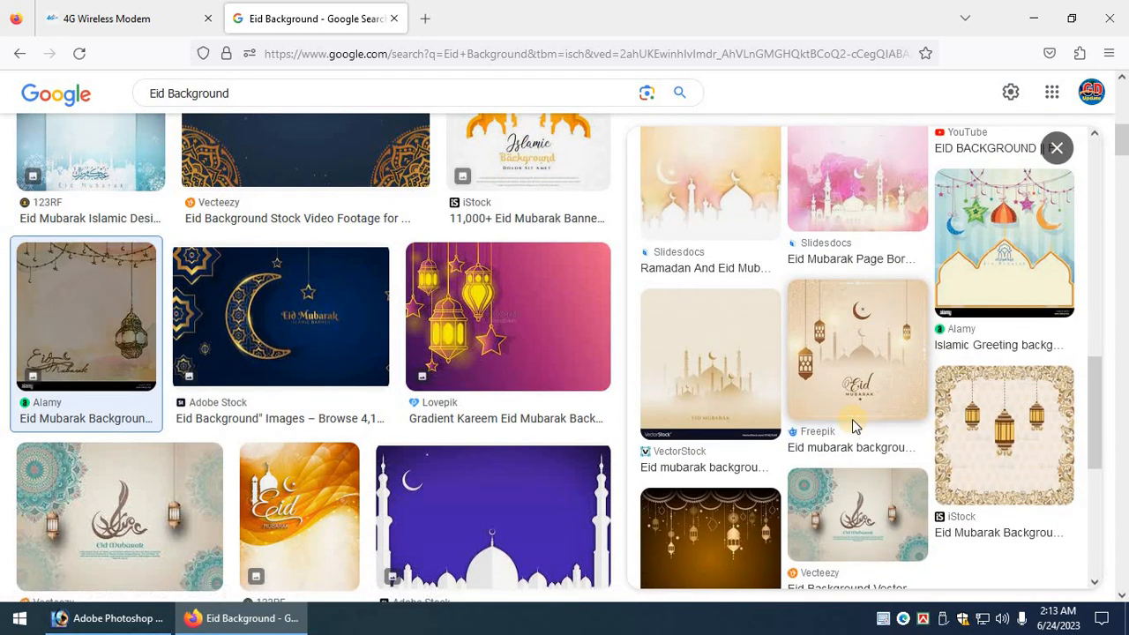
pyautogui.scroll(5, 852, 426)
pyautogui.click(859, 411)
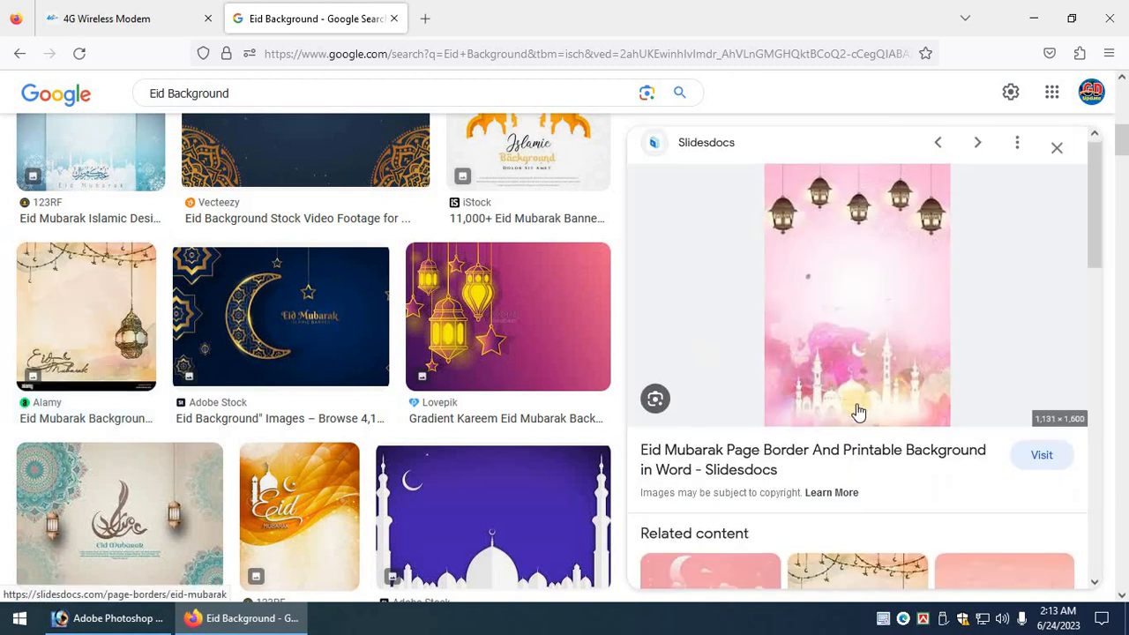
pyautogui.scroll(-7, 859, 412)
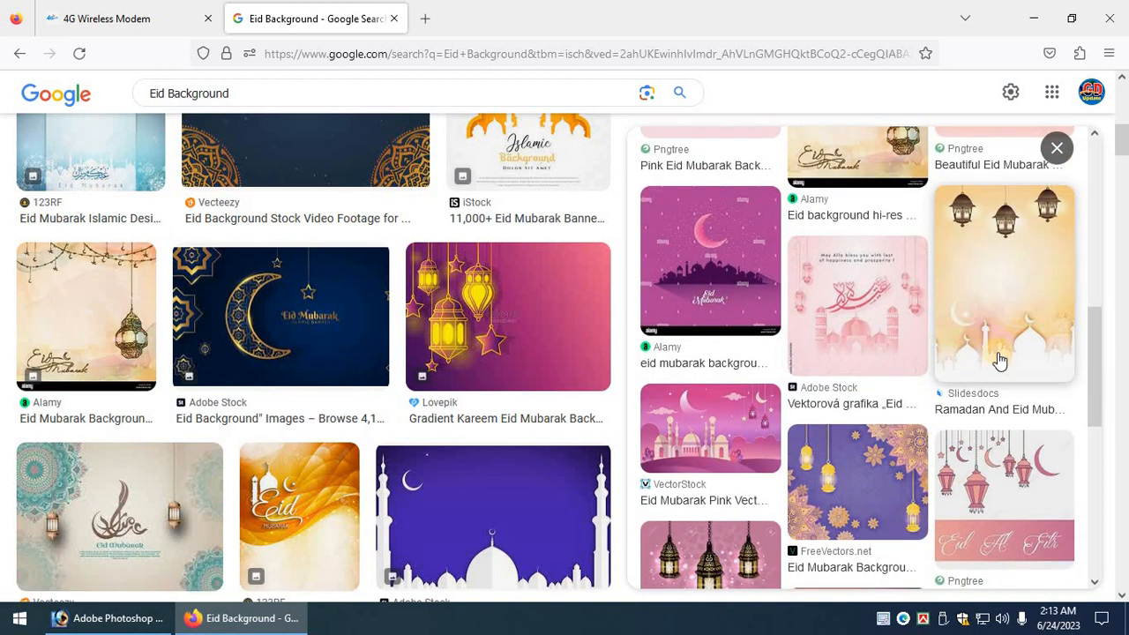
pyautogui.scroll(-3, 998, 366)
pyautogui.scroll(3, 1000, 345)
# Copy the pastel Slidesdocs lantern-and-mosque background image and return to Photoshop.
pyautogui.click(1000, 353)
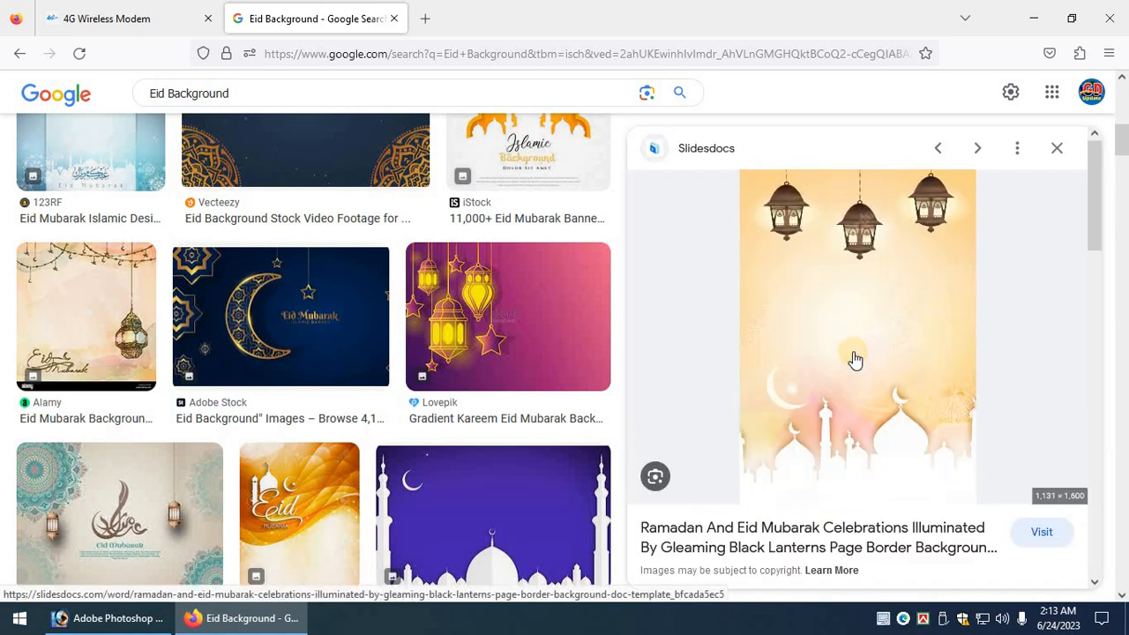
pyautogui.scroll(-2, 852, 366)
pyautogui.scroll(2, 850, 368)
pyautogui.rightClick(812, 310)
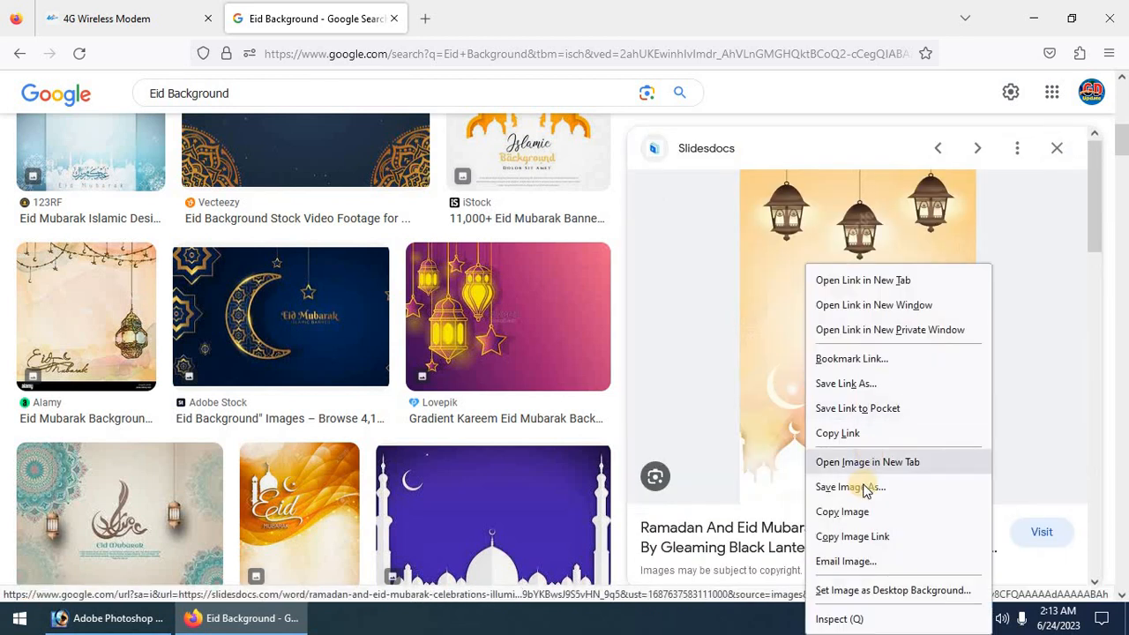
pyautogui.click(841, 518)
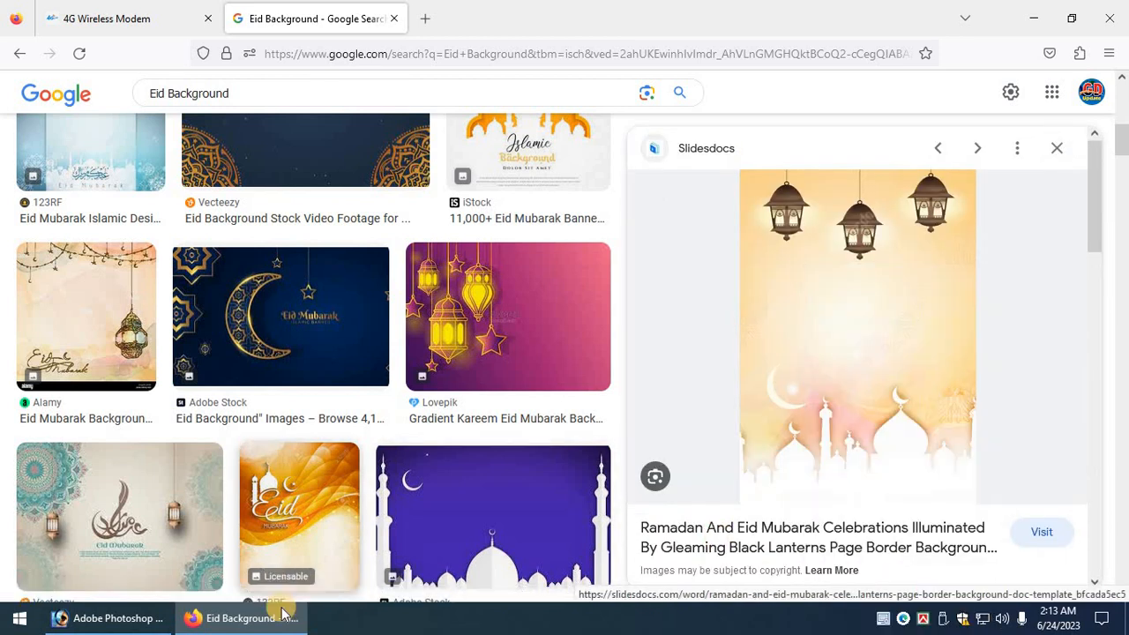
pyautogui.click(146, 618)
# Paste the lantern background and scale it (about 141.3%) to cover the whole poster.
pyautogui.hotkey('ctrl', 'v')
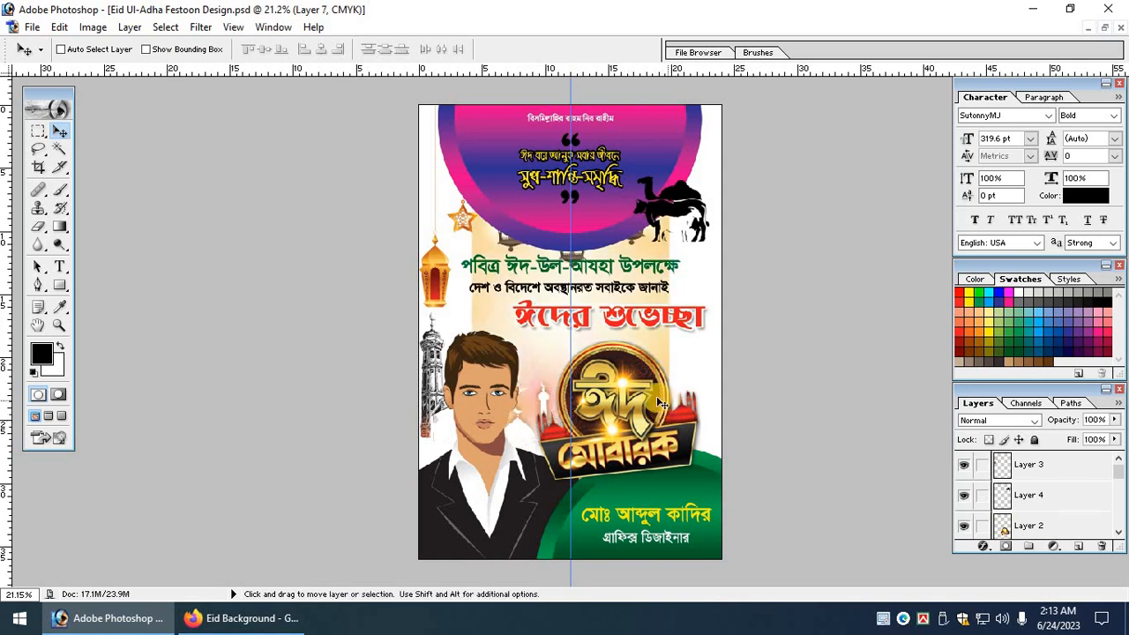
pyautogui.hotkey('ctrl', 't')
pyautogui.moveTo(668, 472); pyautogui.dragTo(710, 531)
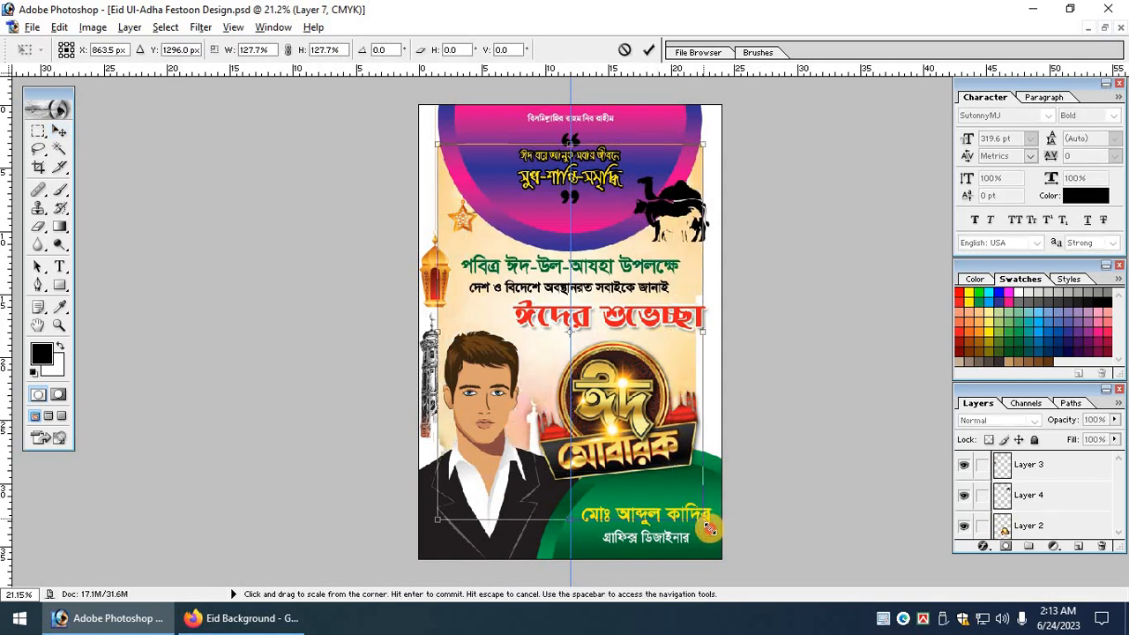
pyautogui.moveTo(540, 362); pyautogui.dragTo(530, 333)
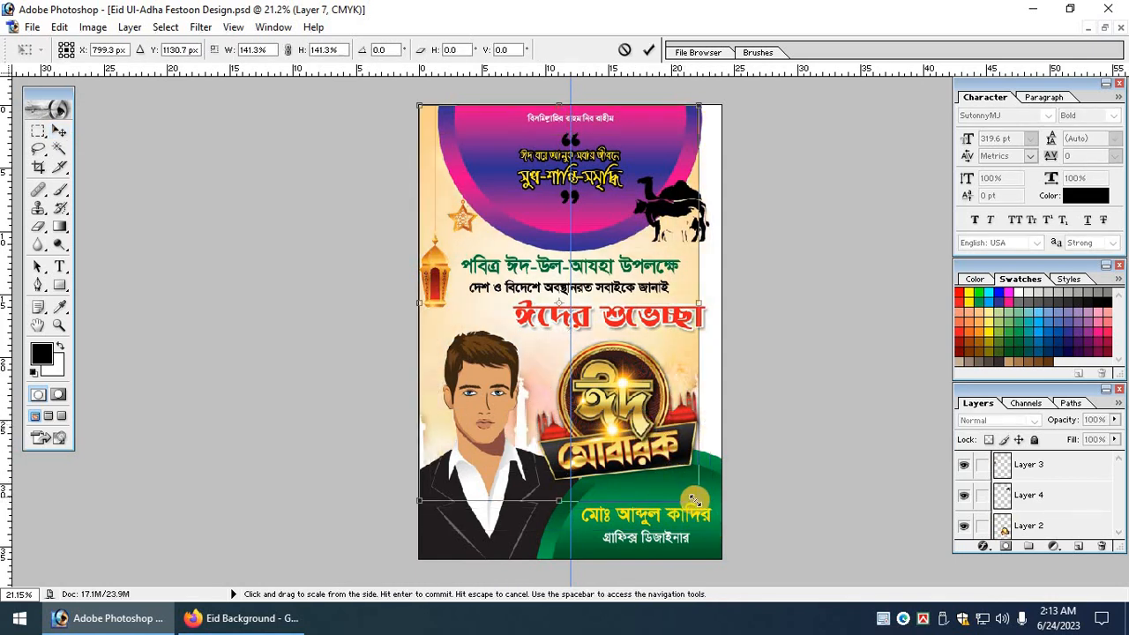
pyautogui.moveTo(717, 530); pyautogui.dragTo(723, 561)
pyautogui.press('Return')
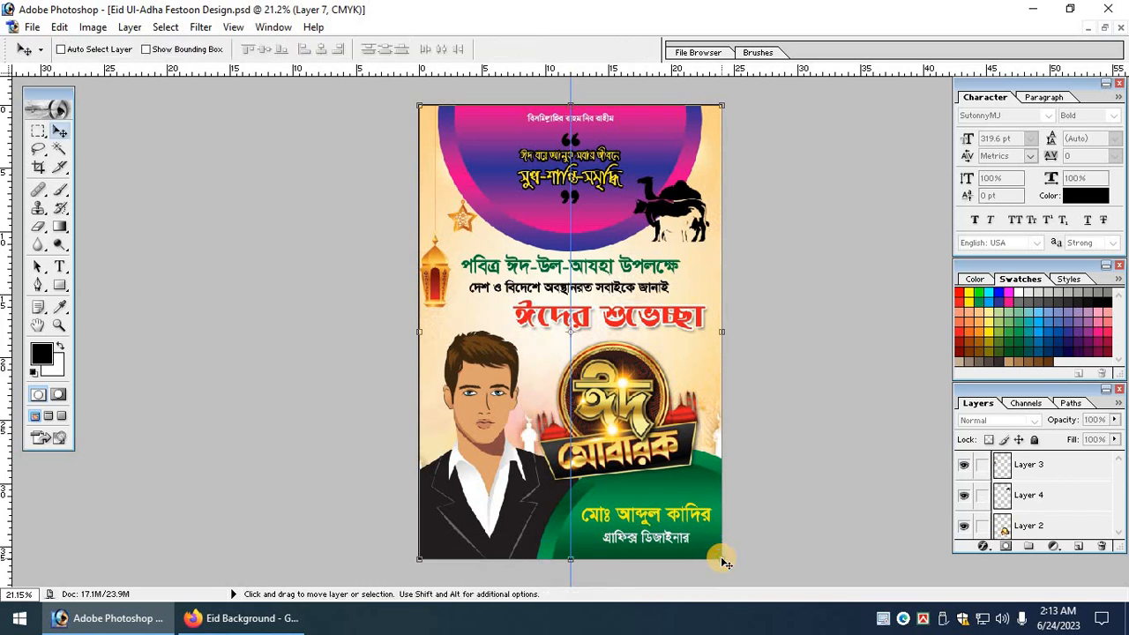
# Adjust the zoom and save the poster with Ctrl+S.
pyautogui.hotkey('ctrl', '+')
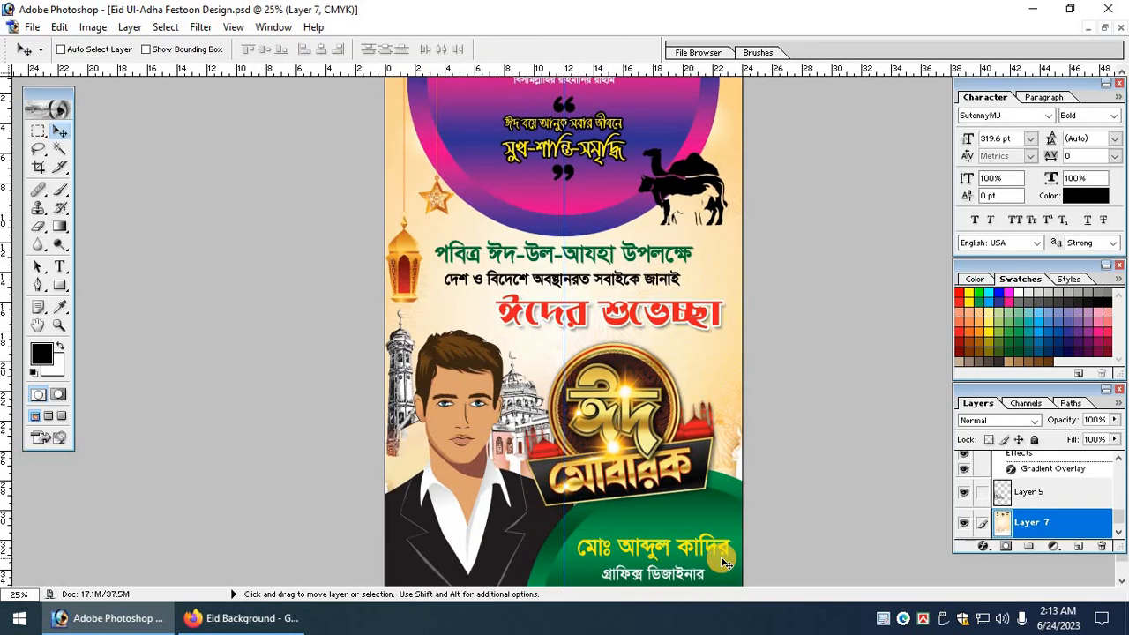
pyautogui.hotkey('ctrl', '-')
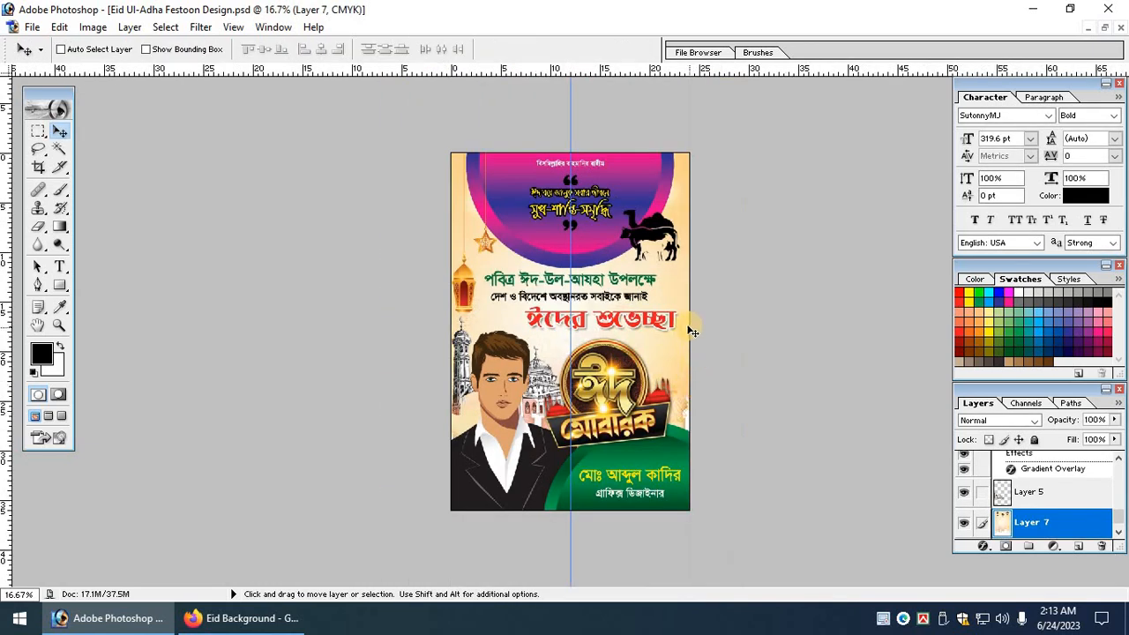
pyautogui.hotkey('ctrl', '+')
pyautogui.hotkey('ctrl', 's')
pyautogui.scroll(-2, 673, 329)
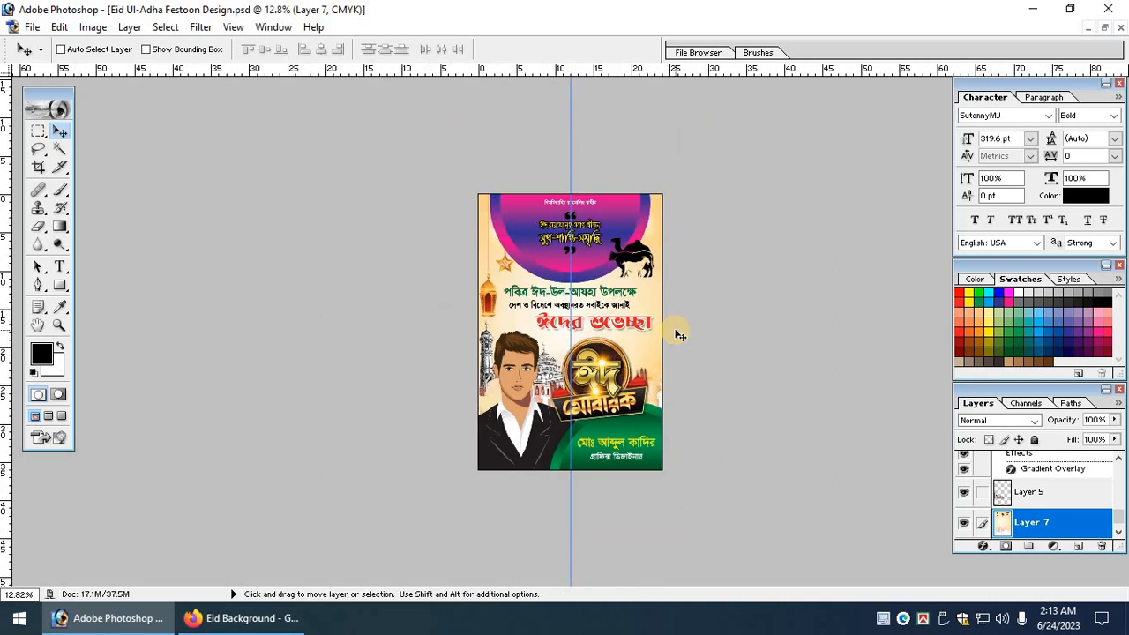
pyautogui.scroll(2, 675, 333)
# Check the background's transform, zoom into the middle, then fit the whole poster in view.
pyautogui.hotkey('ctrl', 't')
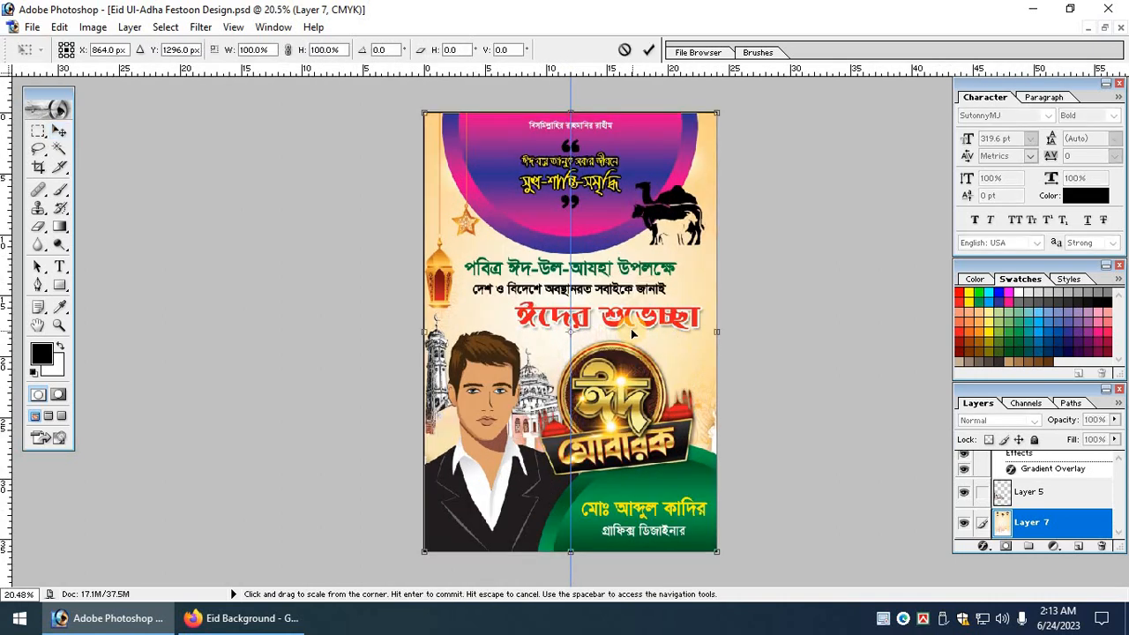
pyautogui.press('Return')
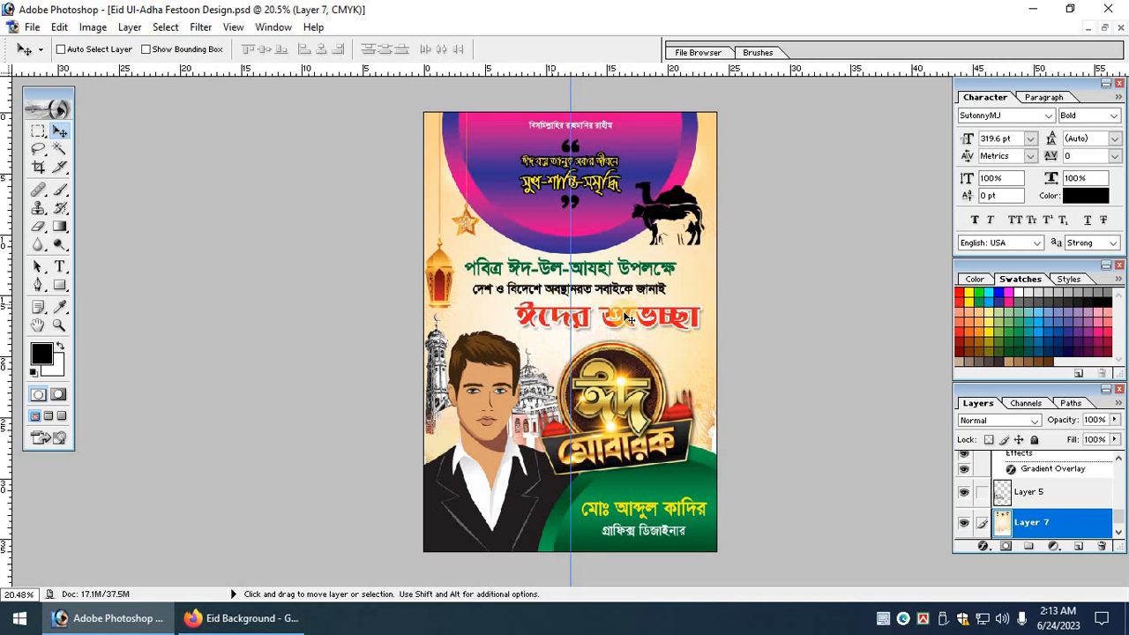
pyautogui.hotkey('ctrl', 'space')
pyautogui.moveTo(323, 207); pyautogui.dragTo(866, 502)
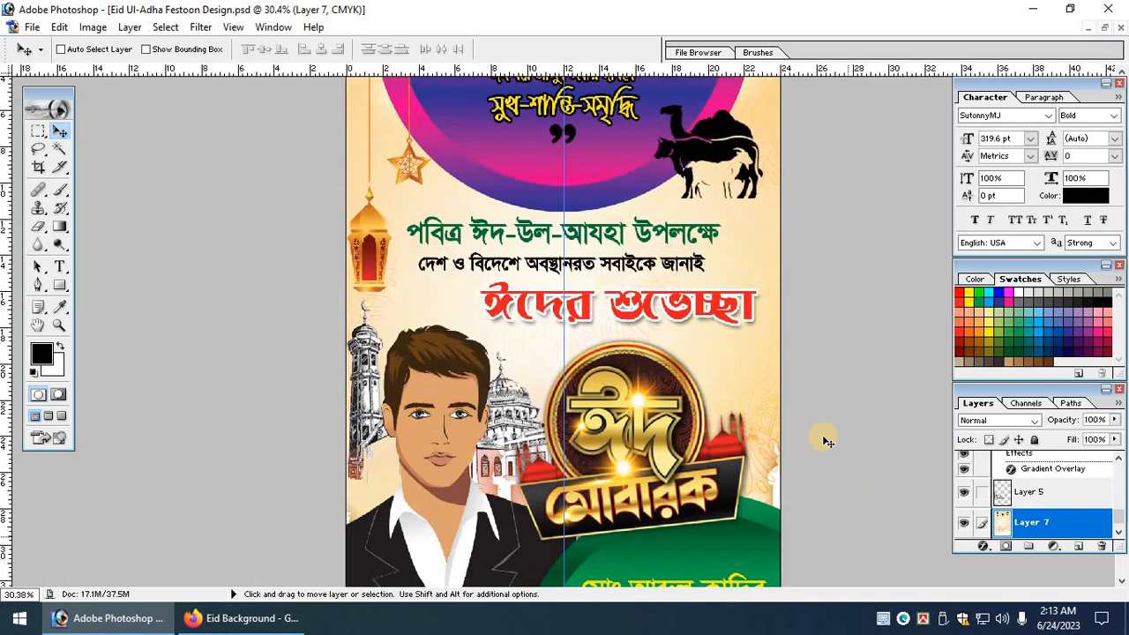
pyautogui.press('Tab')
pyautogui.hotkey('ctrl', '0')
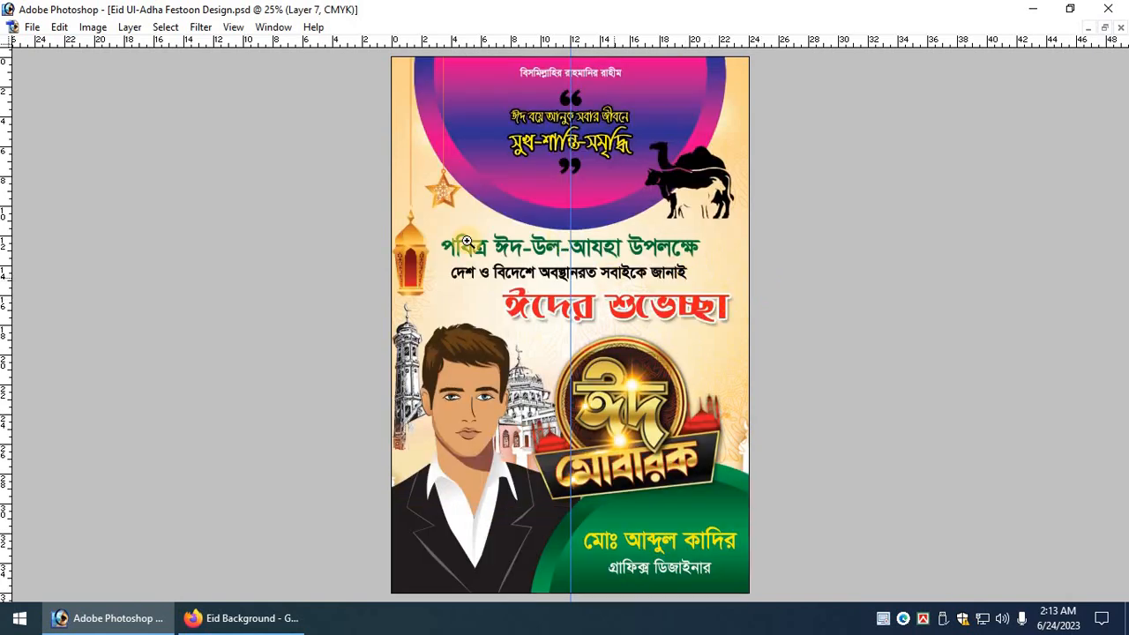
# Give the green Bengali headline a white 10 px stroke.
pyautogui.scroll(4, 720, 413)
pyautogui.scroll(6, 719, 406)
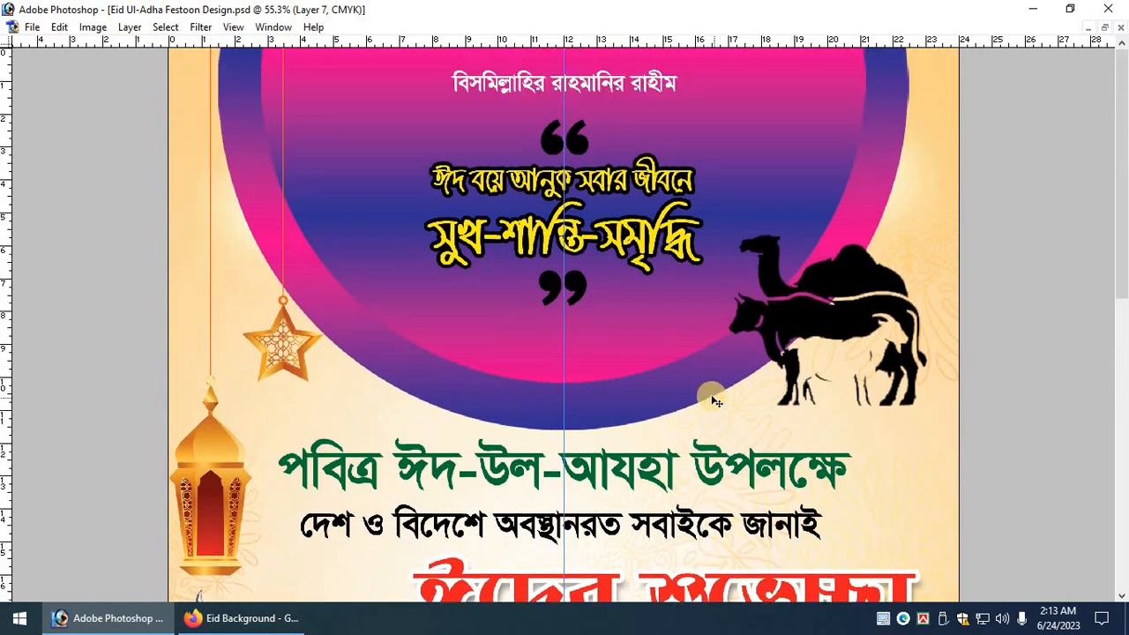
pyautogui.scroll(-2, 696, 431)
pyautogui.scroll(2, 696, 430)
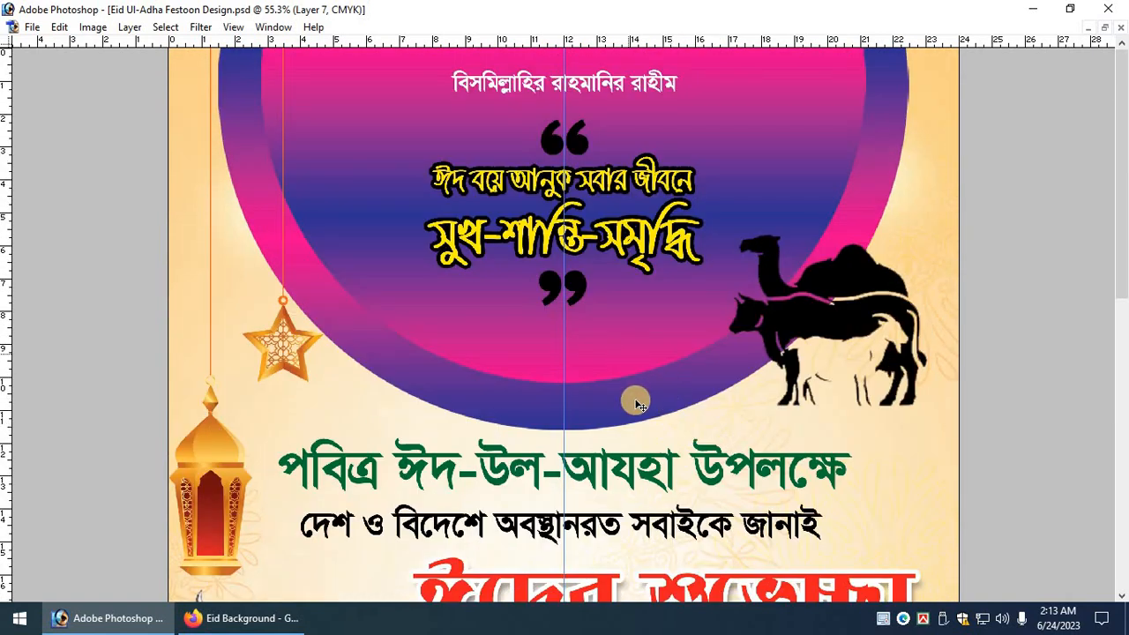
pyautogui.scroll(-3, 637, 406)
pyautogui.press('Tab')
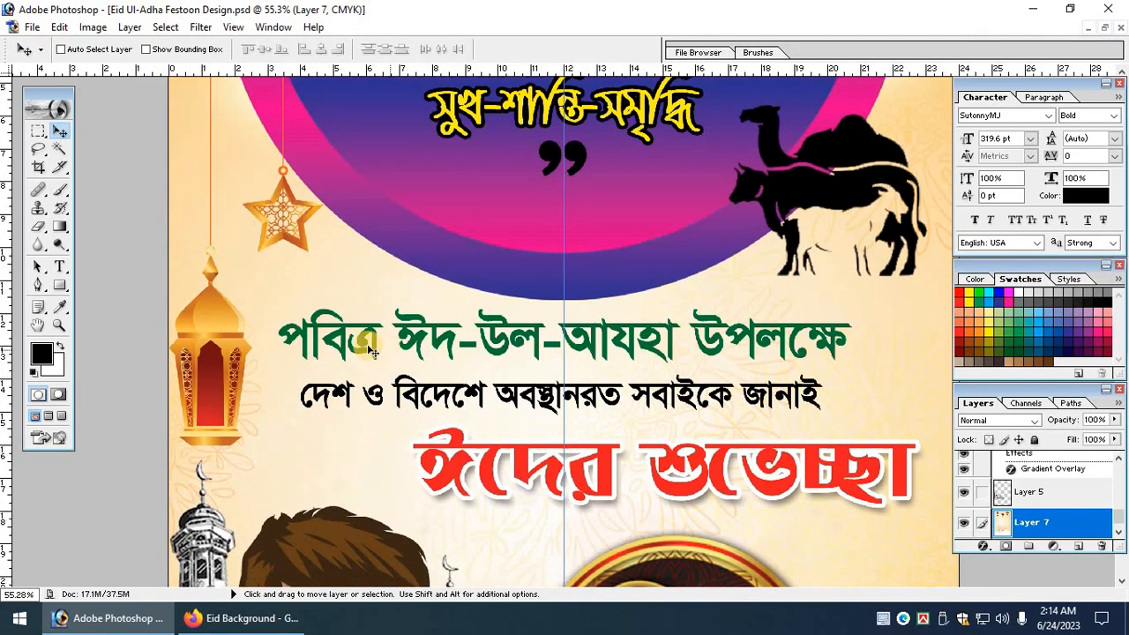
pyautogui.keyDown('ctrl'); pyautogui.click(347, 332); pyautogui.keyUp('ctrl')
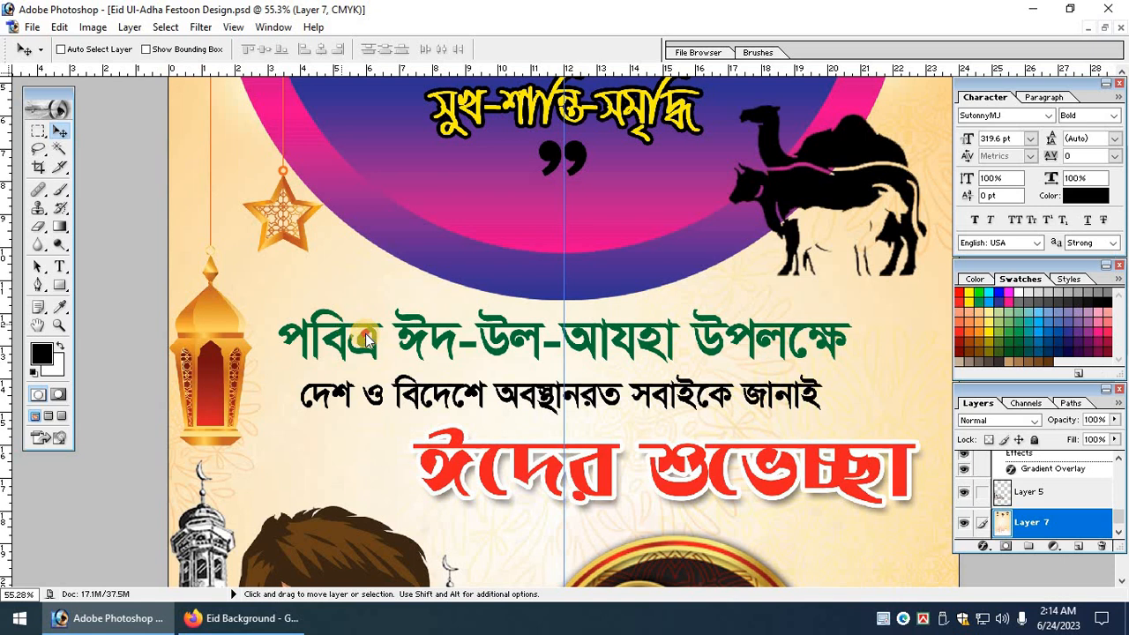
pyautogui.click(983, 545)
pyautogui.click(973, 533)
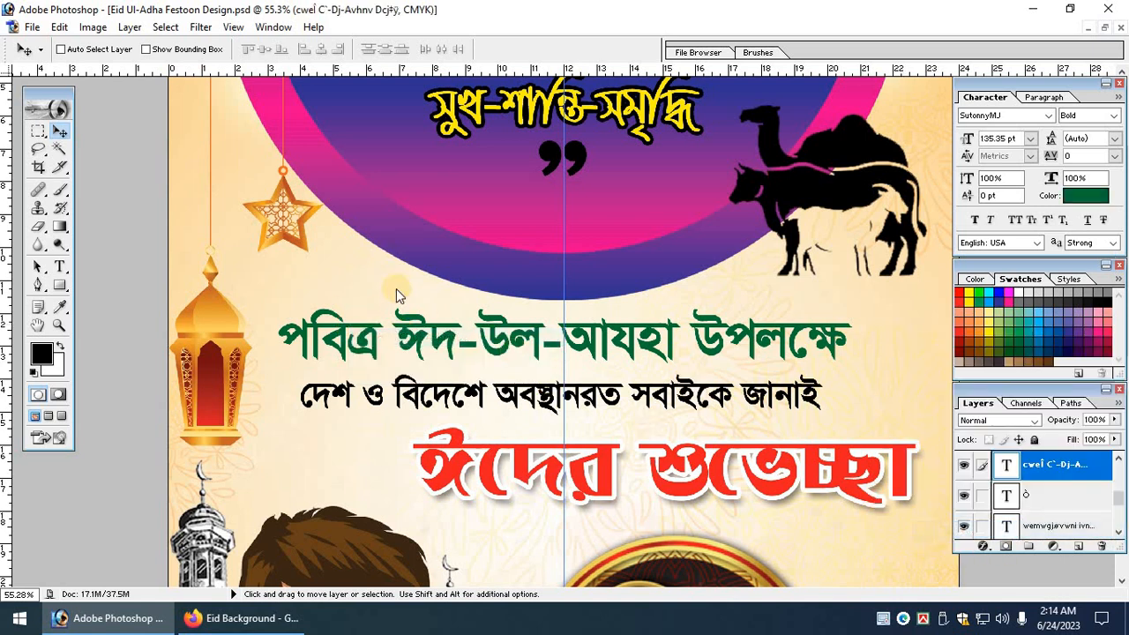
pyautogui.click(241, 230)
pyautogui.moveTo(417, 262); pyautogui.dragTo(217, 108)
pyautogui.press('Return')
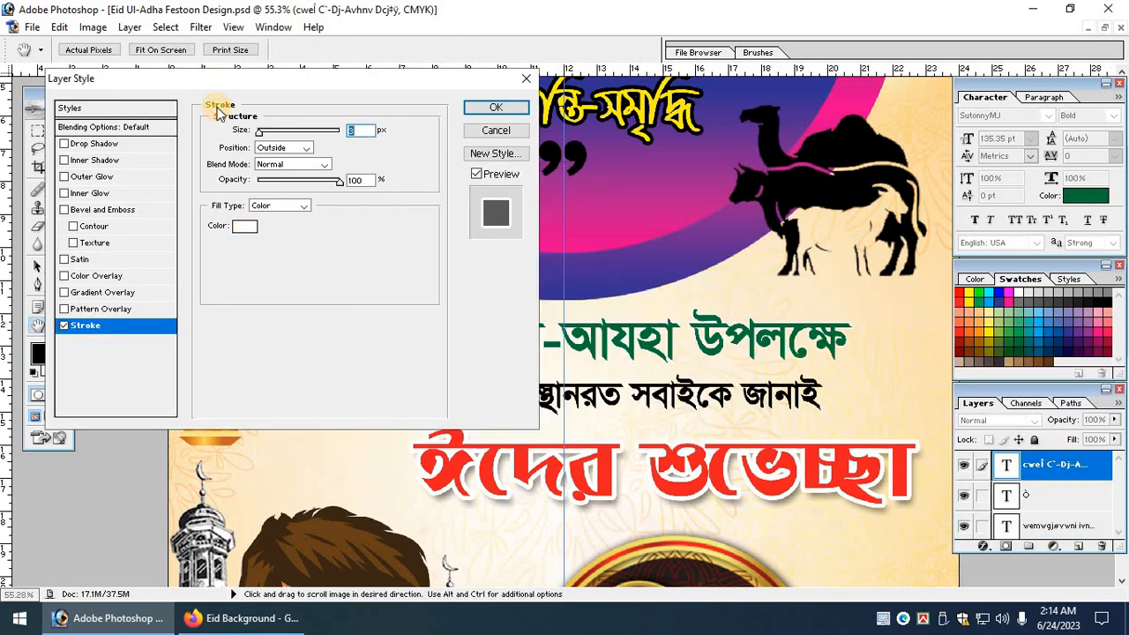
pyautogui.write('10')
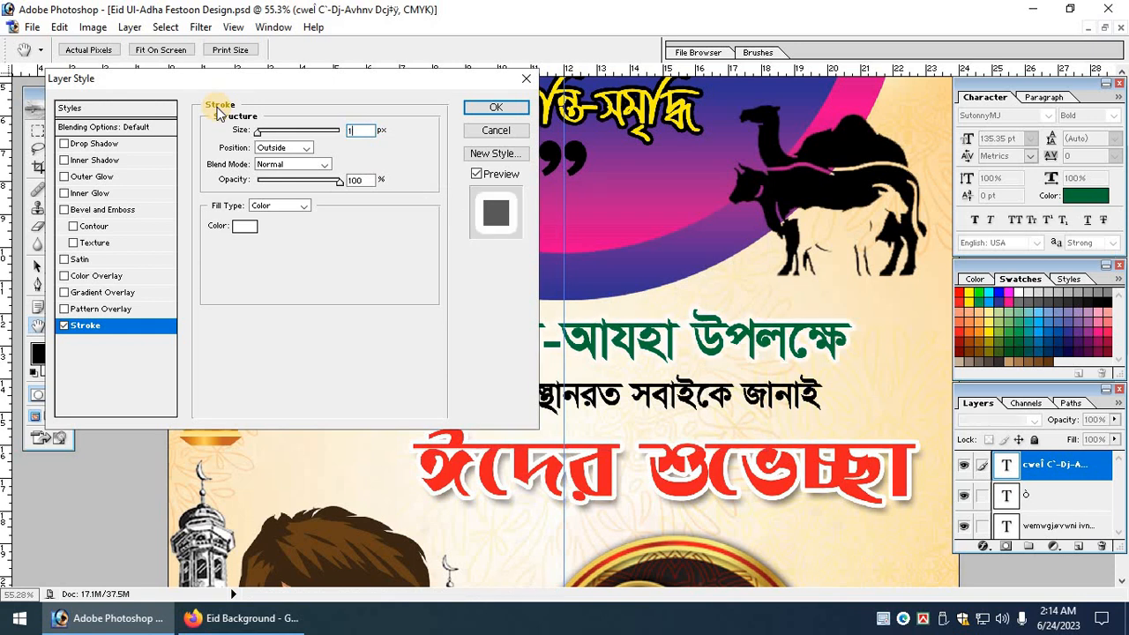
pyautogui.press('Return')
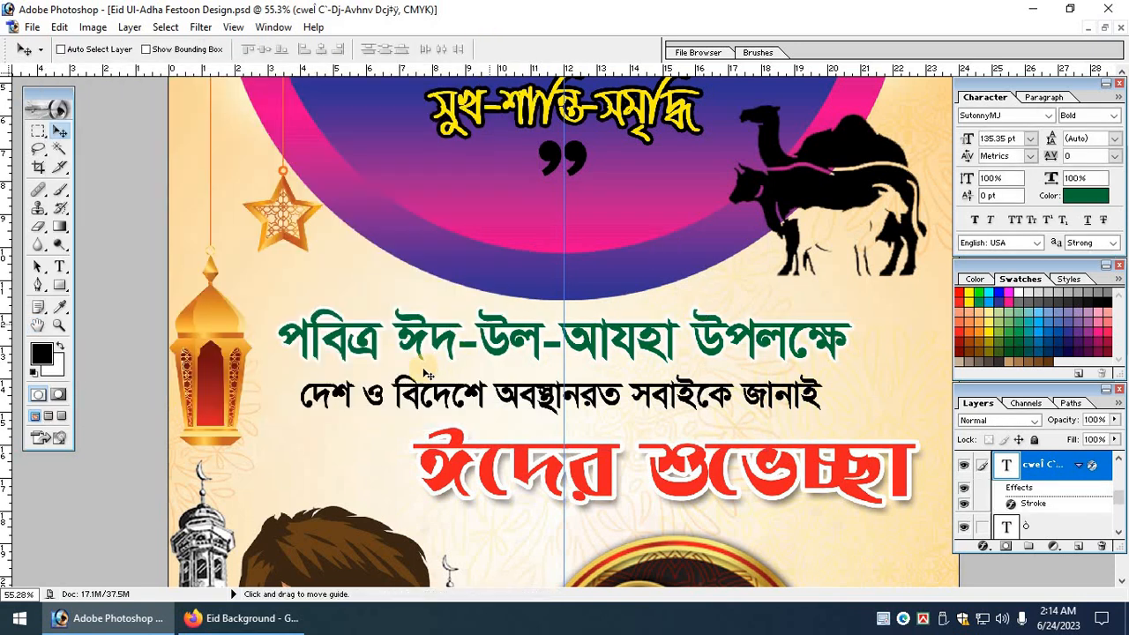
# Give the black text line a white 7 px stroke and fit the poster in view.
pyautogui.rightClick(432, 379)
pyautogui.click(494, 393)
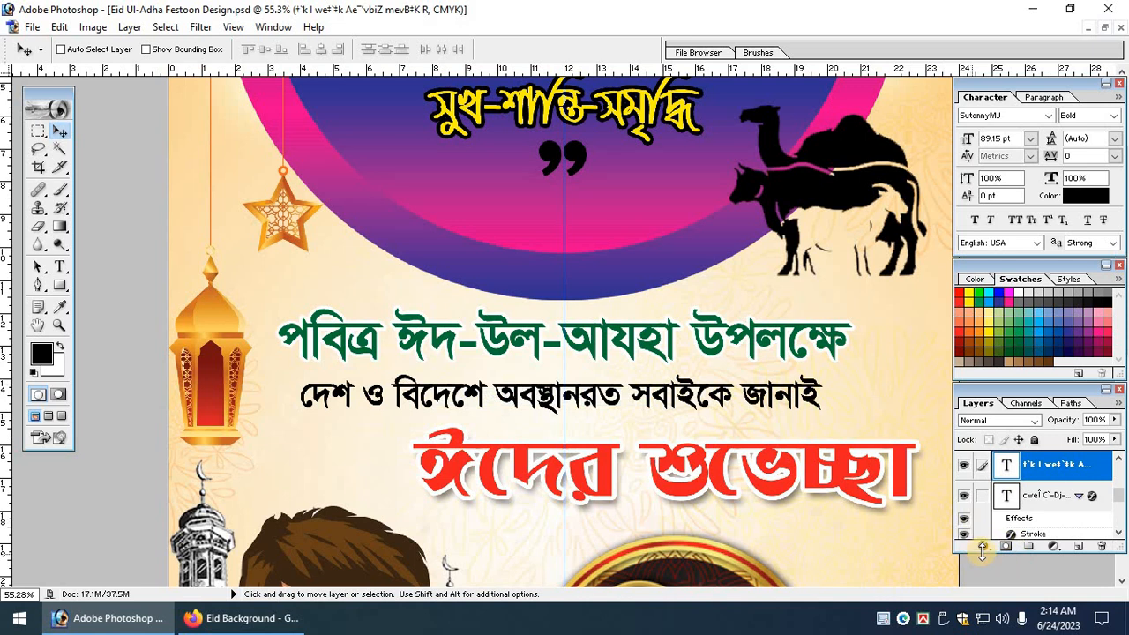
pyautogui.click(983, 547)
pyautogui.click(1034, 529)
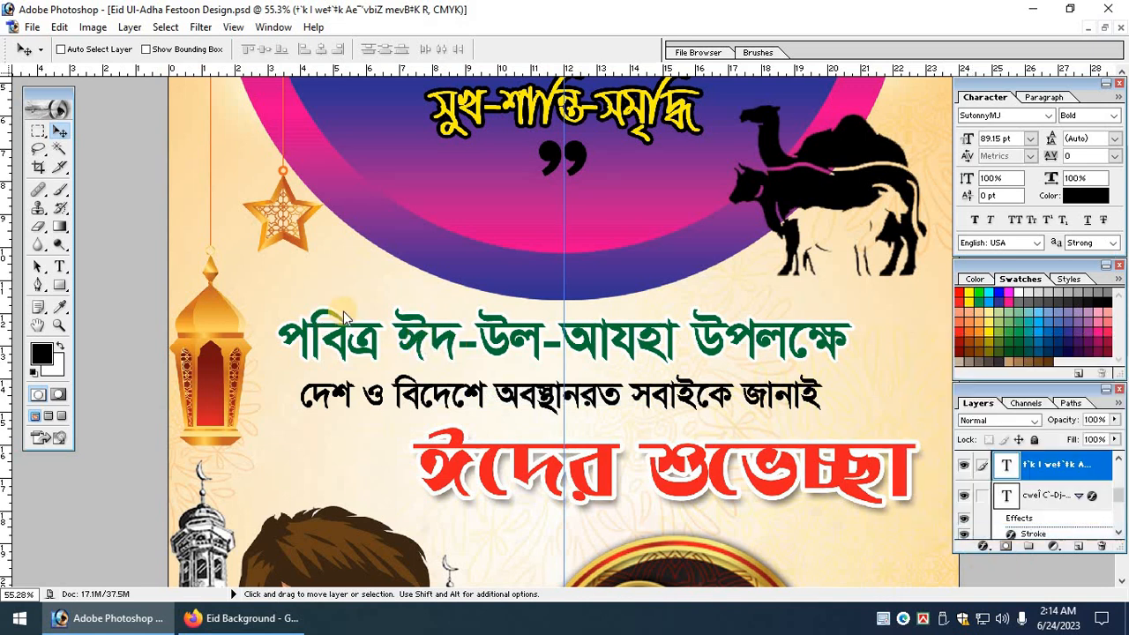
pyautogui.click(246, 226)
pyautogui.moveTo(386, 246); pyautogui.dragTo(291, 139)
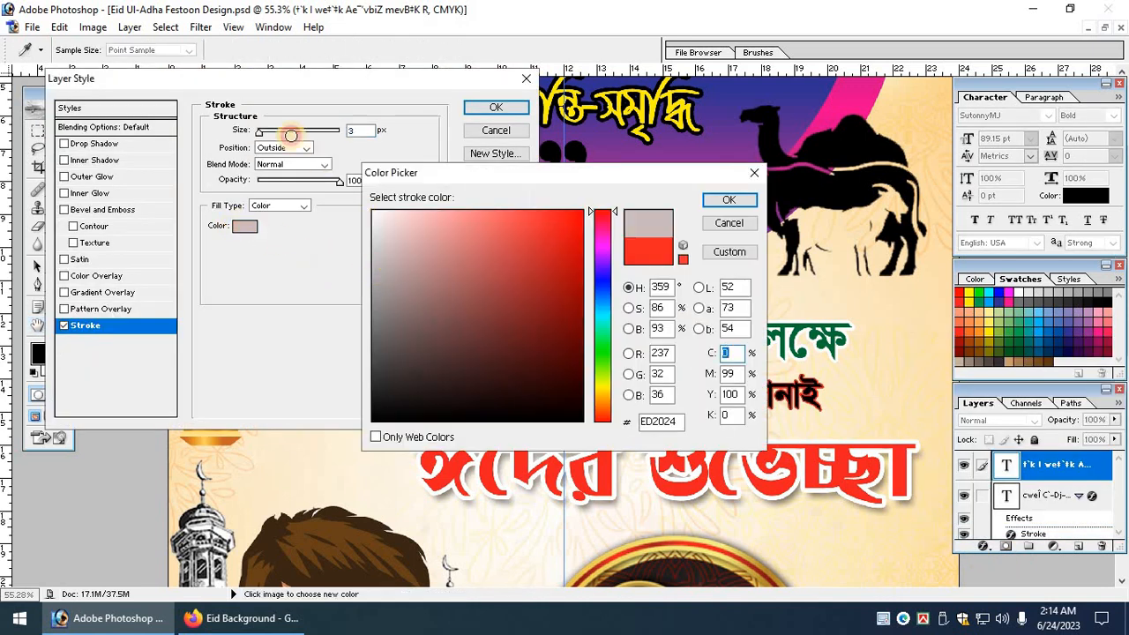
pyautogui.press('Return')
pyautogui.write('7')
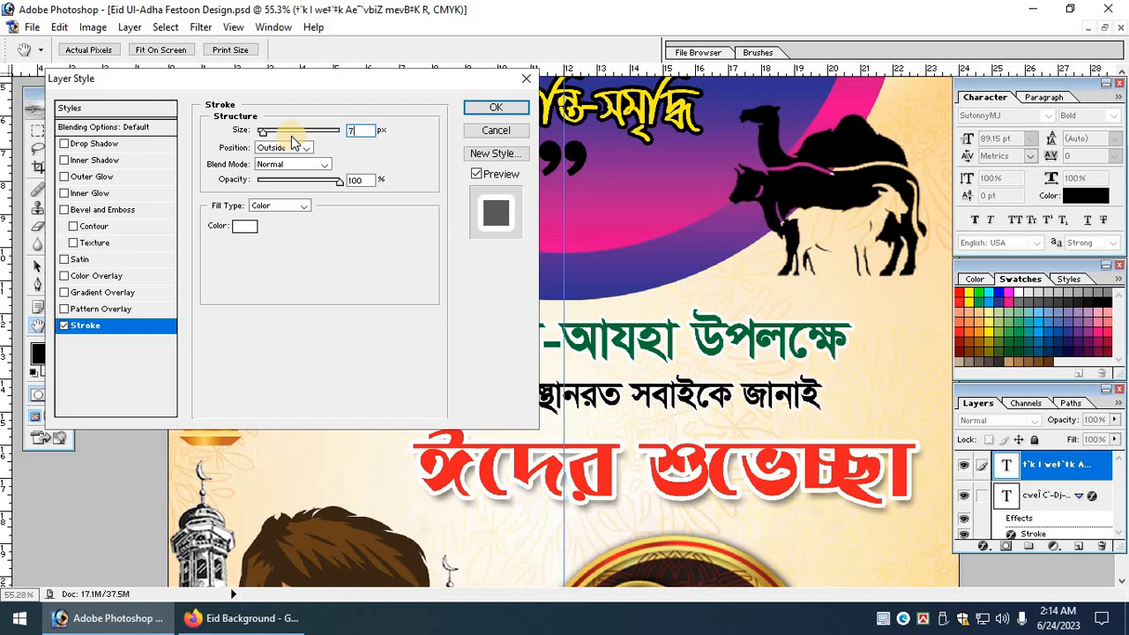
pyautogui.press('Return')
pyautogui.scroll(-1, 637, 279)
pyautogui.hotkey('ctrl', '0')
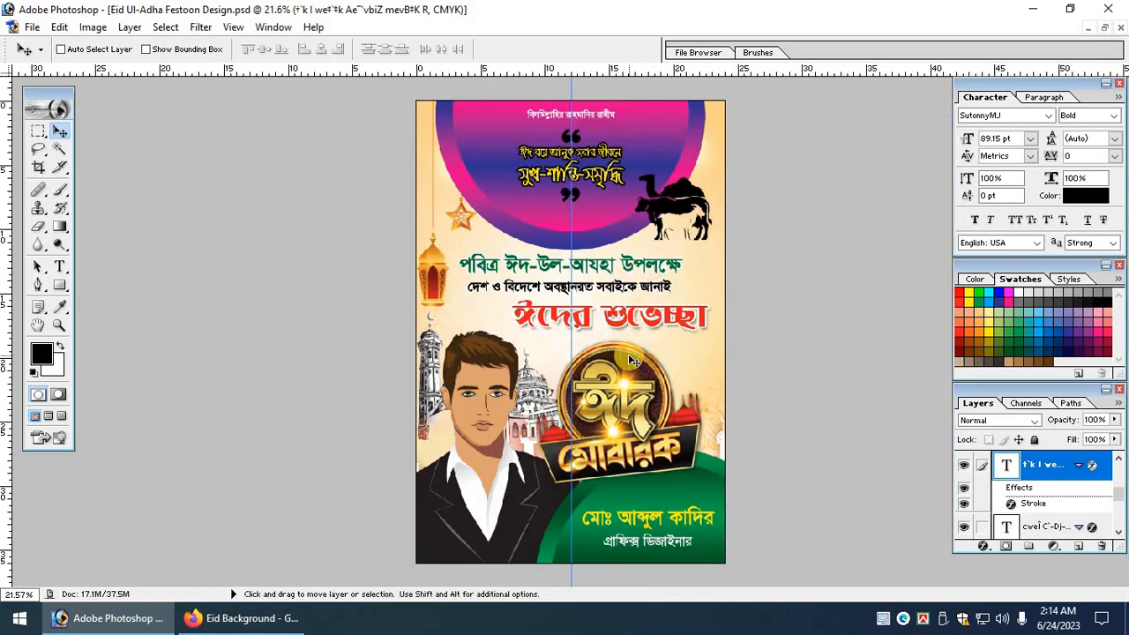
pyautogui.press('f')
pyautogui.press('f')
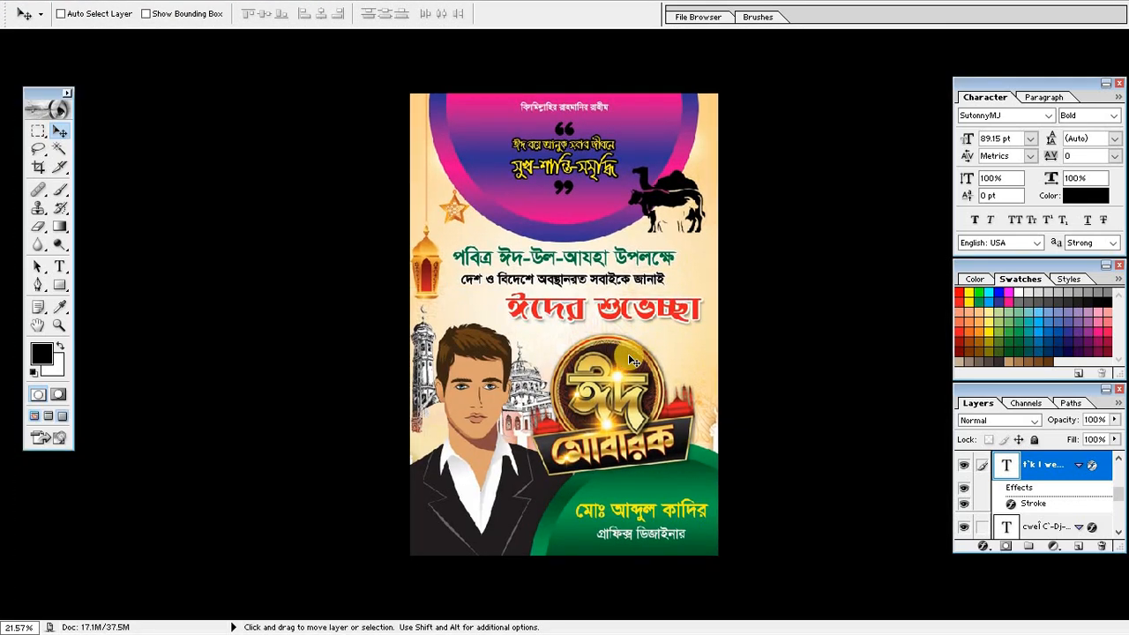
pyautogui.press('Tab')
pyautogui.hotkey('ctrl', '0')
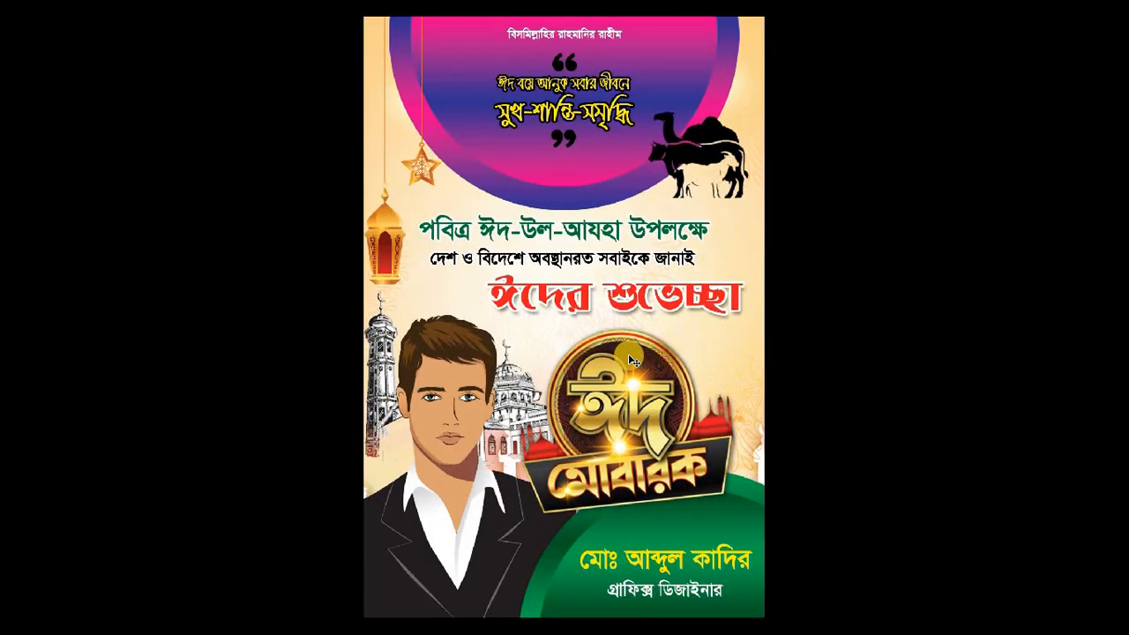
pyautogui.hotkey('ctrl', '-')
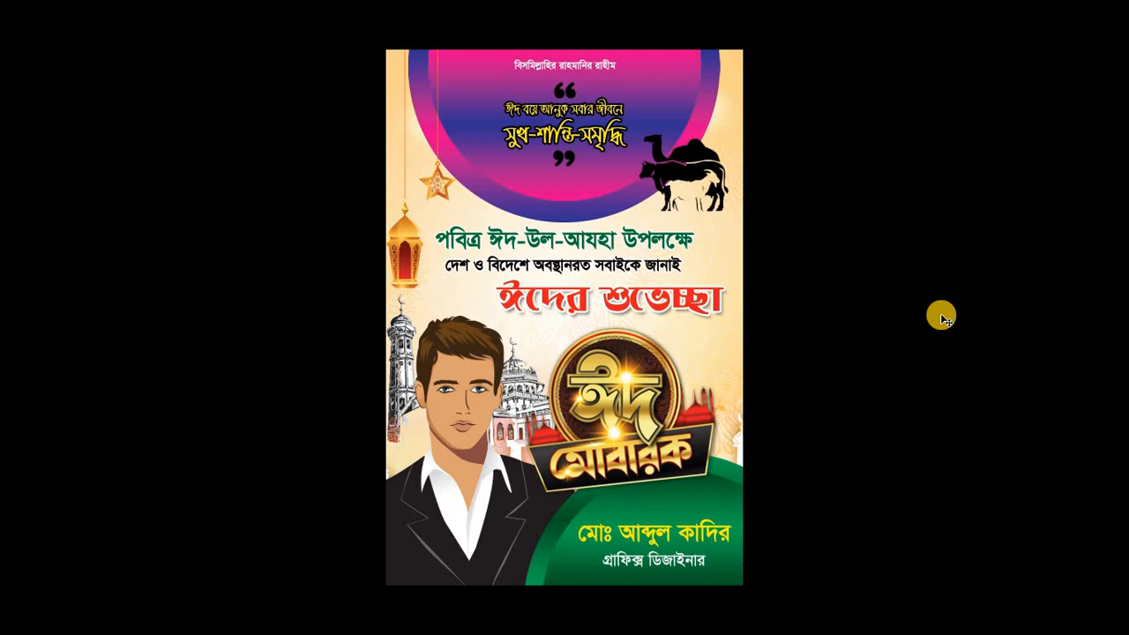
pyautogui.hotkey('ctrl', 'r')
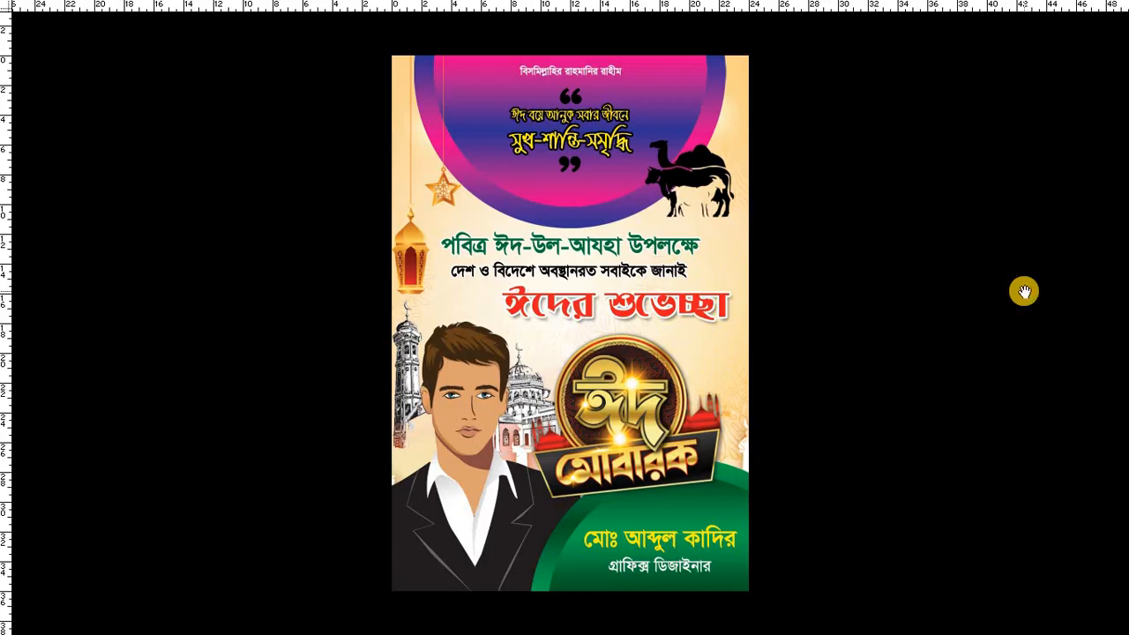
pyautogui.hotkey('ctrl', ';')
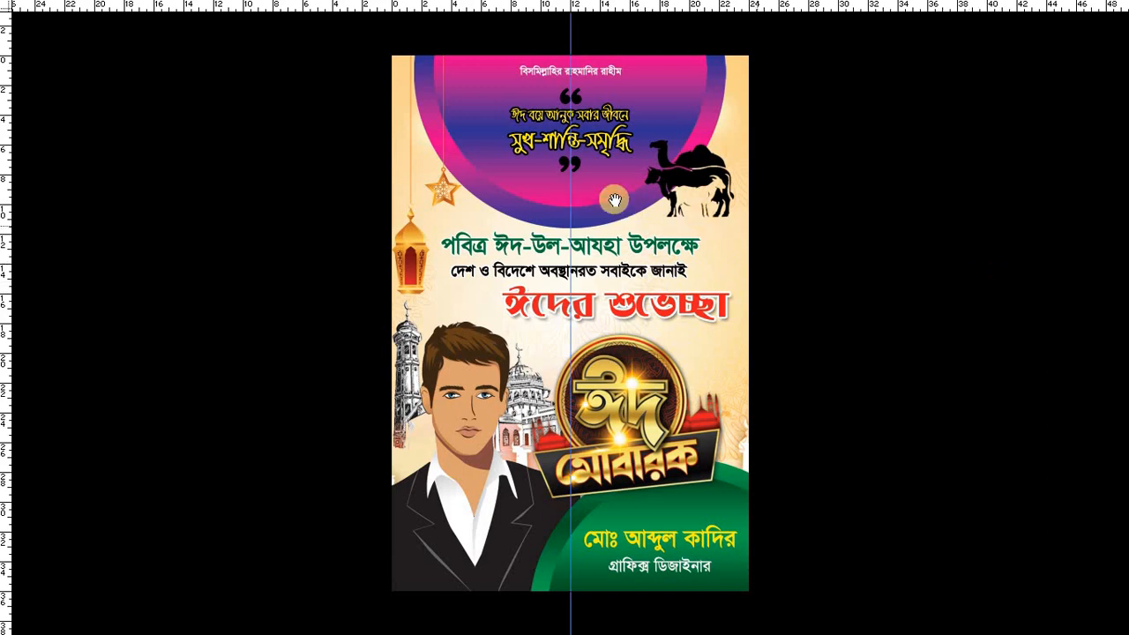
pyautogui.press('f')
pyautogui.click(341, 53)
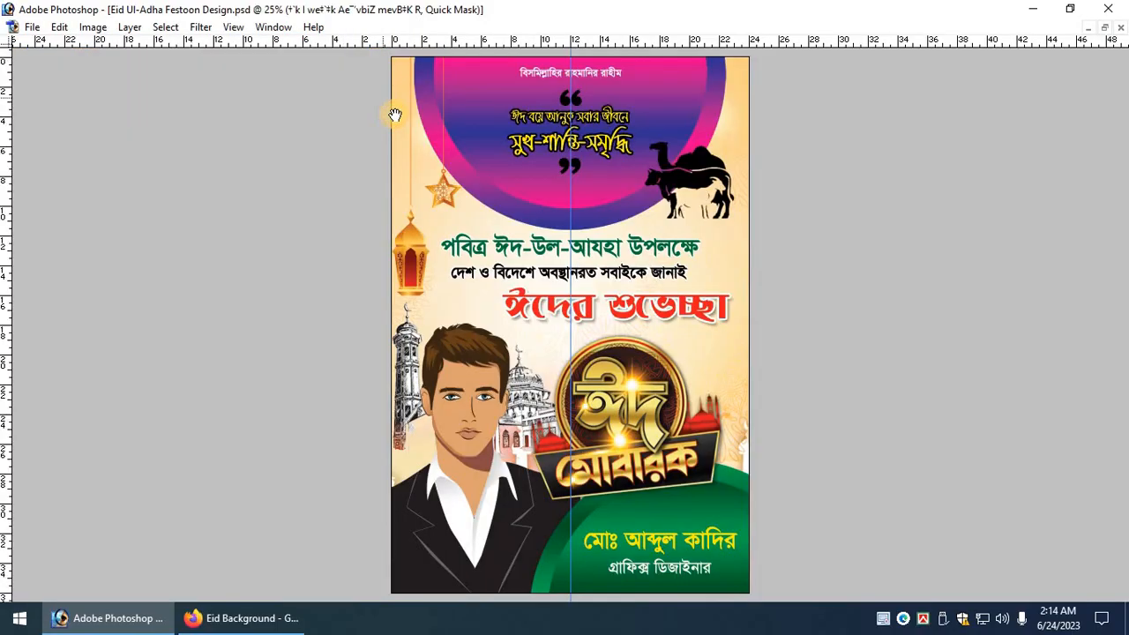
# Select the red Bengali heading's layer and scale it up to about 107.5%.
pyautogui.press('Tab')
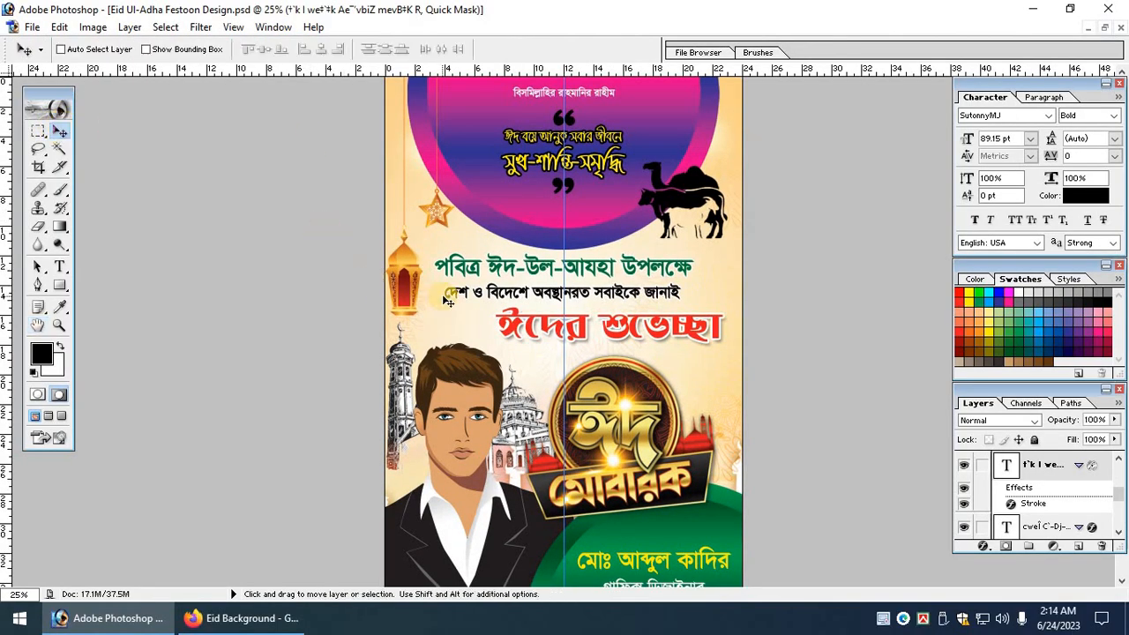
pyautogui.click(453, 303)
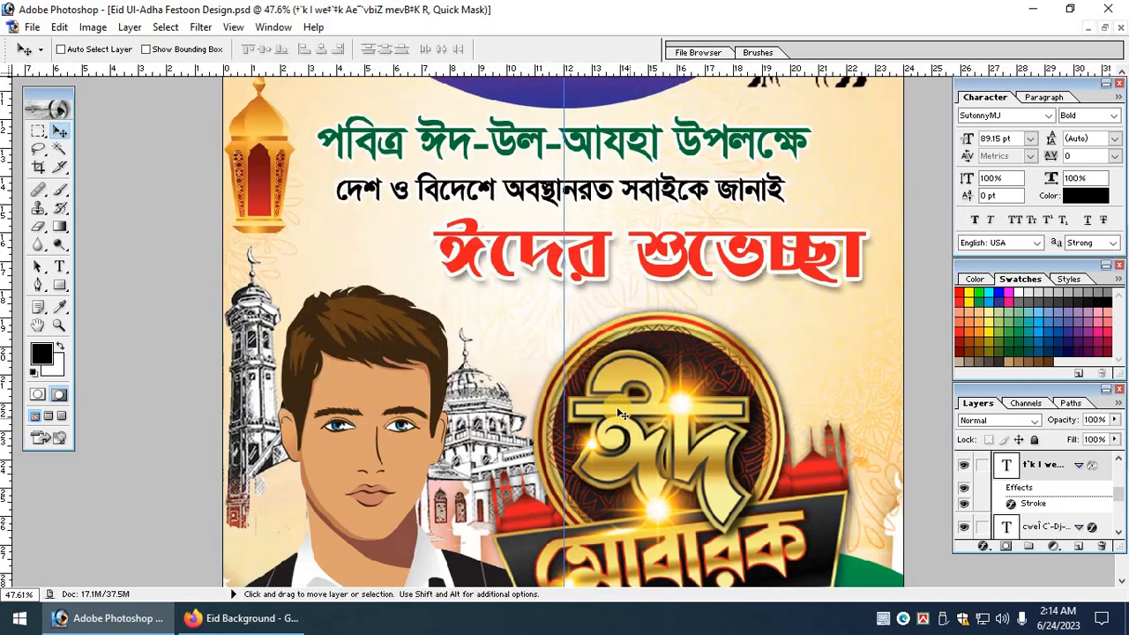
pyautogui.press('Tab')
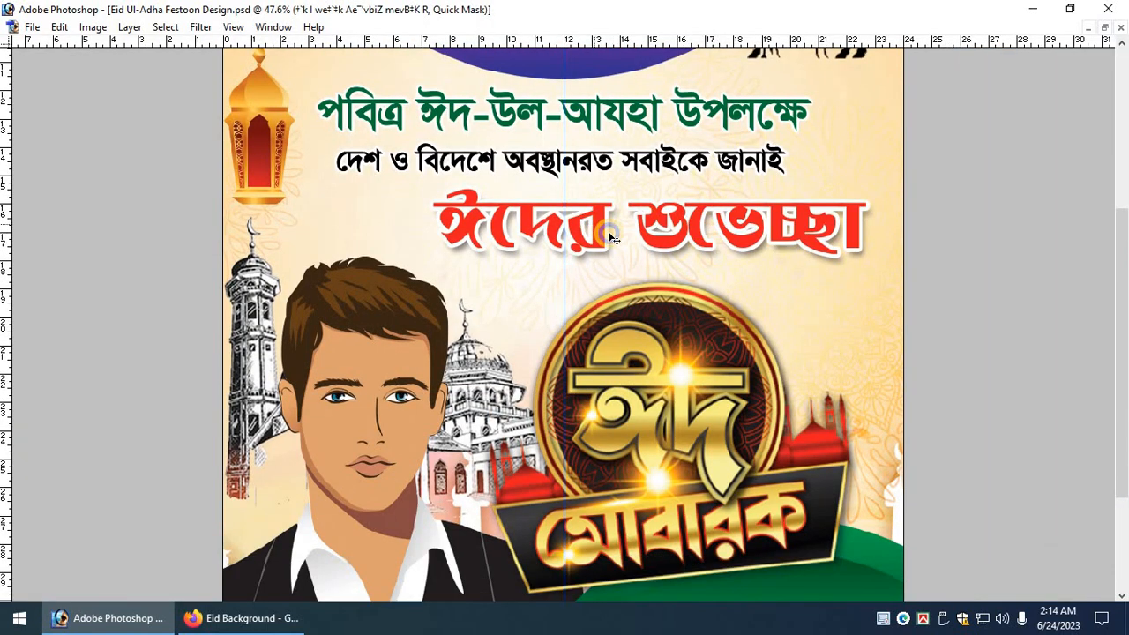
pyautogui.press('Tab')
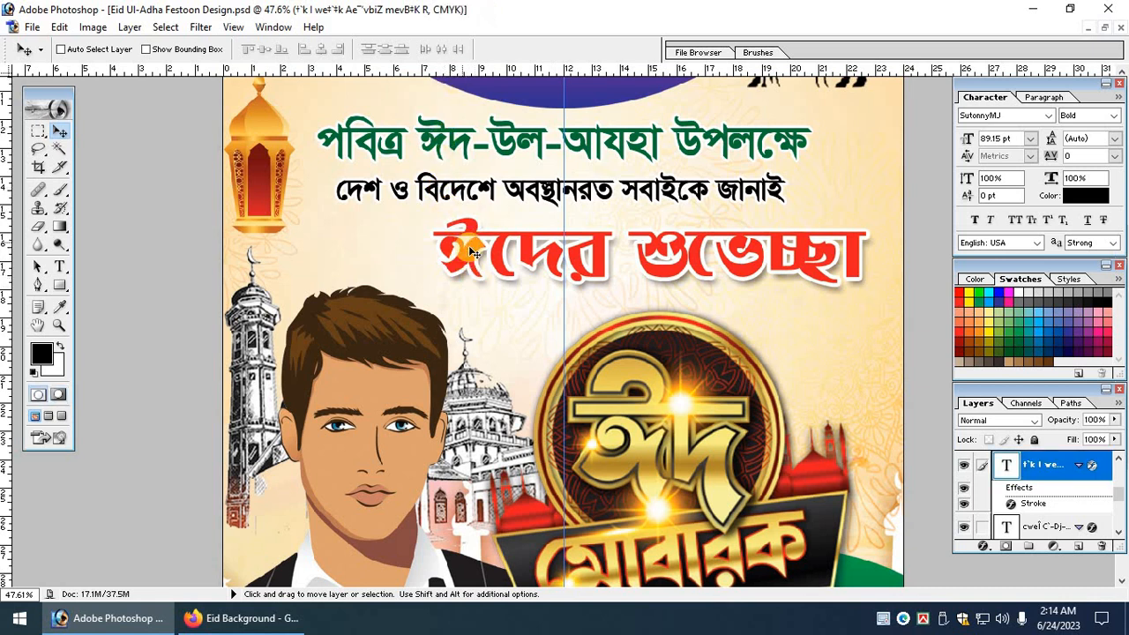
pyautogui.rightClick(486, 251)
pyautogui.click(489, 259)
pyautogui.hotkey('ctrl', 't')
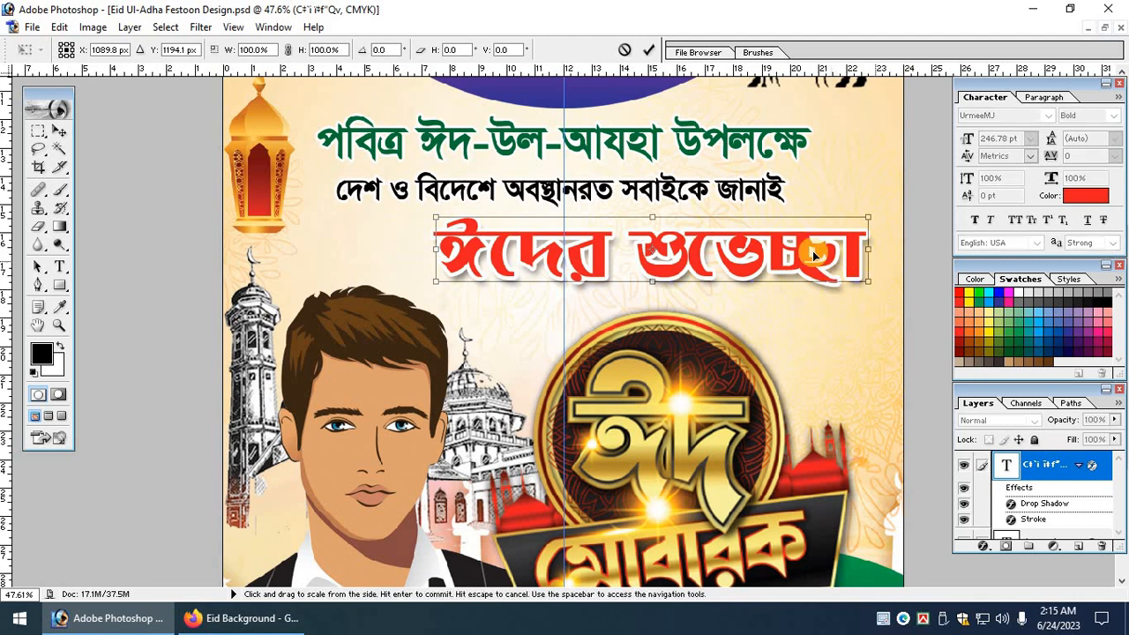
pyautogui.moveTo(859, 287); pyautogui.dragTo(840, 262)
pyautogui.press('Return')
pyautogui.hotkey('ctrl', '0')
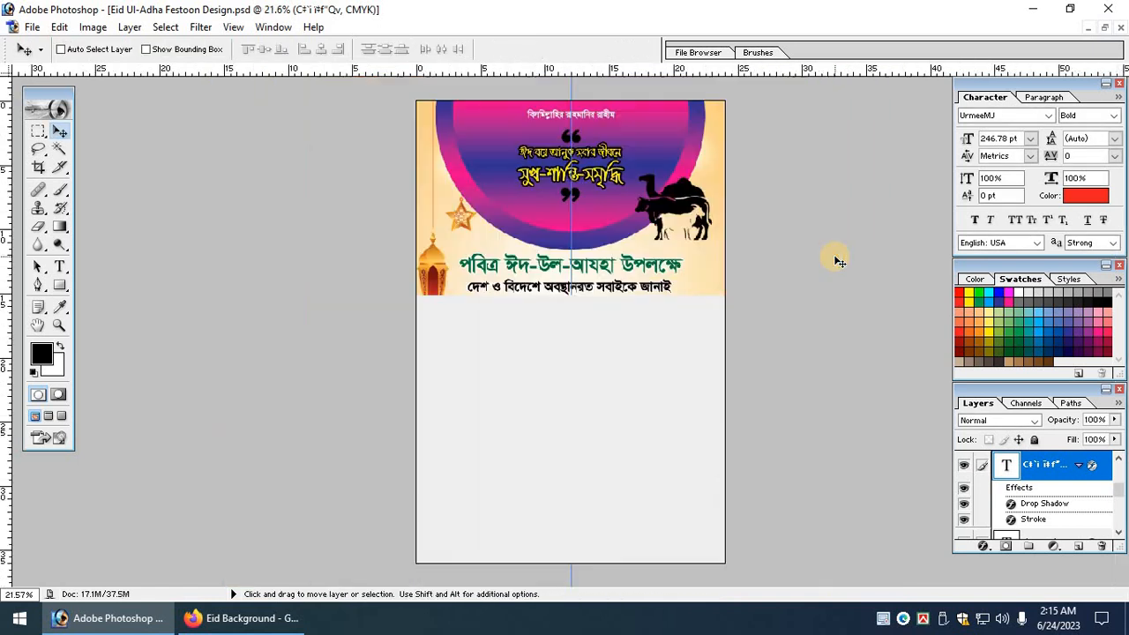